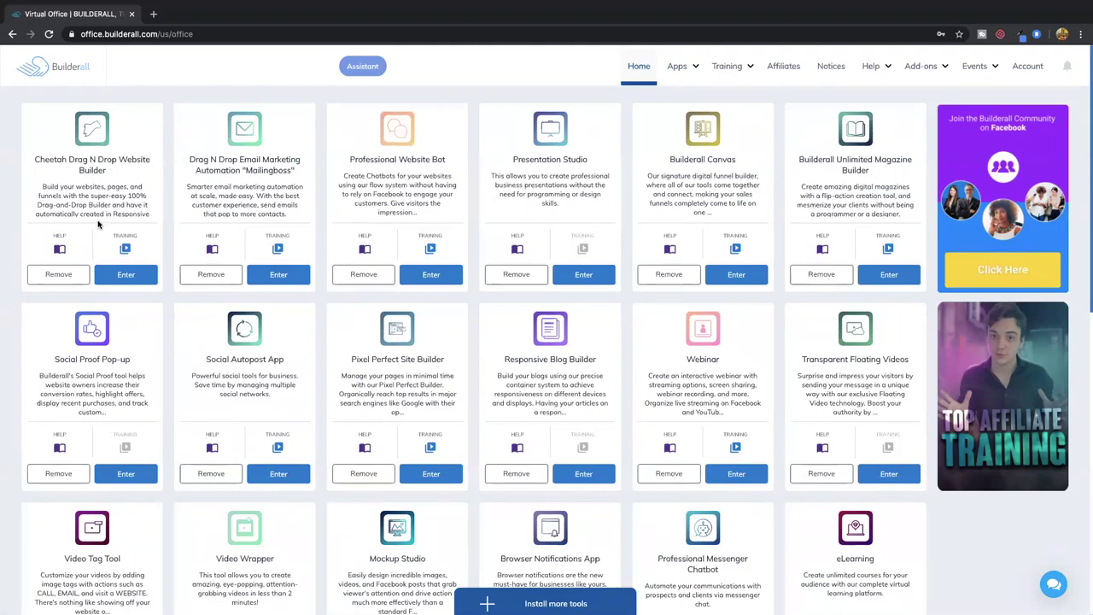
- Open the Cheetah Drag N Drop Website Builder and look through both pages of published sites
{"action": "left_click", "coordinate": [121, 277]}
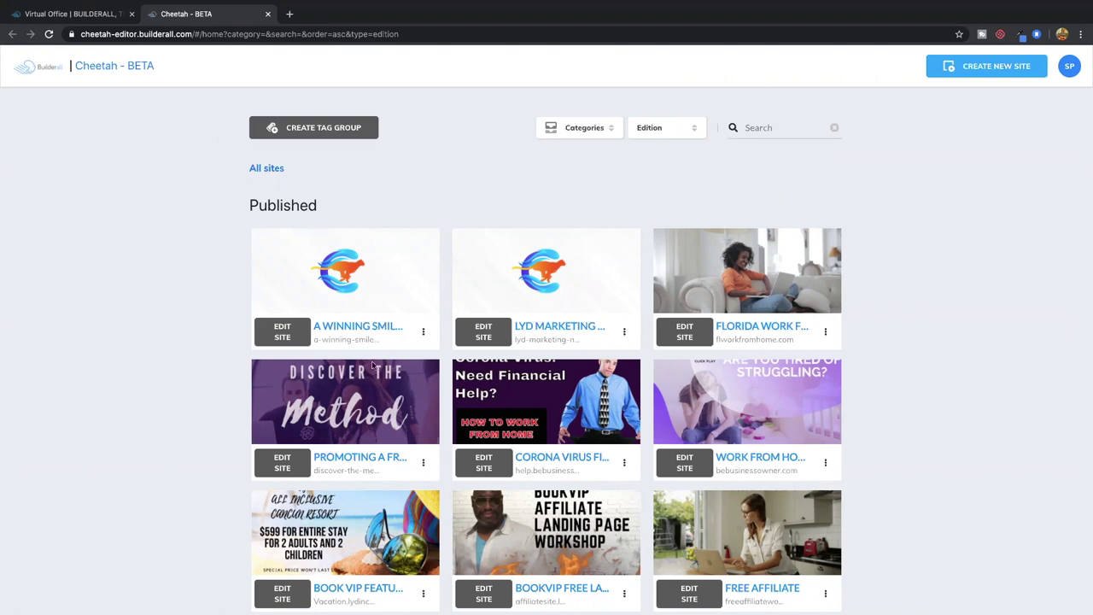
{"action": "scroll", "coordinate": [478, 365], "scroll_direction": "down", "scroll_amount": 5}
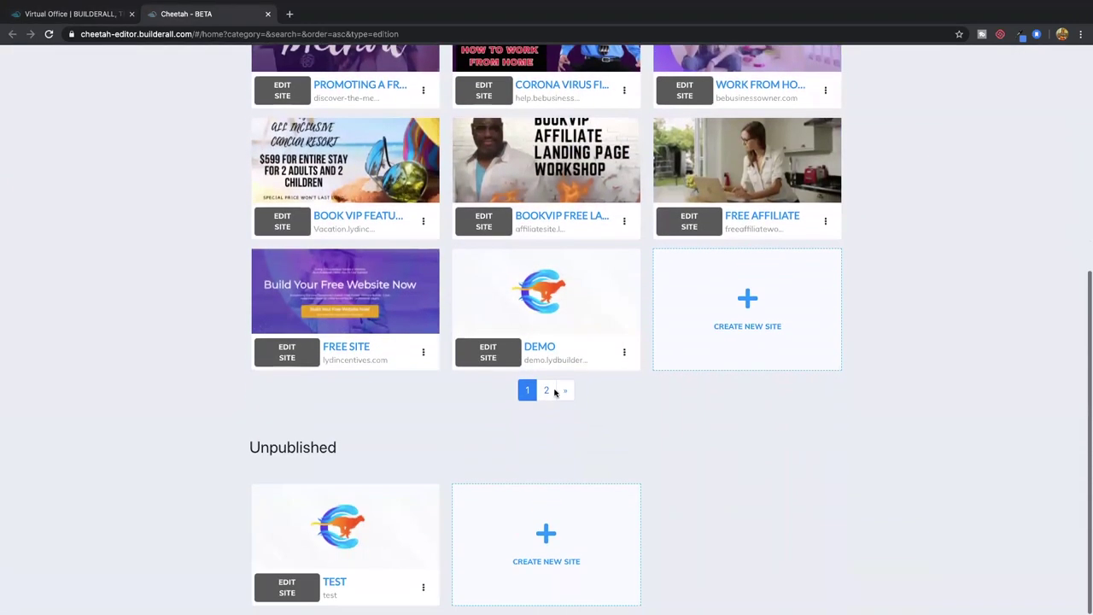
{"action": "left_click", "coordinate": [546, 390]}
{"action": "scroll", "coordinate": [493, 378], "scroll_direction": "up", "scroll_amount": 2}
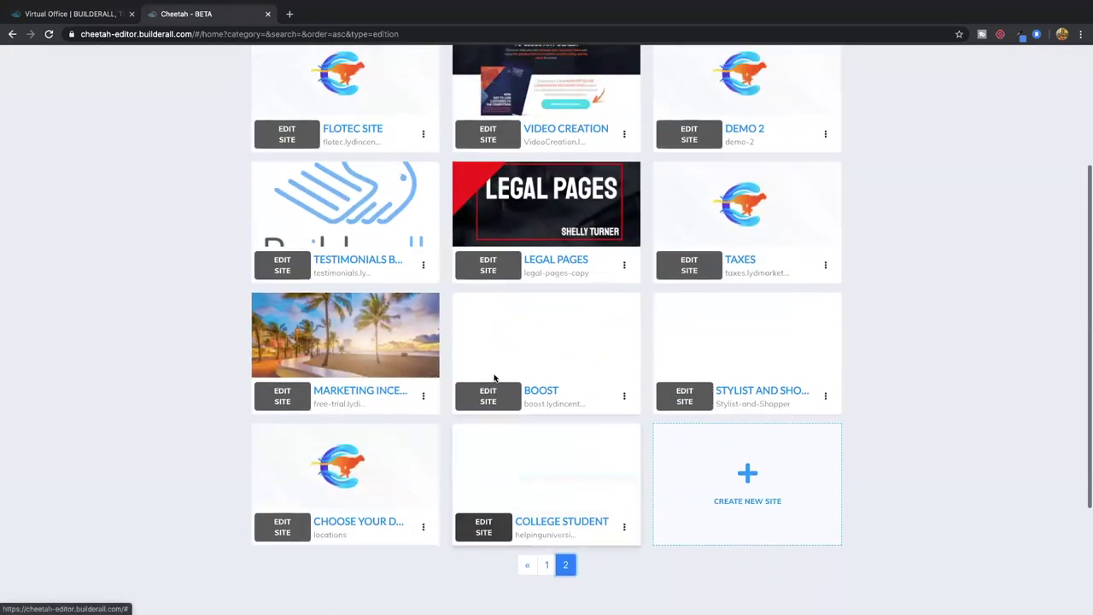
{"action": "scroll", "coordinate": [491, 379], "scroll_direction": "down", "scroll_amount": 2}
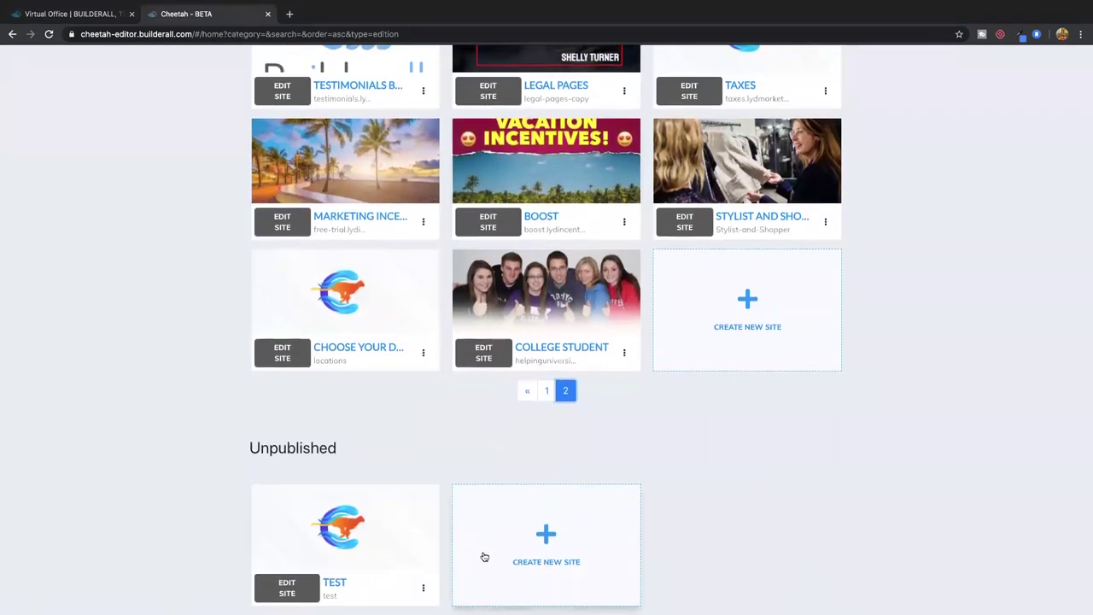
- Start a new site titled "Tools Academy Demo" with the description "showcasing Cheetah builder"
{"action": "left_click", "coordinate": [541, 550]}
{"action": "left_click", "coordinate": [402, 270]}
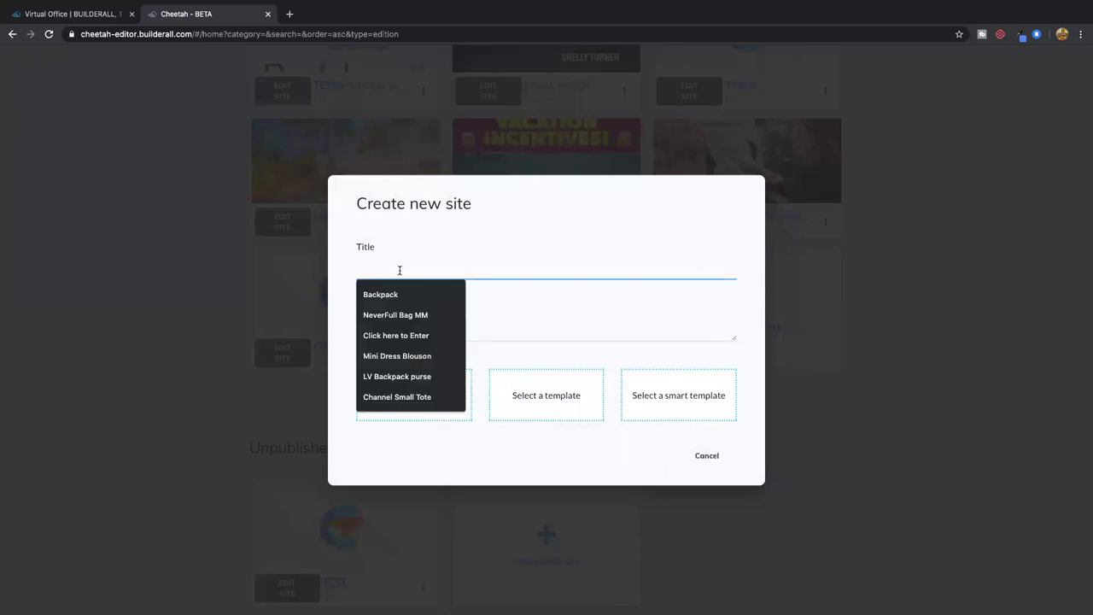
{"action": "type", "text": "demo"}
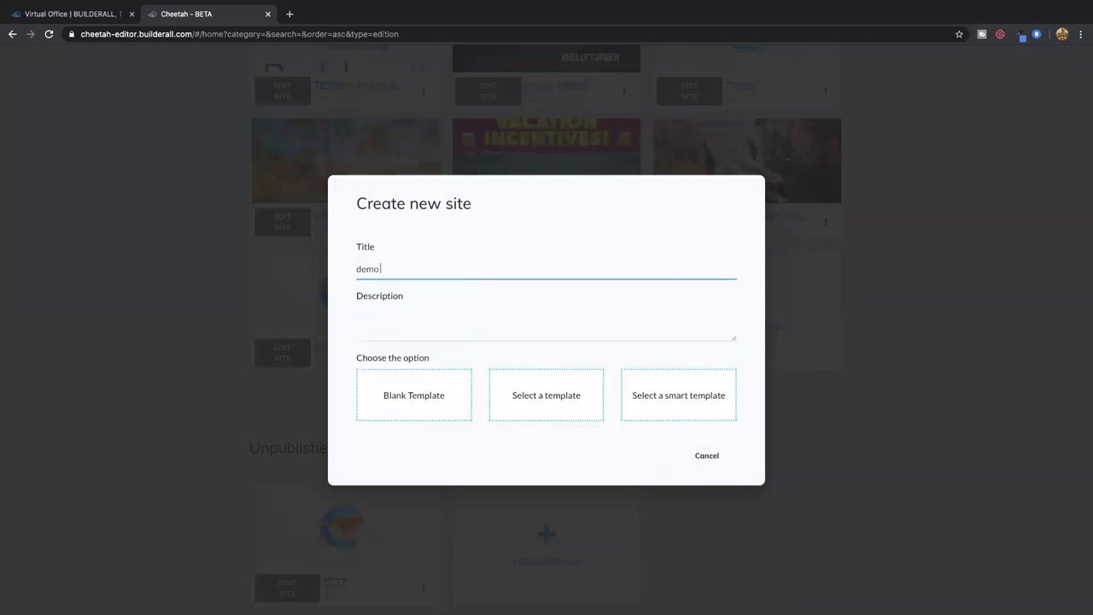
{"action": "key", "text": "BackSpace"}
{"action": "key", "text": "BackSpace"}
{"action": "key", "text": "BackSpace"}
{"action": "key", "text": "BackSpace"}
{"action": "key", "text": "BackSpace"}
{"action": "key", "text": "BackSpace"}
{"action": "type", "text": "Tool"}
{"action": "left_click", "coordinate": [403, 322]}
{"action": "type", "text": "showcasing Cheetah builder"}
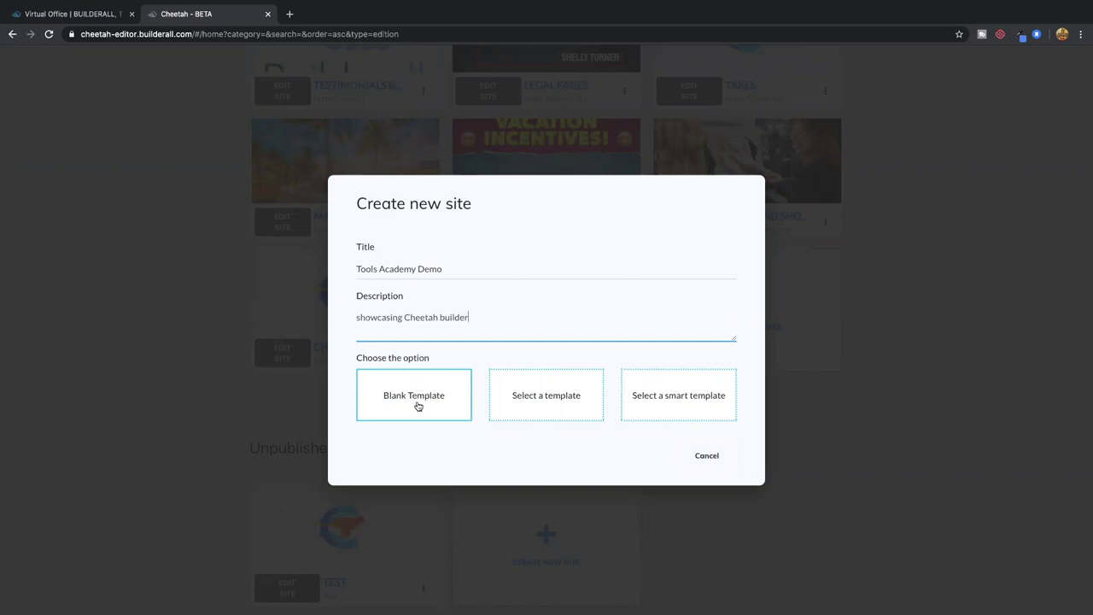
- Choose to build the site from a regular template and browse the New template category
{"action": "left_click", "coordinate": [557, 406]}
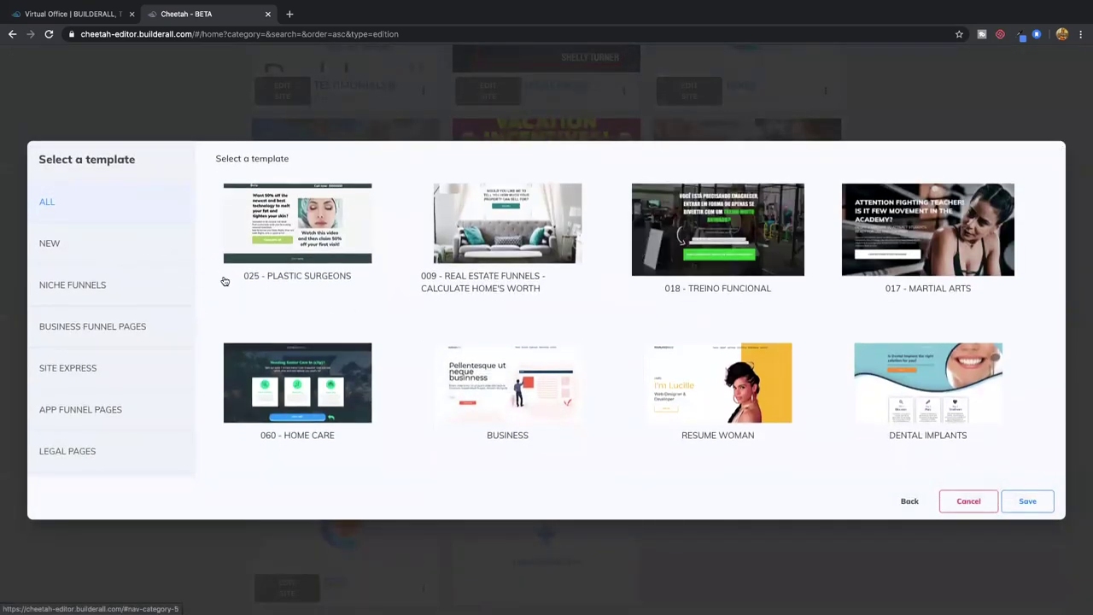
{"action": "left_click", "coordinate": [59, 245]}
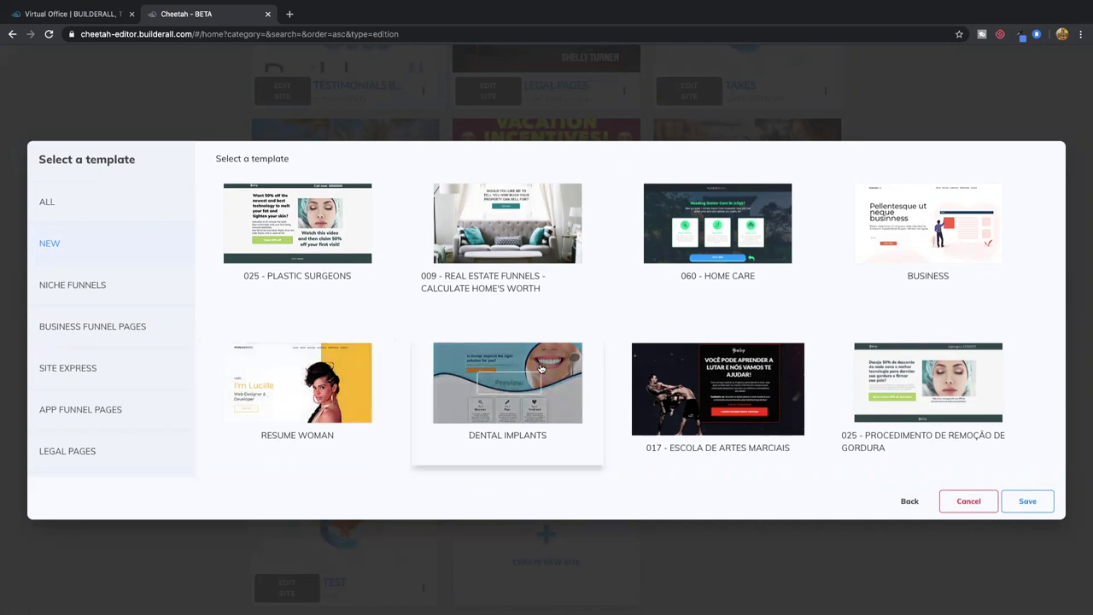
{"action": "scroll", "coordinate": [516, 350], "scroll_direction": "down", "scroll_amount": 2}
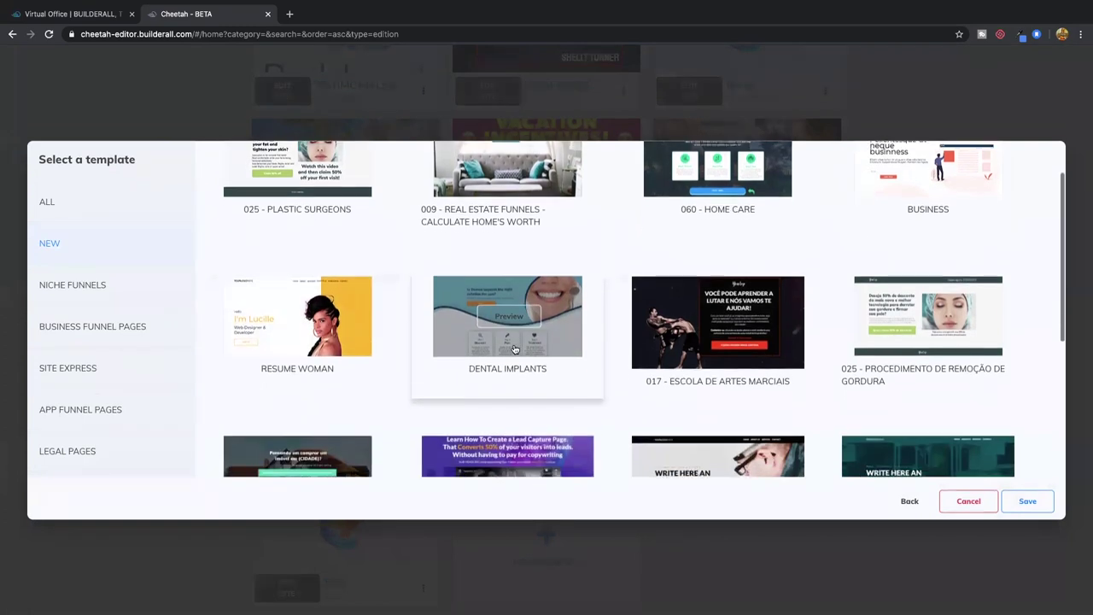
{"action": "scroll", "coordinate": [515, 350], "scroll_direction": "up", "scroll_amount": 2}
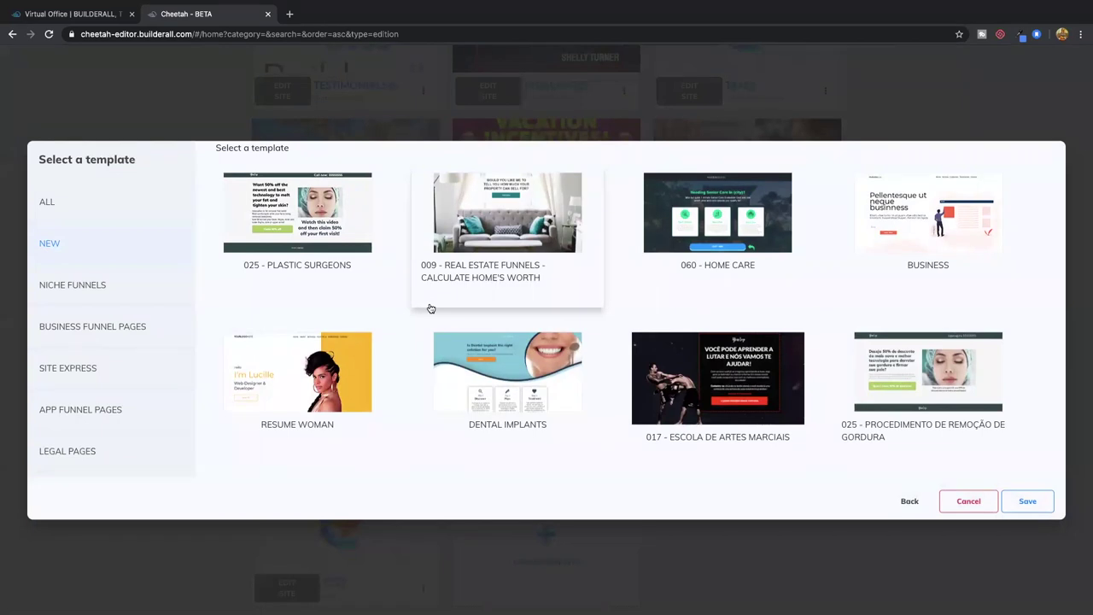
{"action": "mouse_move", "coordinate": [476, 242]}
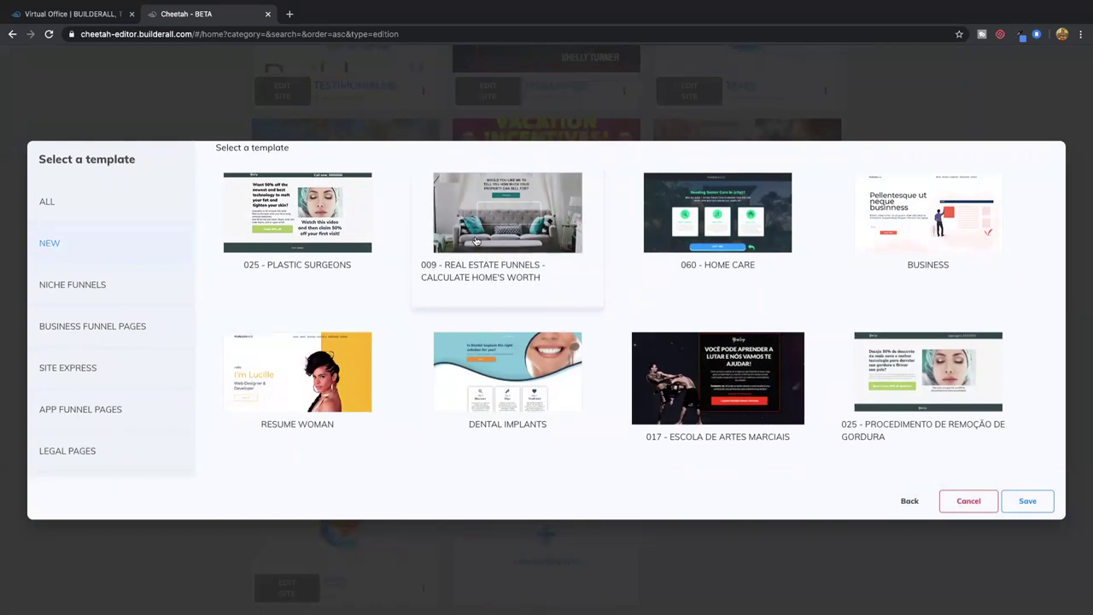
- Open google.com in a new browser tab
{"action": "left_click", "coordinate": [290, 15]}
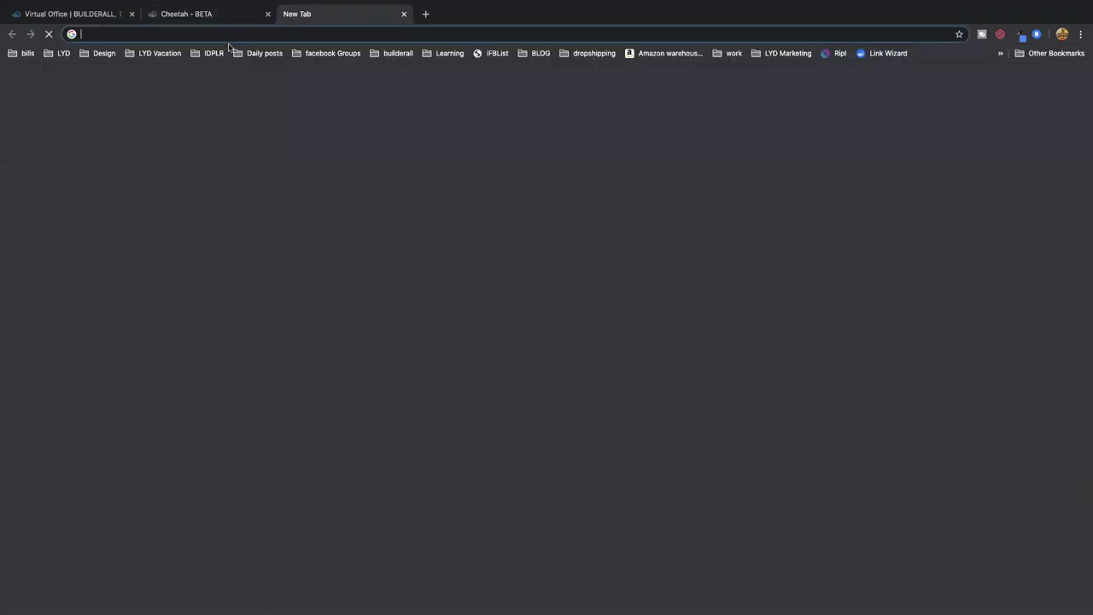
{"action": "type", "text": "google"}
{"action": "key", "text": "BackSpace"}
{"action": "key", "text": "BackSpace"}
{"action": "key", "text": "BackSpace"}
{"action": "type", "text": "gle.com"}
{"action": "key", "text": "Return"}
- Return to the Cheetah template gallery and look through the remaining New templates down to Pool Cleaning and Food Truck
{"action": "left_click", "coordinate": [213, 20]}
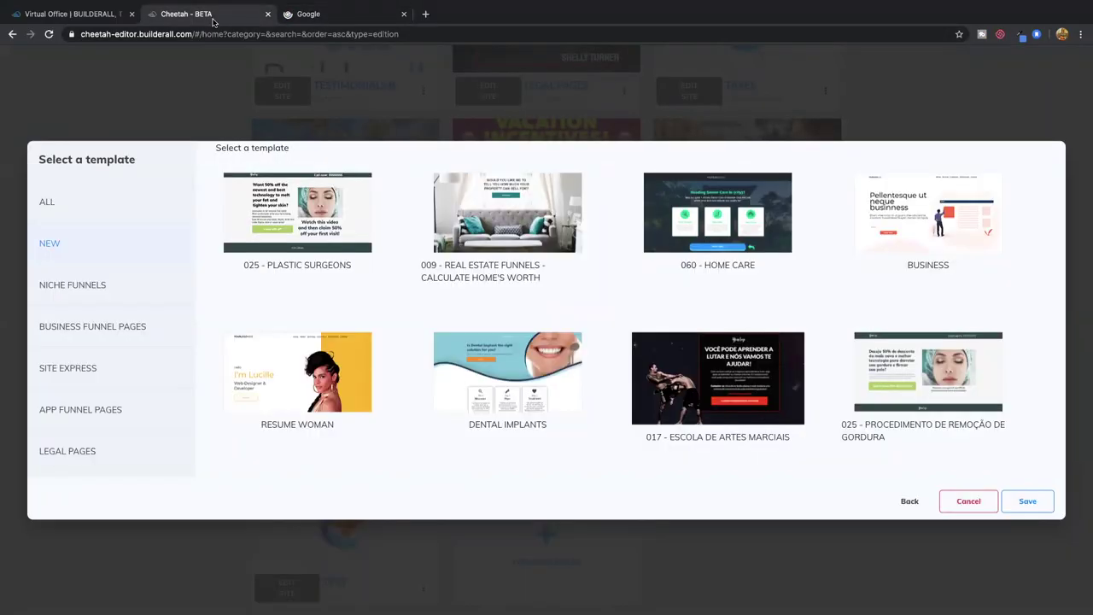
{"action": "mouse_move", "coordinate": [444, 219]}
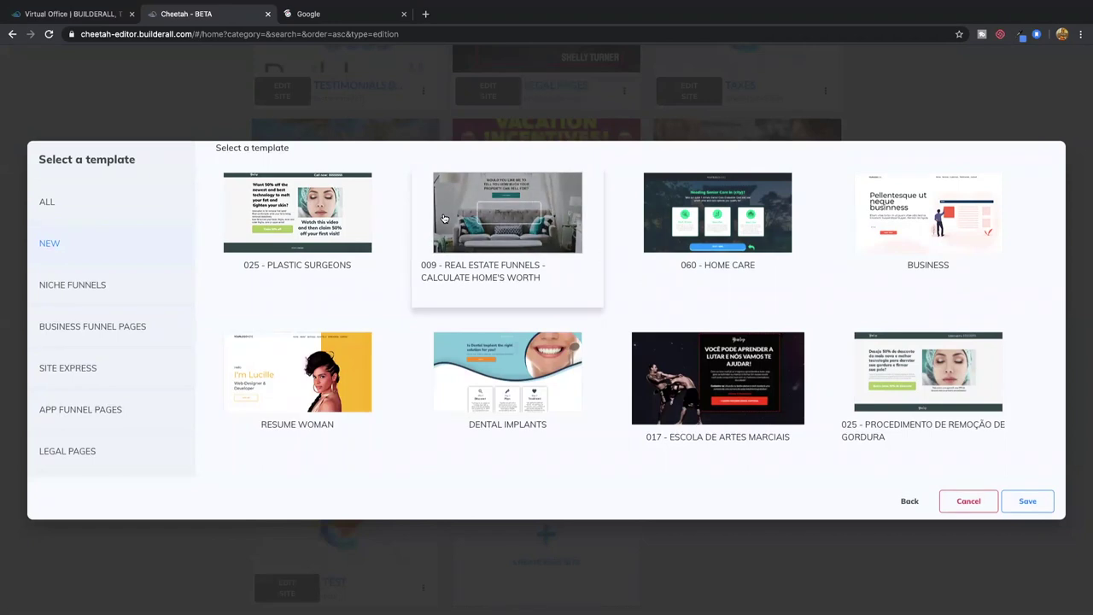
{"action": "scroll", "coordinate": [678, 229], "scroll_direction": "down", "scroll_amount": 2}
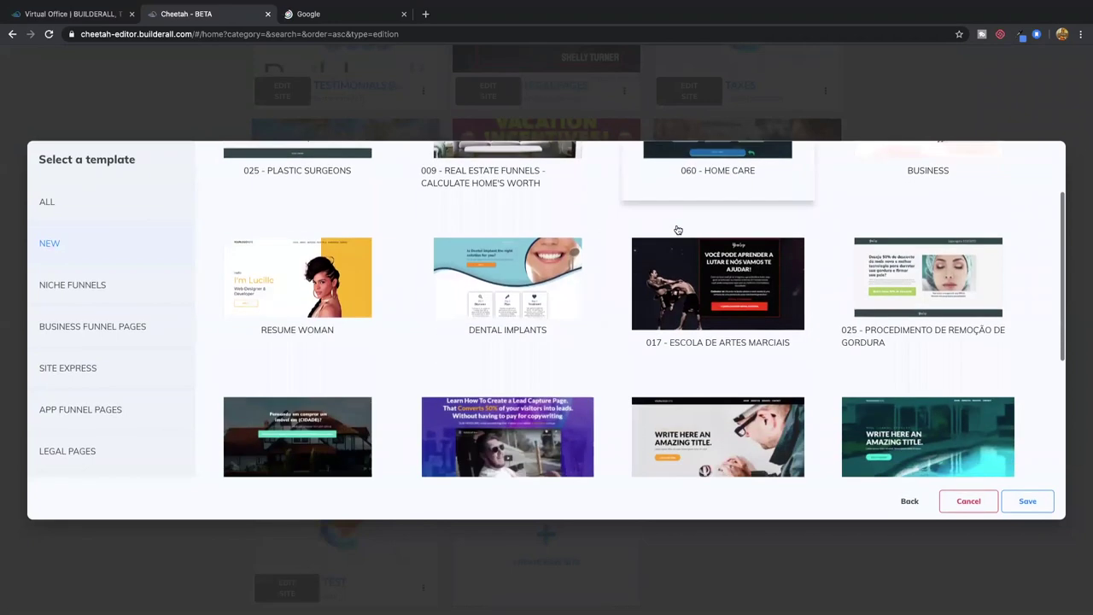
{"action": "scroll", "coordinate": [677, 228], "scroll_direction": "down", "scroll_amount": 2}
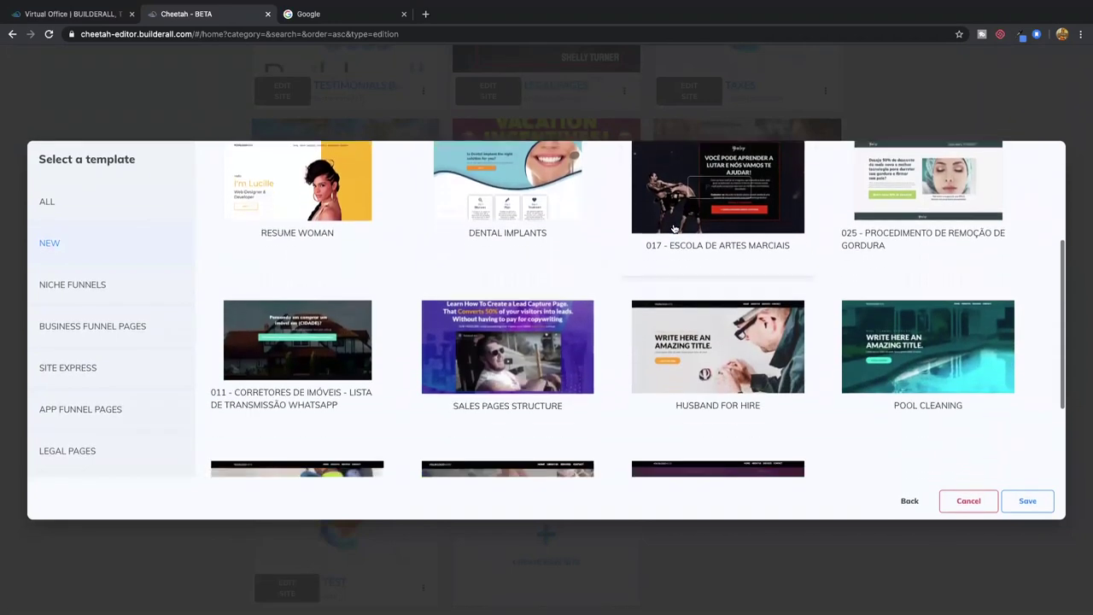
{"action": "scroll", "coordinate": [675, 229], "scroll_direction": "down", "scroll_amount": 2}
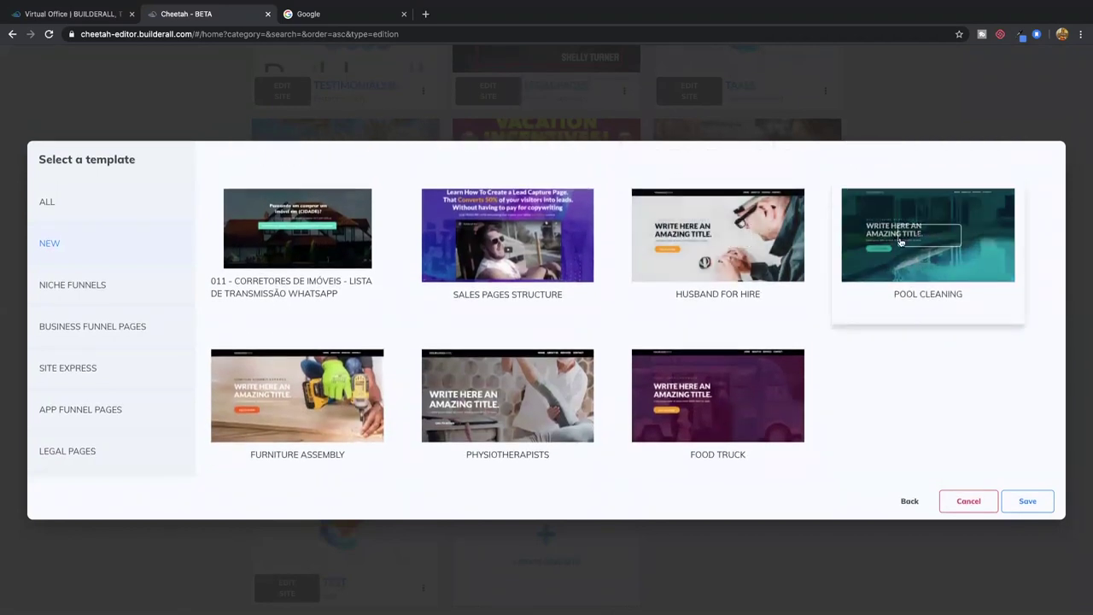
- Search Google for "pool cleaning near me" using the suggested query
{"action": "left_click", "coordinate": [308, 14]}
{"action": "type", "text": "pool cl"}
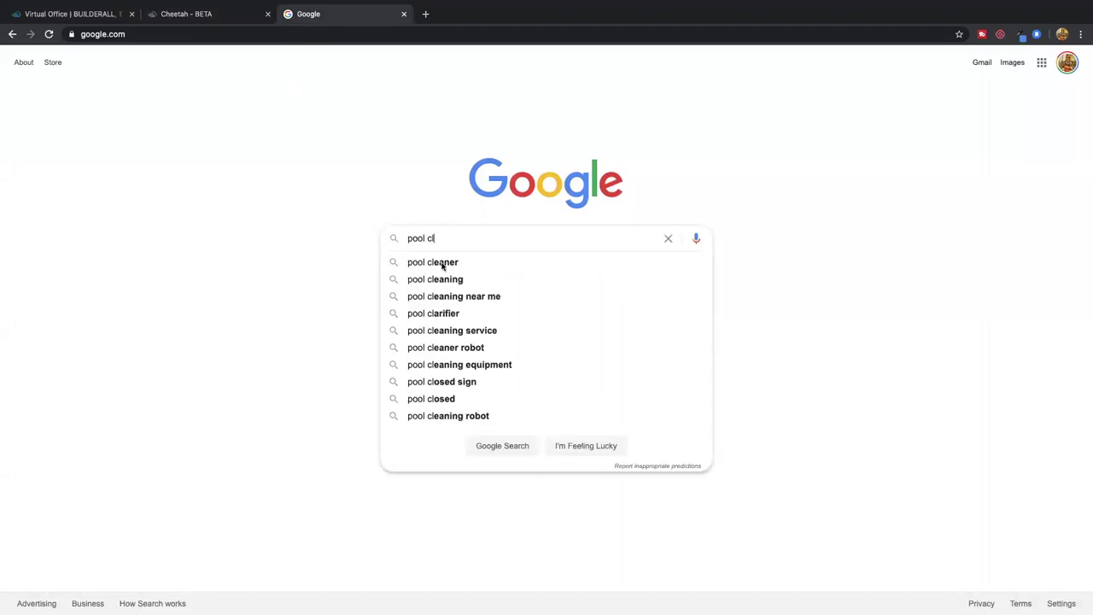
{"action": "left_click", "coordinate": [454, 297]}
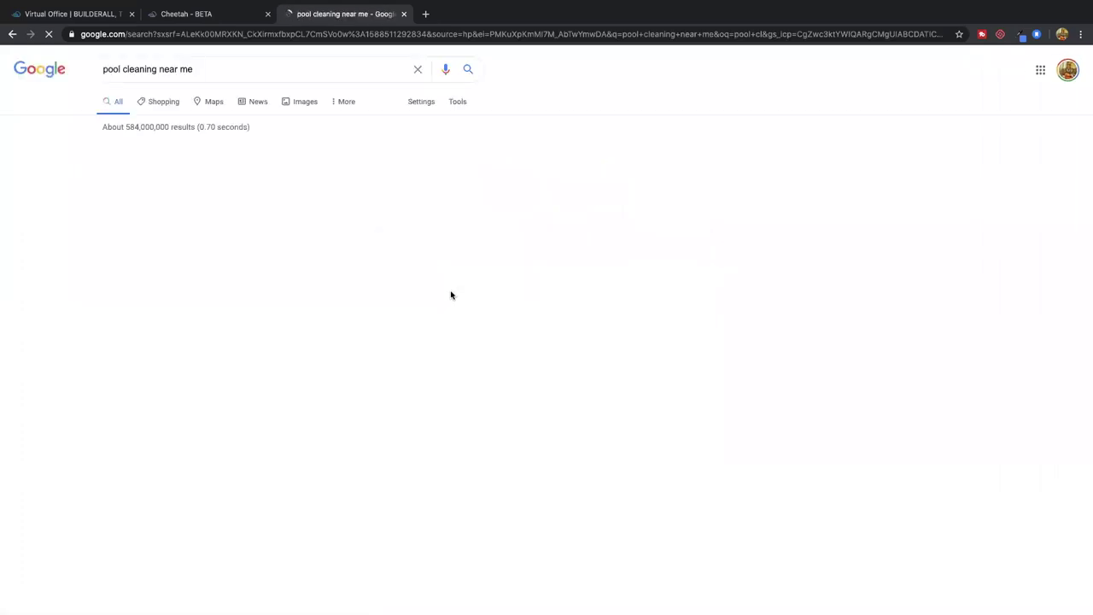
- Look through the local pool cleaning results, go to the third results page and open the poolwatermedic.com site
{"action": "scroll", "coordinate": [169, 268], "scroll_direction": "down", "scroll_amount": 5}
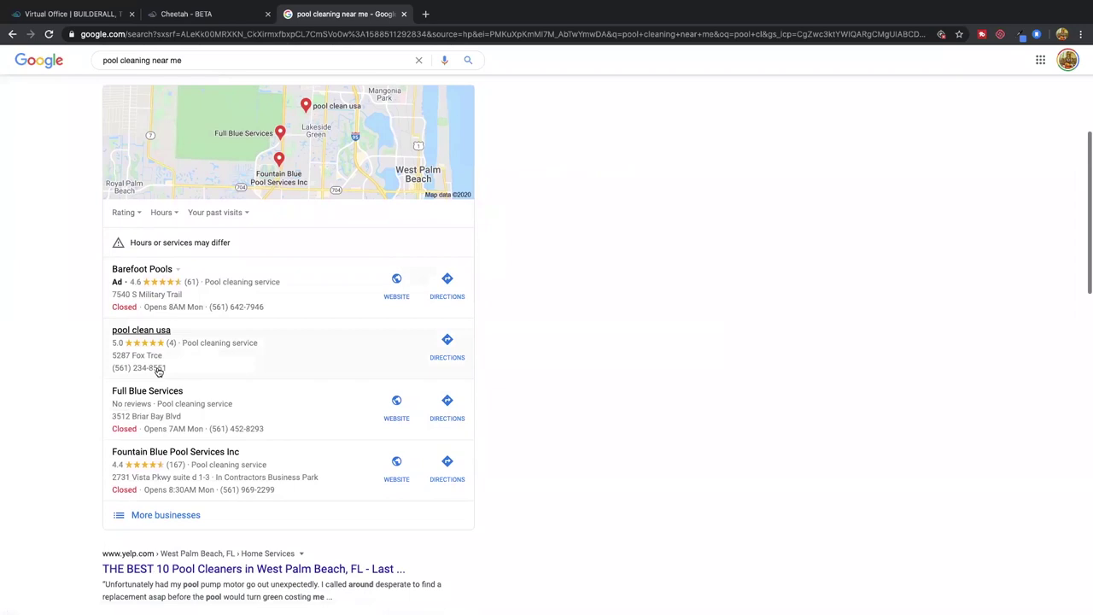
{"action": "scroll", "coordinate": [161, 371], "scroll_direction": "down", "scroll_amount": 3}
{"action": "scroll", "coordinate": [164, 367], "scroll_direction": "down", "scroll_amount": 4}
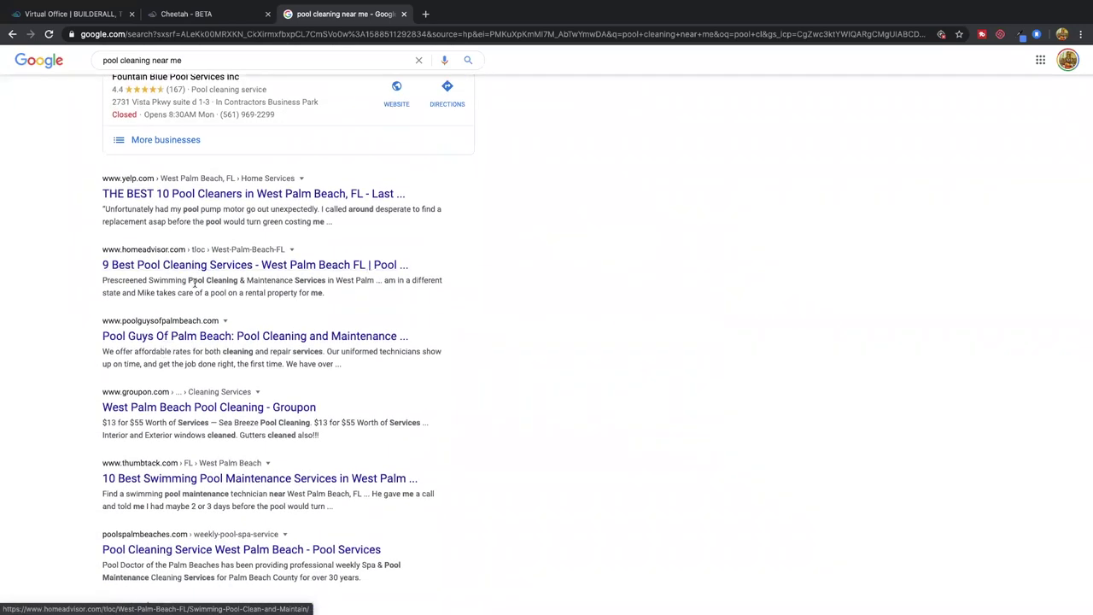
{"action": "scroll", "coordinate": [174, 315], "scroll_direction": "down", "scroll_amount": 1}
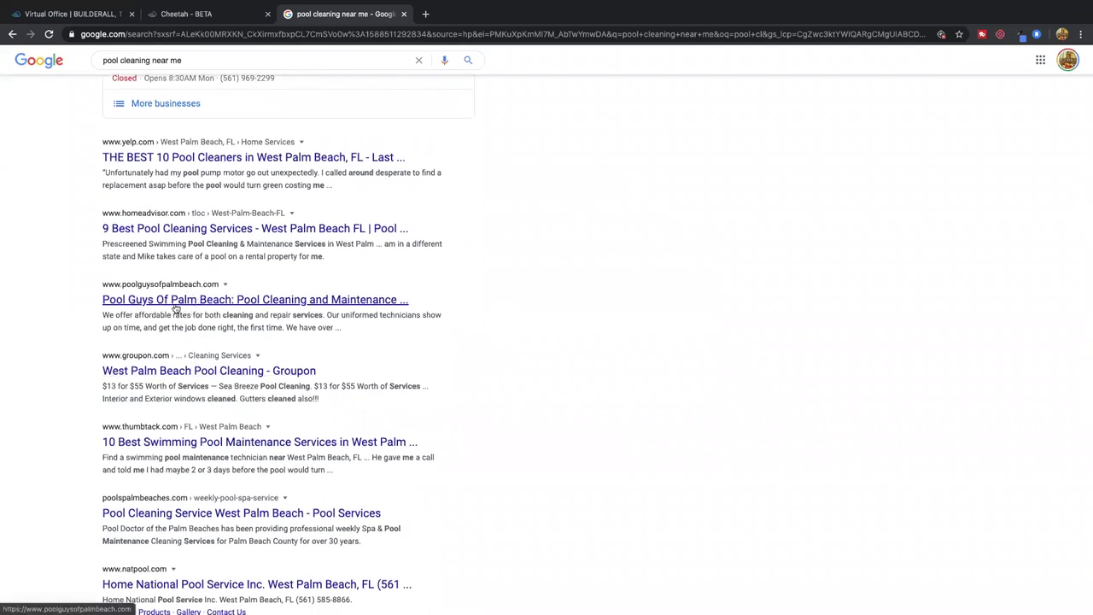
{"action": "scroll", "coordinate": [175, 304], "scroll_direction": "down", "scroll_amount": 4}
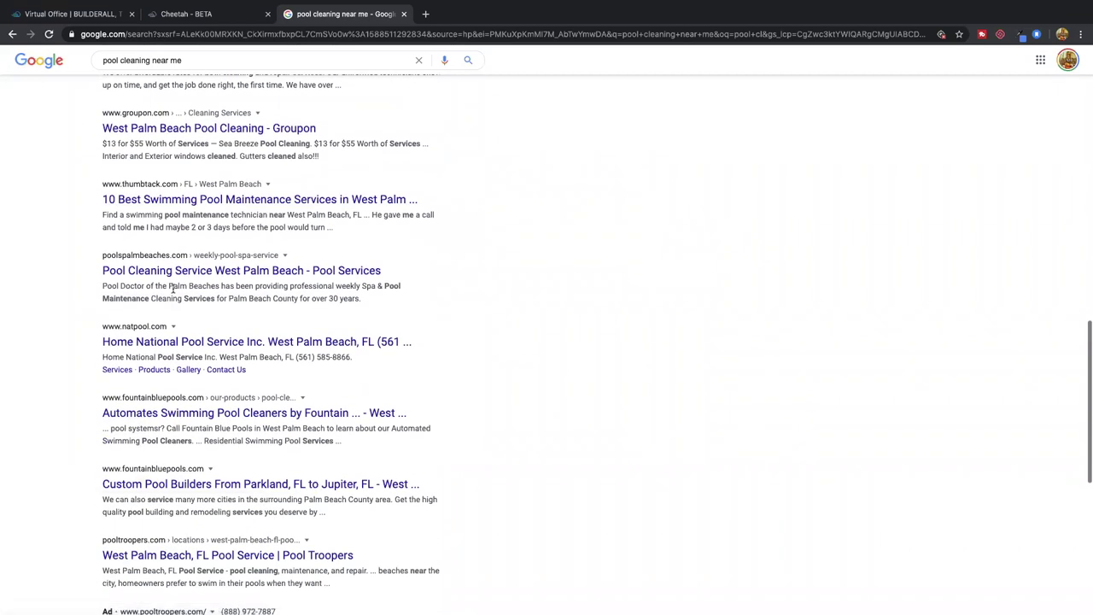
{"action": "scroll", "coordinate": [175, 303], "scroll_direction": "down", "scroll_amount": 7}
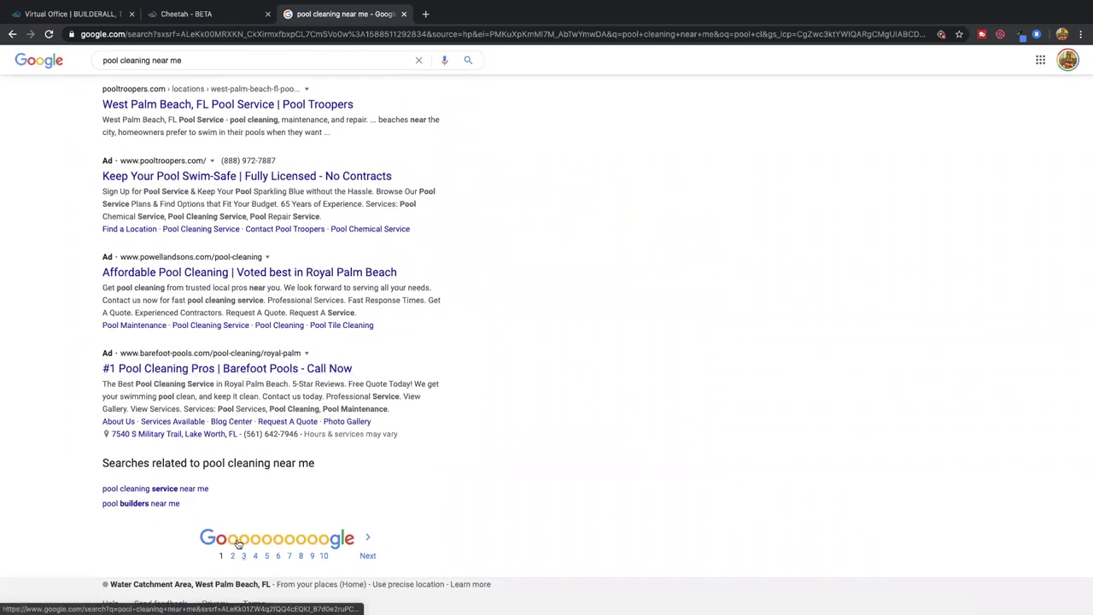
{"action": "left_click", "coordinate": [244, 556]}
{"action": "scroll", "coordinate": [222, 314], "scroll_direction": "down", "scroll_amount": 2}
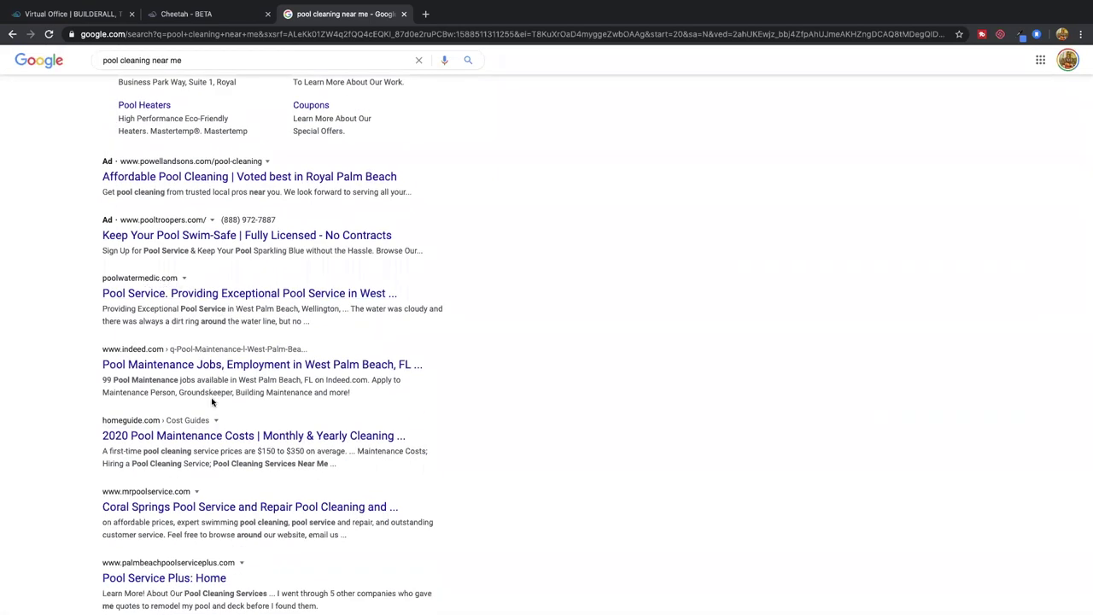
{"action": "left_click", "coordinate": [225, 294]}
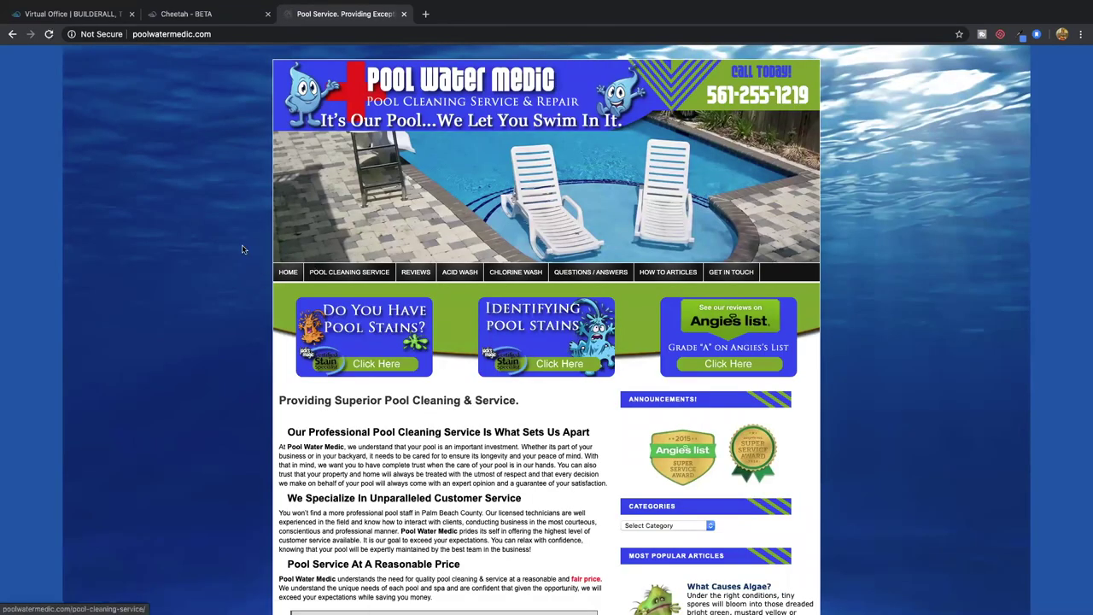
- Examine the Pool Water Medic homepage from header to footer and compare its design with the Cheetah template gallery
{"action": "scroll", "coordinate": [333, 284], "scroll_direction": "down", "scroll_amount": 5}
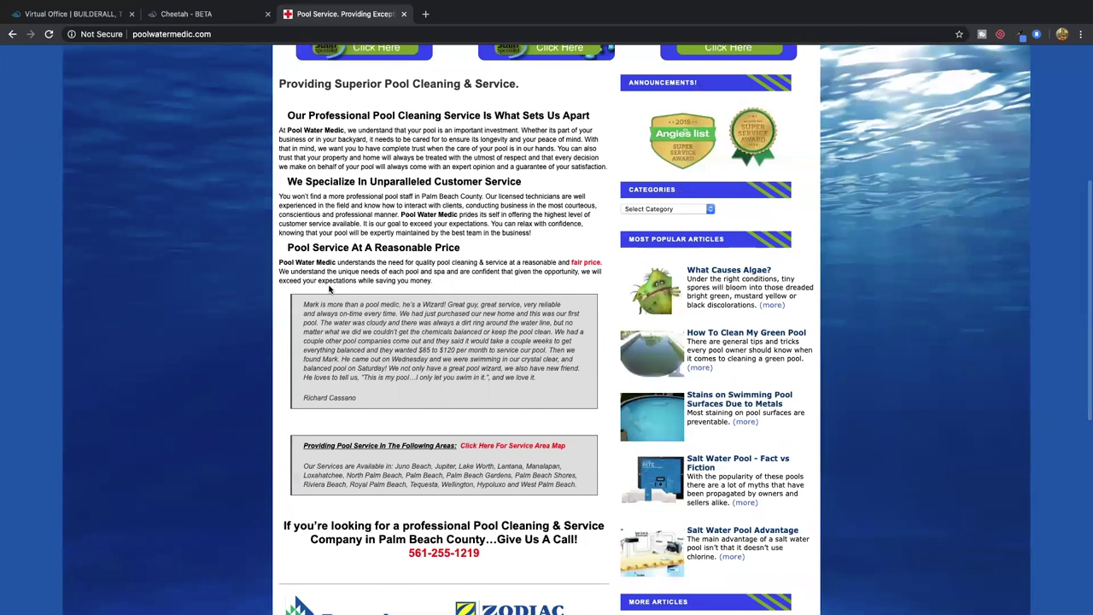
{"action": "scroll", "coordinate": [342, 287], "scroll_direction": "down", "scroll_amount": 4}
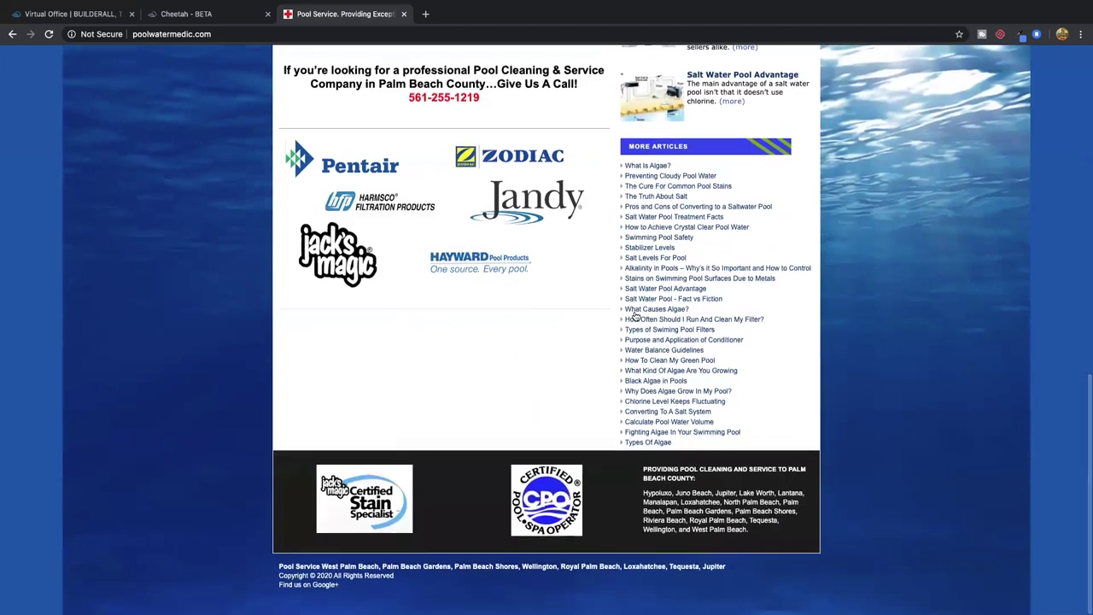
{"action": "scroll", "coordinate": [546, 300], "scroll_direction": "up", "scroll_amount": 10}
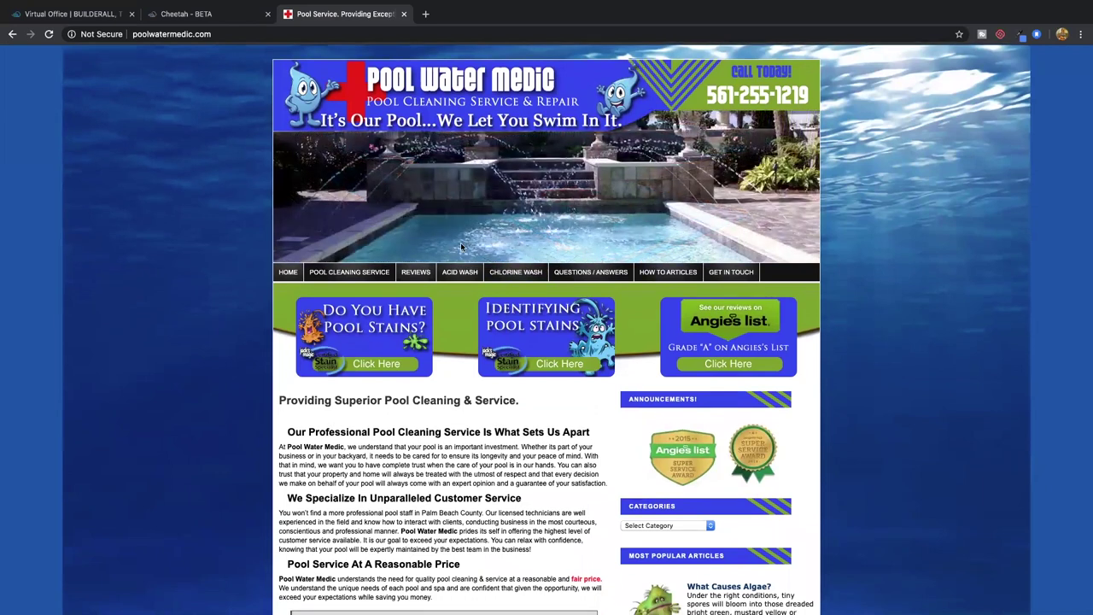
{"action": "left_click", "coordinate": [188, 17]}
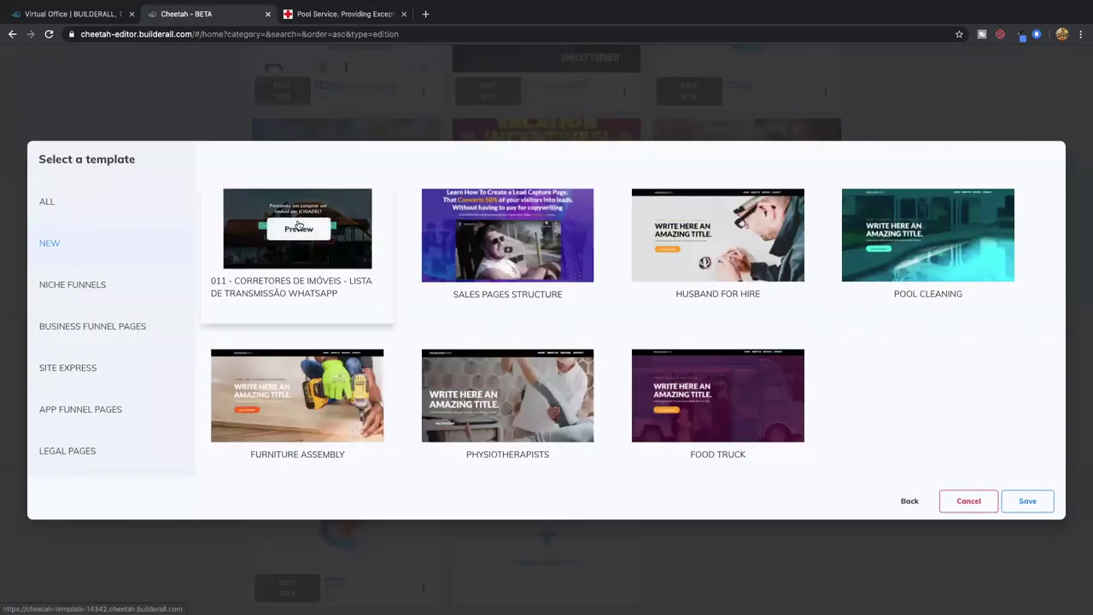
{"action": "left_click", "coordinate": [332, 15]}
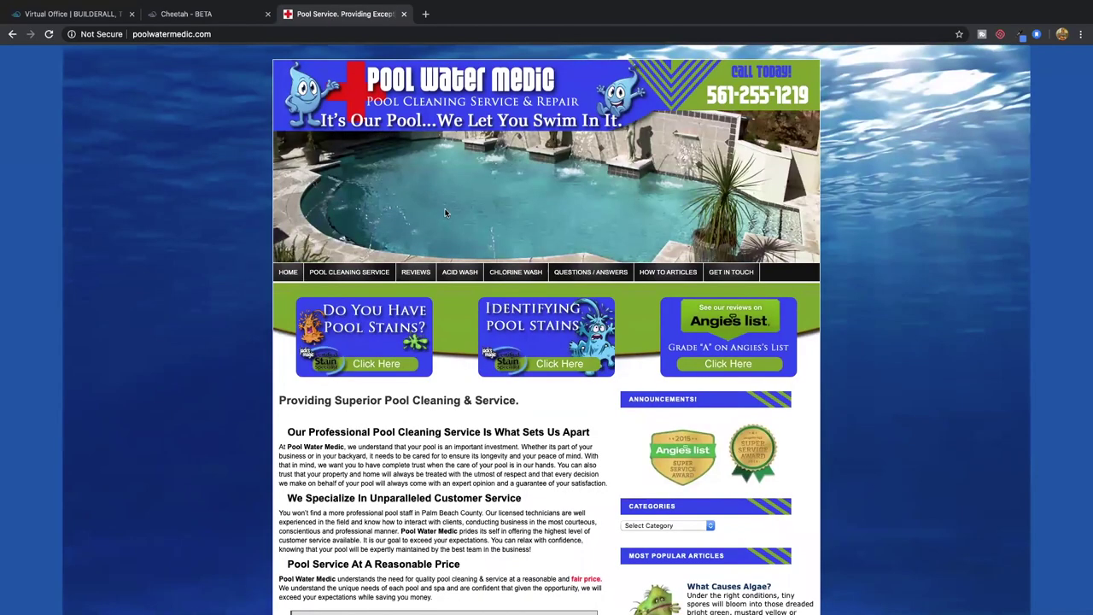
{"action": "scroll", "coordinate": [445, 212], "scroll_direction": "down", "scroll_amount": 6}
{"action": "scroll", "coordinate": [446, 211], "scroll_direction": "up", "scroll_amount": 1}
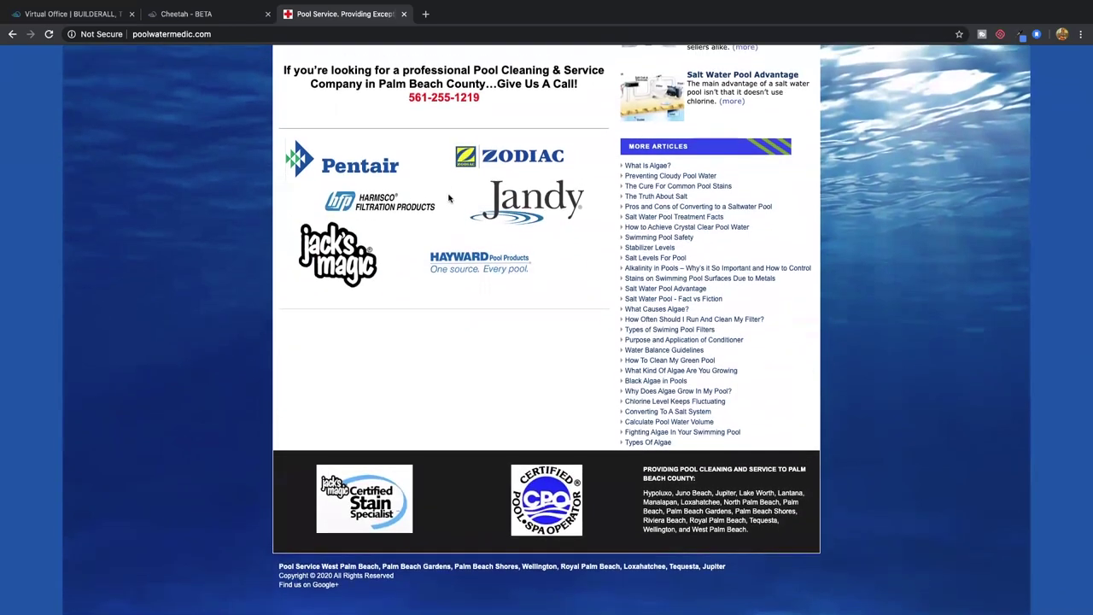
{"action": "scroll", "coordinate": [449, 196], "scroll_direction": "up", "scroll_amount": 10}
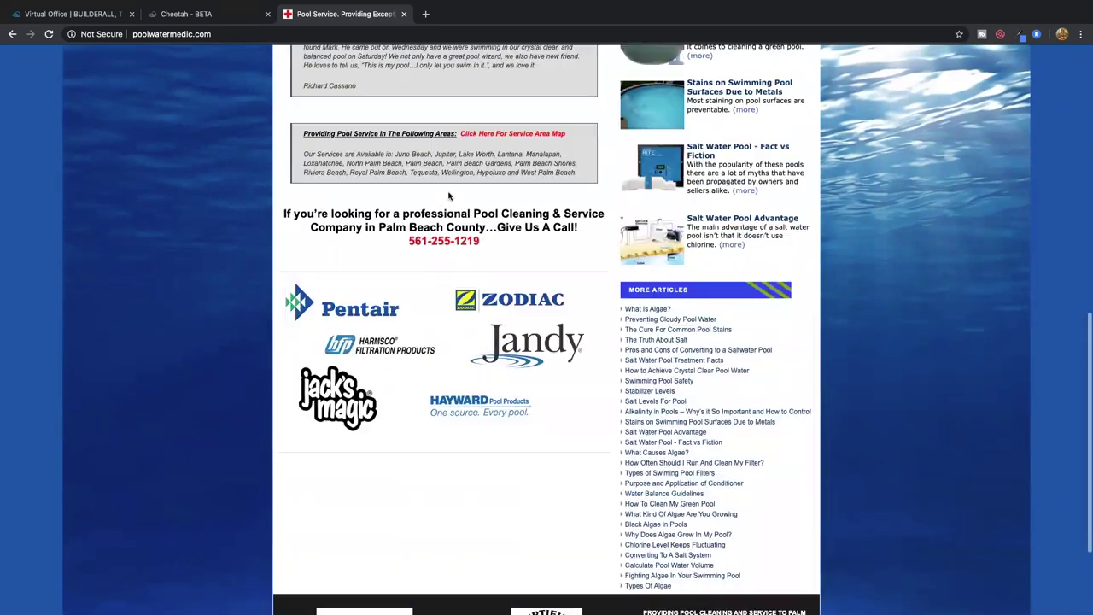
{"action": "scroll", "coordinate": [410, 142], "scroll_direction": "down", "scroll_amount": 1}
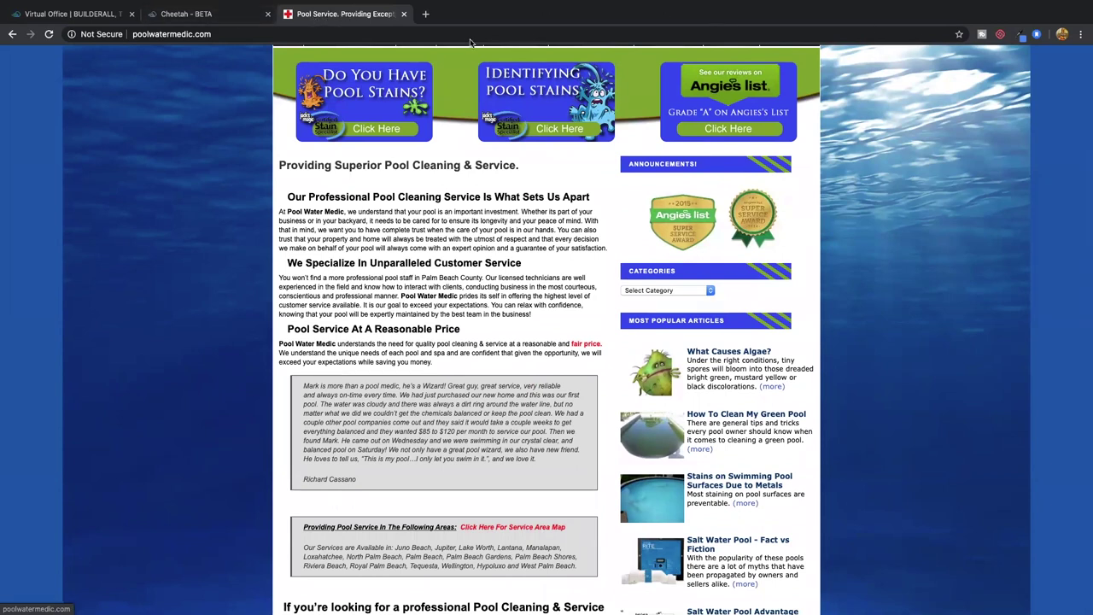
- Return to the Cheetah template gallery and preview the 038 - Salon Funnel template among the Niche Funnels from header to footer
{"action": "left_click", "coordinate": [257, 15]}
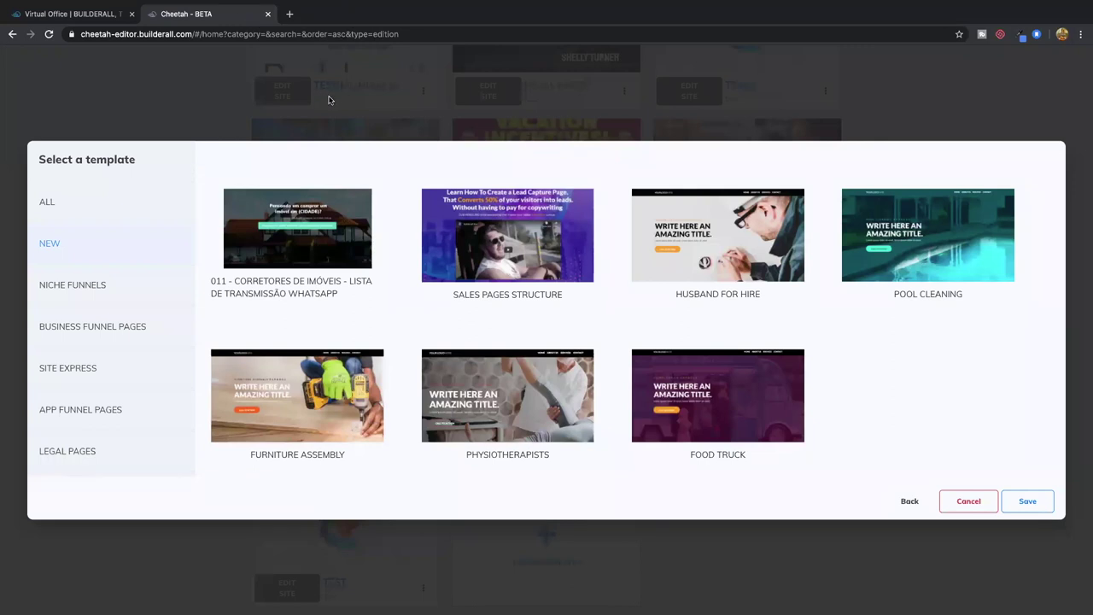
{"action": "scroll", "coordinate": [495, 256], "scroll_direction": "down", "scroll_amount": 1}
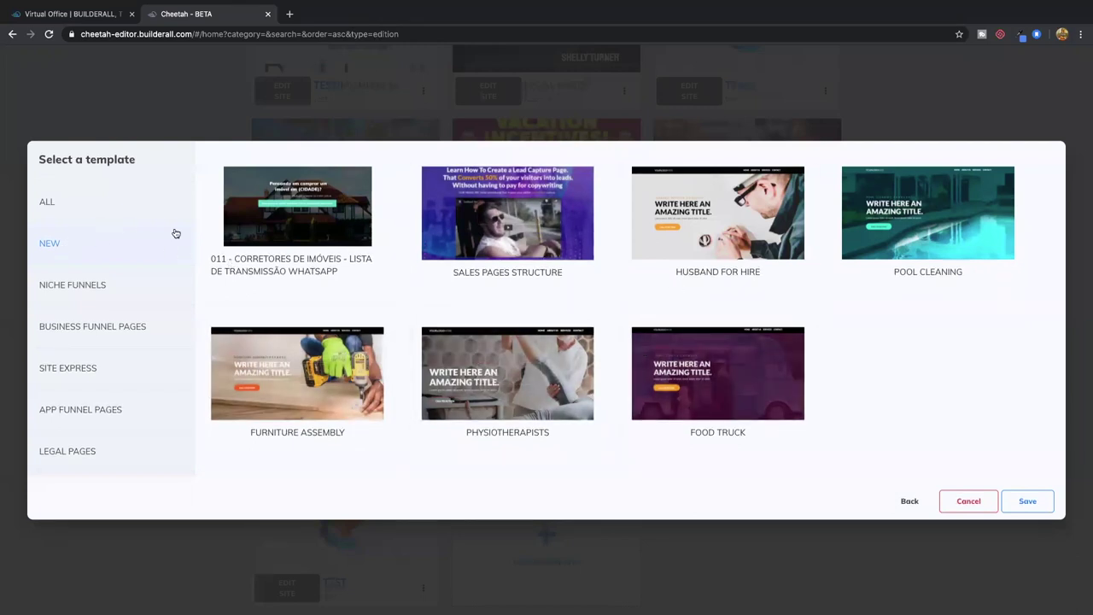
{"action": "left_click", "coordinate": [70, 285]}
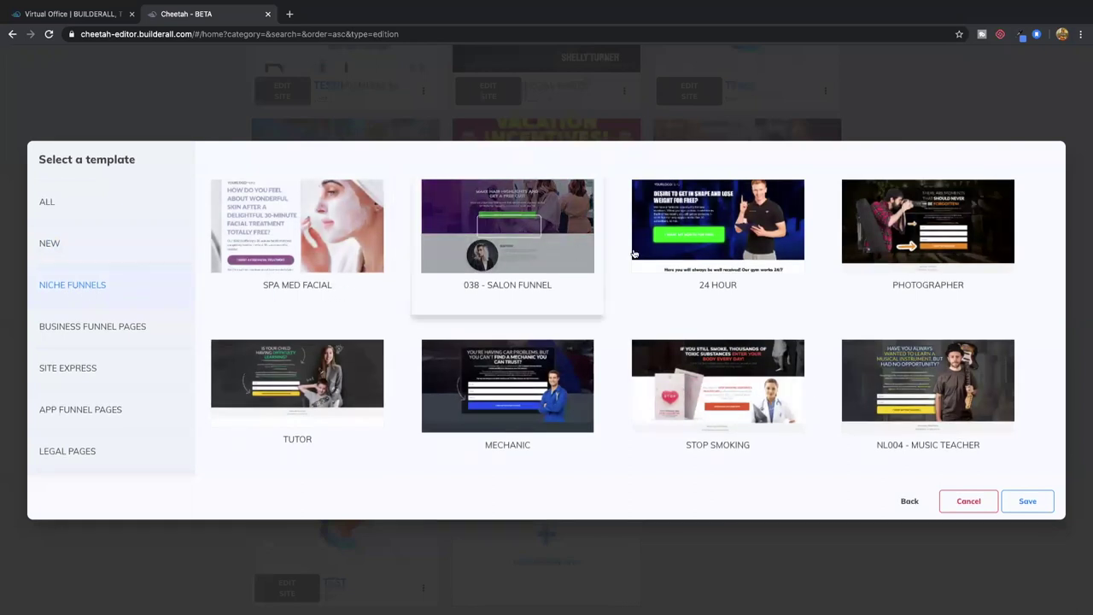
{"action": "left_click", "coordinate": [468, 229]}
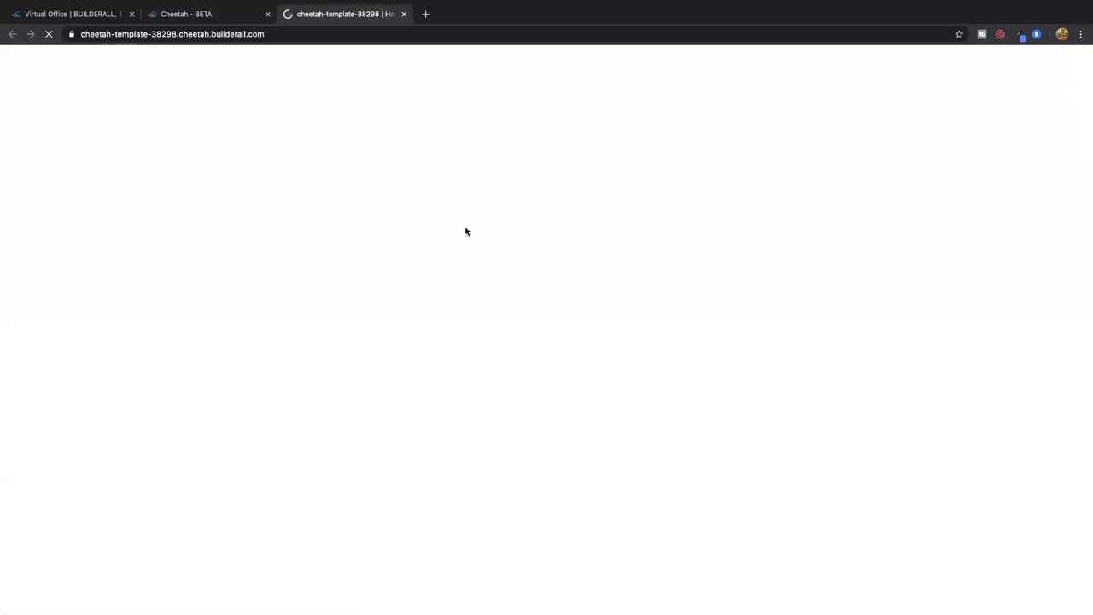
{"action": "scroll", "coordinate": [469, 247], "scroll_direction": "down", "scroll_amount": 5}
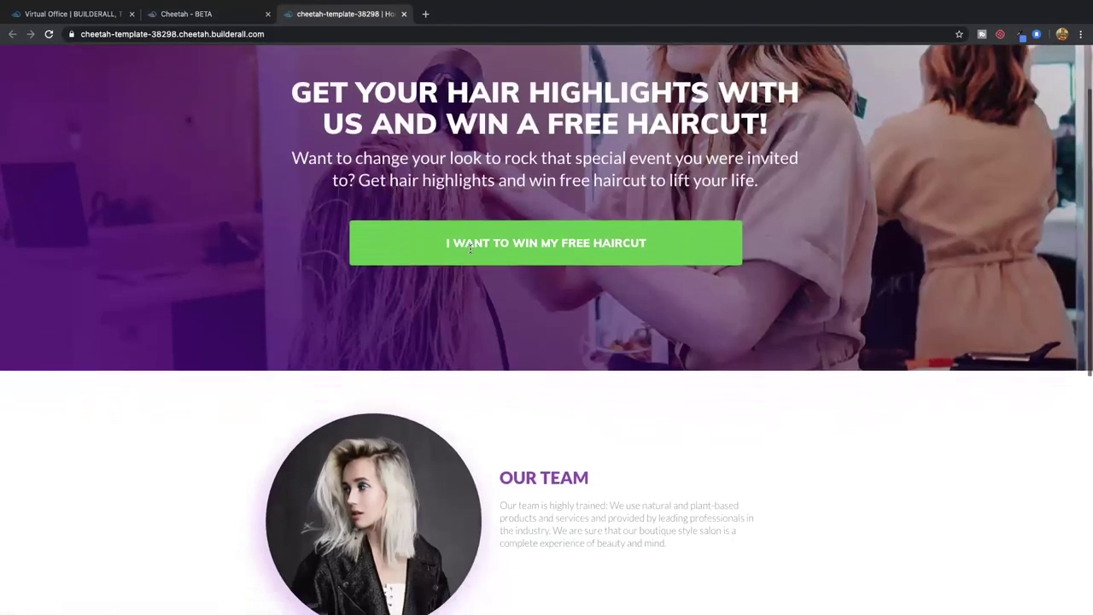
{"action": "scroll", "coordinate": [469, 251], "scroll_direction": "down", "scroll_amount": 2}
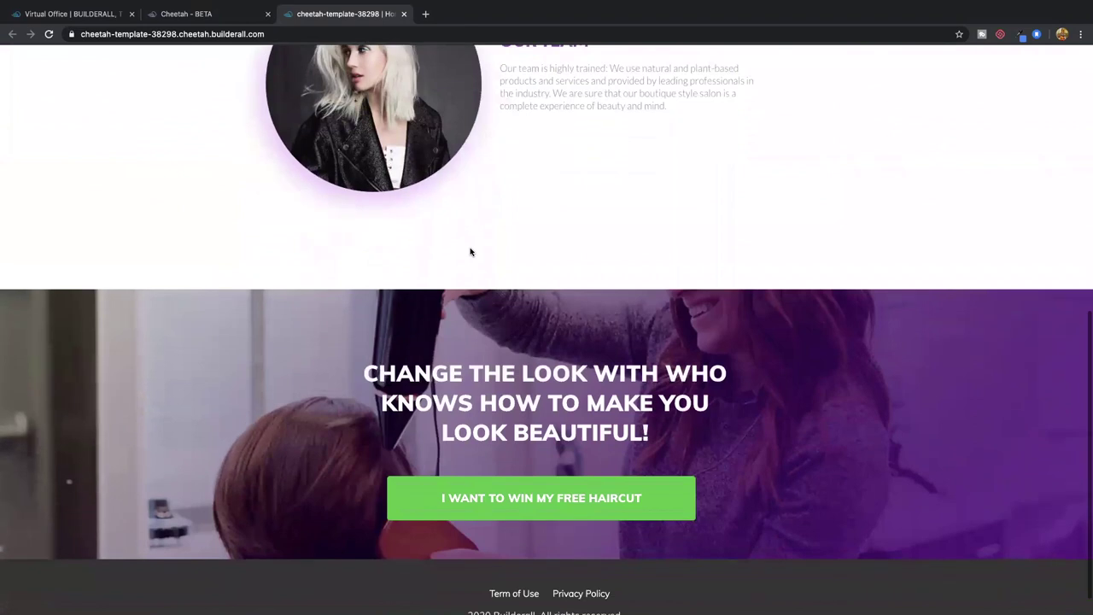
{"action": "scroll", "coordinate": [470, 250], "scroll_direction": "up", "scroll_amount": 7}
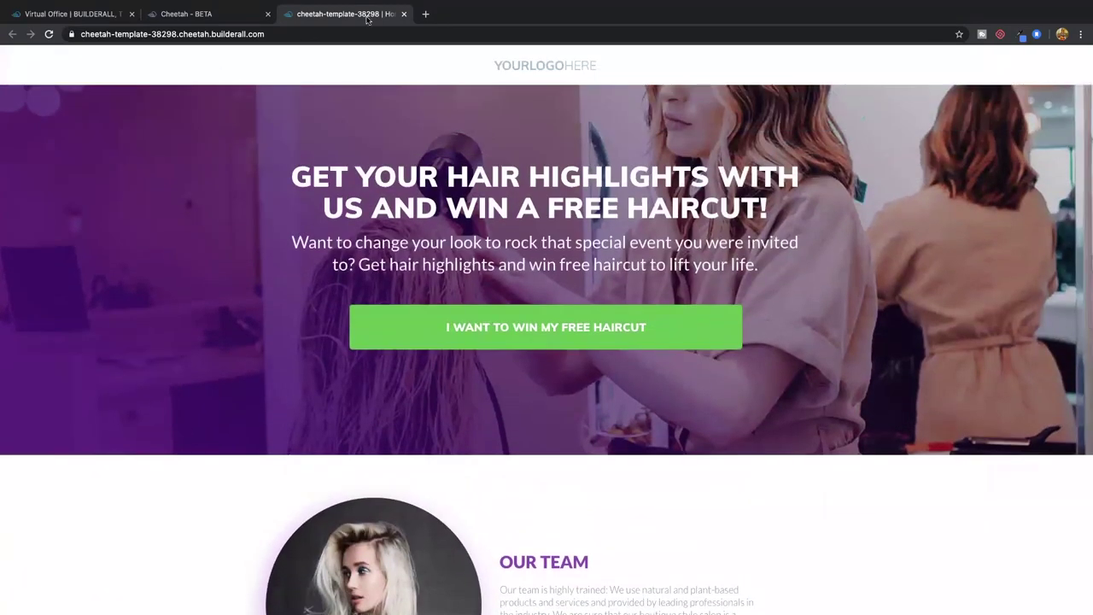
{"action": "left_click", "coordinate": [404, 14]}
- Preview the Mechanic template further down the Niche Funnels and close its preview
{"action": "scroll", "coordinate": [342, 268], "scroll_direction": "down", "scroll_amount": 3}
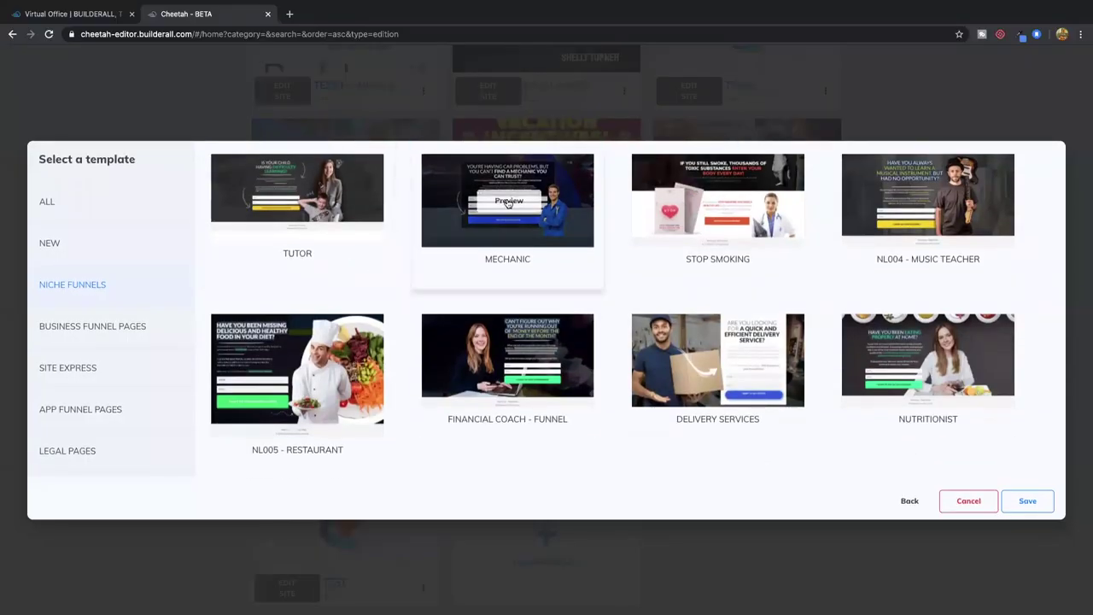
{"action": "left_click", "coordinate": [501, 203]}
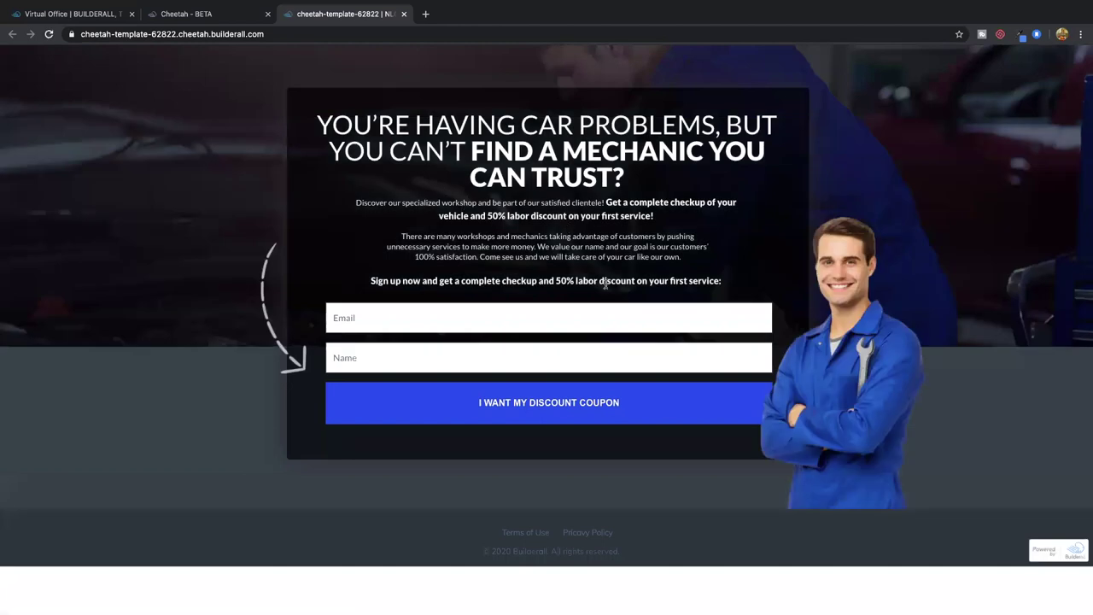
{"action": "left_click", "coordinate": [404, 14]}
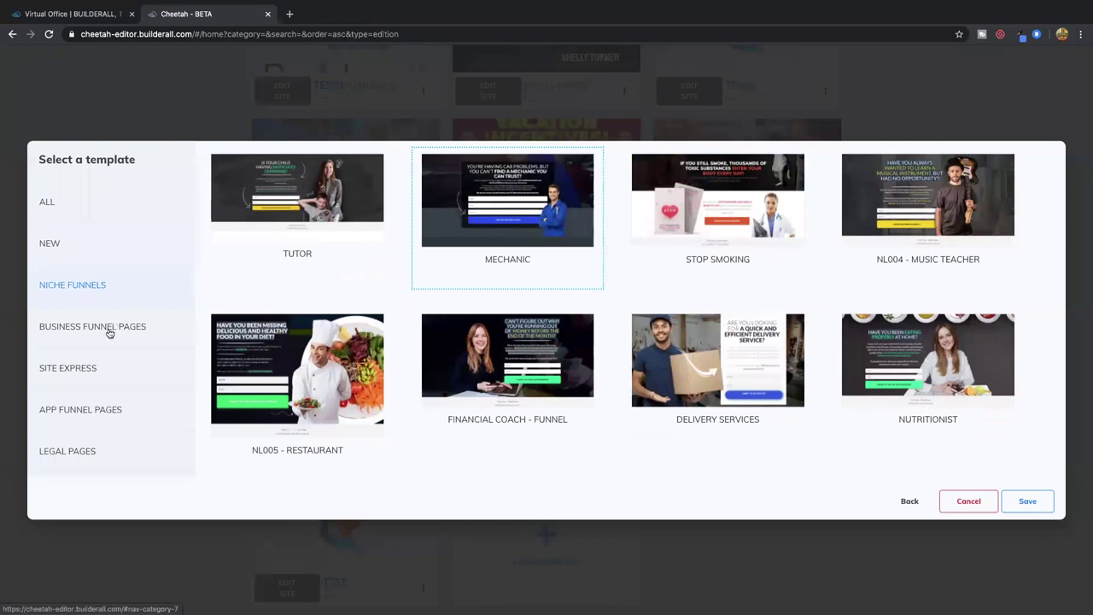
- Show the Business Funnel Pages templates and preview Business Webinar Confirmation
{"action": "left_click", "coordinate": [107, 332]}
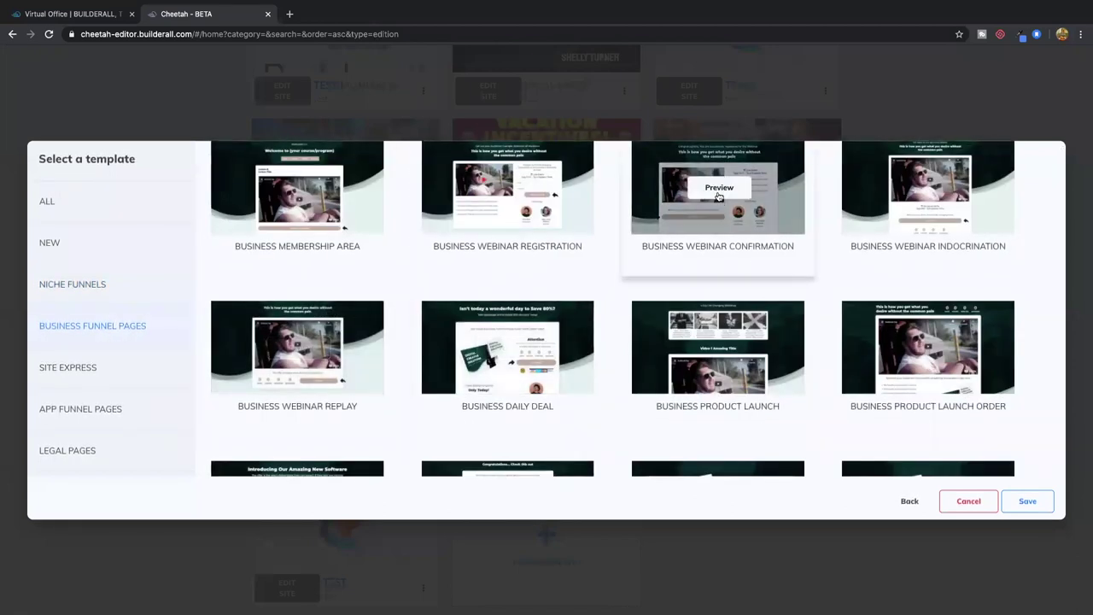
{"action": "left_click", "coordinate": [718, 188]}
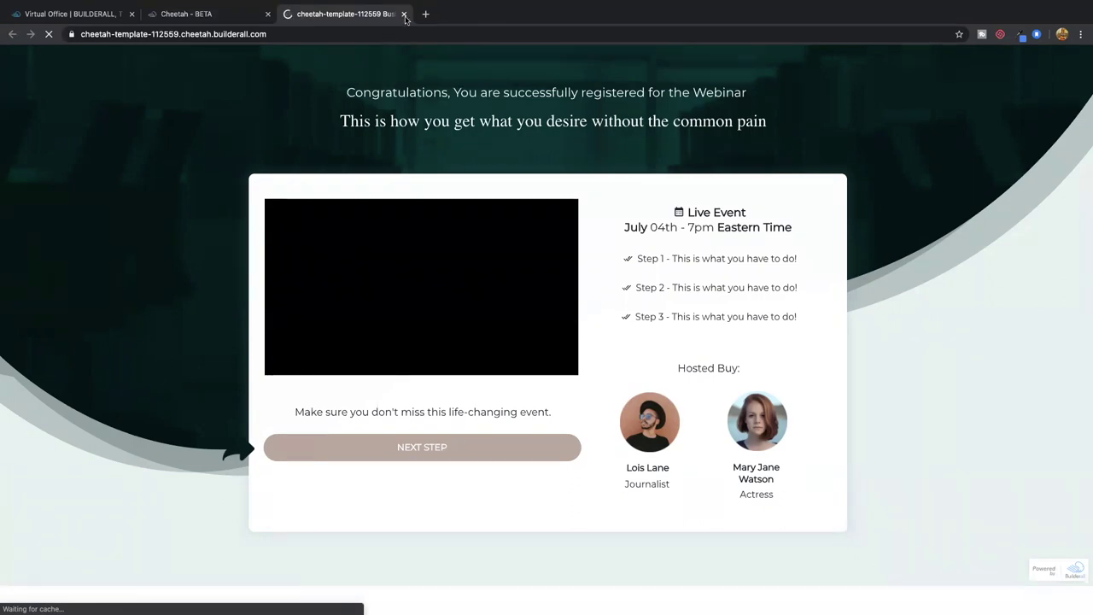
{"action": "left_click", "coordinate": [405, 15]}
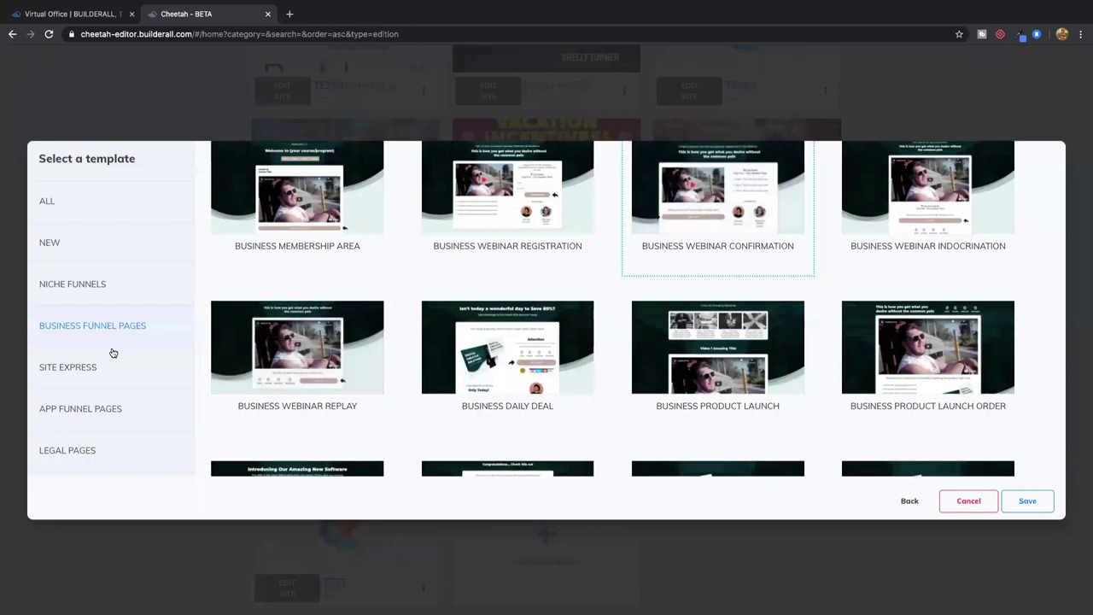
- Show the Site Express templates and preview Pizzeria Site Express from its header to its contact footer
{"action": "left_click", "coordinate": [74, 370]}
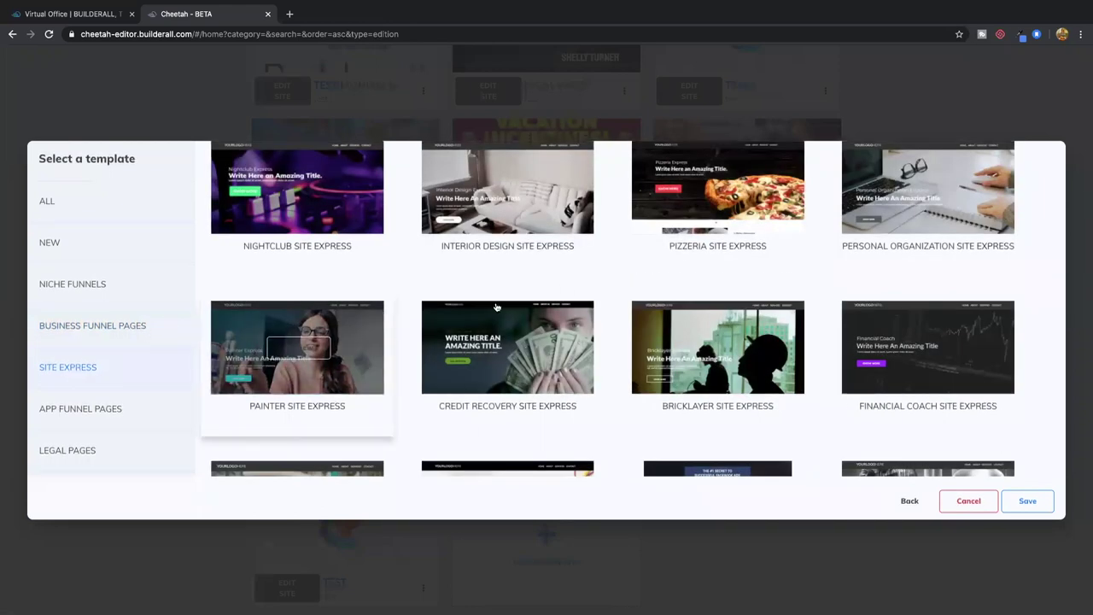
{"action": "mouse_move", "coordinate": [711, 212]}
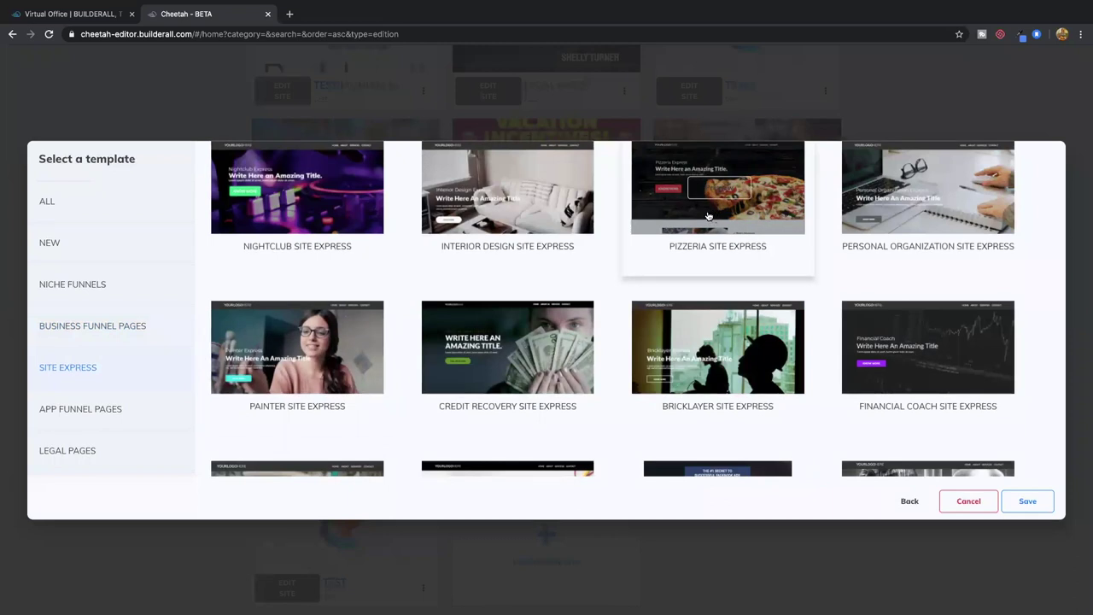
{"action": "mouse_move", "coordinate": [648, 228]}
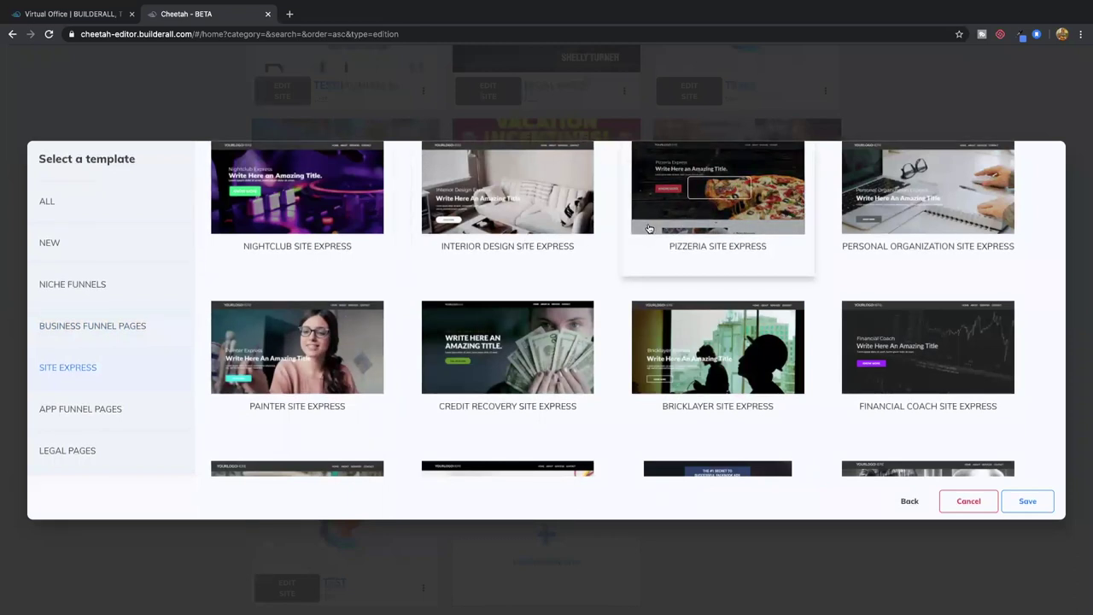
{"action": "left_click", "coordinate": [726, 186]}
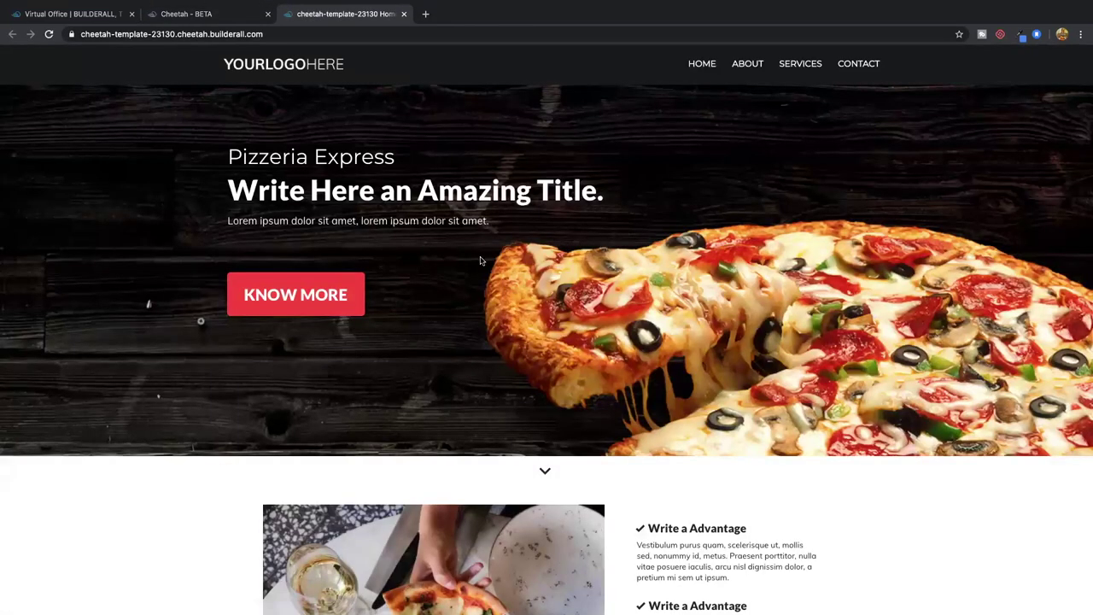
{"action": "scroll", "coordinate": [480, 260], "scroll_direction": "down", "scroll_amount": 1}
{"action": "scroll", "coordinate": [480, 260], "scroll_direction": "down", "scroll_amount": 9}
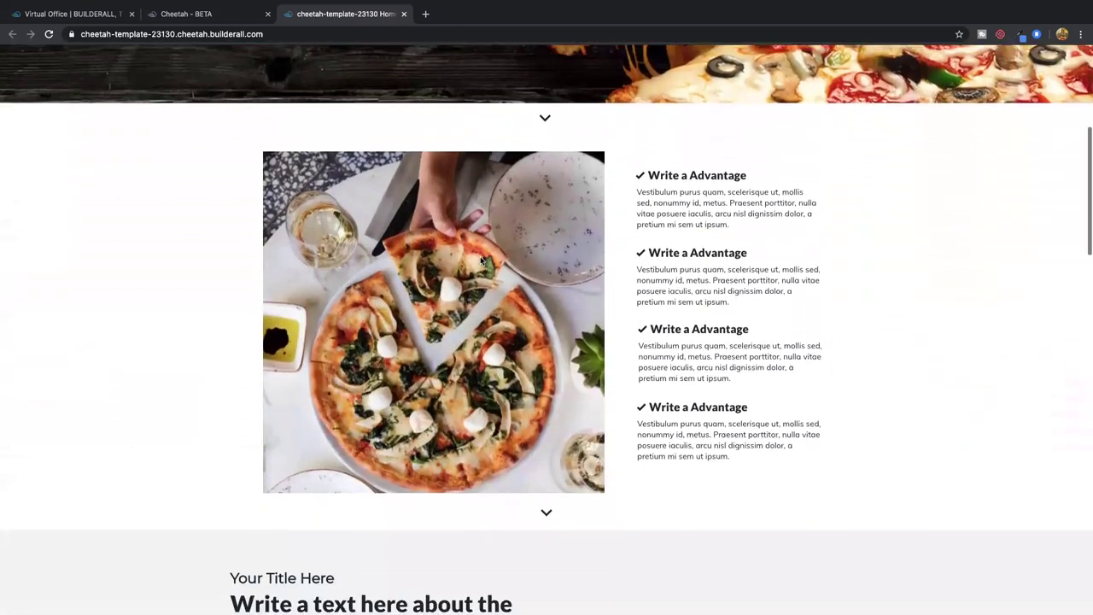
{"action": "scroll", "coordinate": [481, 256], "scroll_direction": "down", "scroll_amount": 8}
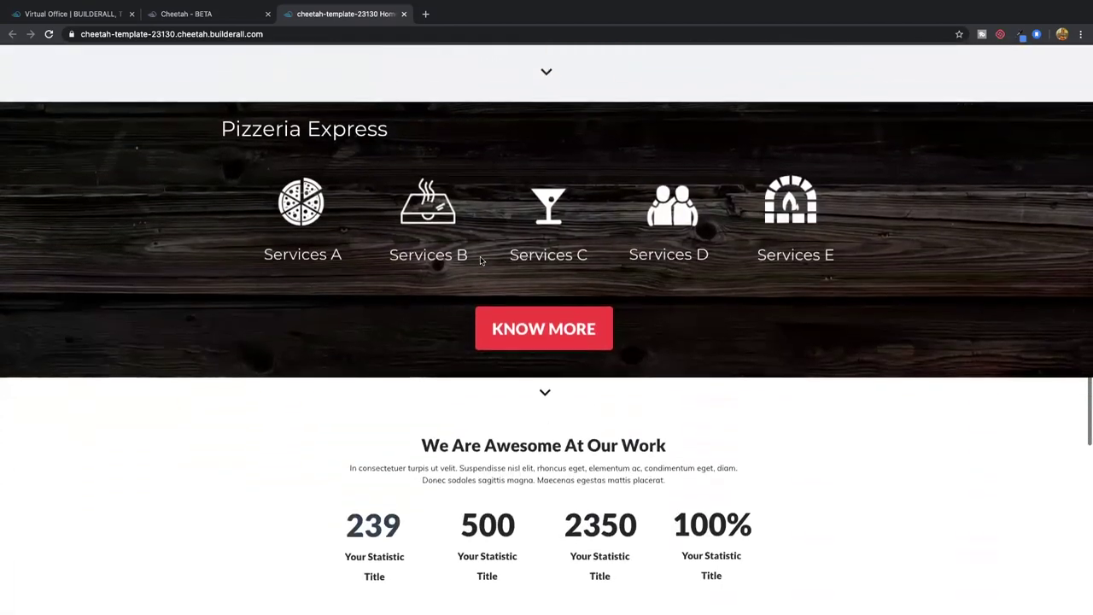
{"action": "scroll", "coordinate": [481, 258], "scroll_direction": "down", "scroll_amount": 5}
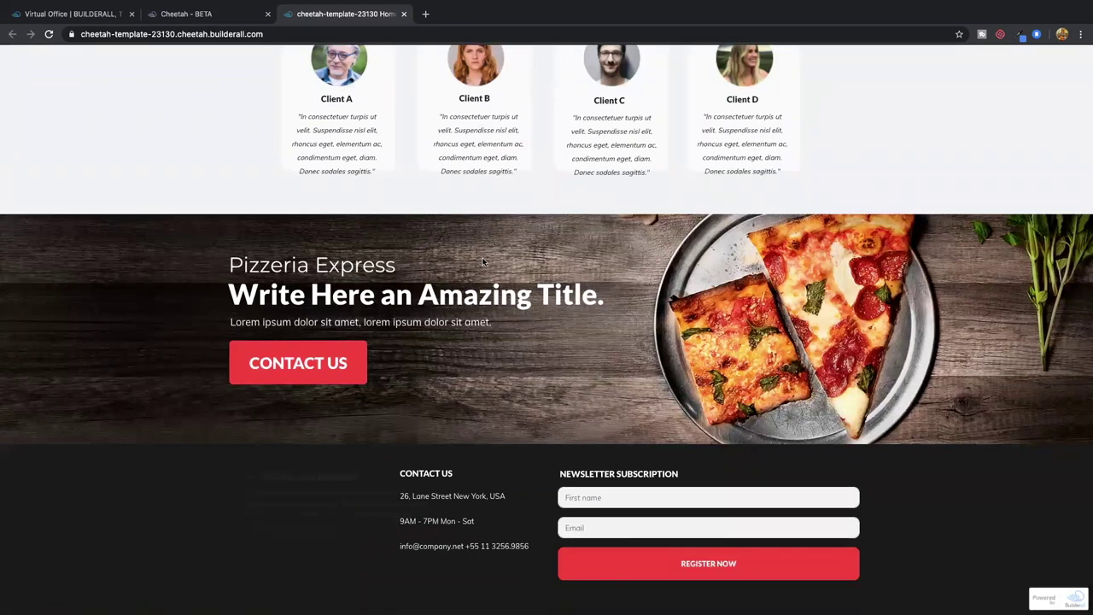
{"action": "scroll", "coordinate": [482, 261], "scroll_direction": "up", "scroll_amount": 15}
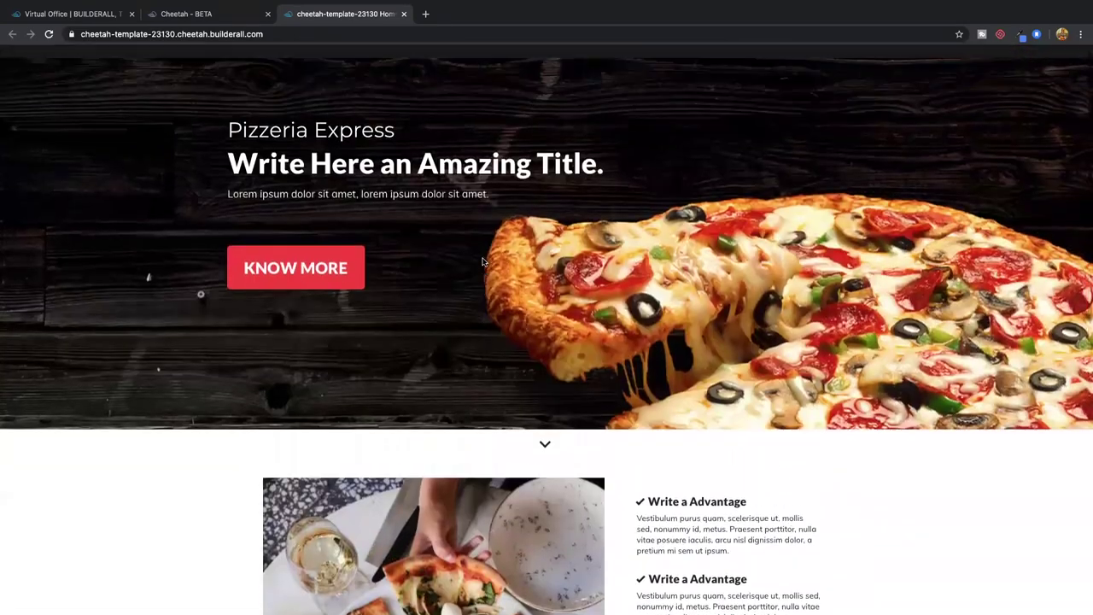
{"action": "left_click", "coordinate": [404, 13]}
- Look through the remaining Site Express templates down to Gym and Doctors One Page Express
{"action": "scroll", "coordinate": [482, 233], "scroll_direction": "down", "scroll_amount": 1}
{"action": "scroll", "coordinate": [481, 233], "scroll_direction": "down", "scroll_amount": 12}
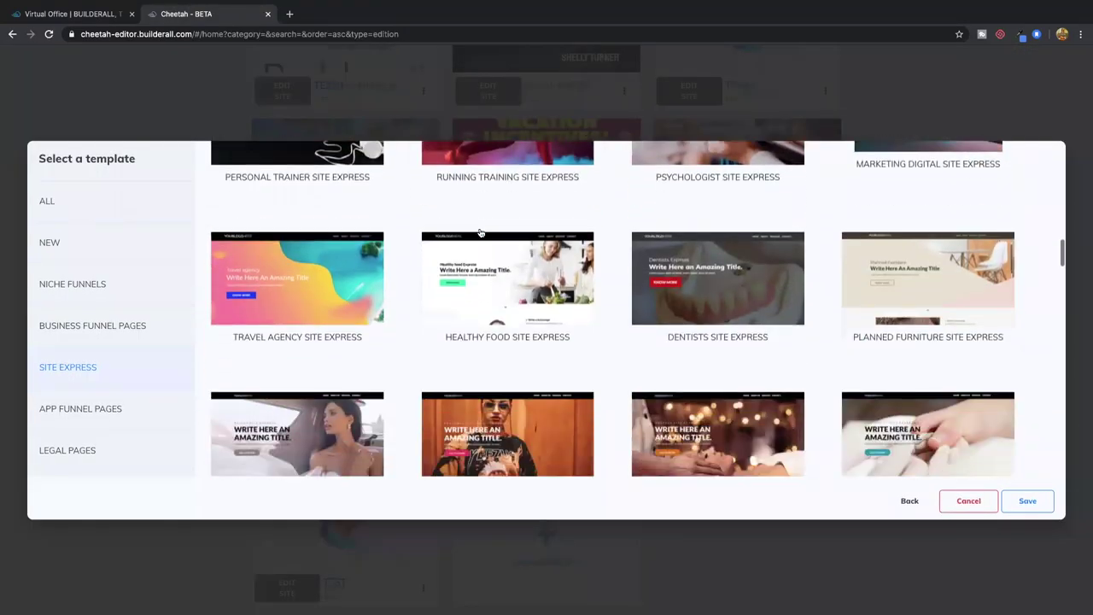
{"action": "scroll", "coordinate": [480, 233], "scroll_direction": "down", "scroll_amount": 15}
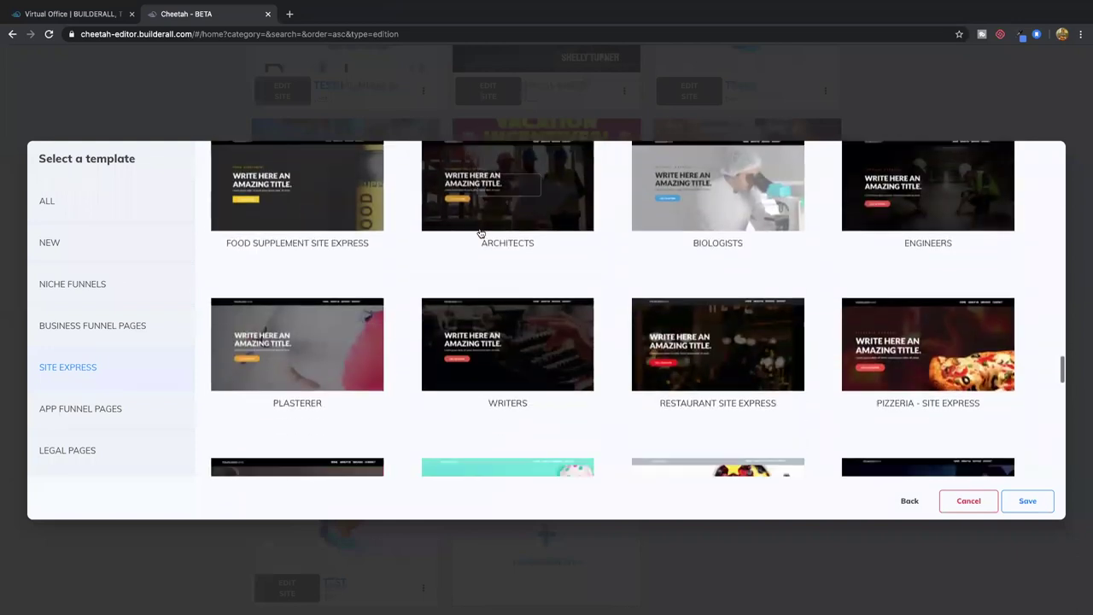
{"action": "scroll", "coordinate": [481, 233], "scroll_direction": "down", "scroll_amount": 10}
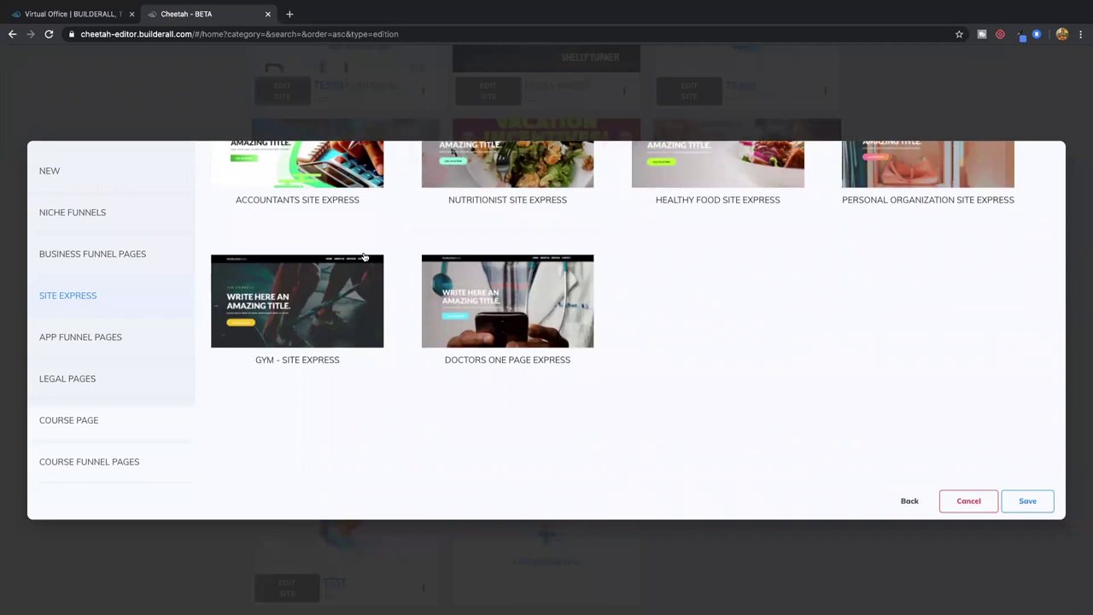
- Show the Course Funnel Pages templates and preview the Course Squeeze Page
{"action": "left_click", "coordinate": [92, 464]}
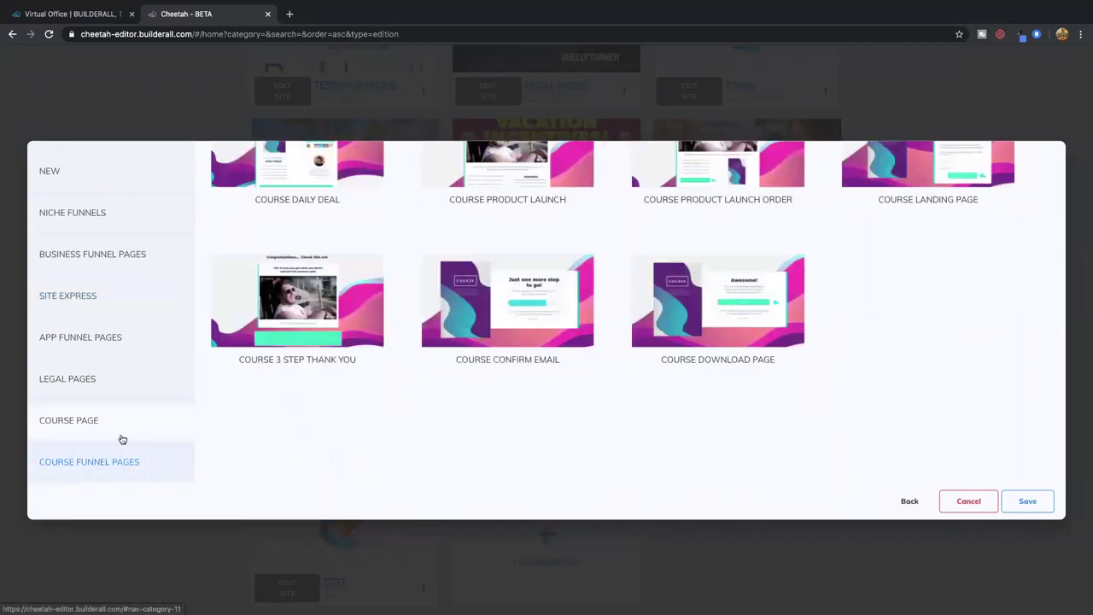
{"action": "scroll", "coordinate": [316, 355], "scroll_direction": "up", "scroll_amount": 10}
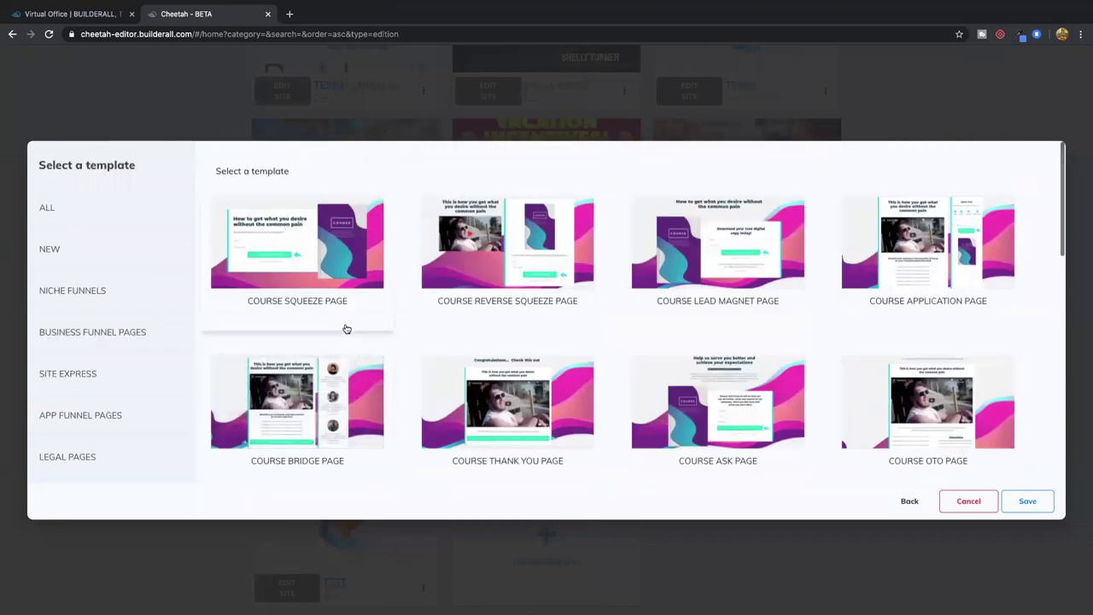
{"action": "left_click", "coordinate": [319, 252]}
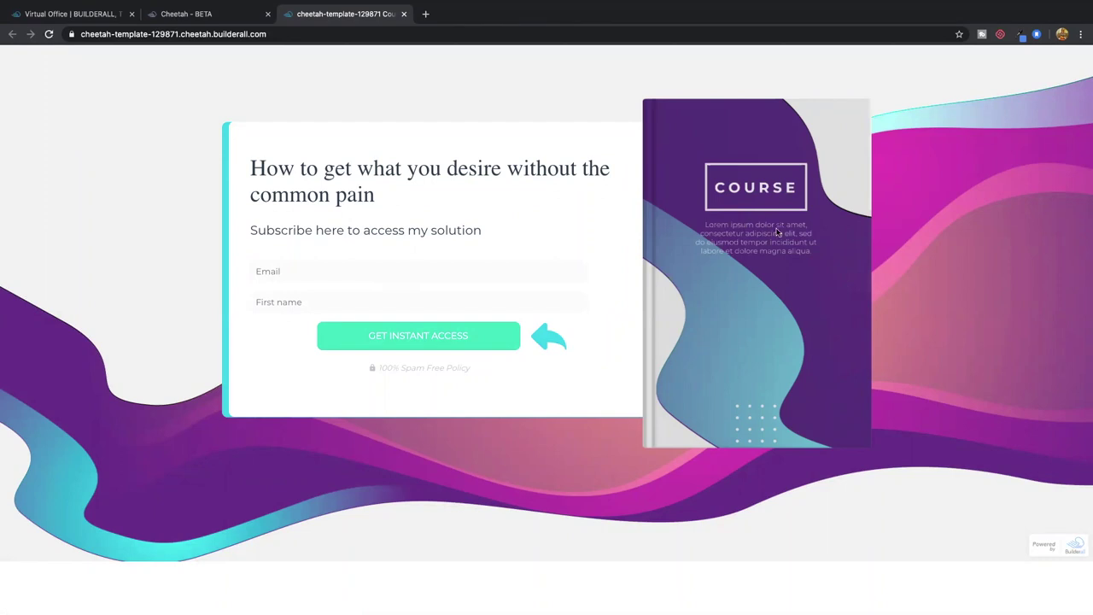
{"action": "left_click", "coordinate": [402, 14]}
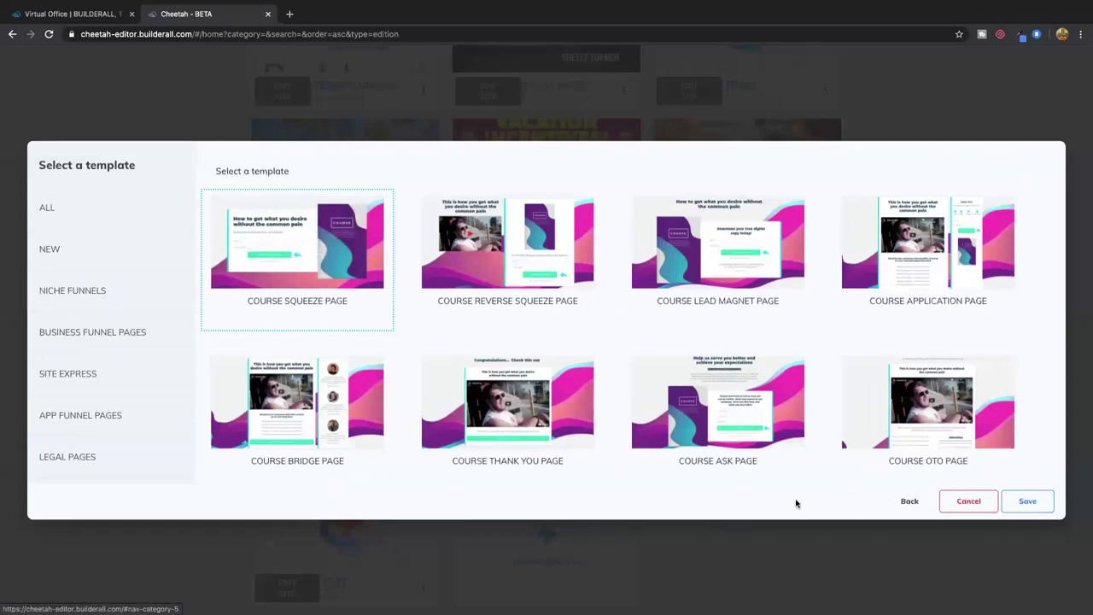
- Go back to the new-site options, try selecting a smart template and decline creating a tag group
{"action": "left_click", "coordinate": [910, 502]}
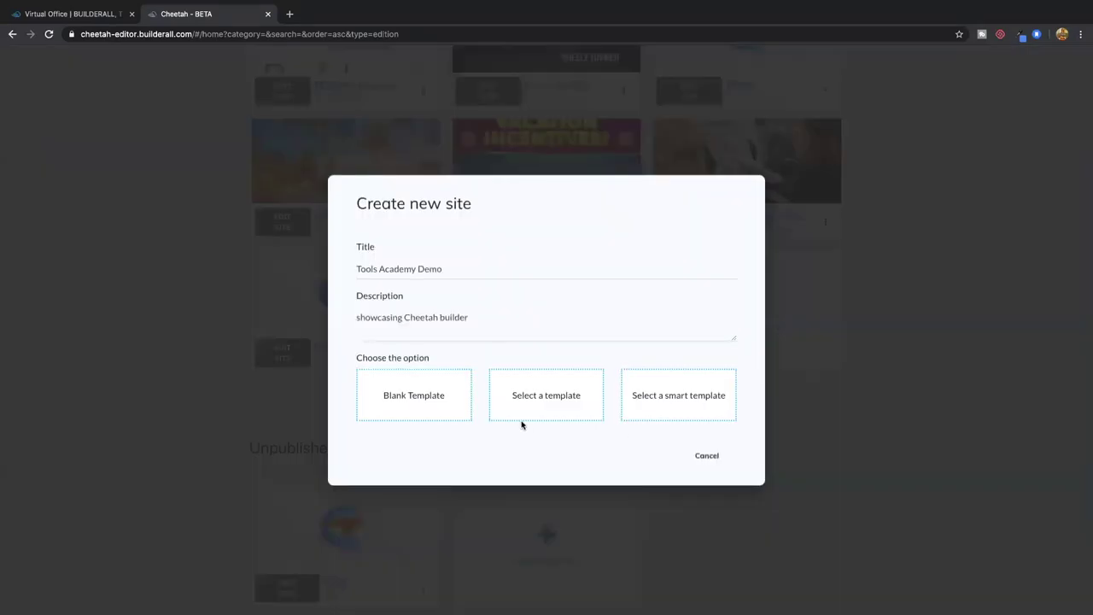
{"action": "left_click", "coordinate": [681, 403]}
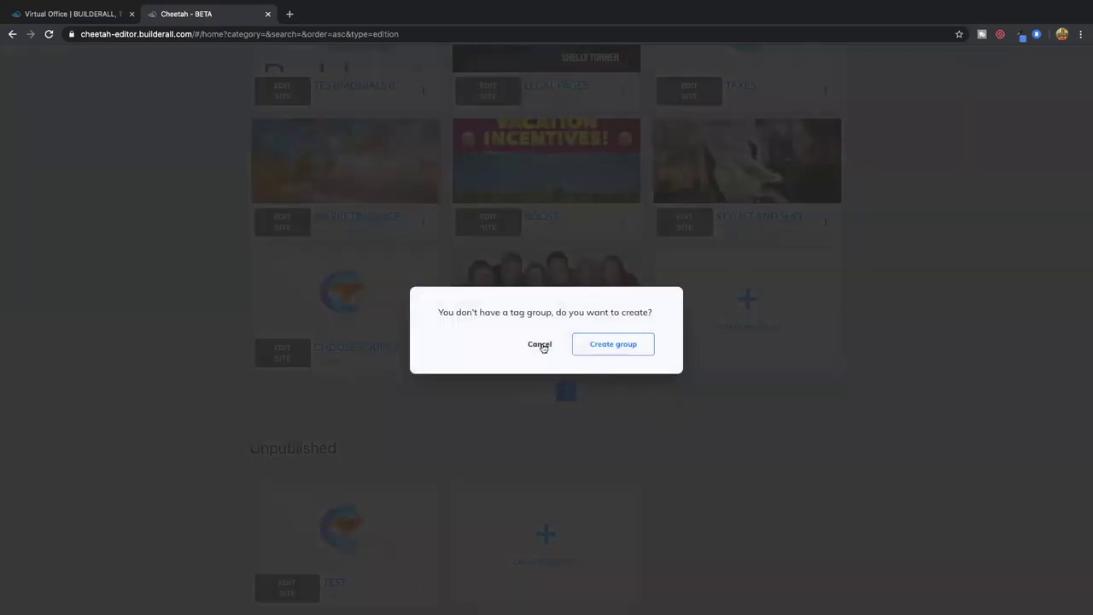
{"action": "left_click", "coordinate": [540, 345]}
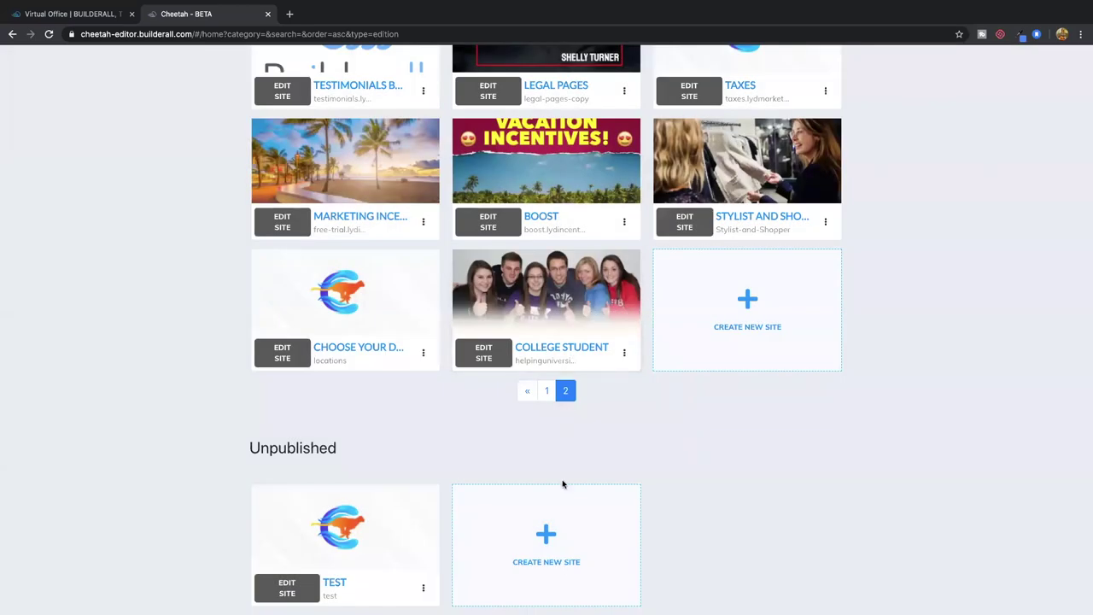
- Create a new site from a blank template with the title "tools academy" and the description "dd"
{"action": "left_click", "coordinate": [564, 529]}
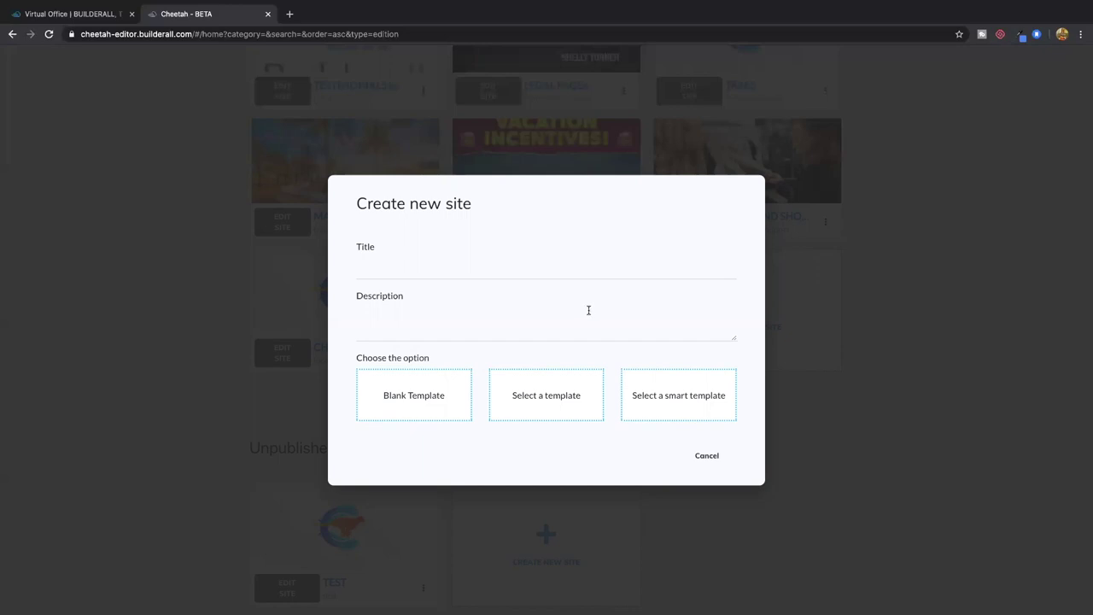
{"action": "left_click", "coordinate": [403, 408]}
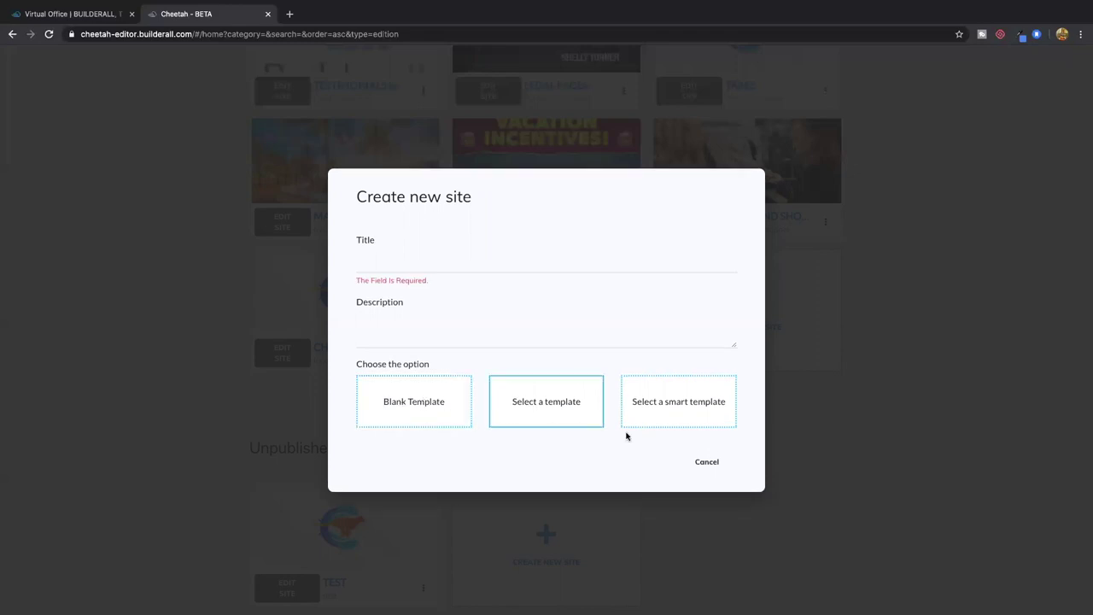
{"action": "left_click", "coordinate": [393, 267]}
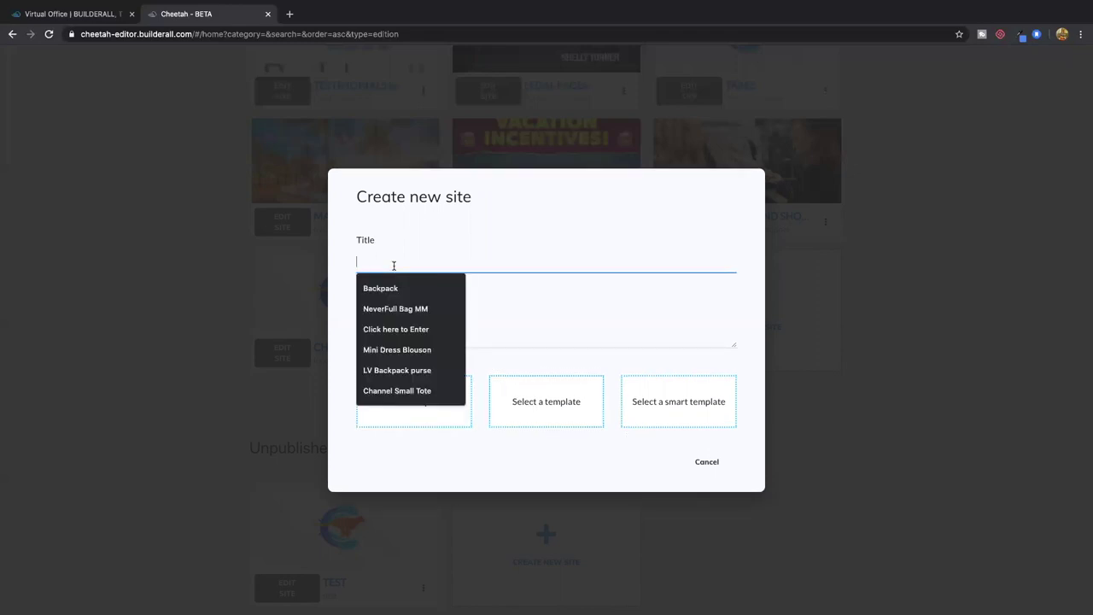
{"action": "type", "text": "too"}
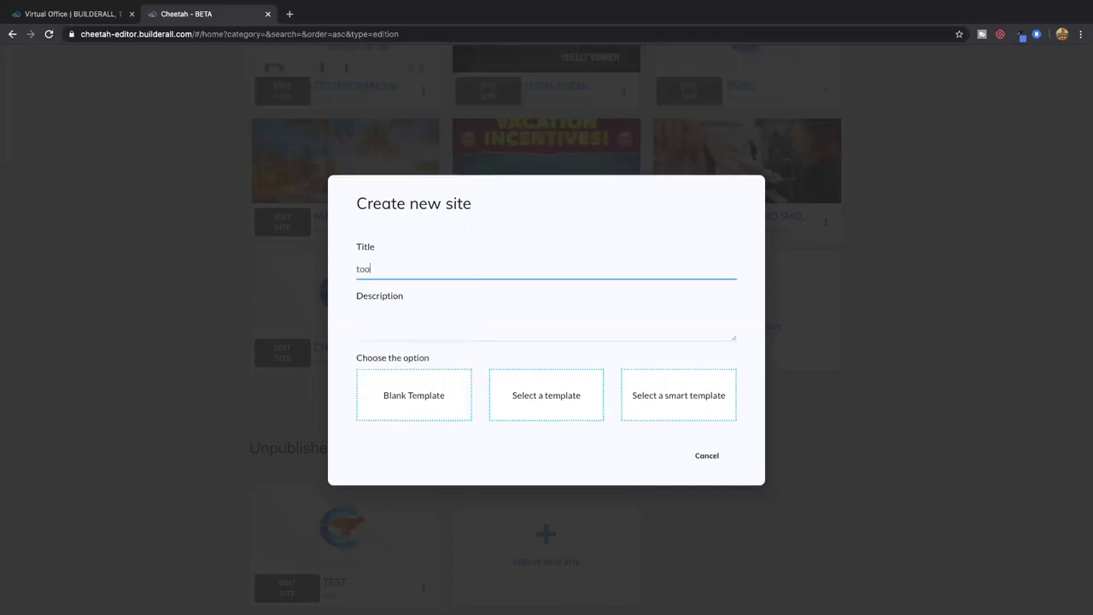
{"action": "type", "text": "ls academy"}
{"action": "key", "text": "Tab"}
{"action": "type", "text": "ai"}
{"action": "left_click", "coordinate": [405, 407]}
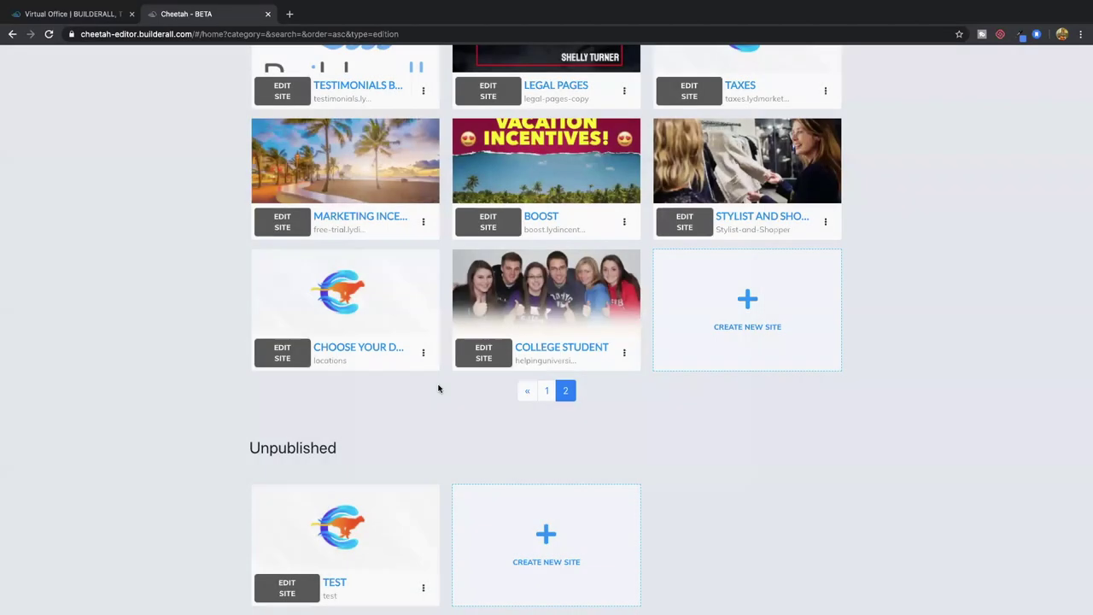
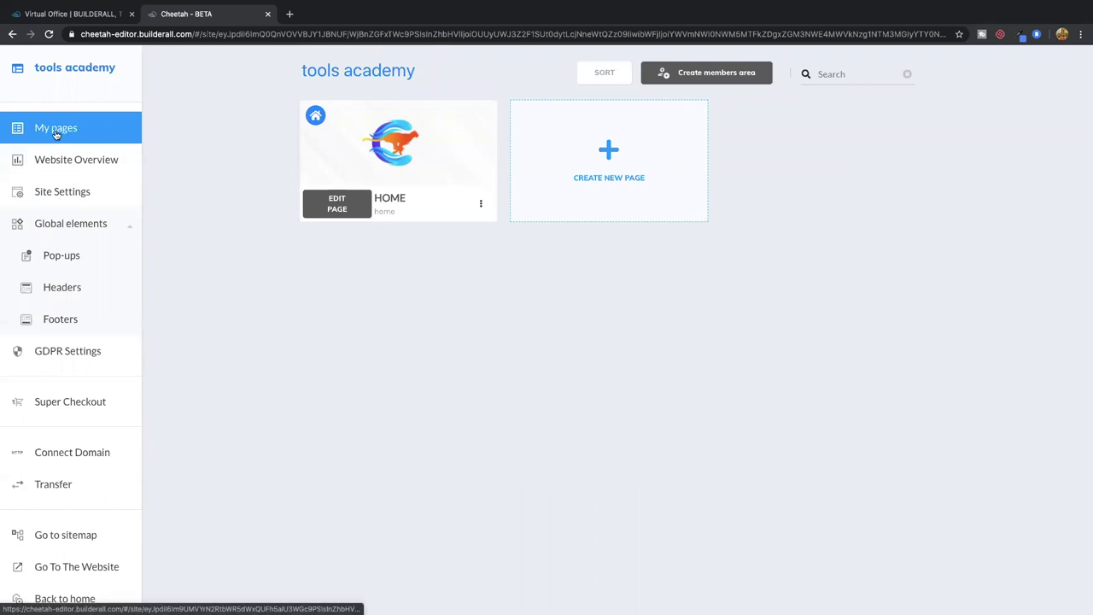
- Review the site's general, SEO and script settings, including the pixel and analytics script fields
{"action": "mouse_move", "coordinate": [416, 152]}
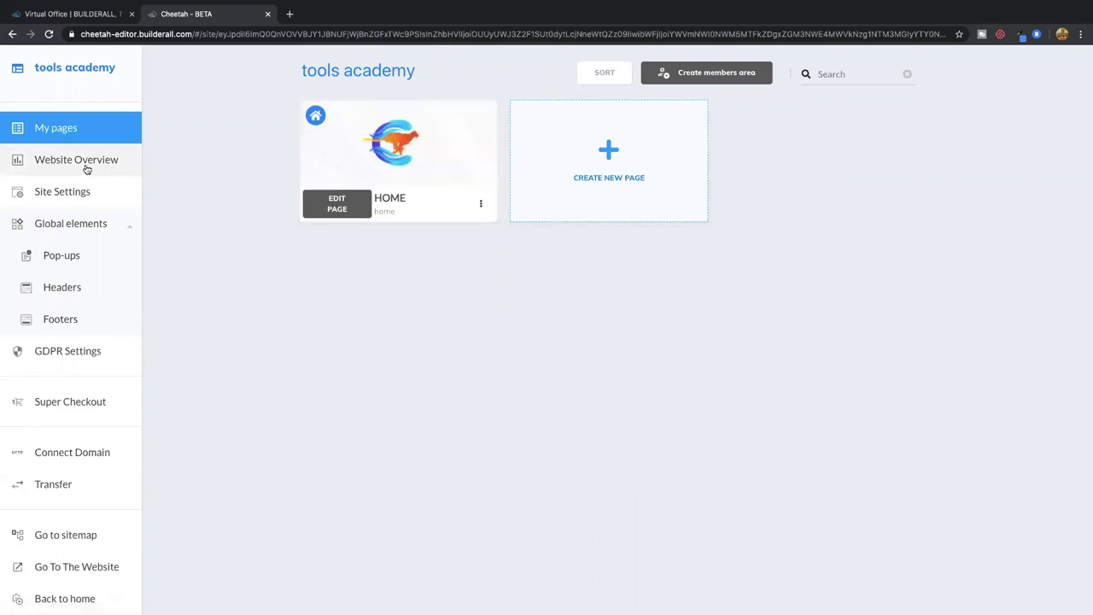
{"action": "left_click", "coordinate": [77, 190]}
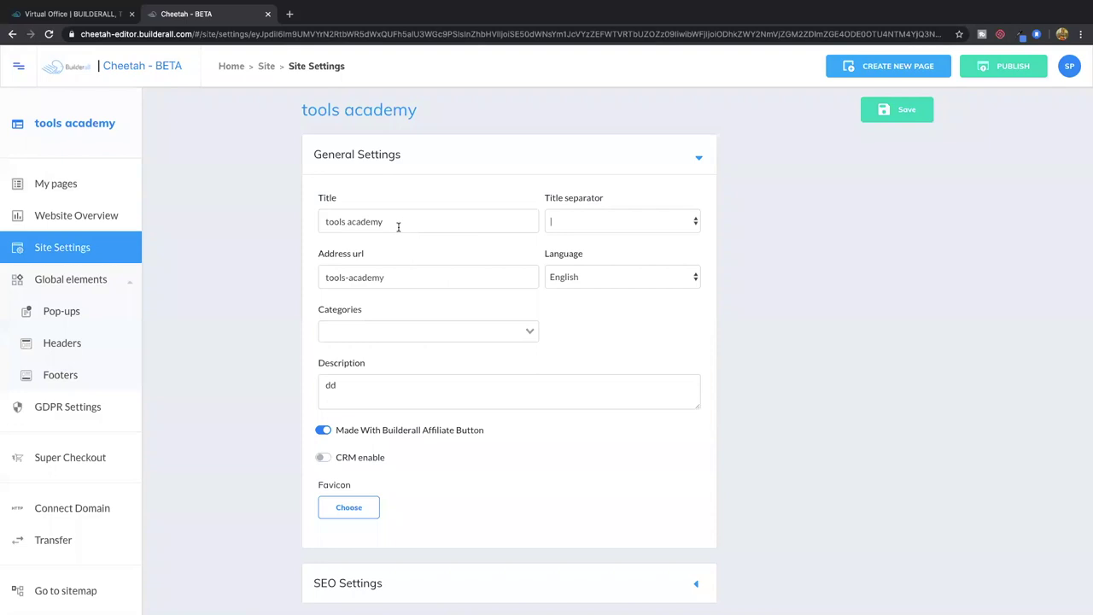
{"action": "scroll", "coordinate": [403, 311], "scroll_direction": "down", "scroll_amount": 2}
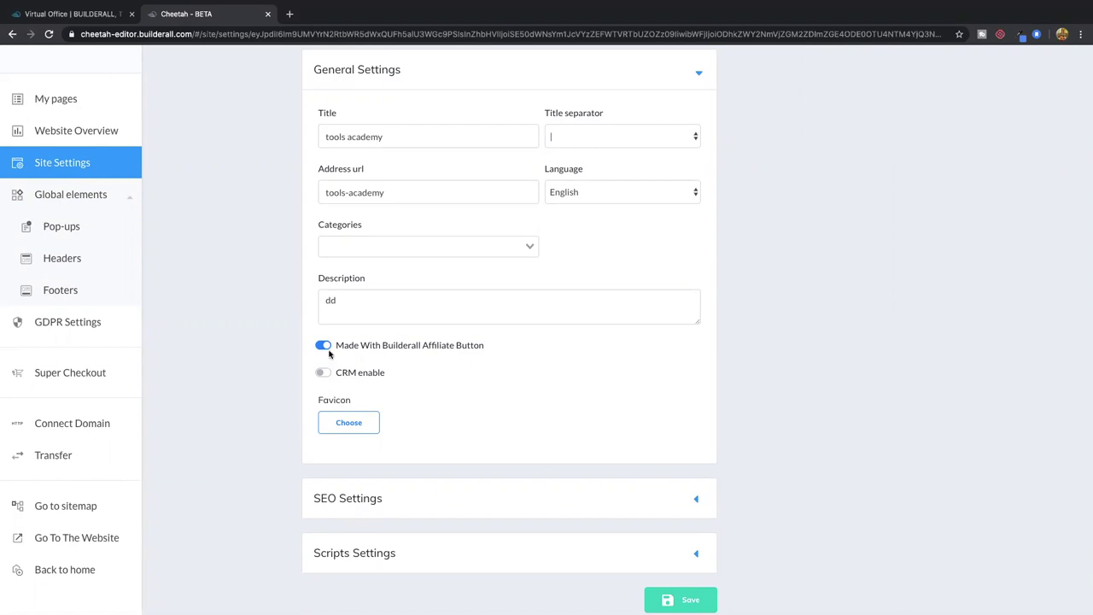
{"action": "scroll", "coordinate": [328, 352], "scroll_direction": "up", "scroll_amount": 1}
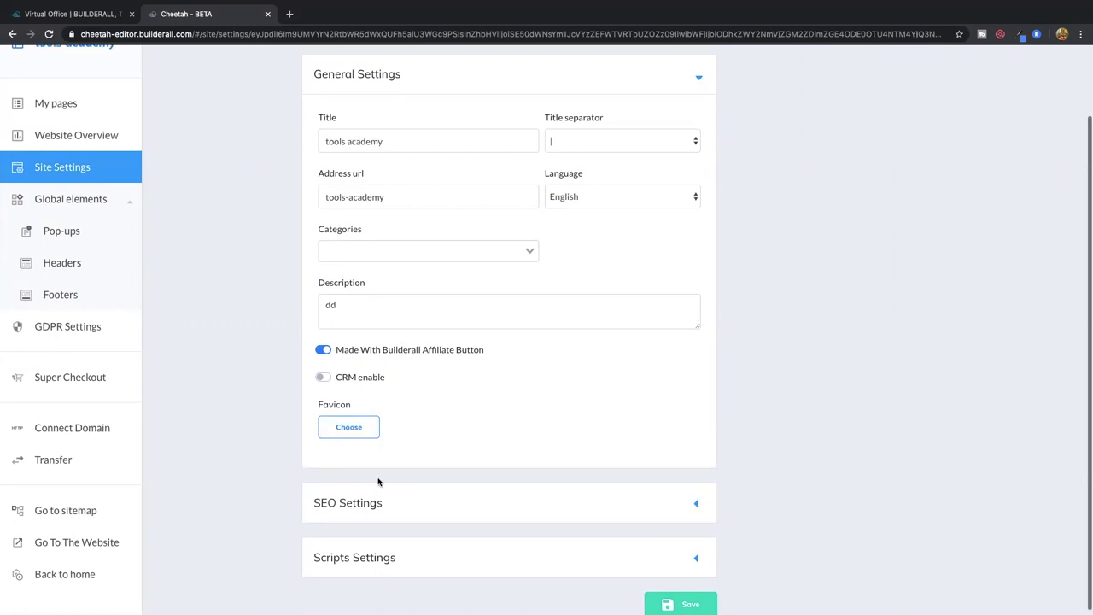
{"action": "left_click", "coordinate": [396, 502]}
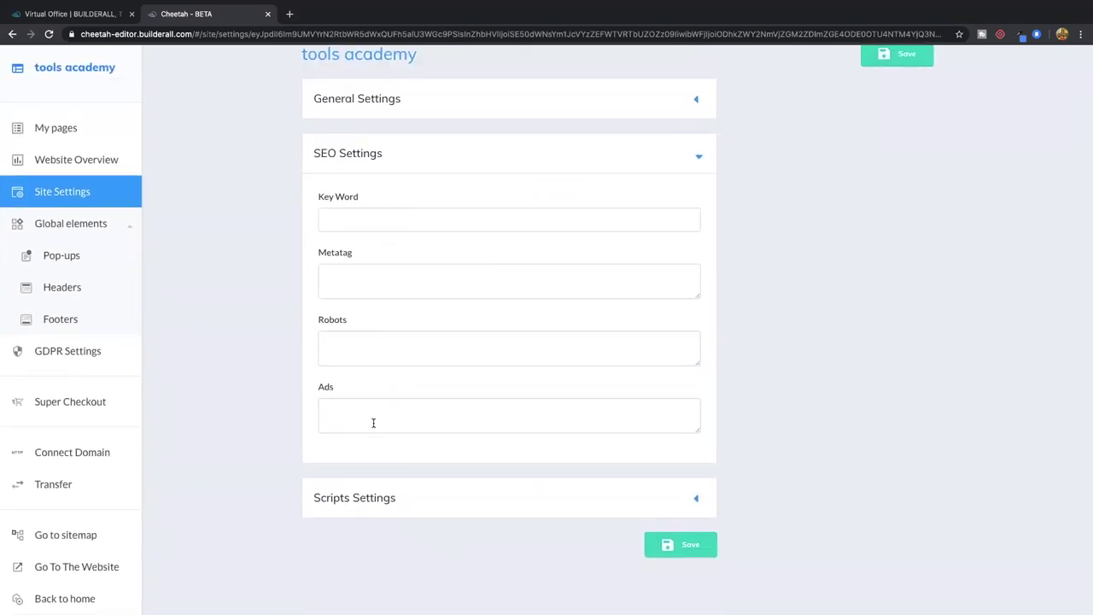
{"action": "left_click", "coordinate": [398, 495]}
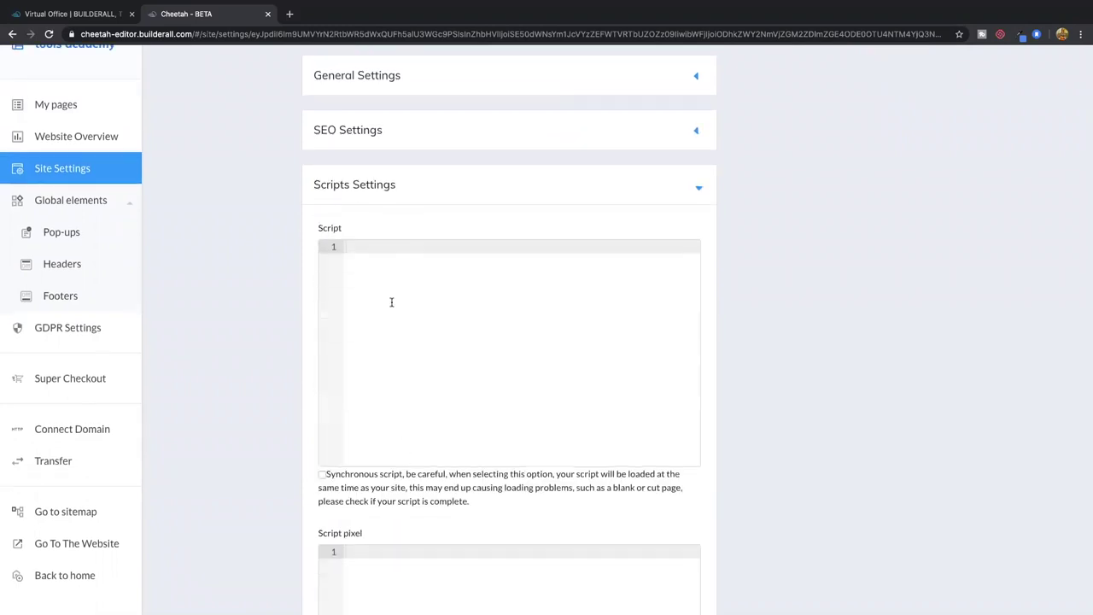
{"action": "scroll", "coordinate": [391, 309], "scroll_direction": "down", "scroll_amount": 10}
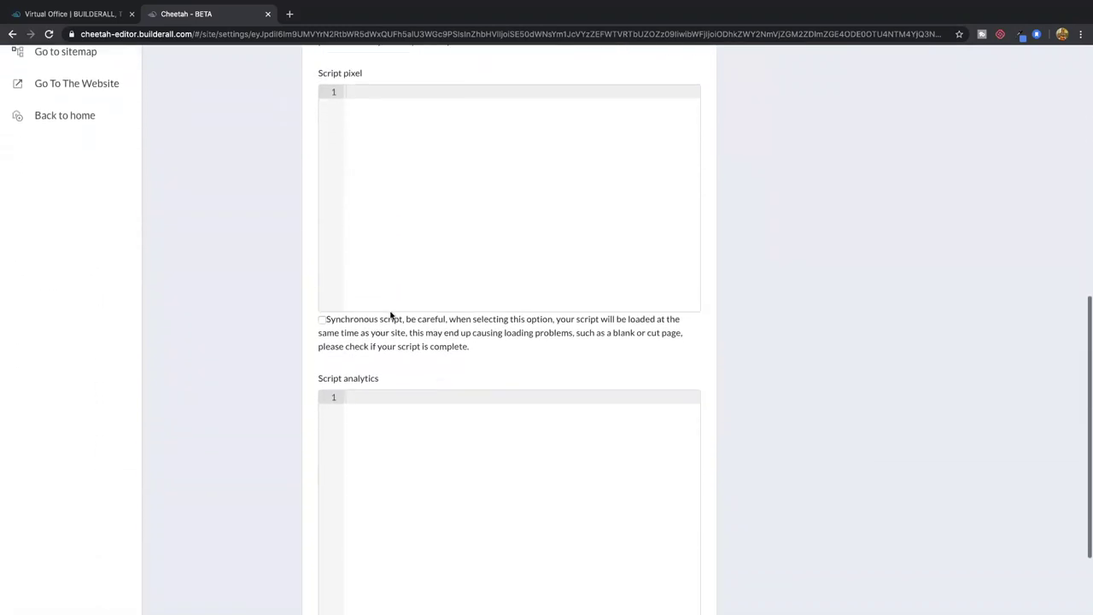
{"action": "scroll", "coordinate": [391, 316], "scroll_direction": "up", "scroll_amount": 10}
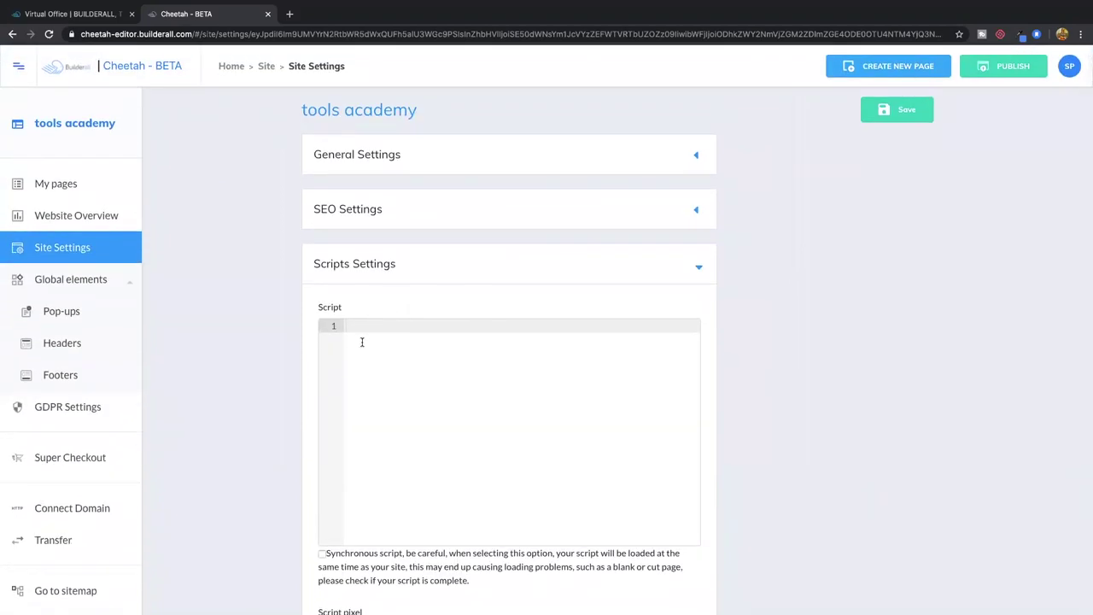
- Look at the site's global pop-ups, headers and footers, and return to its list of pages
{"action": "left_click", "coordinate": [67, 314]}
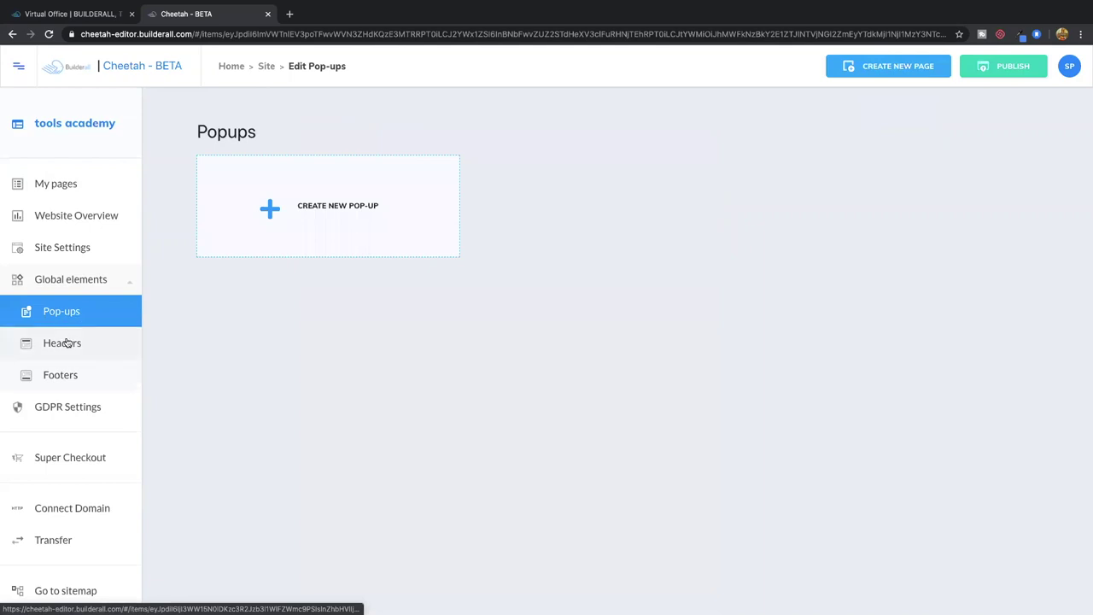
{"action": "left_click", "coordinate": [69, 344]}
{"action": "left_click", "coordinate": [67, 376]}
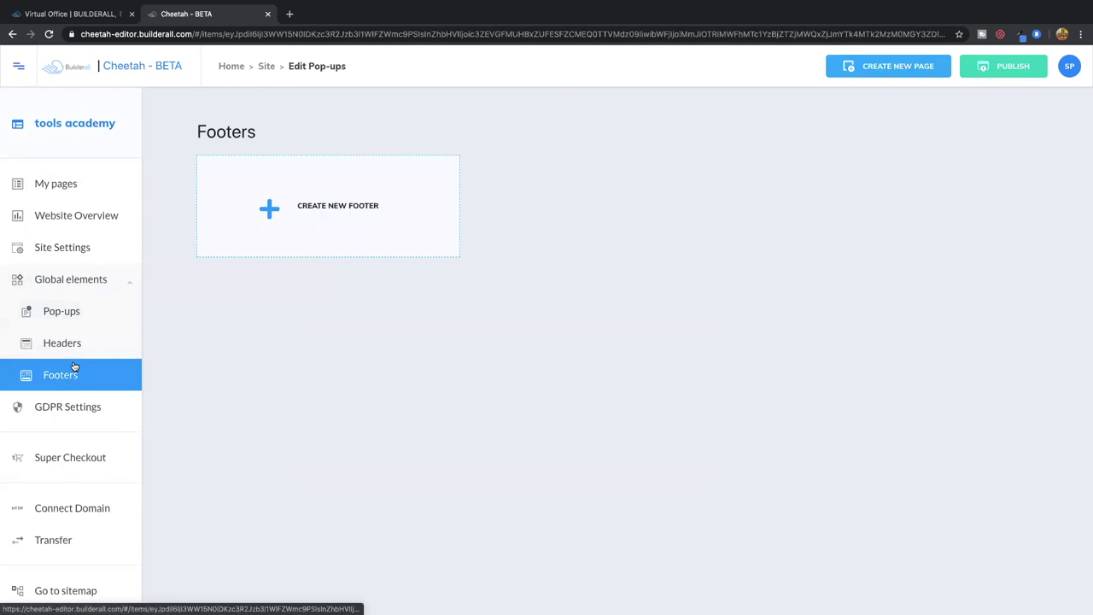
{"action": "left_click", "coordinate": [62, 187]}
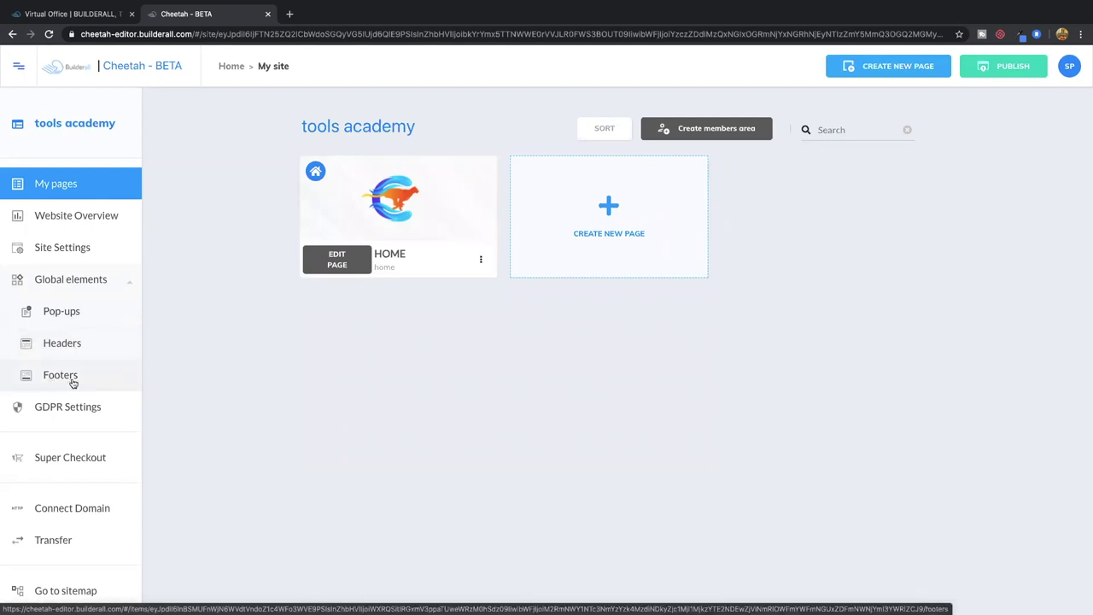
- Activate the site's GDPR settings and look through the Colors and Position and Texts options
{"action": "scroll", "coordinate": [80, 383], "scroll_direction": "down", "scroll_amount": 2}
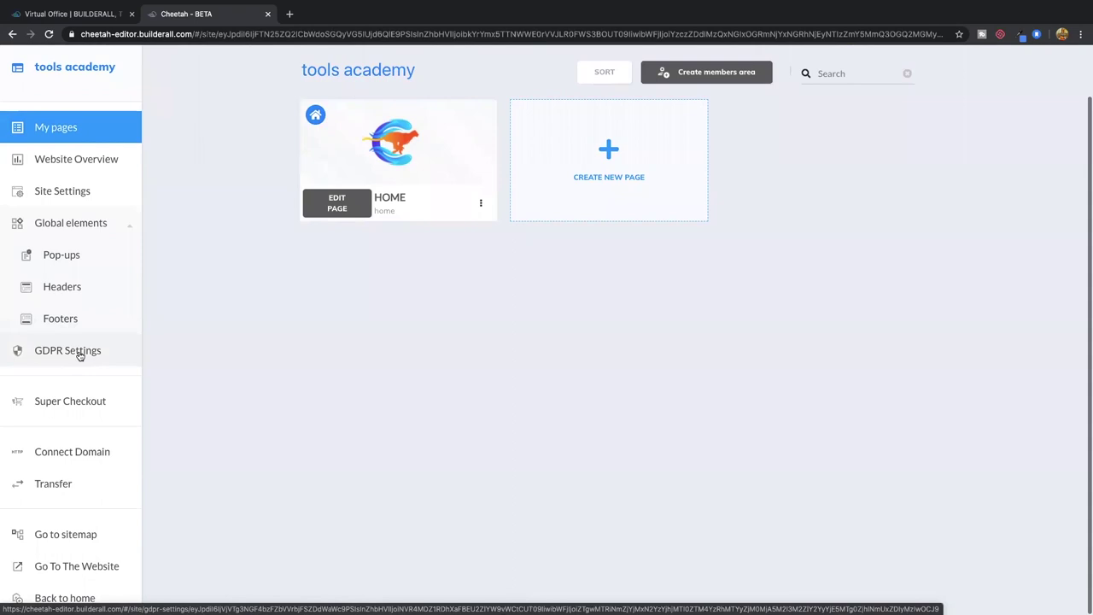
{"action": "left_click", "coordinate": [81, 351]}
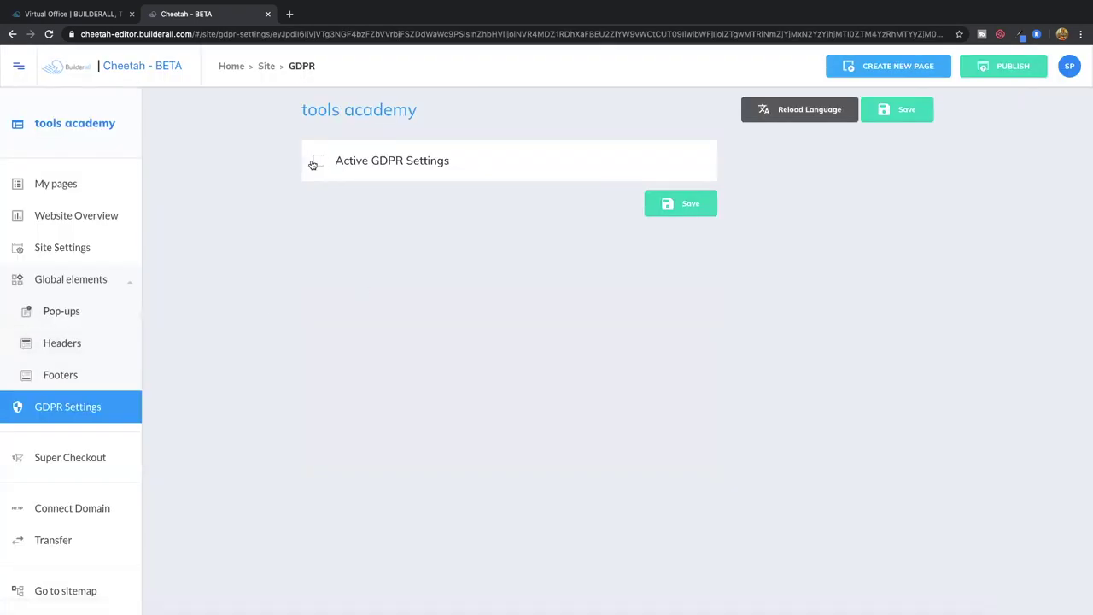
{"action": "left_click", "coordinate": [319, 164]}
{"action": "left_click", "coordinate": [384, 212]}
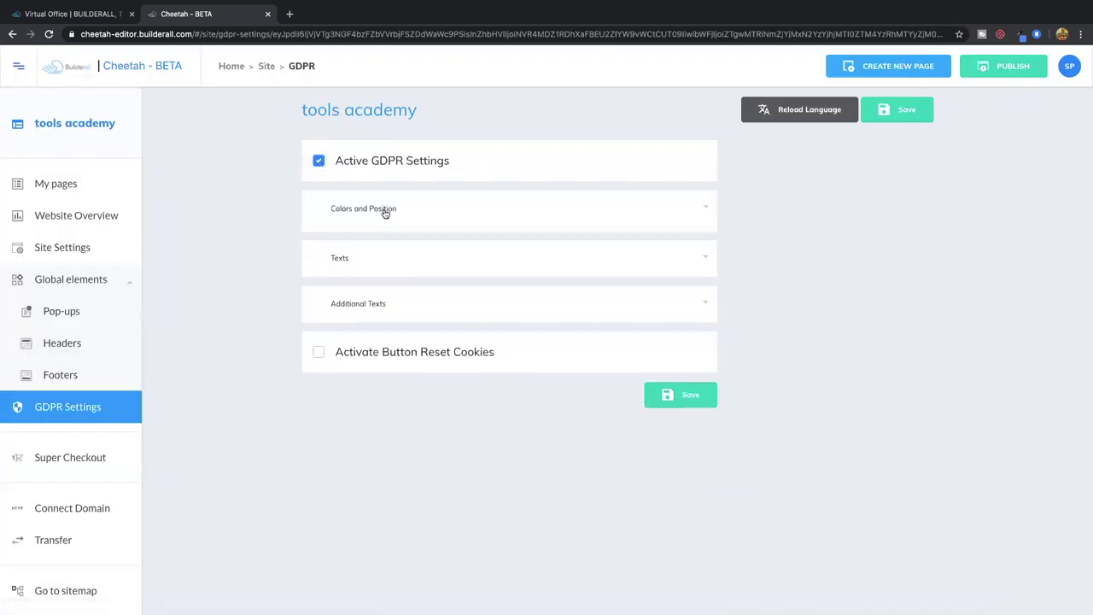
{"action": "left_click", "coordinate": [422, 398]}
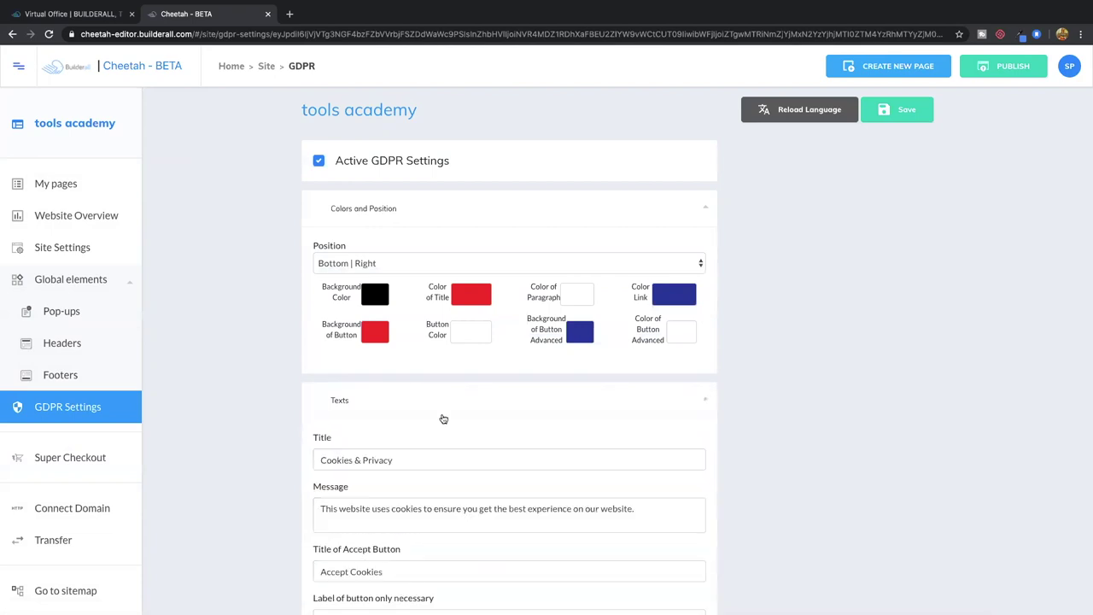
{"action": "scroll", "coordinate": [440, 419], "scroll_direction": "down", "scroll_amount": 1}
{"action": "scroll", "coordinate": [436, 420], "scroll_direction": "down", "scroll_amount": 3}
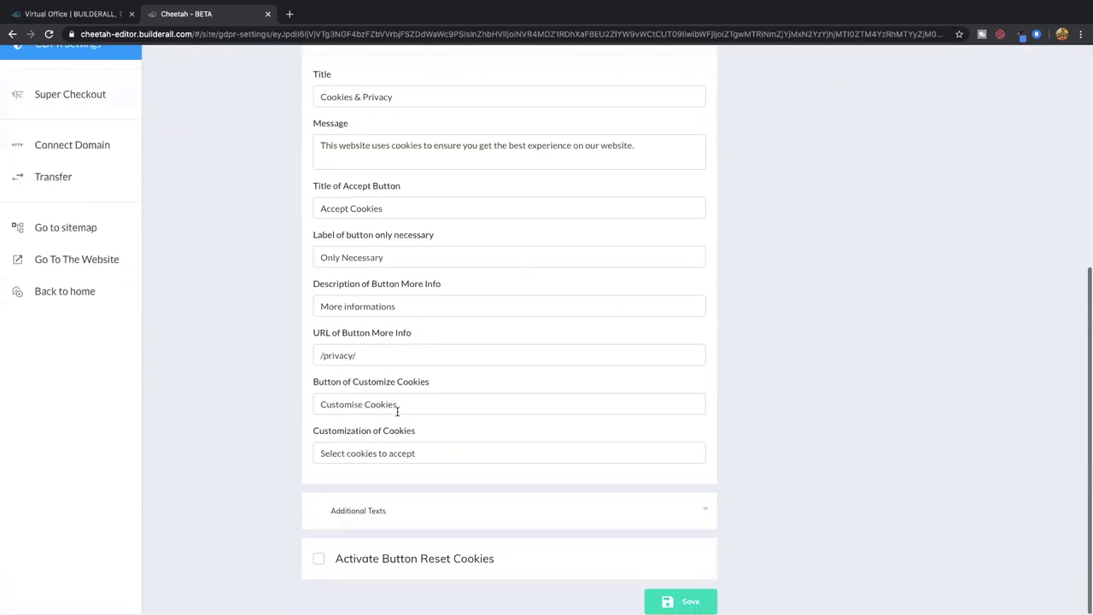
- Review the additional cookie texts for Preferences, Analytics and Marketing, and deactivate the GDPR settings
{"action": "left_click", "coordinate": [386, 509]}
{"action": "scroll", "coordinate": [410, 508], "scroll_direction": "down", "scroll_amount": 2}
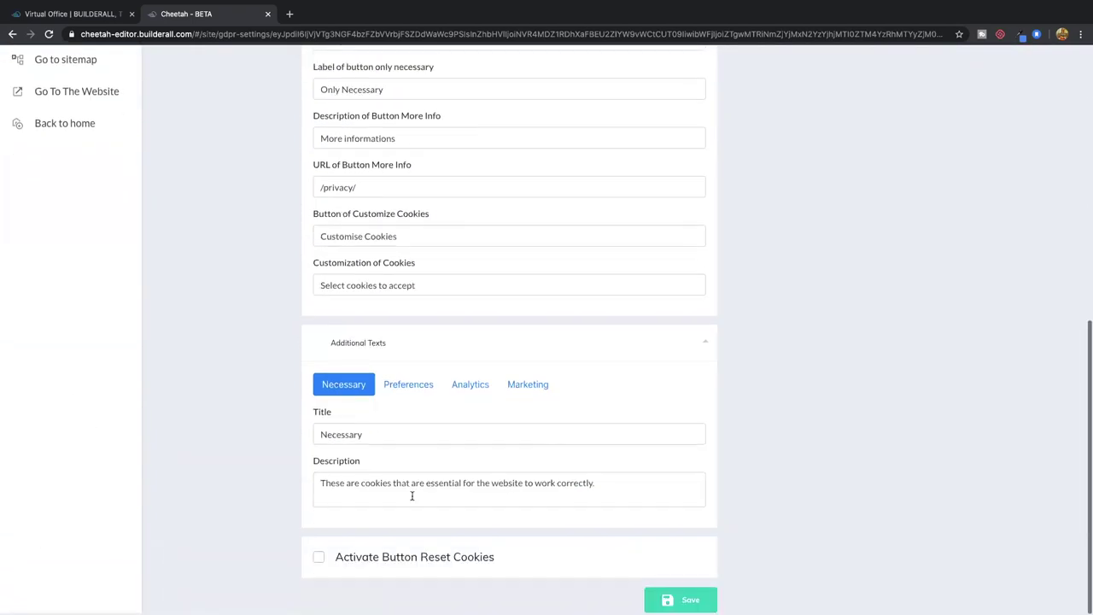
{"action": "left_click", "coordinate": [403, 388]}
{"action": "left_click", "coordinate": [453, 393]}
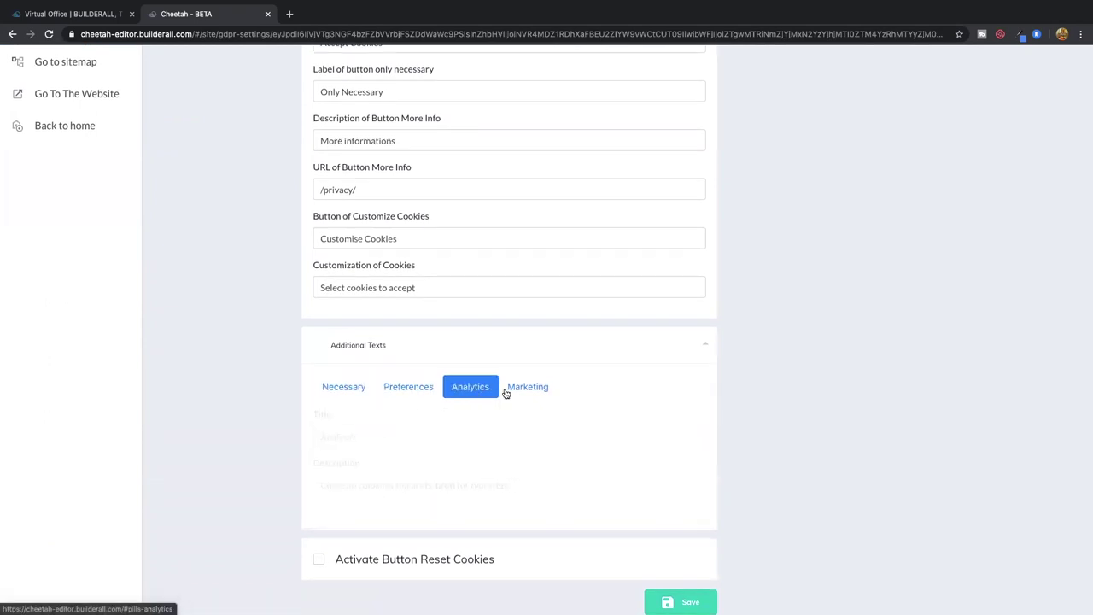
{"action": "left_click", "coordinate": [525, 389]}
{"action": "scroll", "coordinate": [385, 415], "scroll_direction": "up", "scroll_amount": 6}
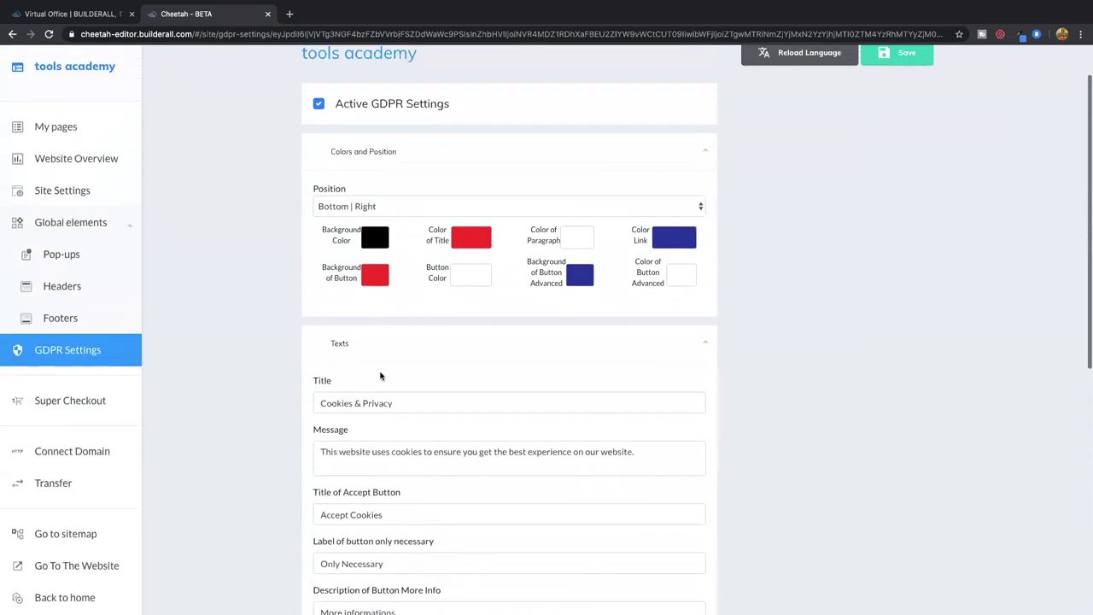
{"action": "scroll", "coordinate": [319, 104], "scroll_direction": "up", "scroll_amount": 1}
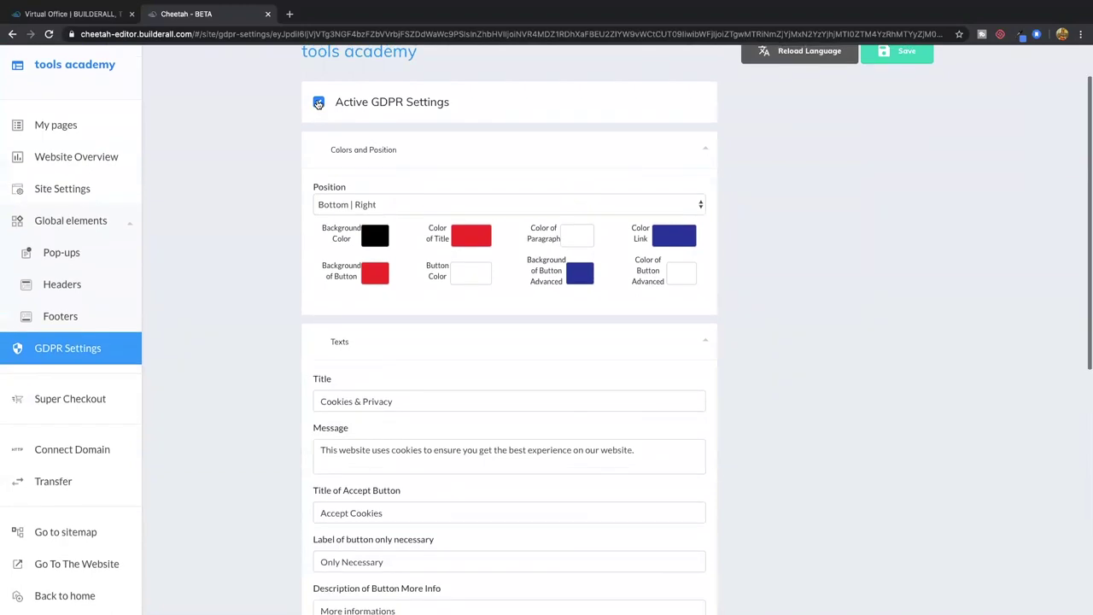
{"action": "left_click", "coordinate": [318, 104]}
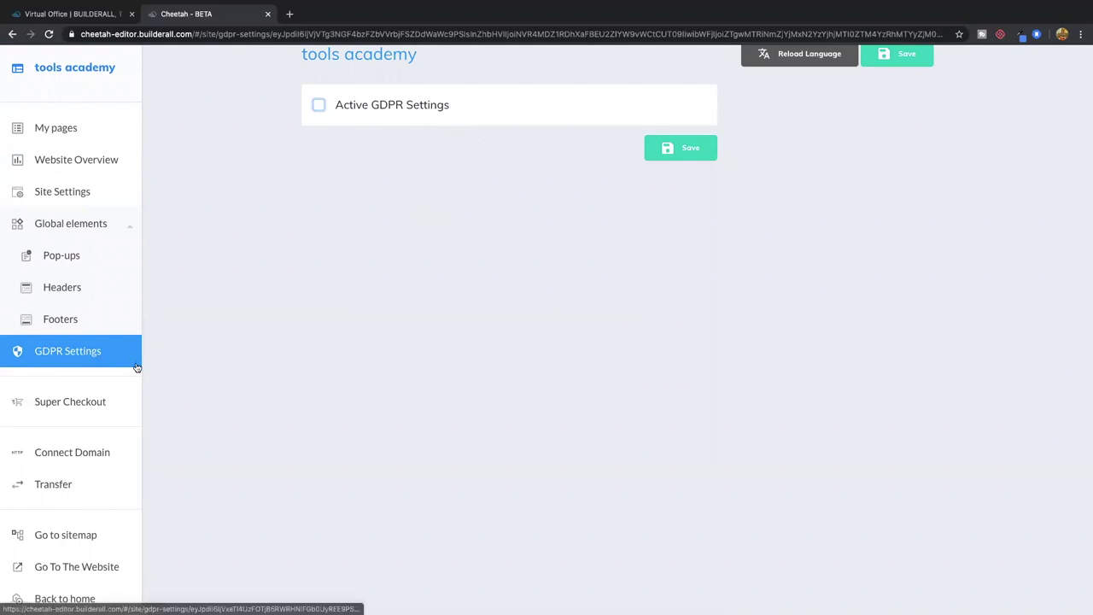
- Try to open Super Checkout for the site and close its browser tab
{"action": "left_click", "coordinate": [61, 404]}
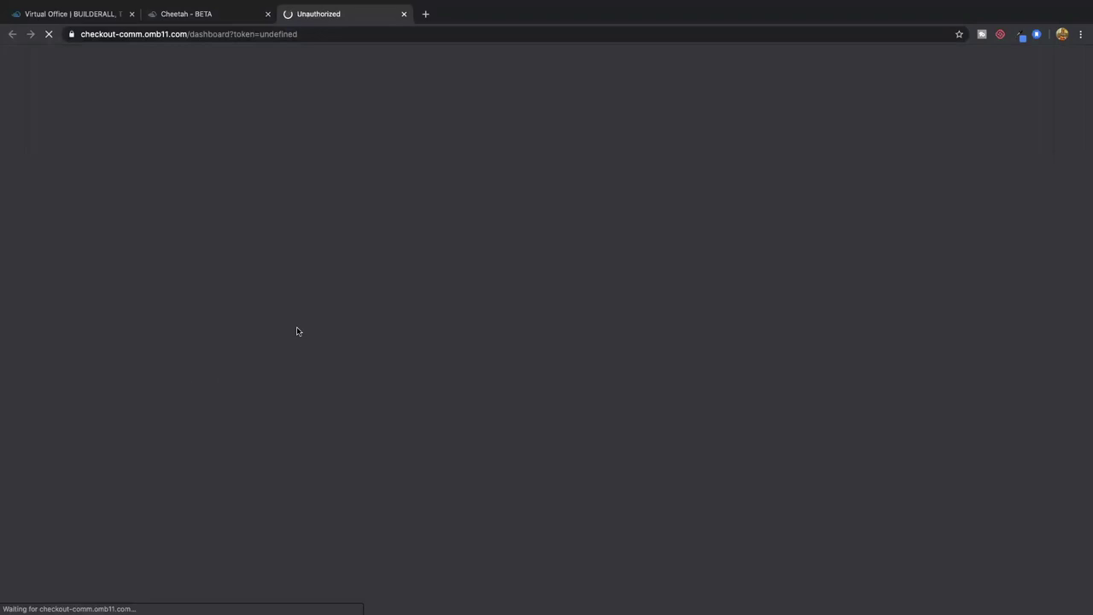
{"action": "left_click", "coordinate": [205, 17]}
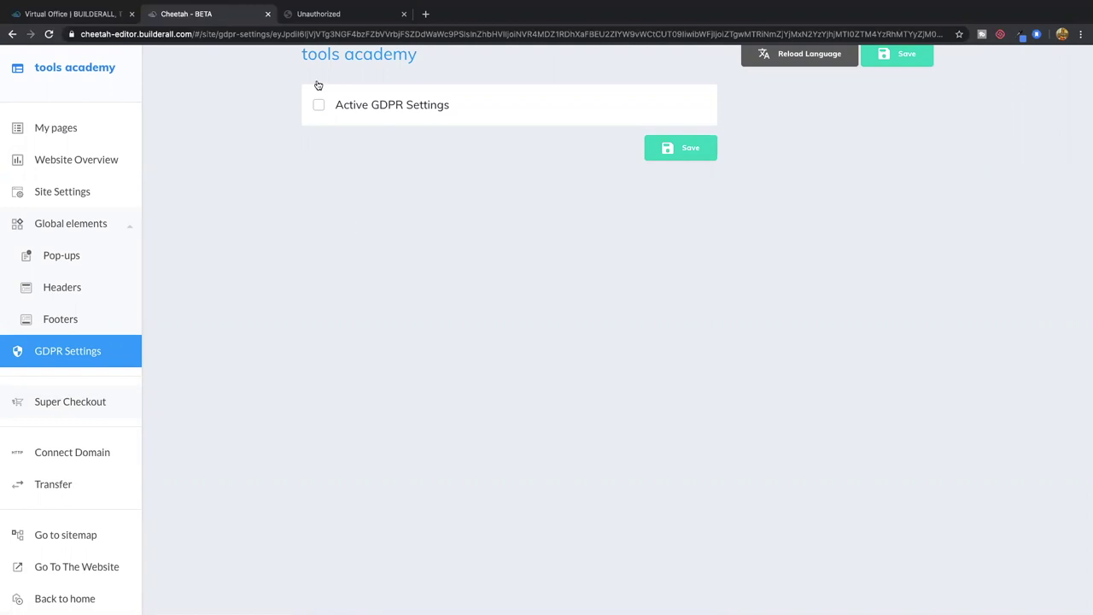
{"action": "left_click", "coordinate": [329, 17]}
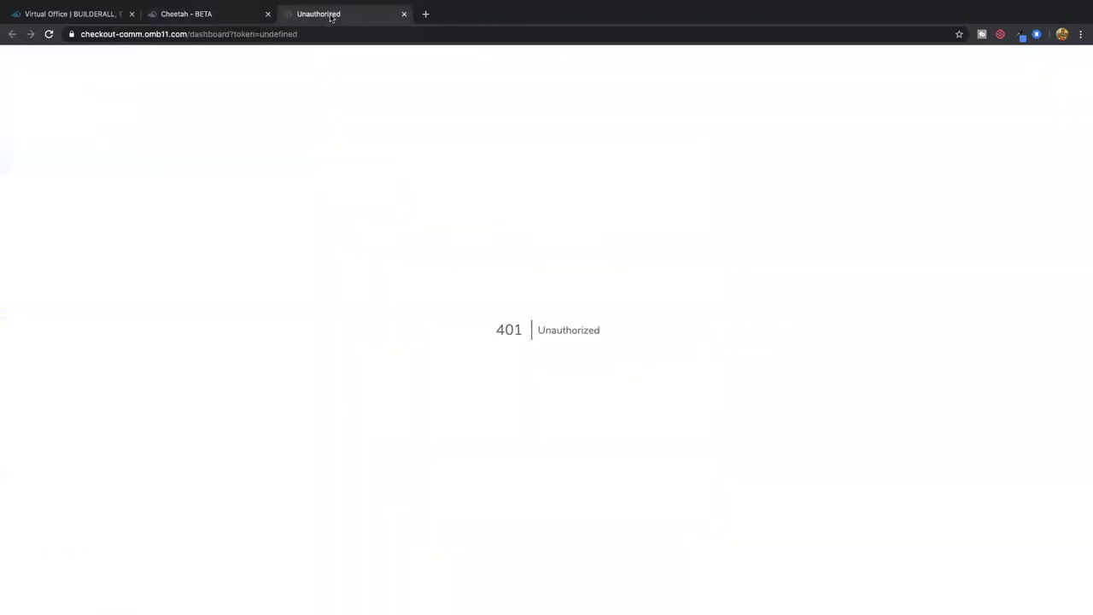
{"action": "left_click", "coordinate": [404, 14]}
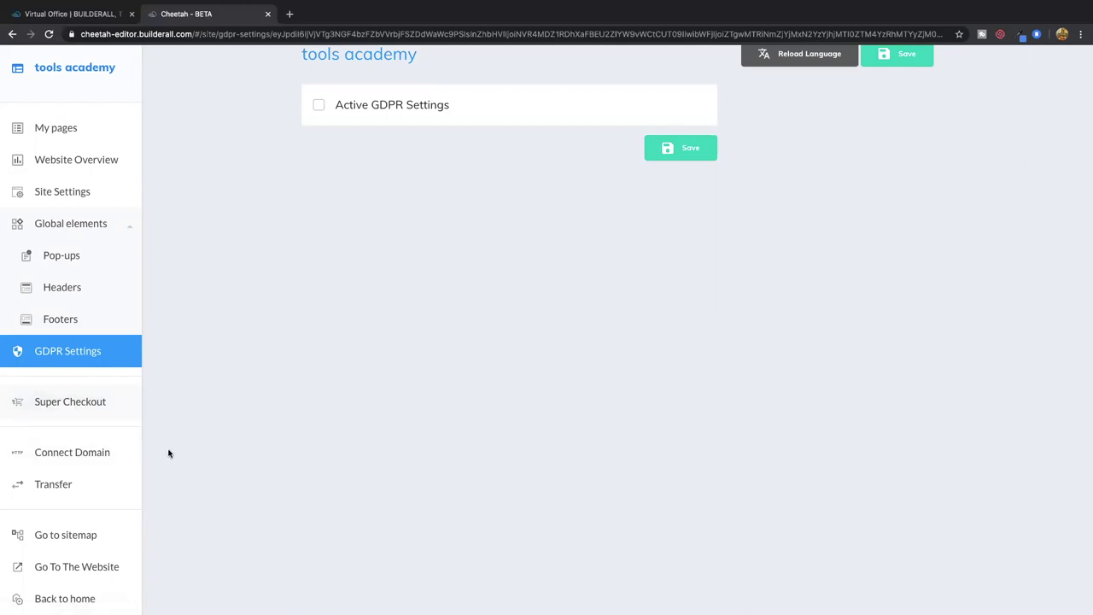
- Return to the site's pages and open the Home page in the editor
{"action": "scroll", "coordinate": [164, 452], "scroll_direction": "up", "scroll_amount": 1}
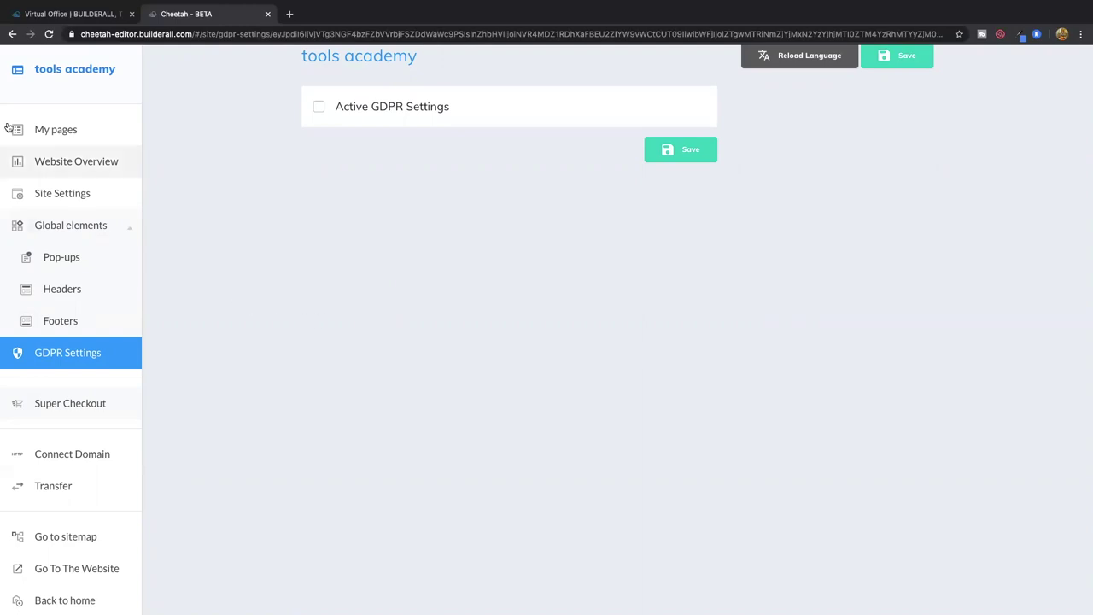
{"action": "left_click", "coordinate": [51, 132]}
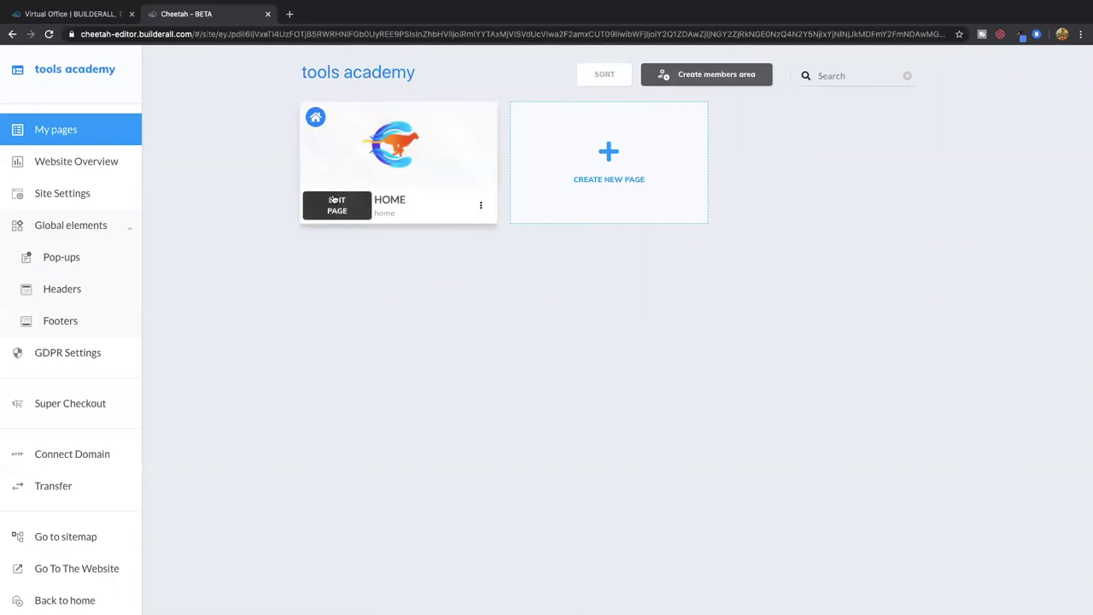
{"action": "left_click", "coordinate": [334, 205]}
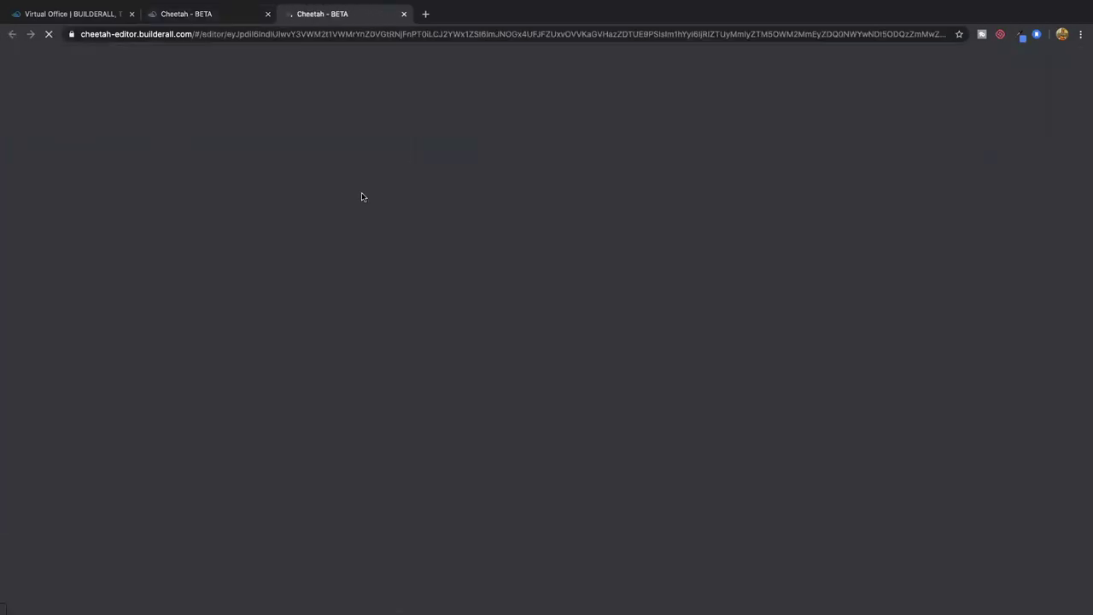
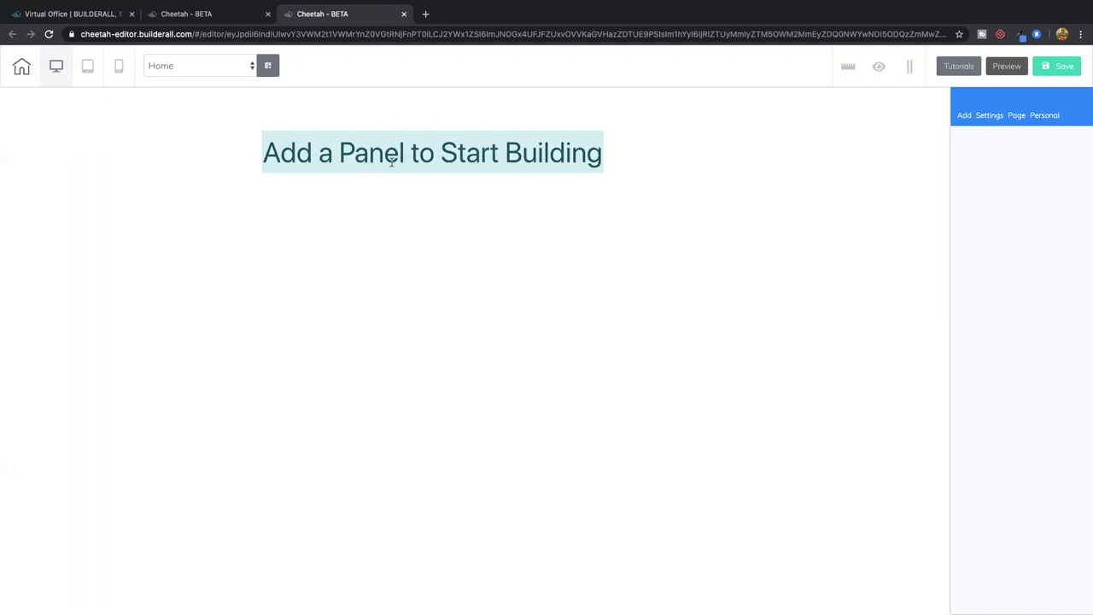
- Add the 1st Fold - 01 panel from the ready-made panels to the blank Home page
{"action": "left_click", "coordinate": [964, 117]}
{"action": "left_click", "coordinate": [971, 172]}
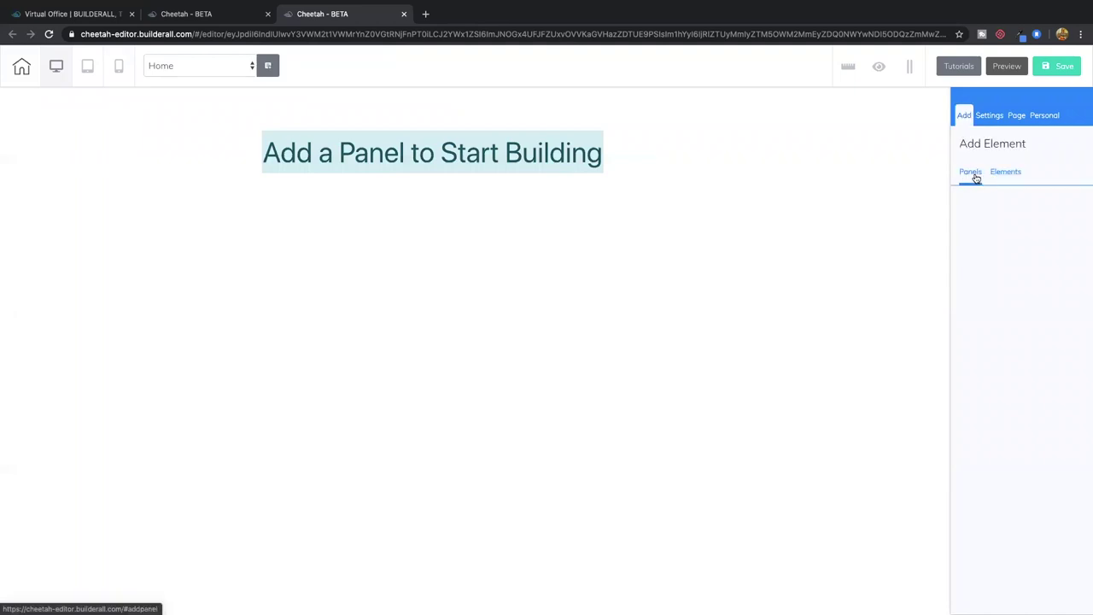
{"action": "left_click", "coordinate": [972, 174]}
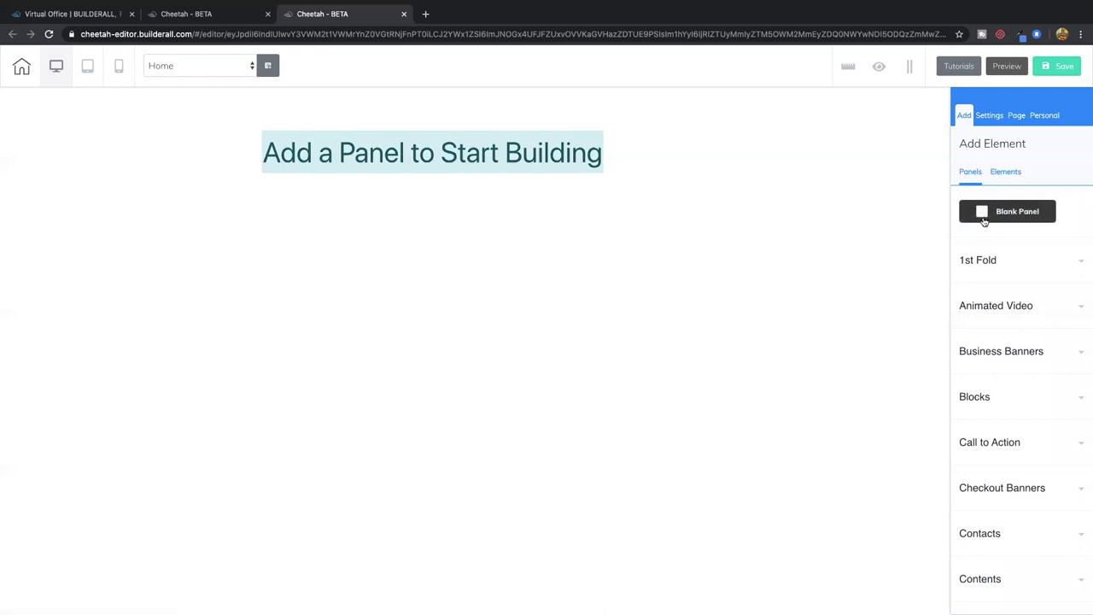
{"action": "left_click", "coordinate": [1021, 267]}
{"action": "left_click_drag", "start_coordinate": [1023, 338], "coordinate": [408, 198]}
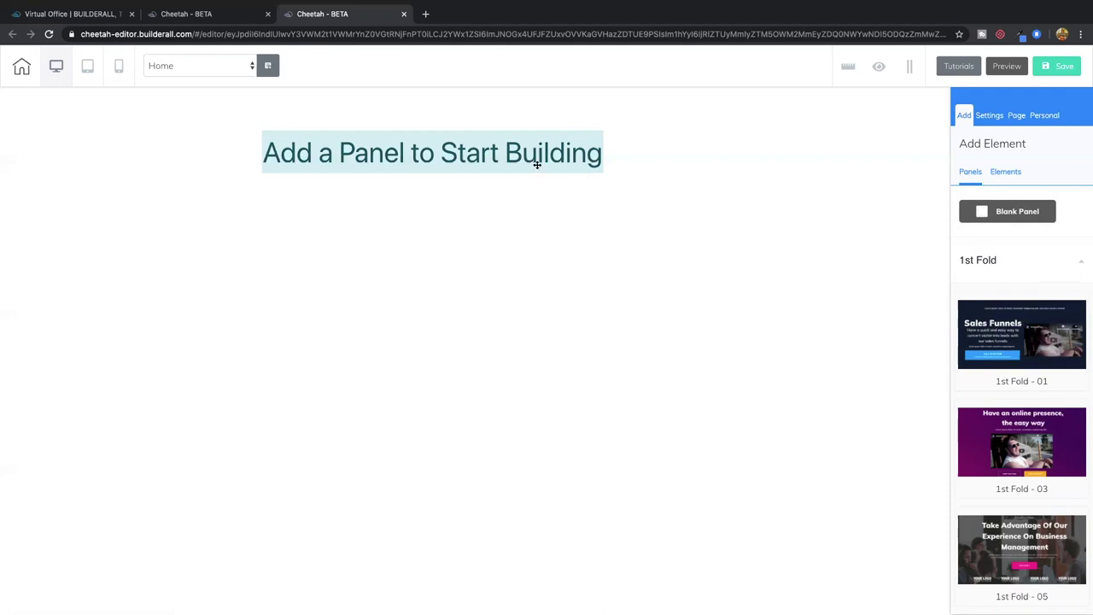
{"action": "left_click", "coordinate": [1025, 346]}
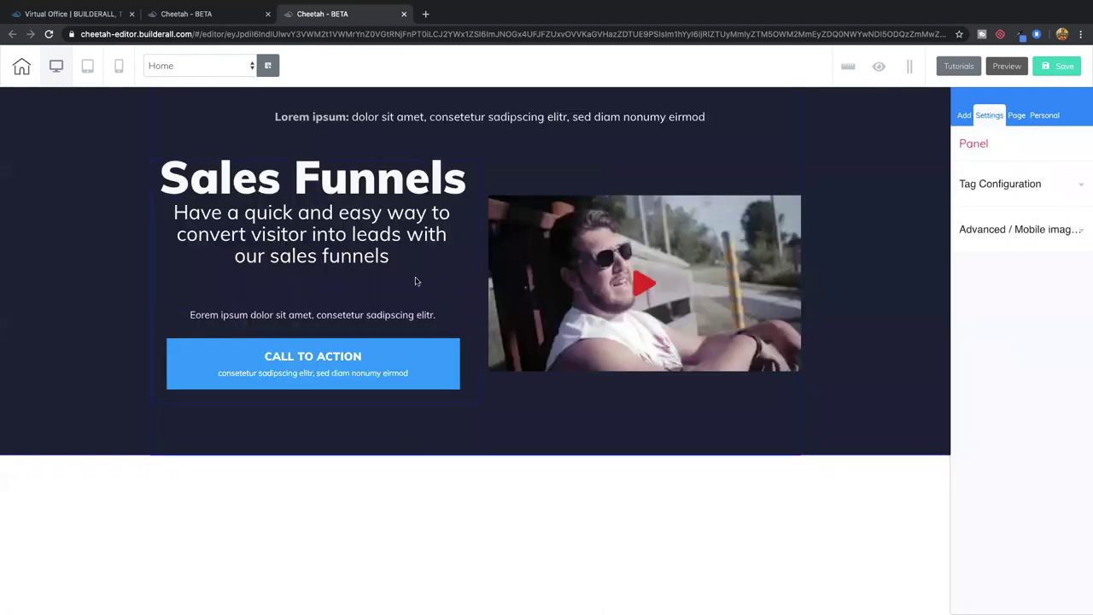
- Replace the subheadline below the Sales Funnels heading with "this is my super funnel"
{"action": "left_click", "coordinate": [303, 194]}
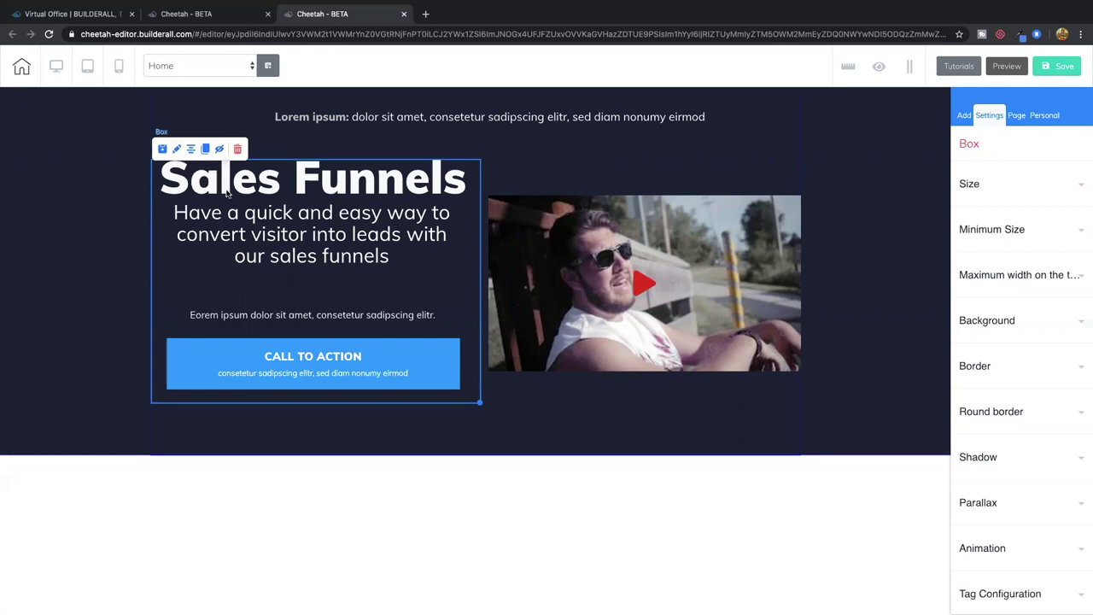
{"action": "left_click", "coordinate": [229, 215]}
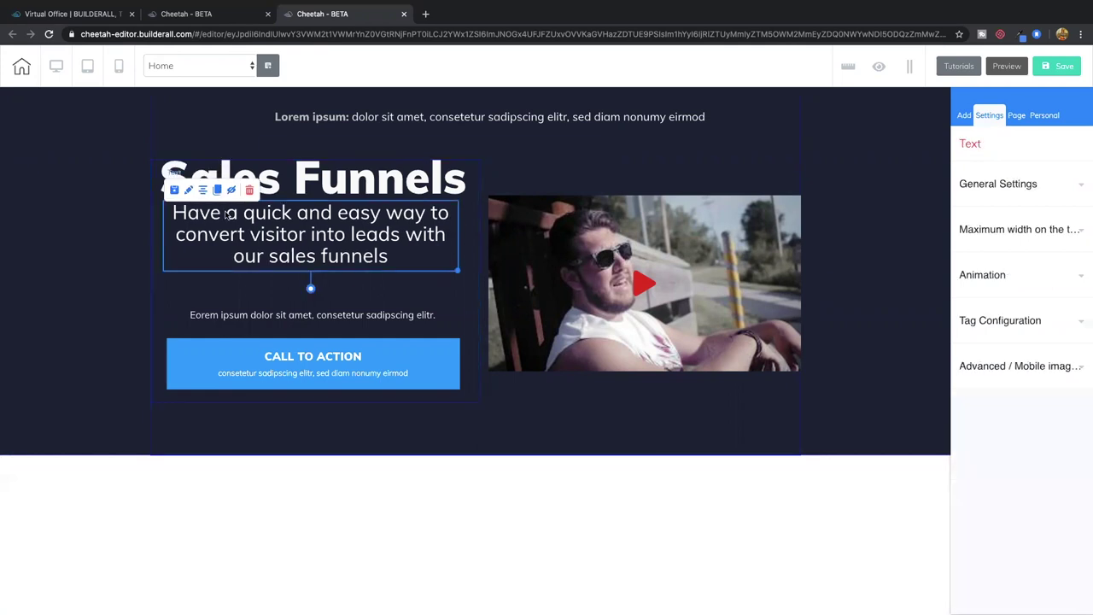
{"action": "left_click", "coordinate": [227, 213]}
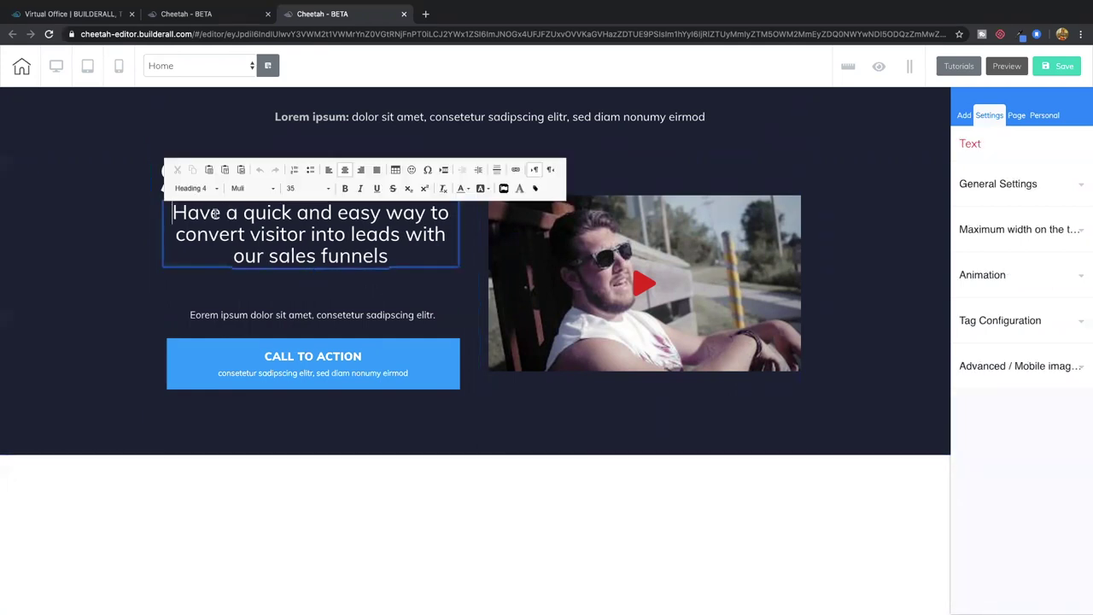
{"action": "left_click_drag", "start_coordinate": [389, 256], "coordinate": [174, 213]}
{"action": "type", "text": "th"}
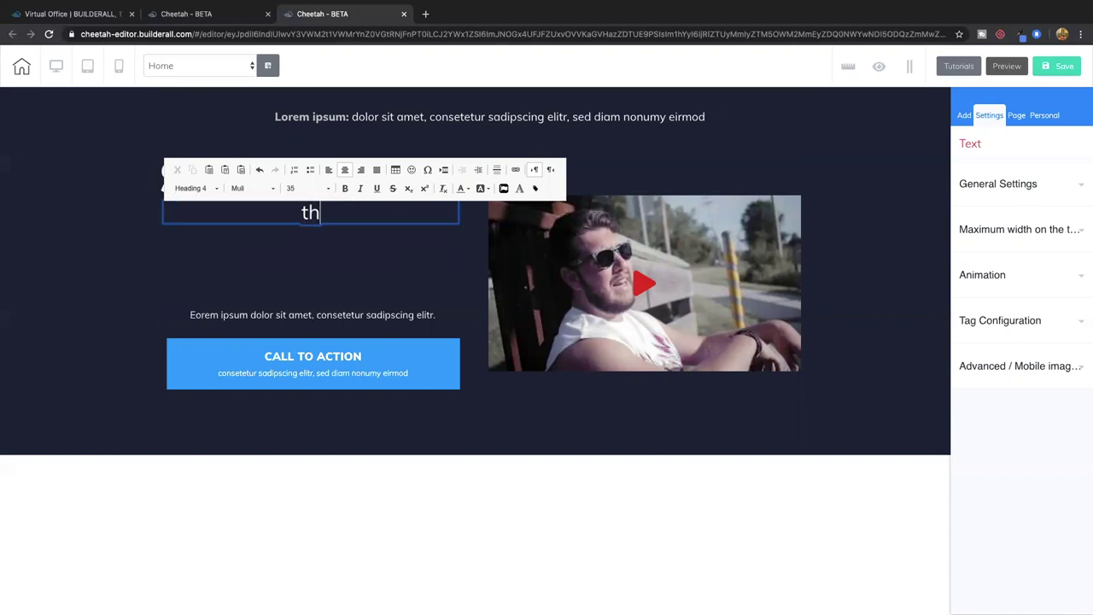
{"action": "type", "text": "is is my super funnel"}
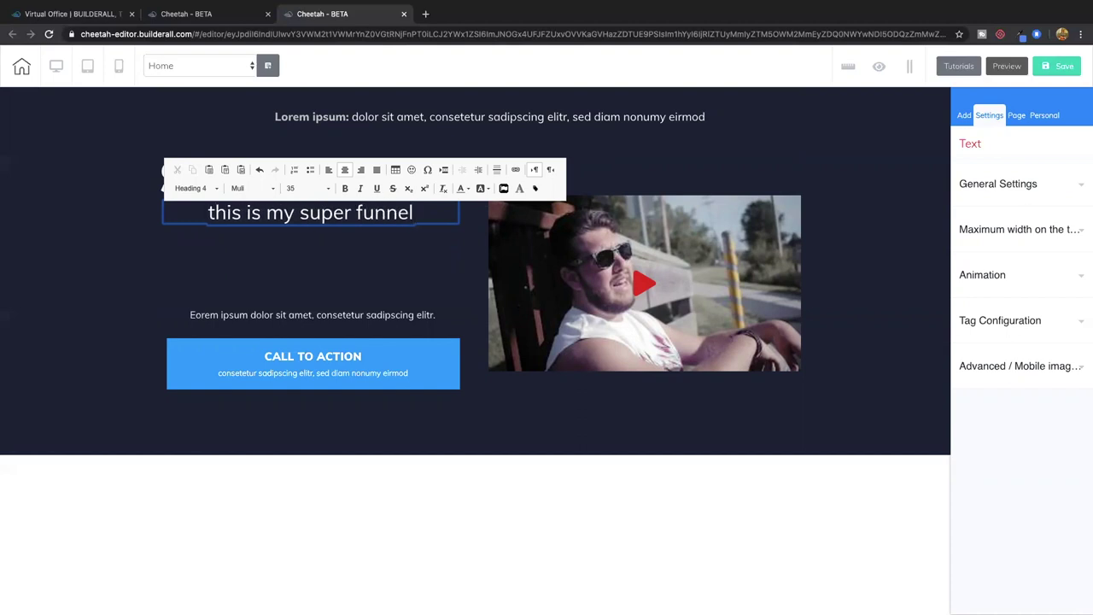
{"action": "left_click", "coordinate": [147, 244]}
- Give the "this is my super funnel" text a shadow with horizontal 3, vertical 3 and blur 4
{"action": "left_click", "coordinate": [249, 217]}
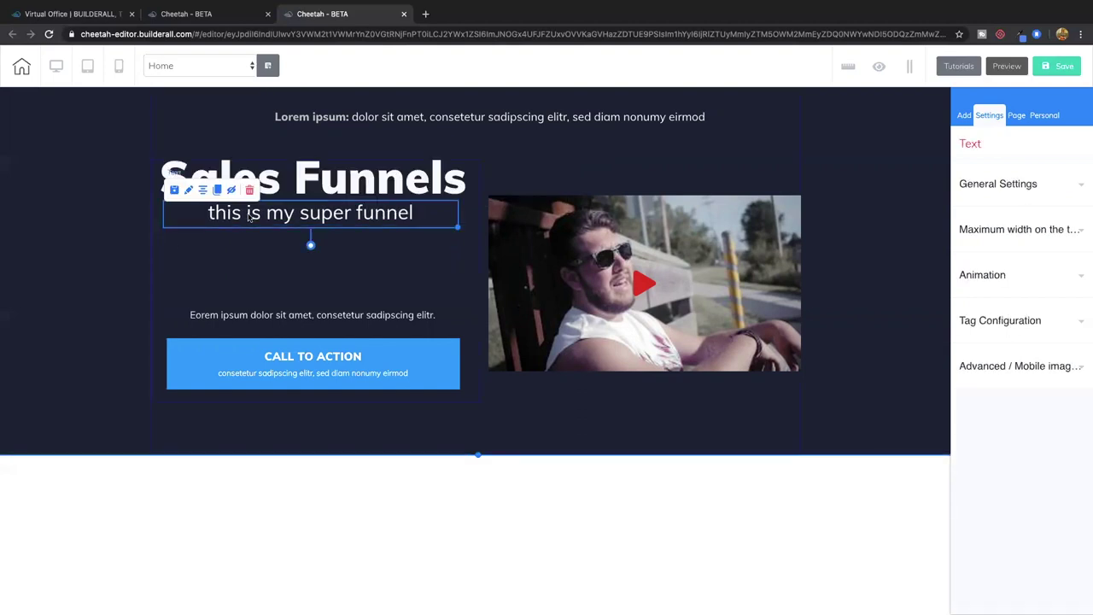
{"action": "left_click", "coordinate": [249, 217]}
{"action": "triple_click", "coordinate": [248, 213]}
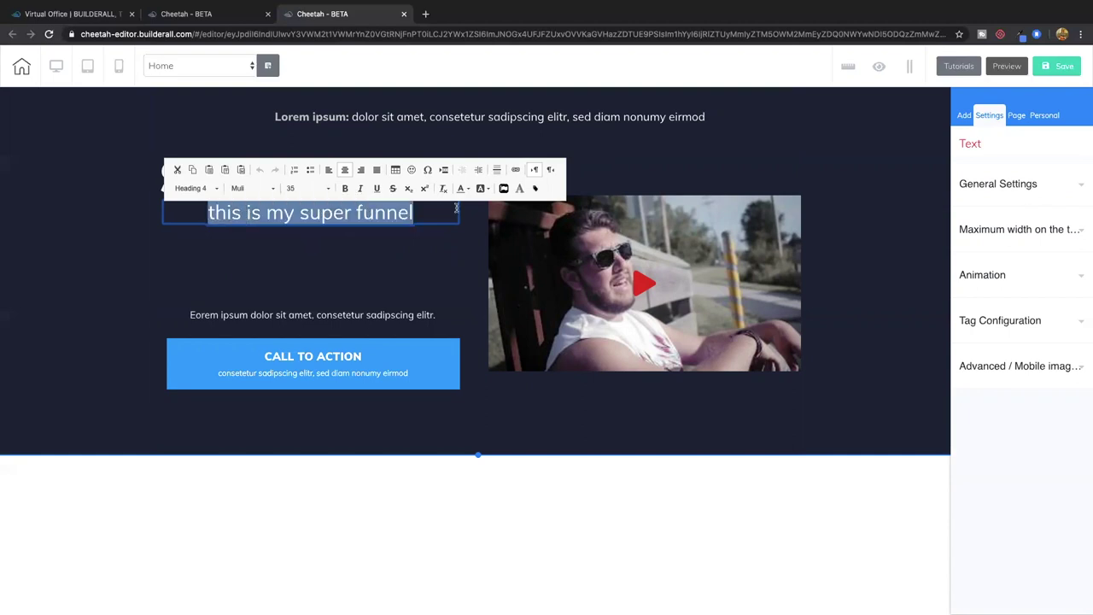
{"action": "left_click", "coordinate": [466, 189]}
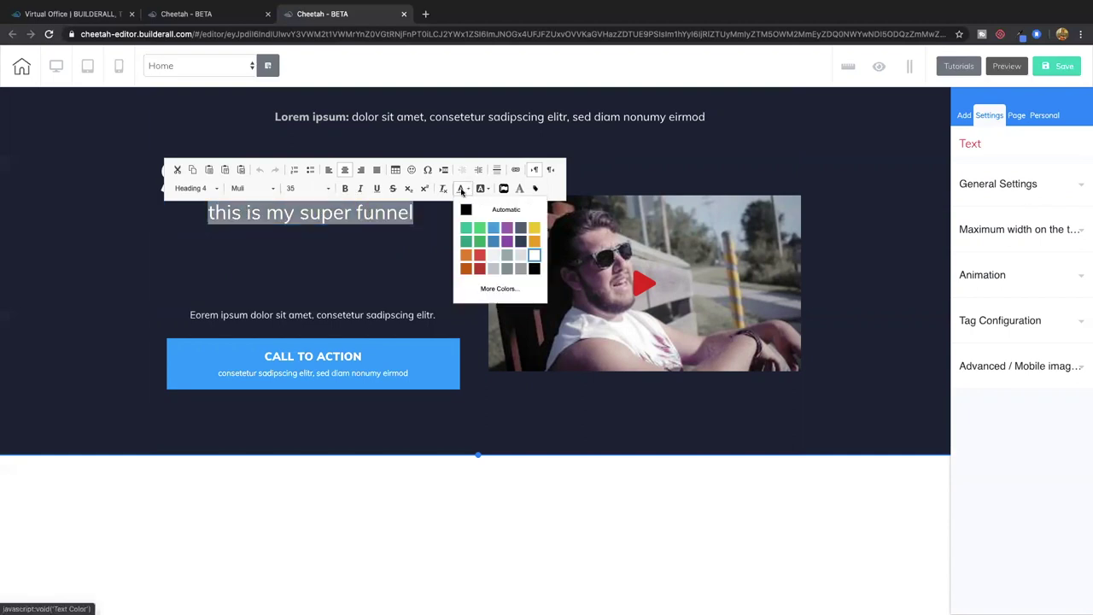
{"action": "left_click", "coordinate": [519, 189]}
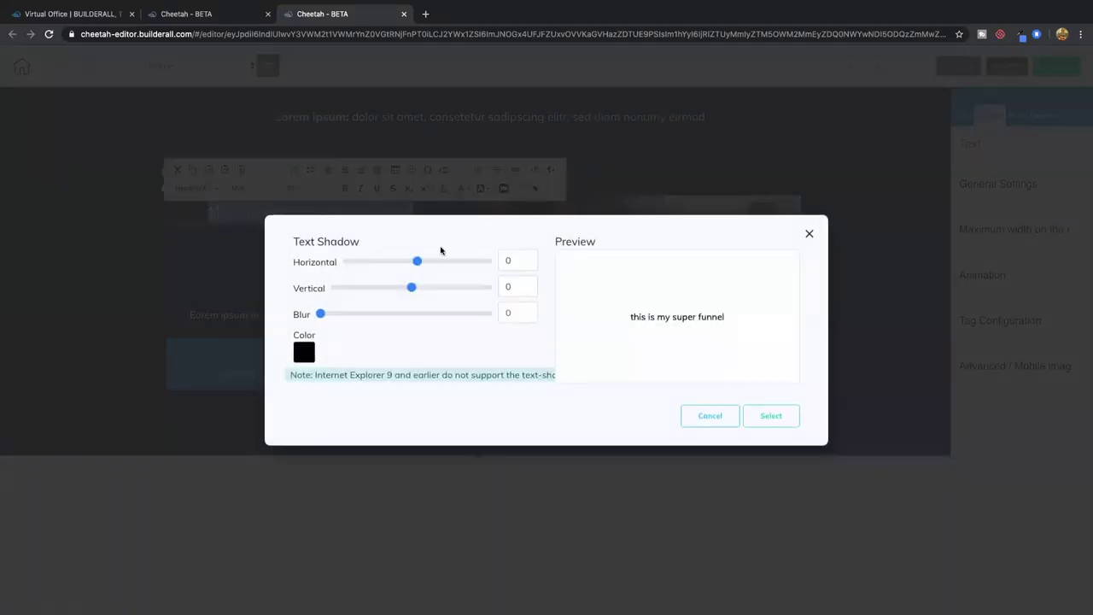
{"action": "left_click", "coordinate": [532, 259]}
{"action": "type", "text": "3"}
{"action": "left_click", "coordinate": [531, 286]}
{"action": "type", "text": "3"}
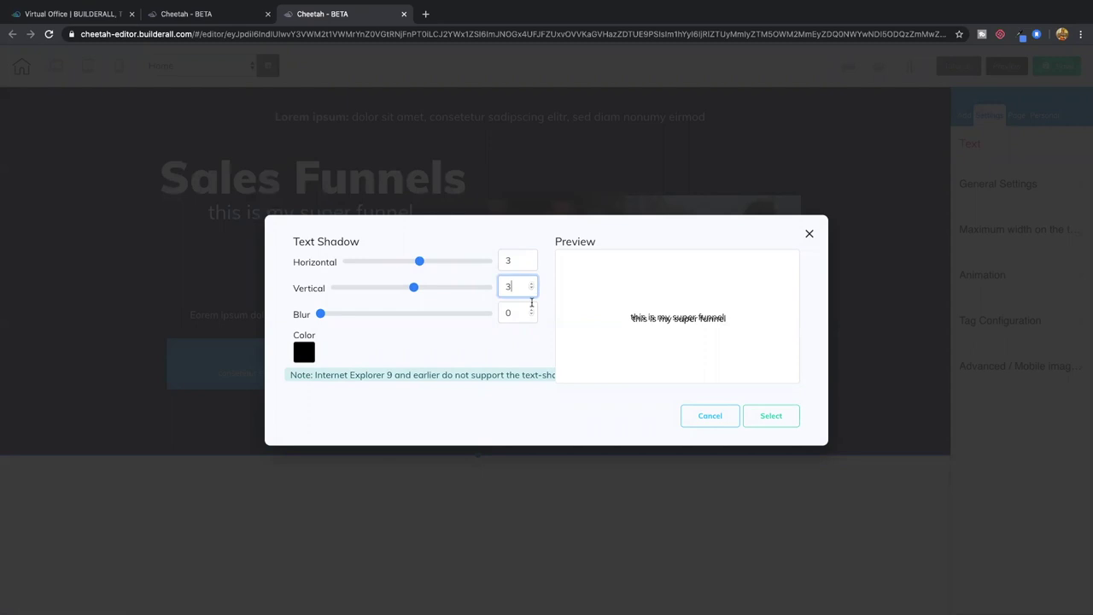
{"action": "left_click", "coordinate": [531, 312]}
{"action": "type", "text": "4"}
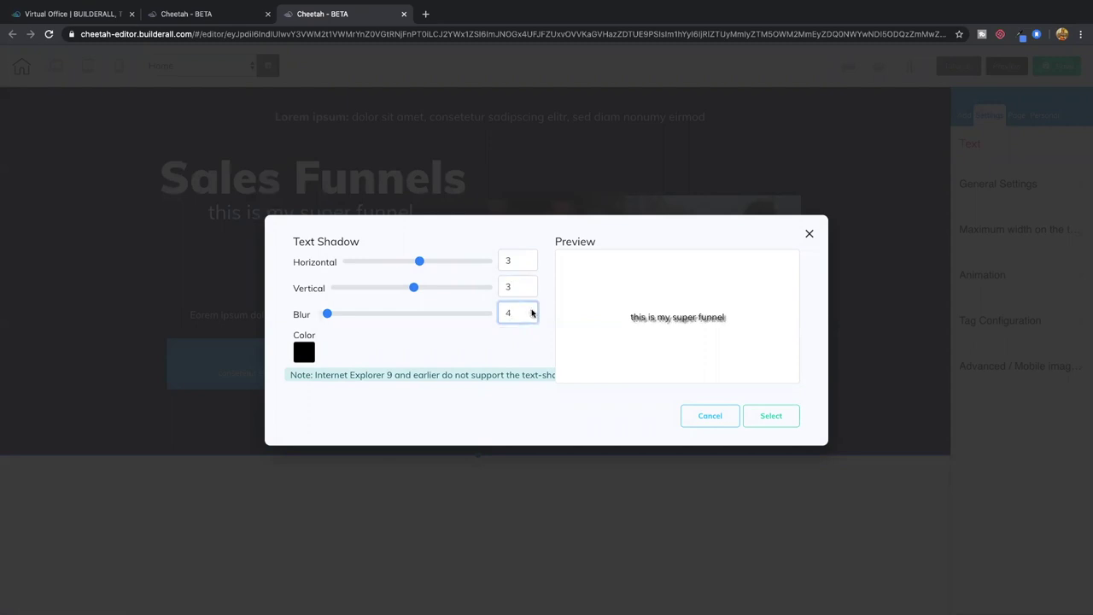
{"action": "left_click", "coordinate": [770, 416]}
- Reposition the Sales Funnels text group and give its heading a shadow with horizontal 3, vertical 3 and blur 6
{"action": "left_click", "coordinate": [353, 236]}
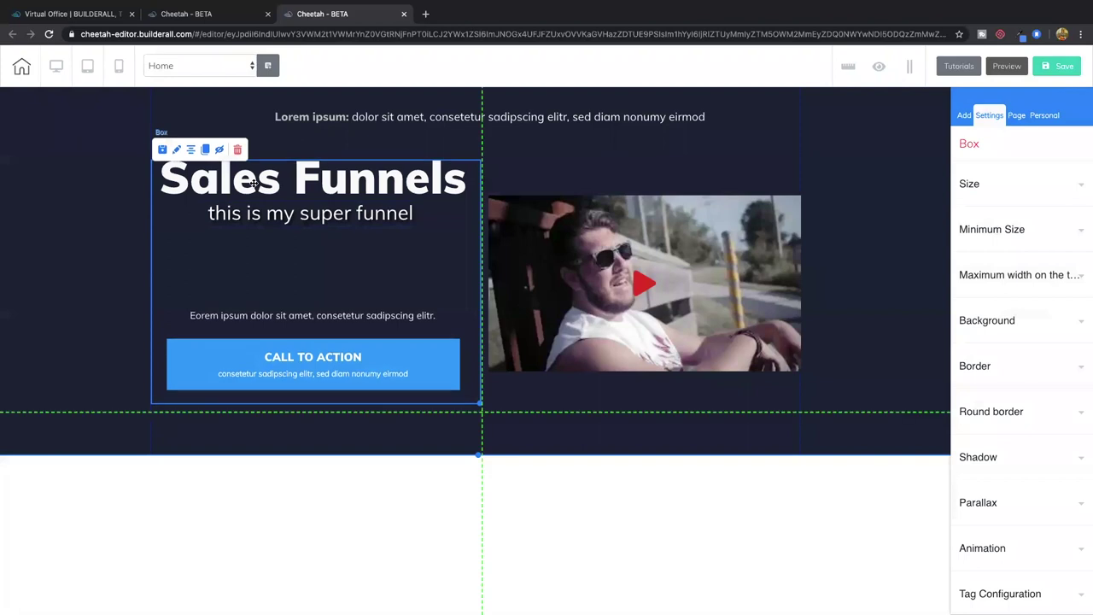
{"action": "left_click_drag", "start_coordinate": [259, 186], "coordinate": [313, 189]}
{"action": "left_click", "coordinate": [312, 189]}
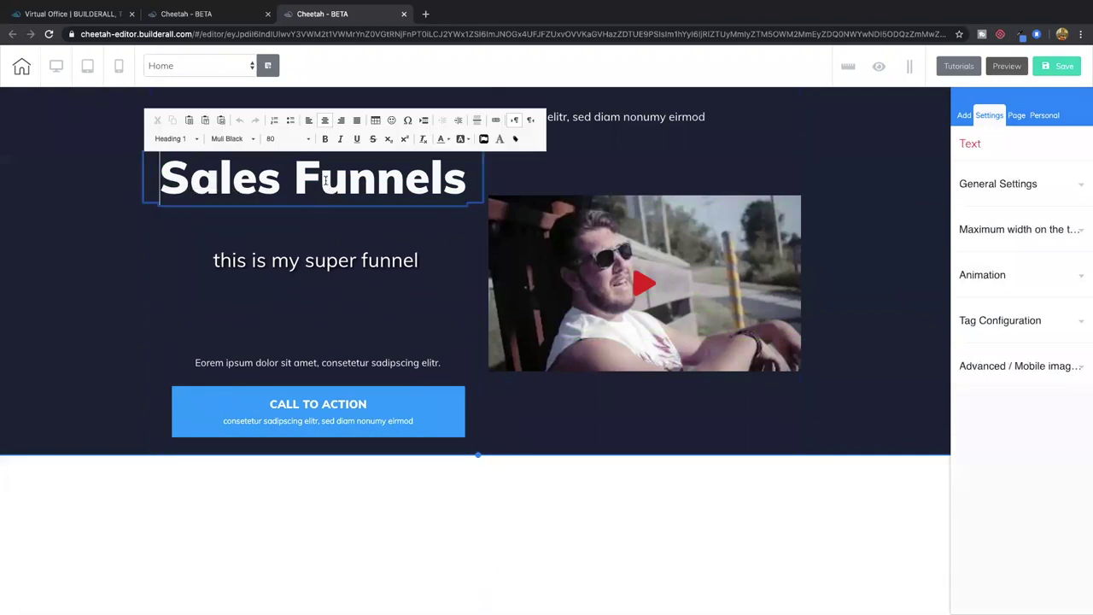
{"action": "triple_click", "coordinate": [323, 181]}
{"action": "left_click", "coordinate": [500, 139]}
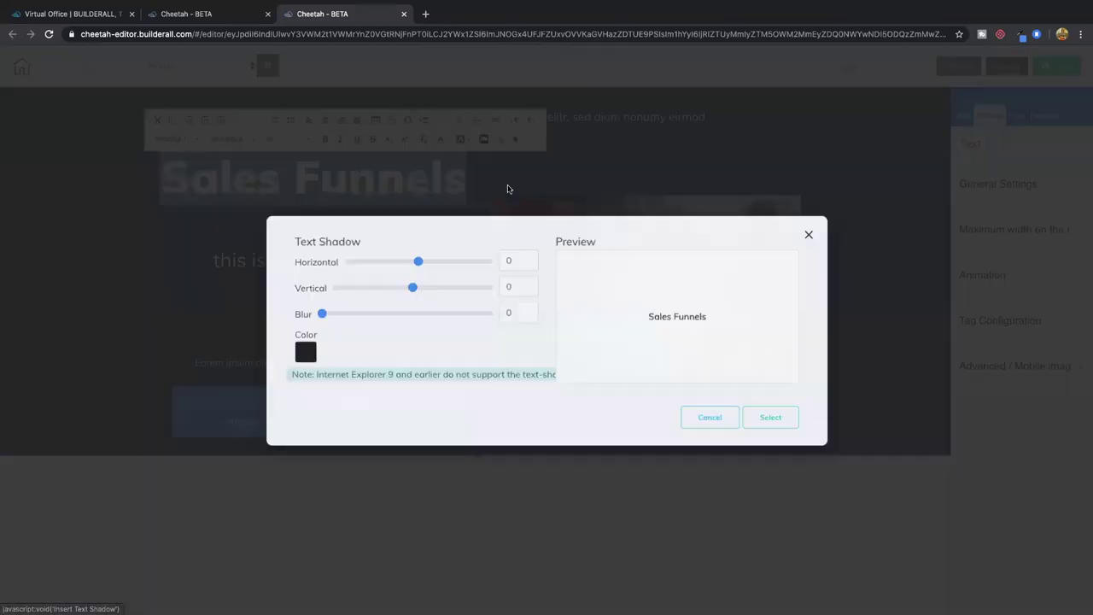
{"action": "left_click", "coordinate": [531, 260]}
{"action": "left_click", "coordinate": [531, 259]}
{"action": "left_click", "coordinate": [530, 260]}
{"action": "left_click", "coordinate": [530, 284]}
{"action": "left_click", "coordinate": [530, 283]}
{"action": "left_click", "coordinate": [530, 284]}
{"action": "left_click", "coordinate": [532, 310]}
{"action": "left_click", "coordinate": [532, 310]}
{"action": "left_click", "coordinate": [532, 310]}
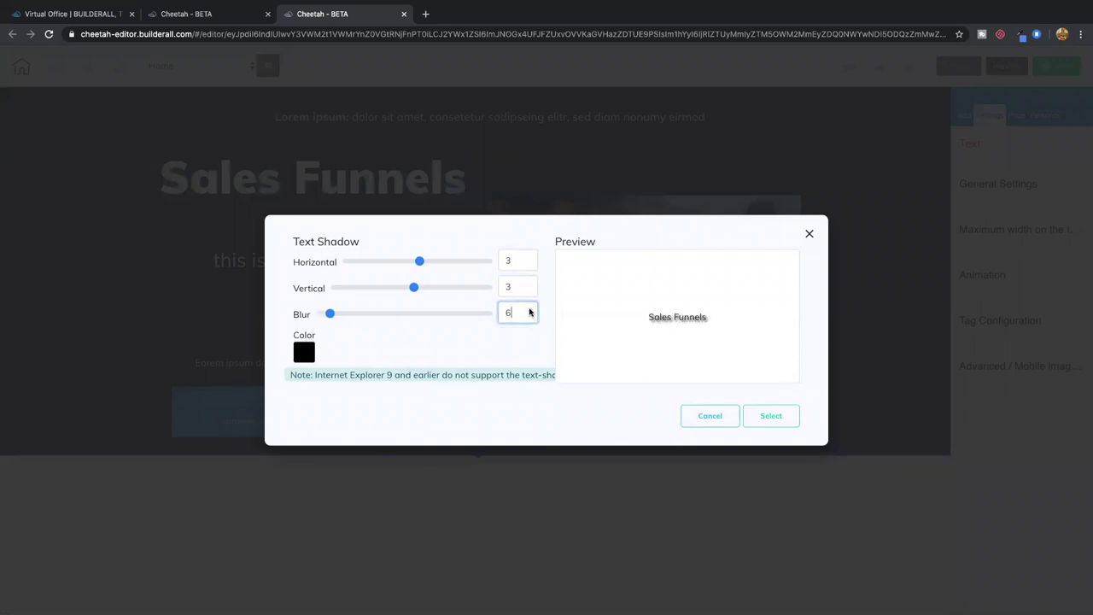
{"action": "left_click", "coordinate": [769, 416]}
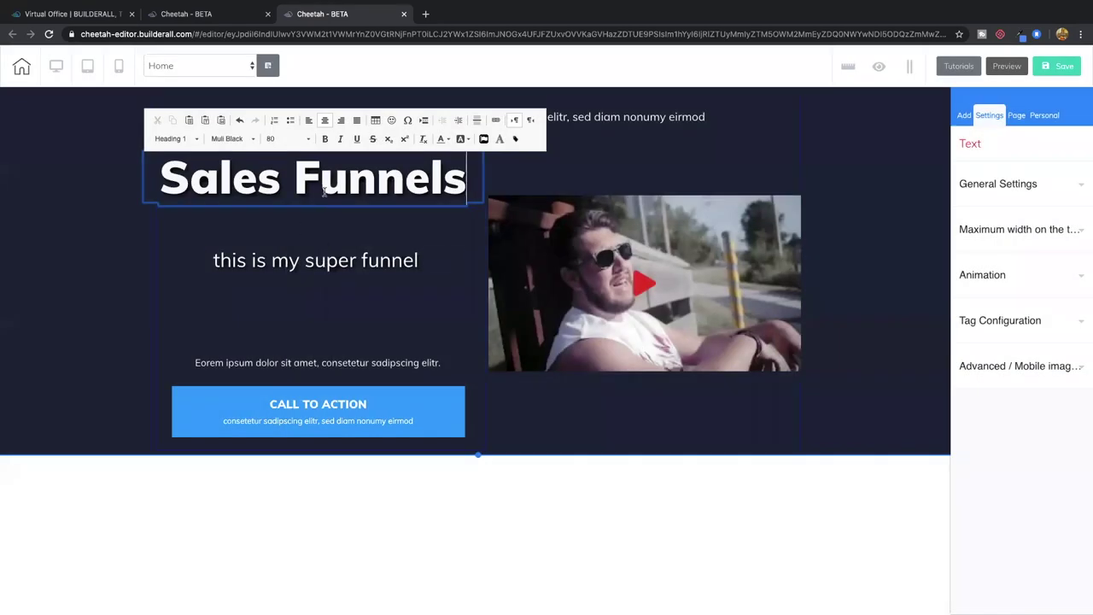
- Tighten the spacing of the heading, subheadline and body text, and shift their box and the YouTube video slightly upward
{"action": "left_click", "coordinate": [332, 266]}
{"action": "left_click_drag", "start_coordinate": [339, 183], "coordinate": [349, 247]}
{"action": "left_click_drag", "start_coordinate": [485, 331], "coordinate": [477, 287]}
{"action": "left_click_drag", "start_coordinate": [405, 369], "coordinate": [386, 309]}
{"action": "left_click", "coordinate": [381, 343]}
{"action": "left_click", "coordinate": [401, 266]}
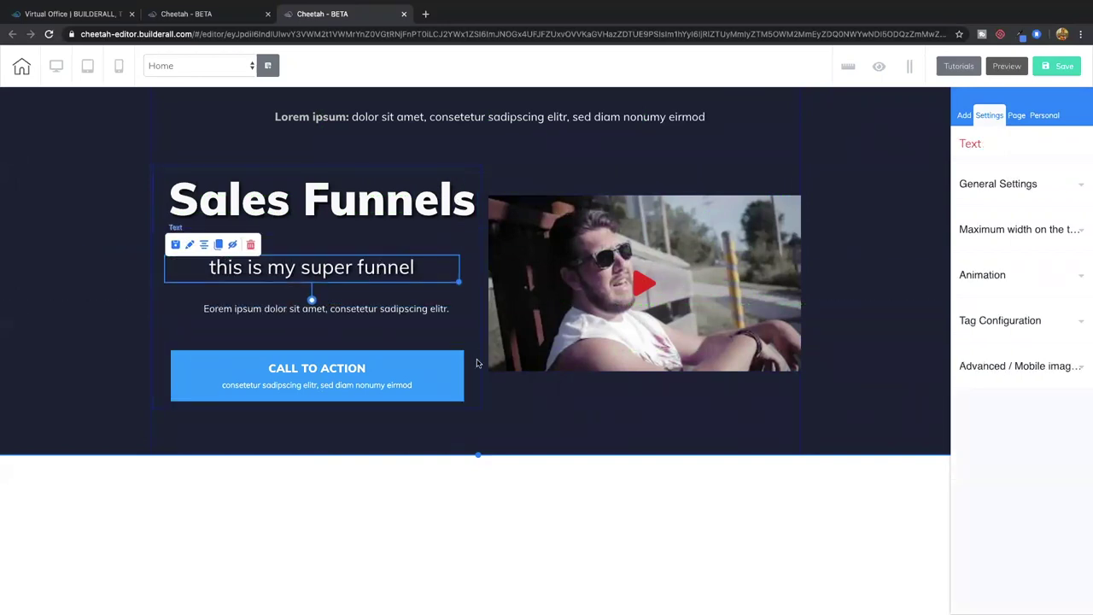
{"action": "left_click_drag", "start_coordinate": [476, 364], "coordinate": [483, 332]}
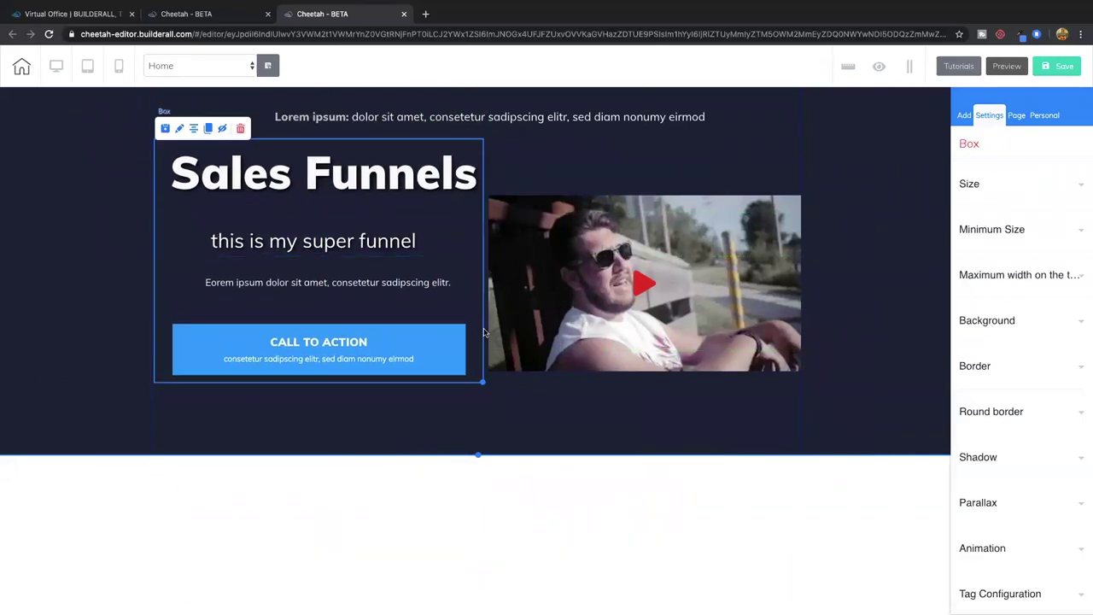
{"action": "left_click_drag", "start_coordinate": [588, 264], "coordinate": [617, 260]}
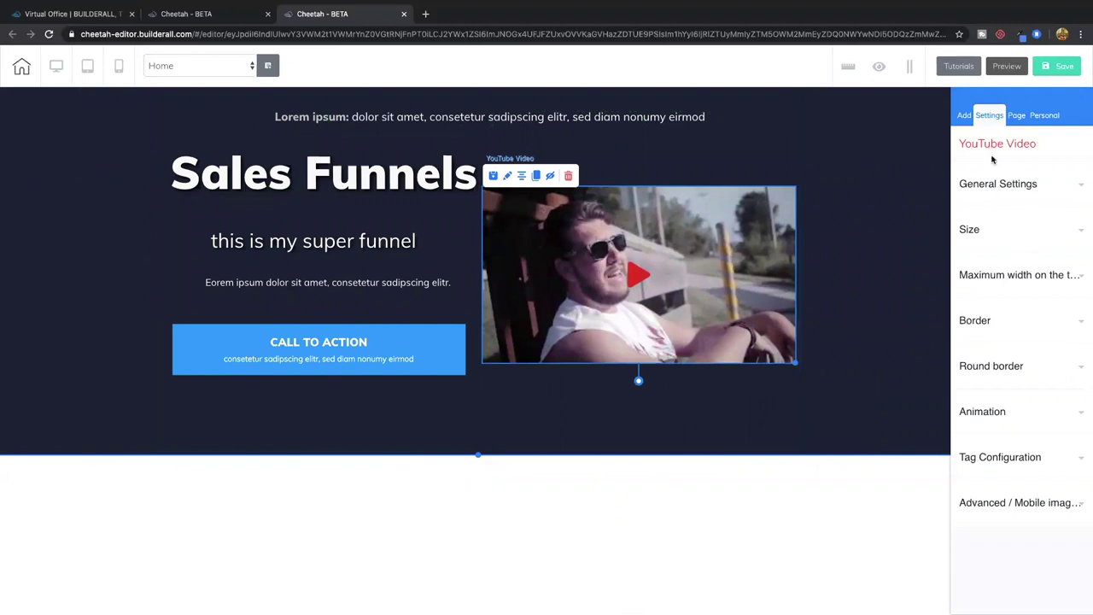
- Add the 1st Fold - 05 panel below the Sales Funnels panel
{"action": "left_click", "coordinate": [964, 116]}
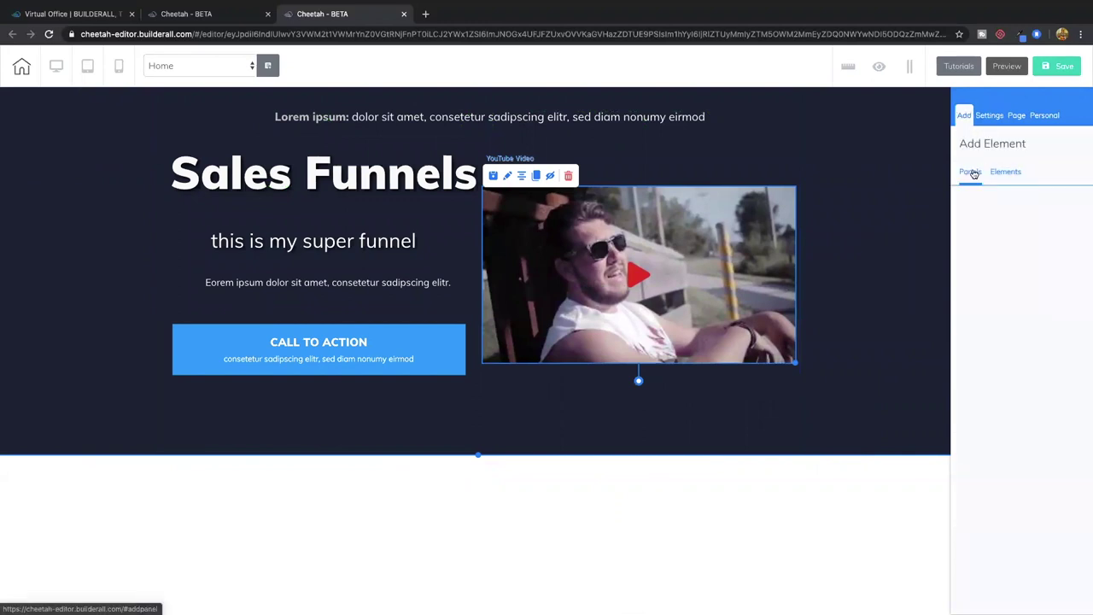
{"action": "scroll", "coordinate": [1016, 265], "scroll_direction": "down", "scroll_amount": 3}
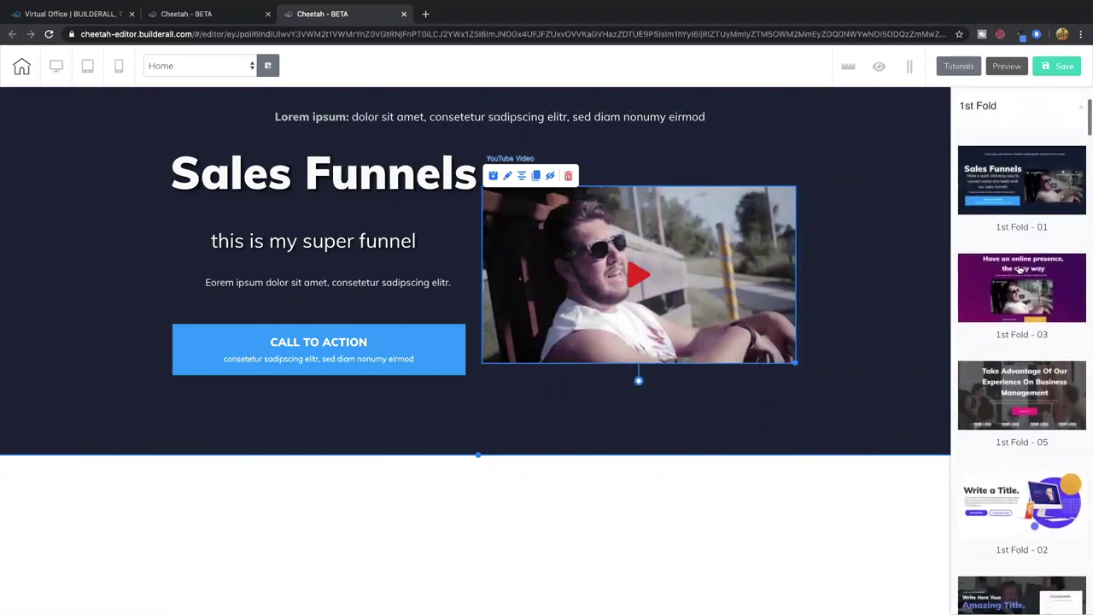
{"action": "scroll", "coordinate": [1019, 271], "scroll_direction": "down", "scroll_amount": 2}
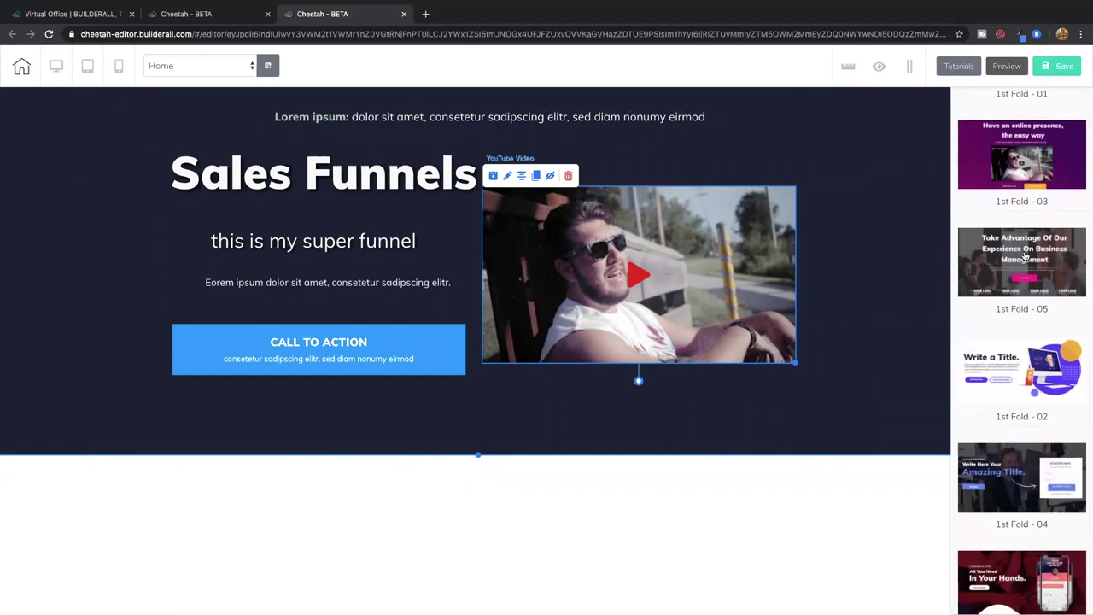
{"action": "left_click", "coordinate": [1022, 259]}
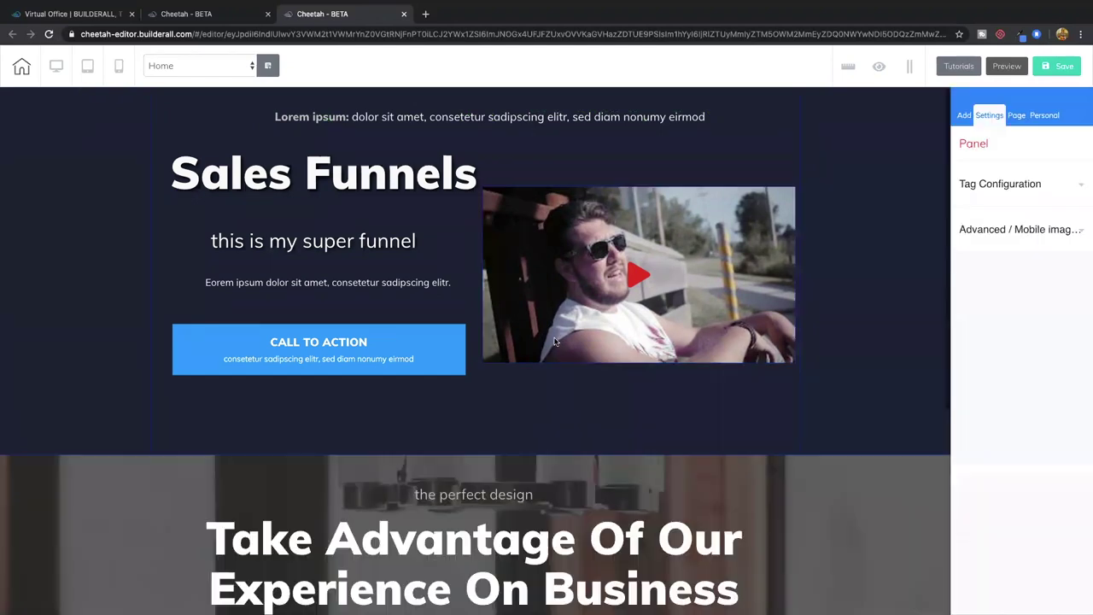
{"action": "scroll", "coordinate": [656, 274], "scroll_direction": "down", "scroll_amount": 4}
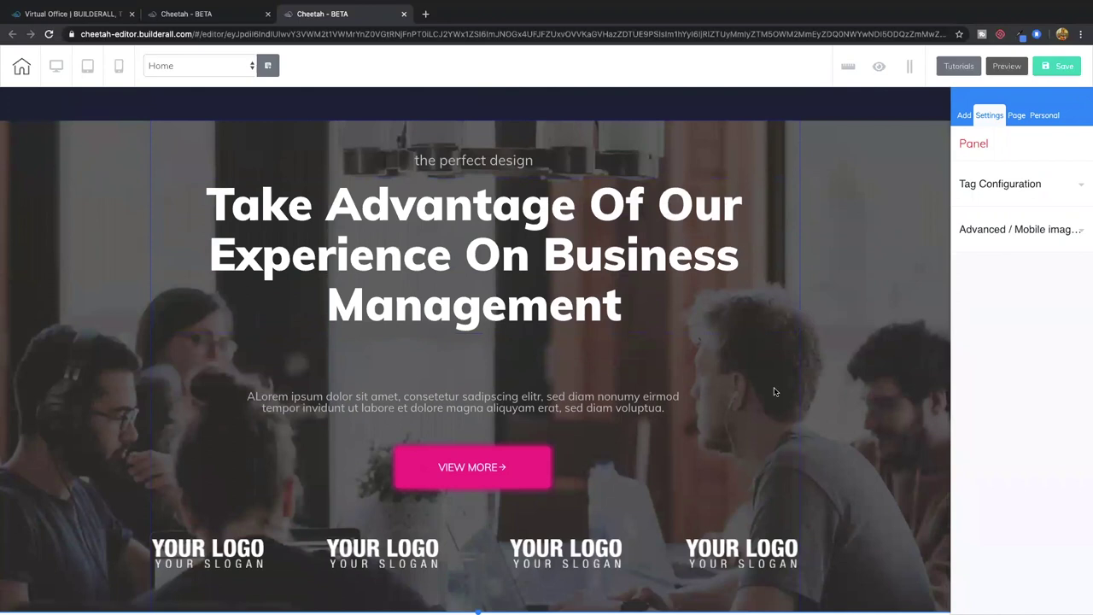
- Add the Steak House 1st Fold and Interior Designer 1st Fold panels below the existing panels
{"action": "left_click", "coordinate": [964, 115]}
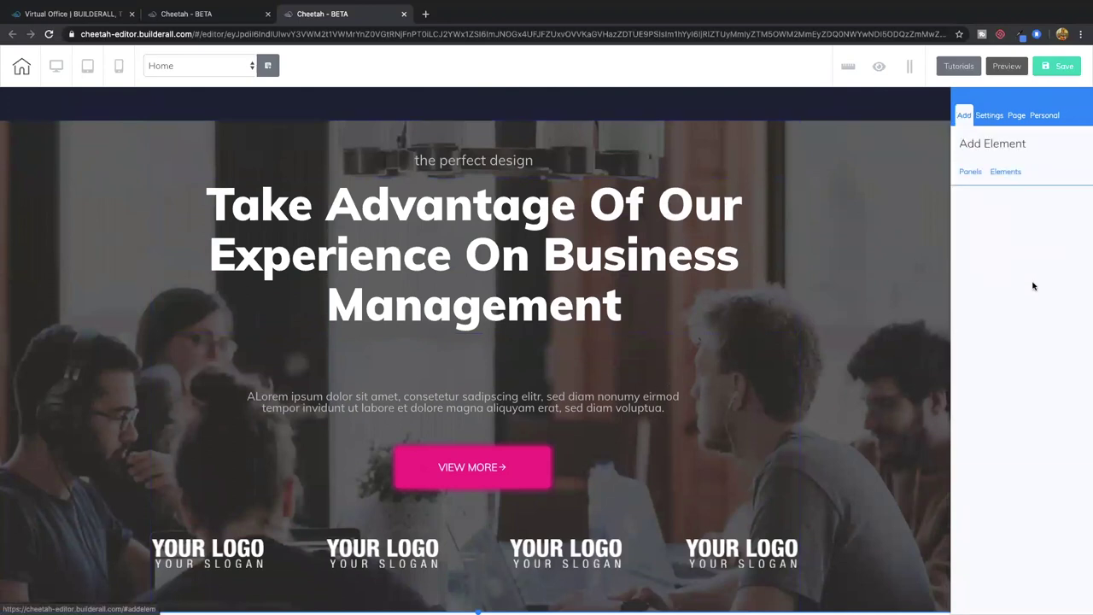
{"action": "left_click", "coordinate": [971, 173]}
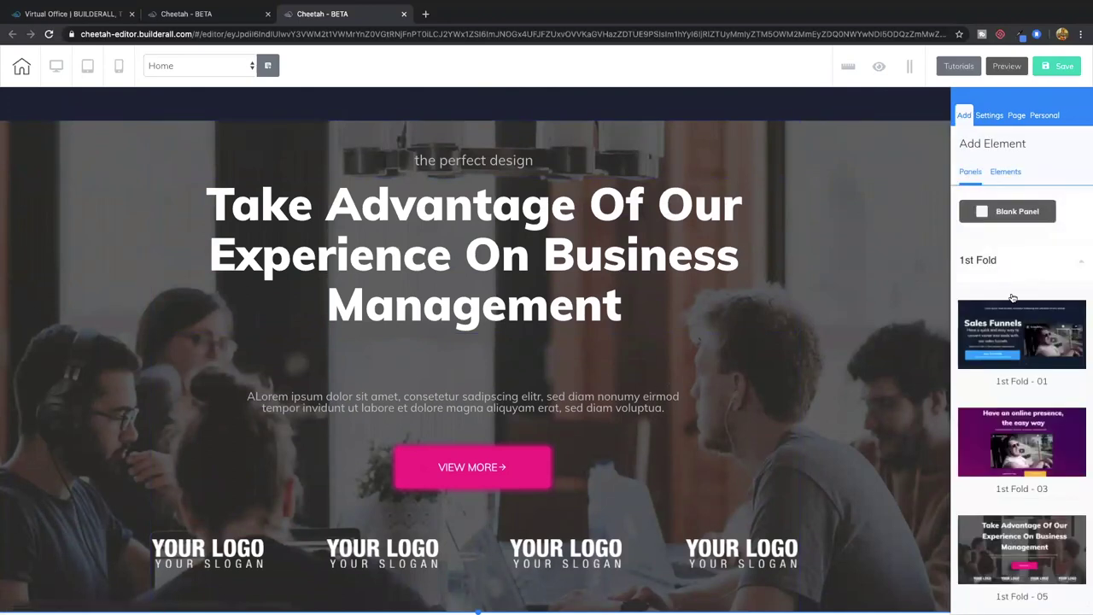
{"action": "scroll", "coordinate": [1010, 300], "scroll_direction": "down", "scroll_amount": 5}
{"action": "scroll", "coordinate": [1010, 300], "scroll_direction": "down", "scroll_amount": 6}
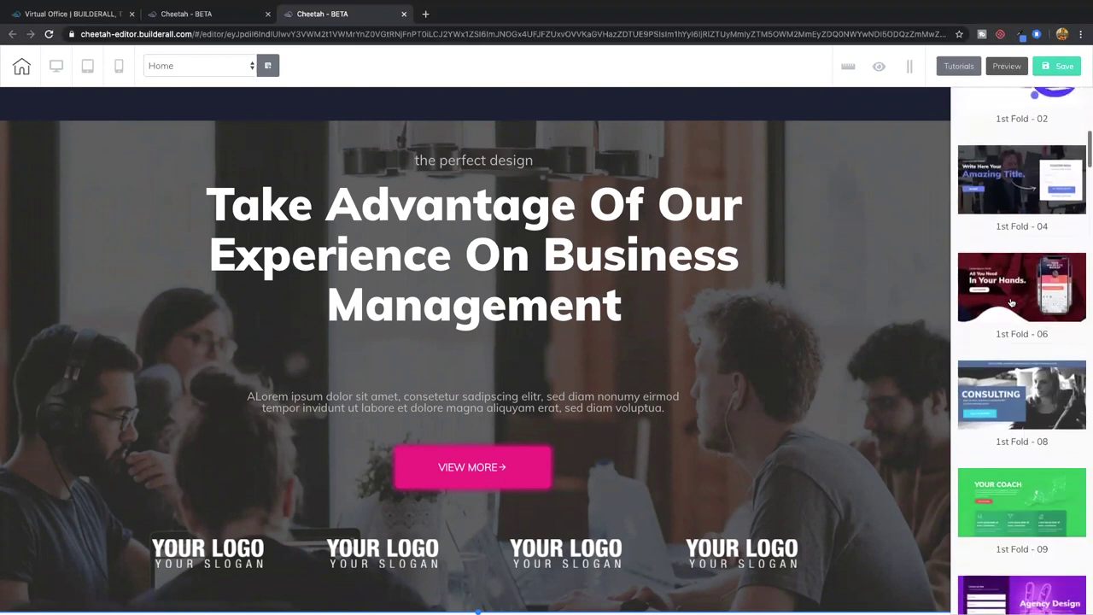
{"action": "scroll", "coordinate": [1011, 304], "scroll_direction": "down", "scroll_amount": 8}
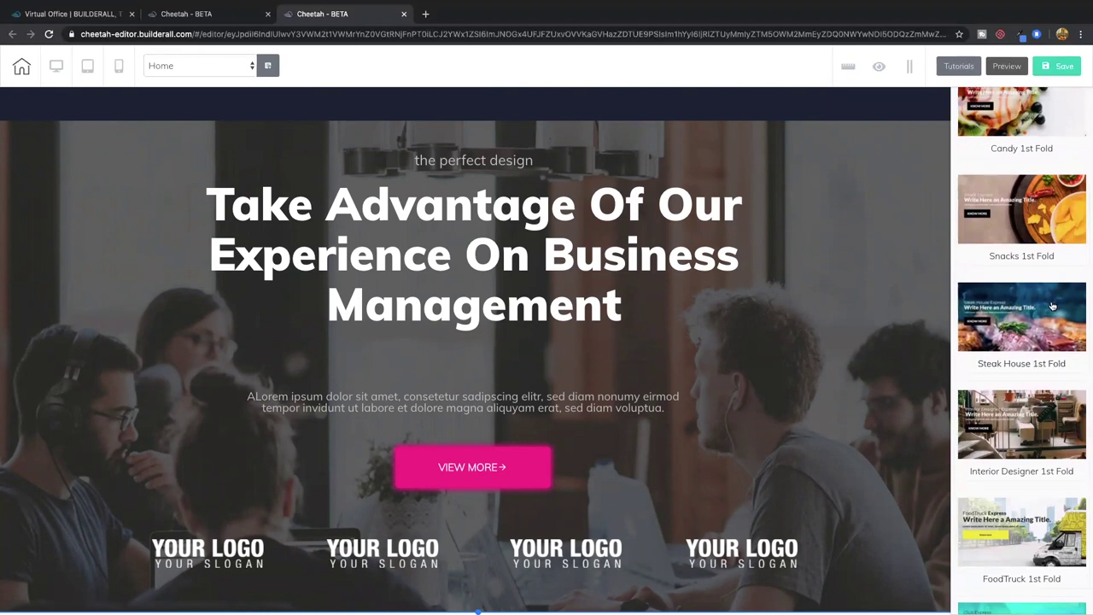
{"action": "scroll", "coordinate": [870, 335], "scroll_direction": "down", "scroll_amount": 1}
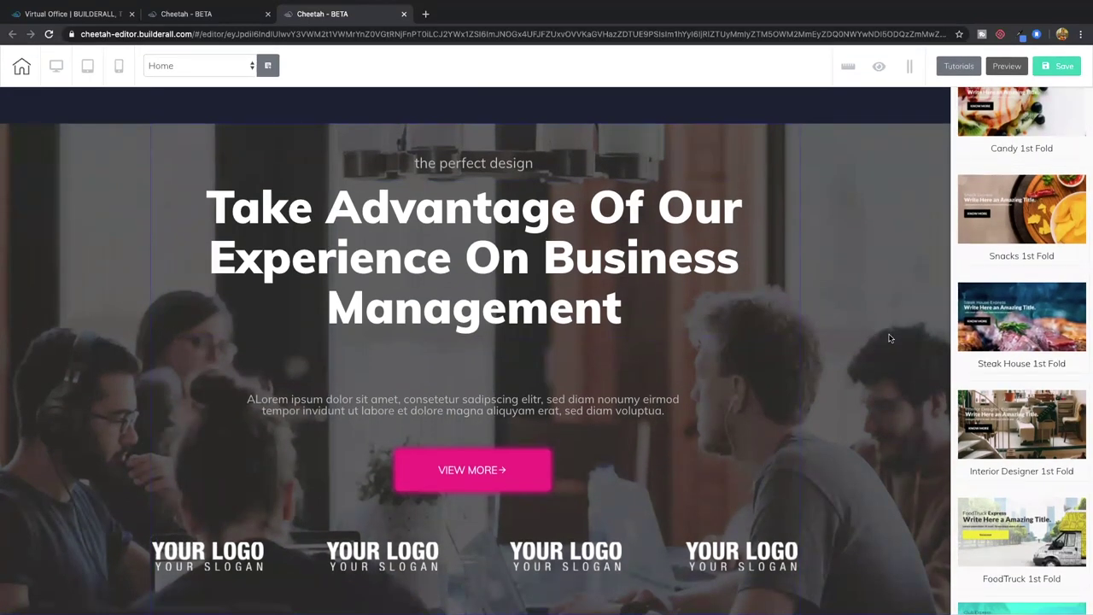
{"action": "left_click", "coordinate": [1003, 348]}
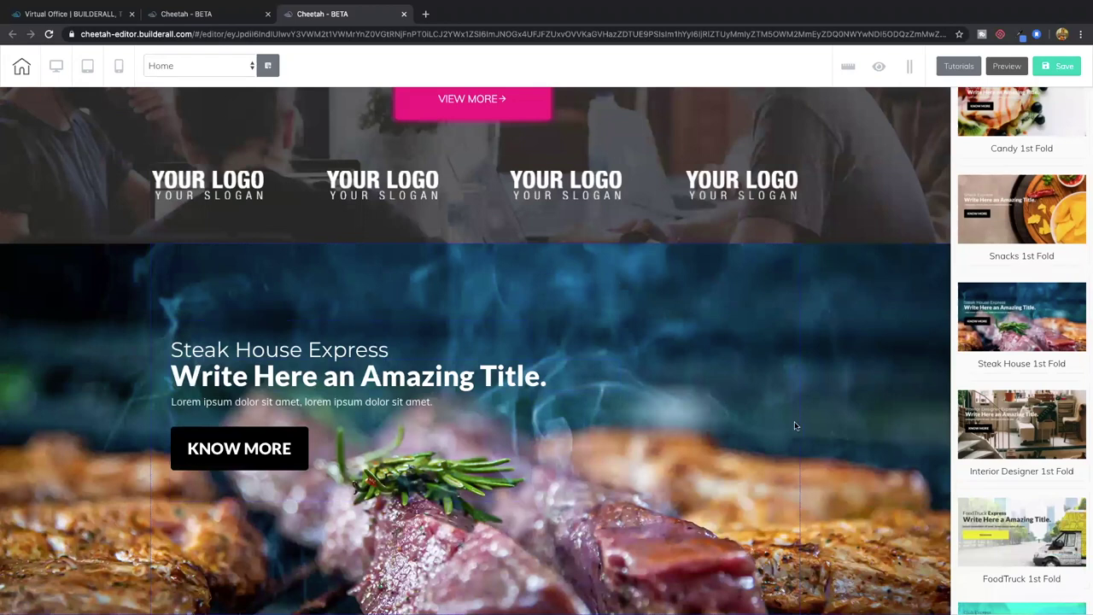
{"action": "left_click", "coordinate": [1009, 415]}
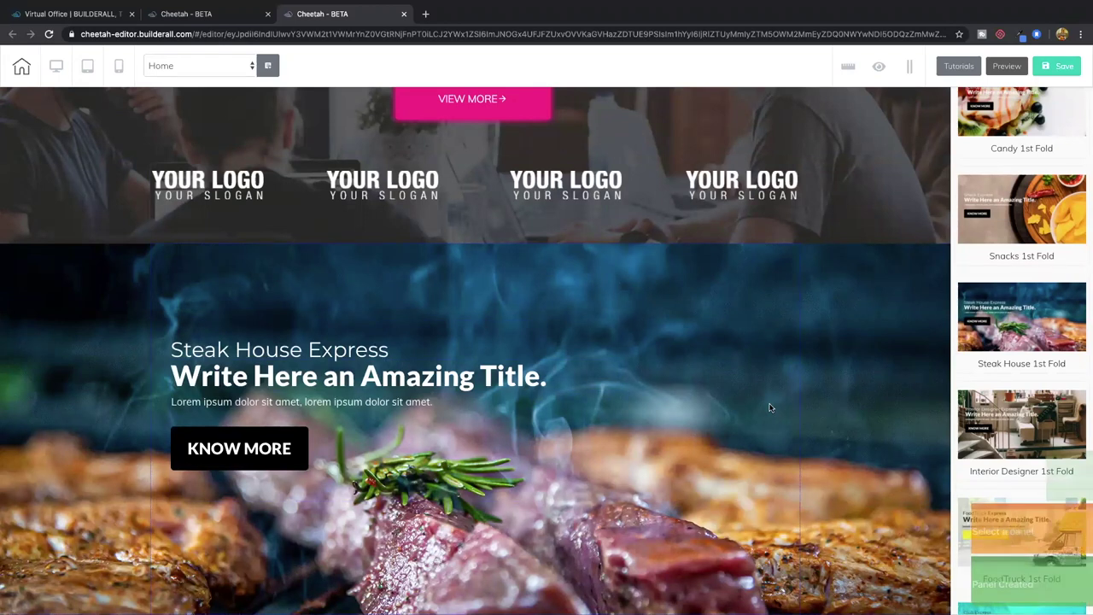
- Try to delete the Interior Designer 1st Fold panel below the Steak House panel
{"action": "scroll", "coordinate": [805, 408], "scroll_direction": "down", "scroll_amount": 8}
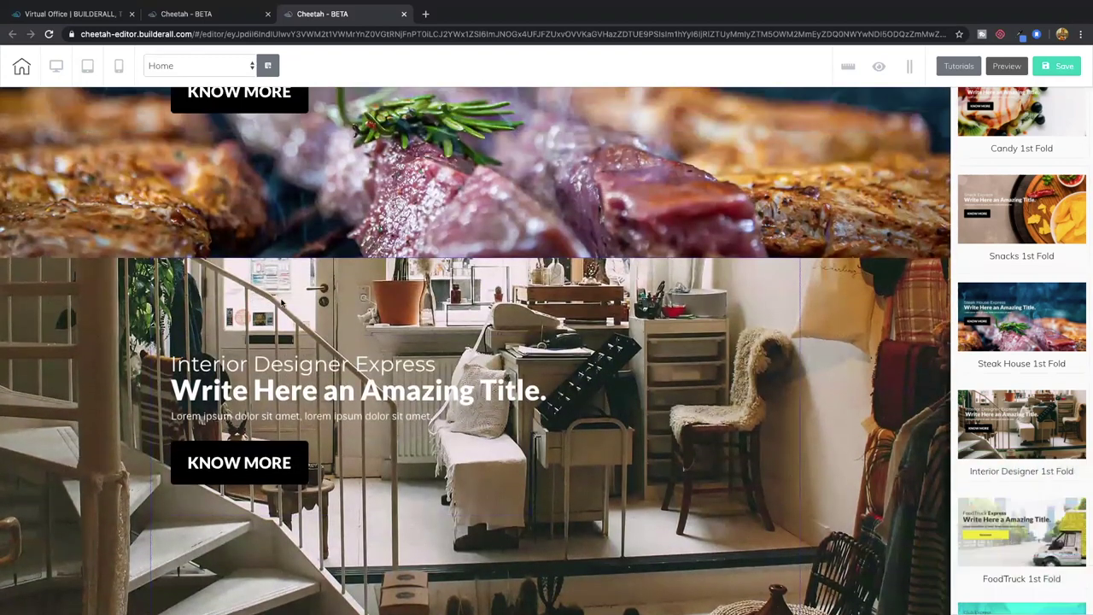
{"action": "left_click", "coordinate": [282, 303]}
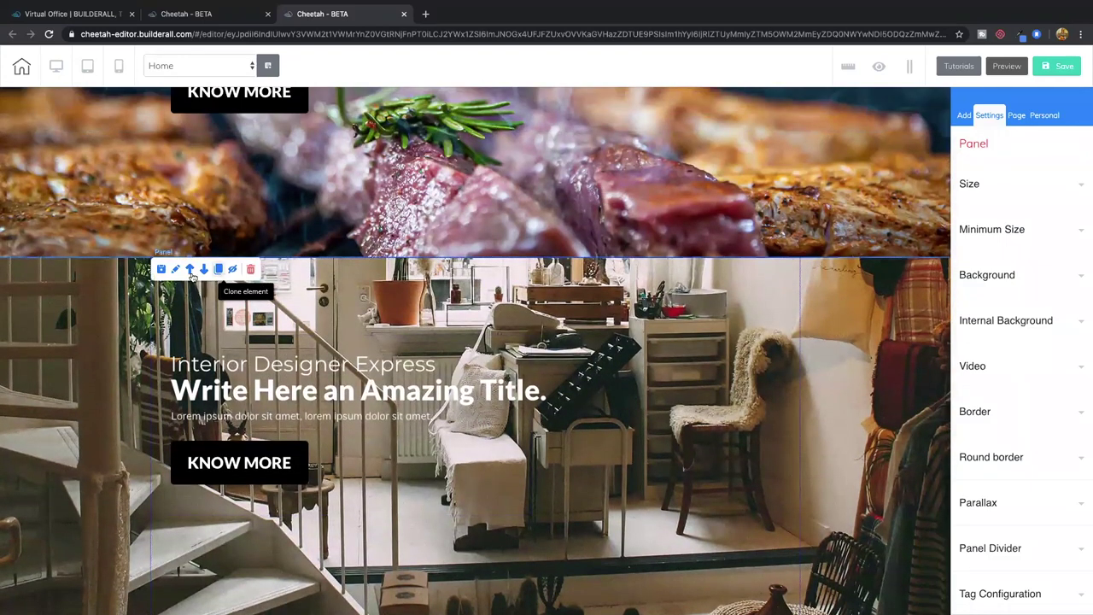
{"action": "left_click", "coordinate": [251, 270]}
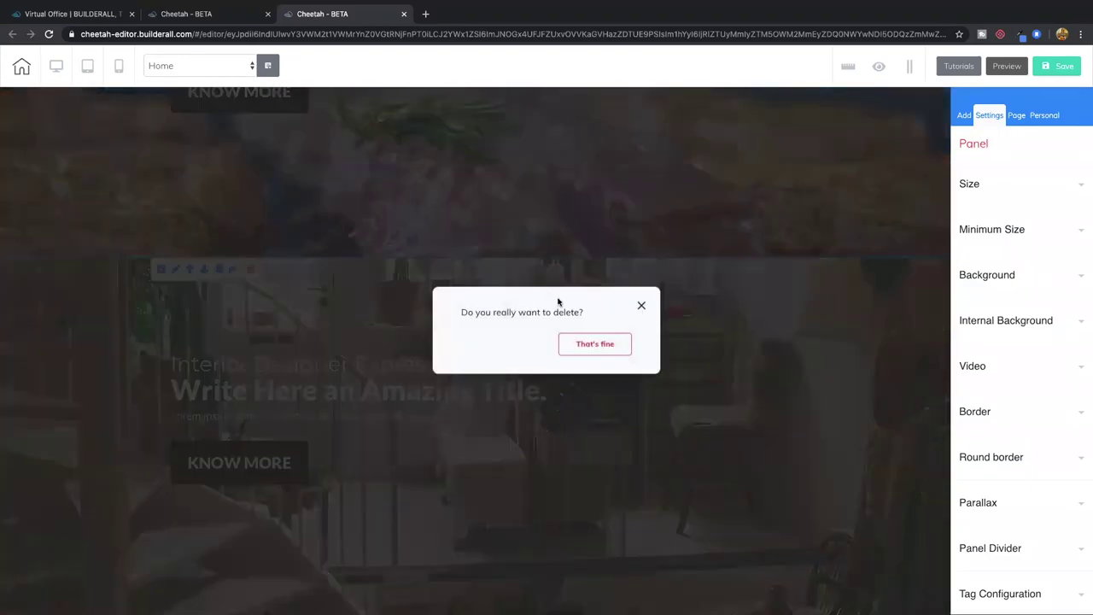
{"action": "left_click", "coordinate": [621, 345]}
{"action": "left_click", "coordinate": [601, 360]}
- Open the background image chooser for the Interior Designer panel and display the stock image collection
{"action": "scroll", "coordinate": [600, 360], "scroll_direction": "down", "scroll_amount": 10}
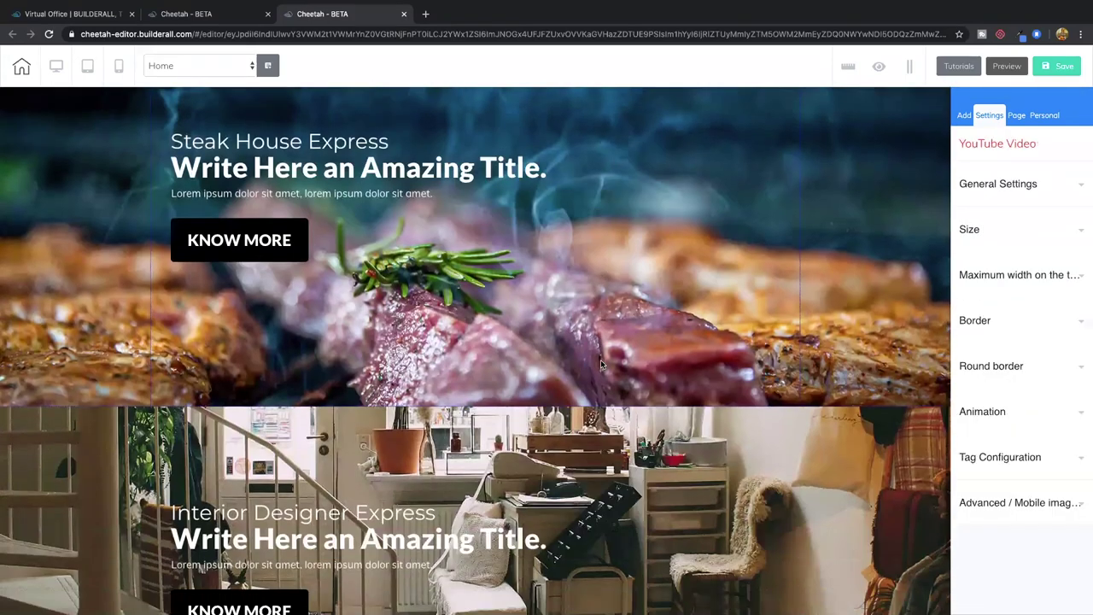
{"action": "scroll", "coordinate": [601, 360], "scroll_direction": "down", "scroll_amount": 2}
{"action": "left_click", "coordinate": [811, 340]}
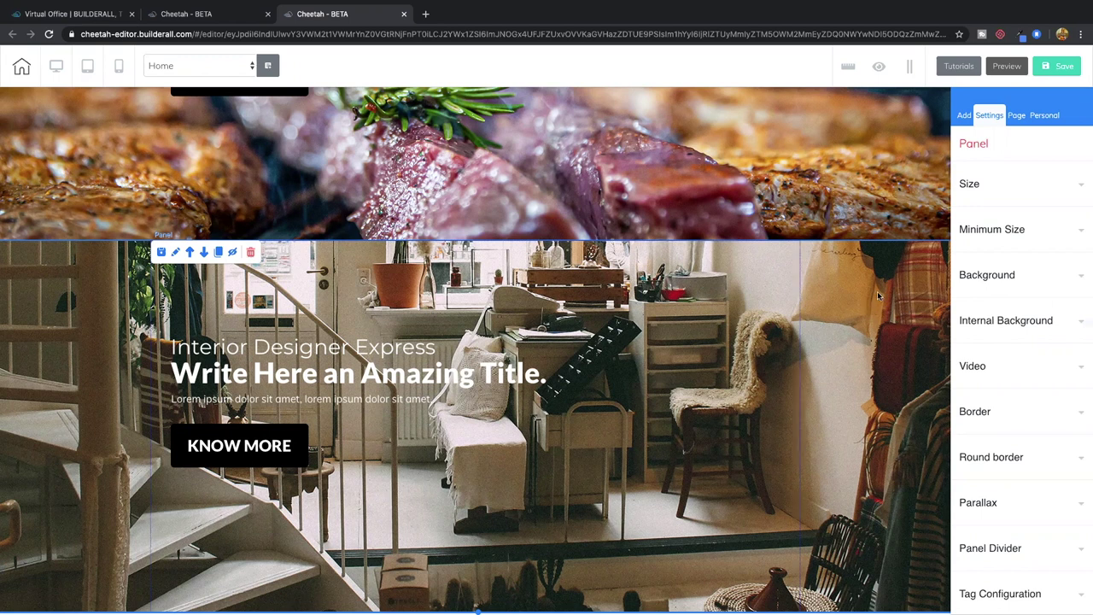
{"action": "left_click", "coordinate": [1010, 275]}
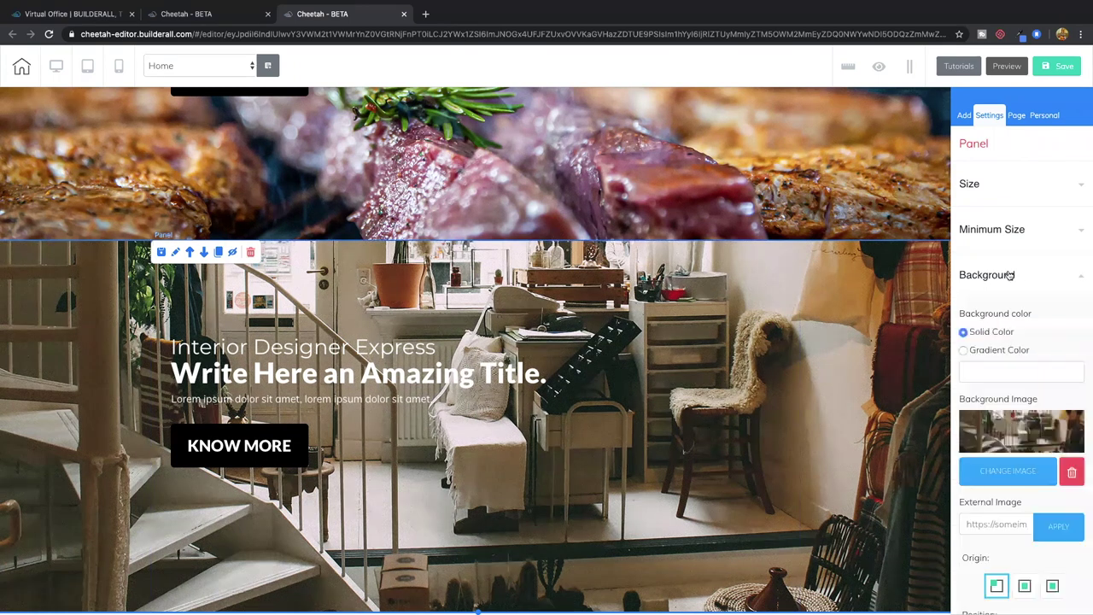
{"action": "left_click", "coordinate": [1009, 472]}
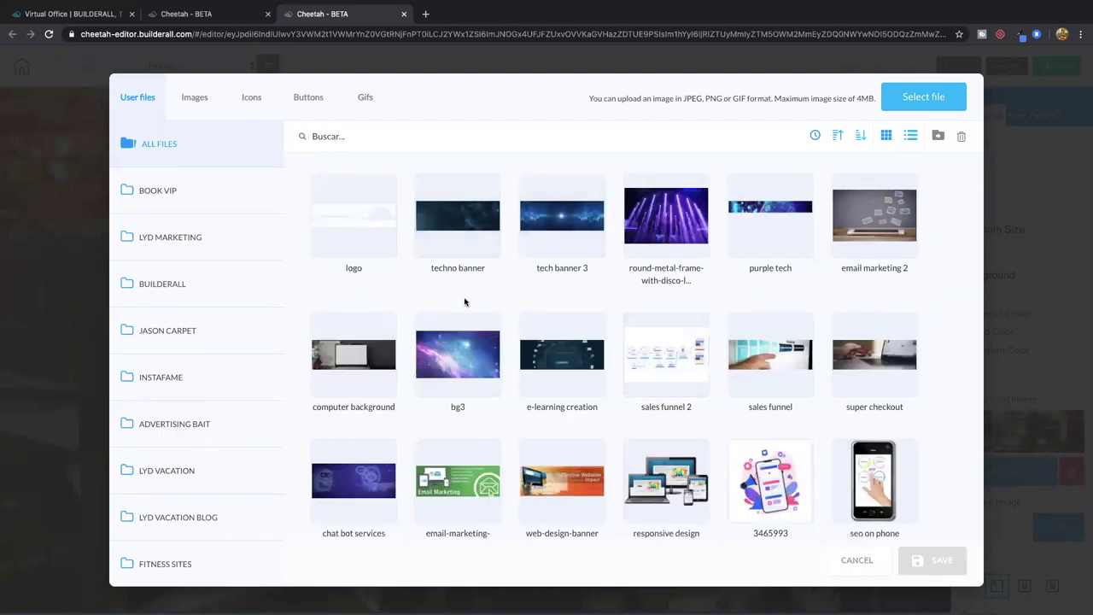
{"action": "mouse_move", "coordinate": [353, 228]}
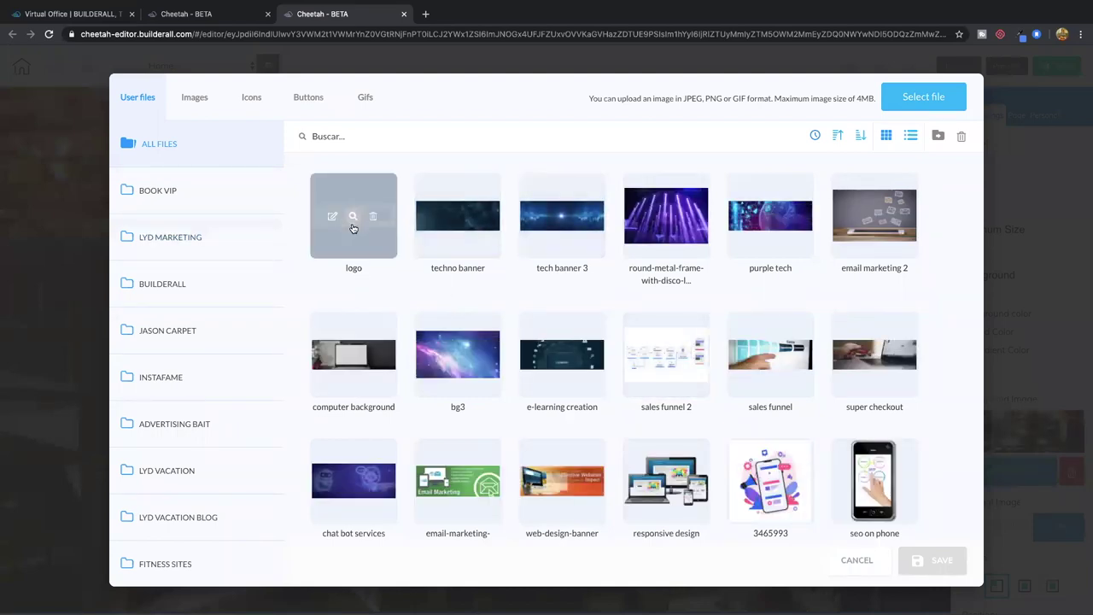
{"action": "left_click", "coordinate": [195, 103]}
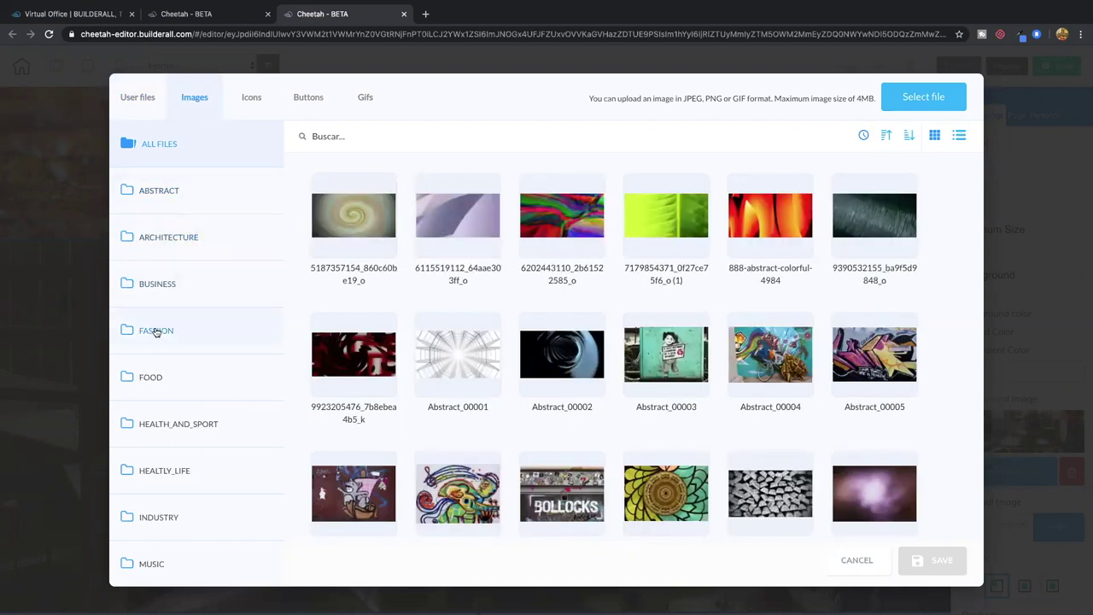
- Browse the stock image categories, including Industry, and set the Interior Designer panel's background to Architecture_00012 from the Architecture folder
{"action": "scroll", "coordinate": [168, 341], "scroll_direction": "down", "scroll_amount": 5}
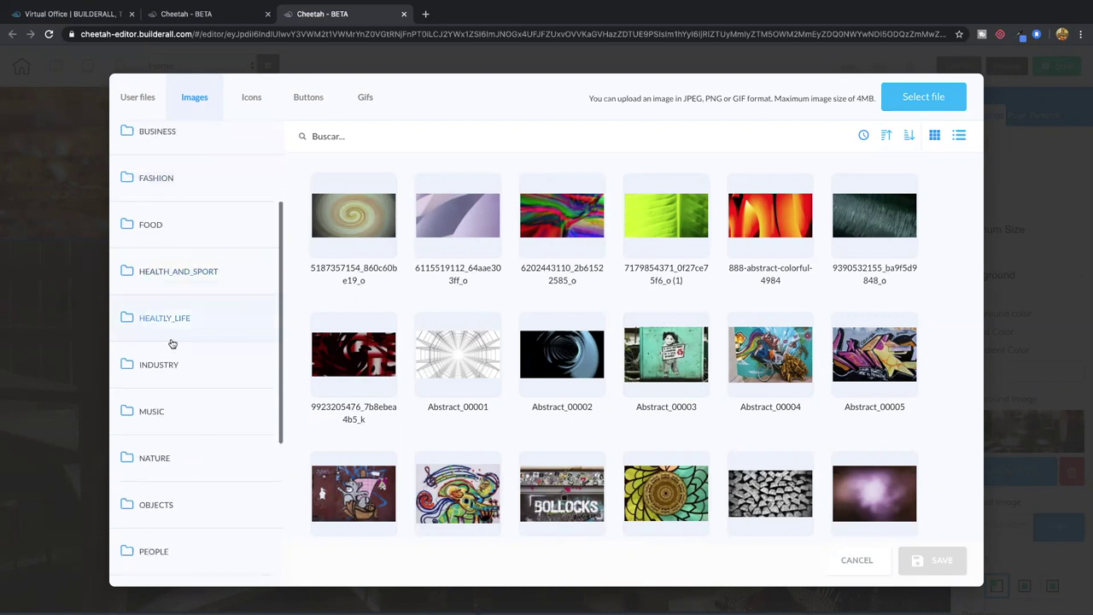
{"action": "scroll", "coordinate": [179, 358], "scroll_direction": "down", "scroll_amount": 3}
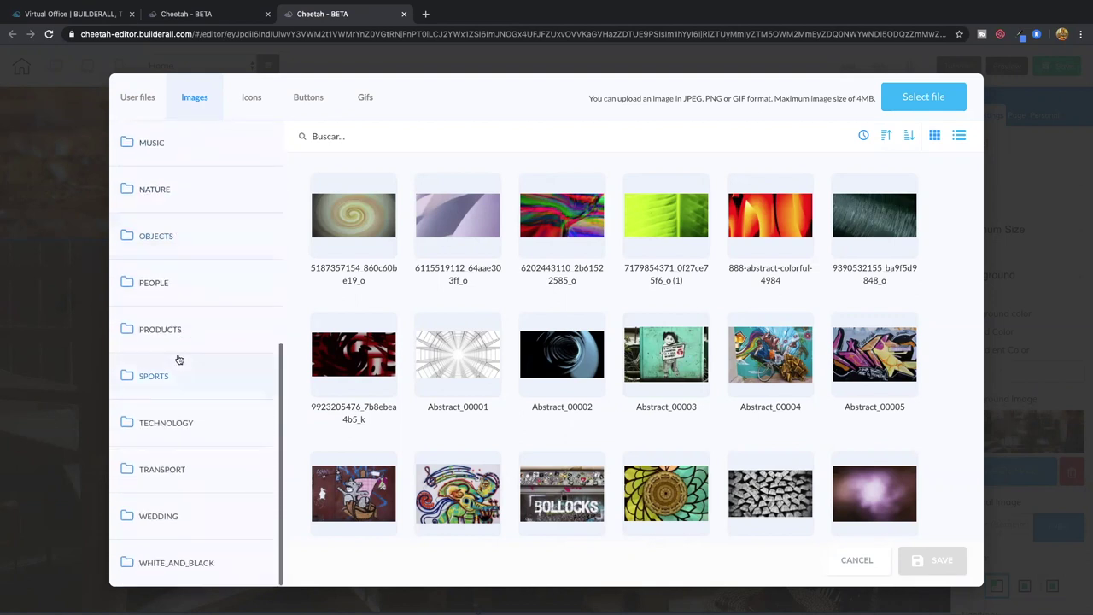
{"action": "scroll", "coordinate": [180, 354], "scroll_direction": "up", "scroll_amount": 2}
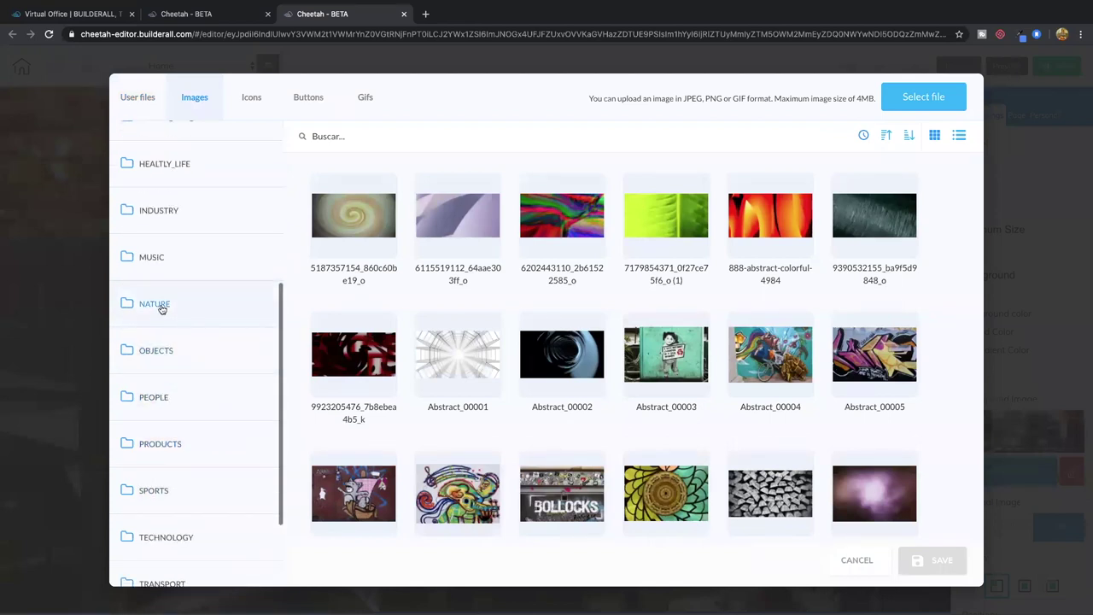
{"action": "left_click", "coordinate": [148, 219]}
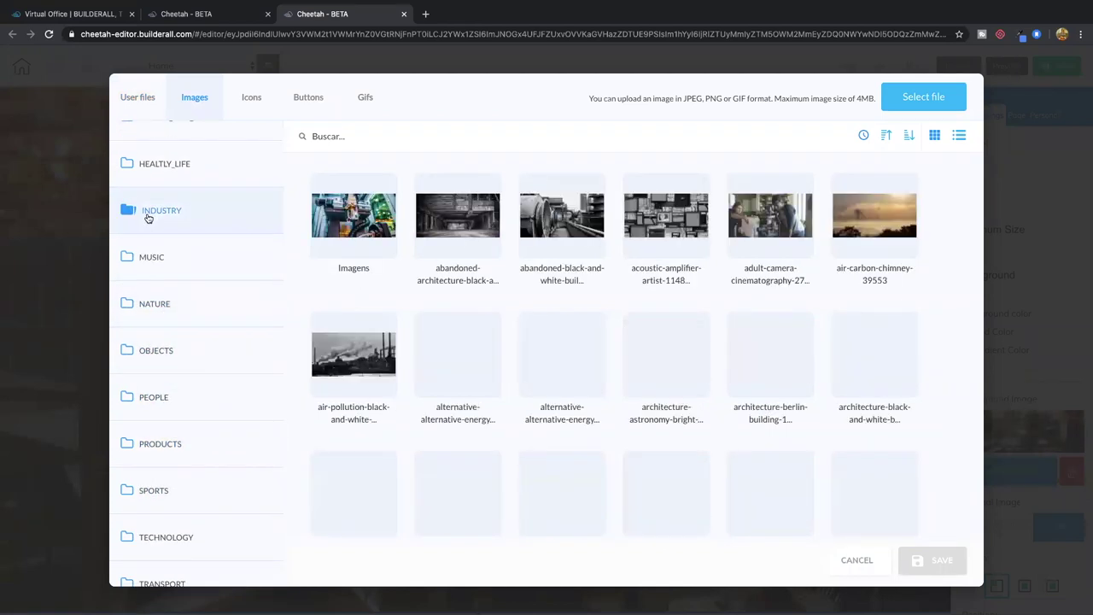
{"action": "scroll", "coordinate": [174, 257], "scroll_direction": "up", "scroll_amount": 2}
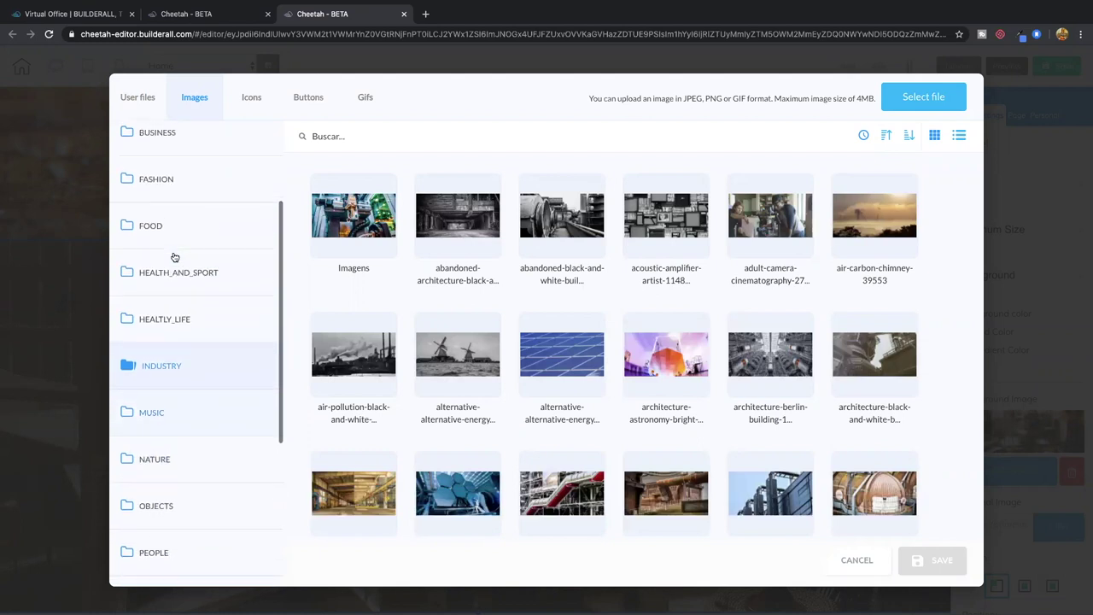
{"action": "scroll", "coordinate": [180, 269], "scroll_direction": "up", "scroll_amount": 1}
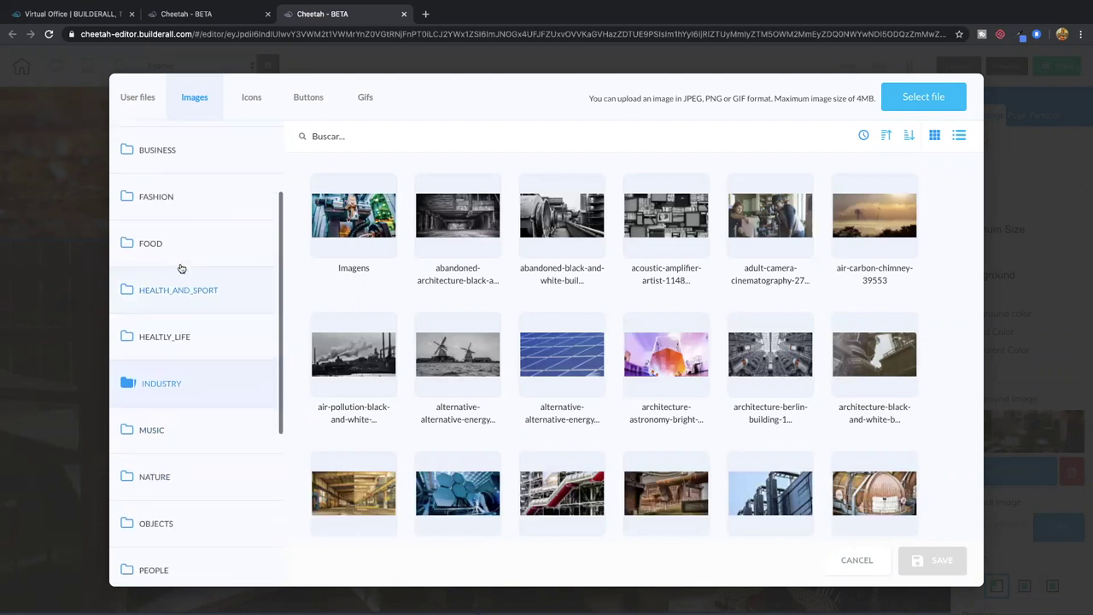
{"action": "scroll", "coordinate": [148, 200], "scroll_direction": "up", "scroll_amount": 2}
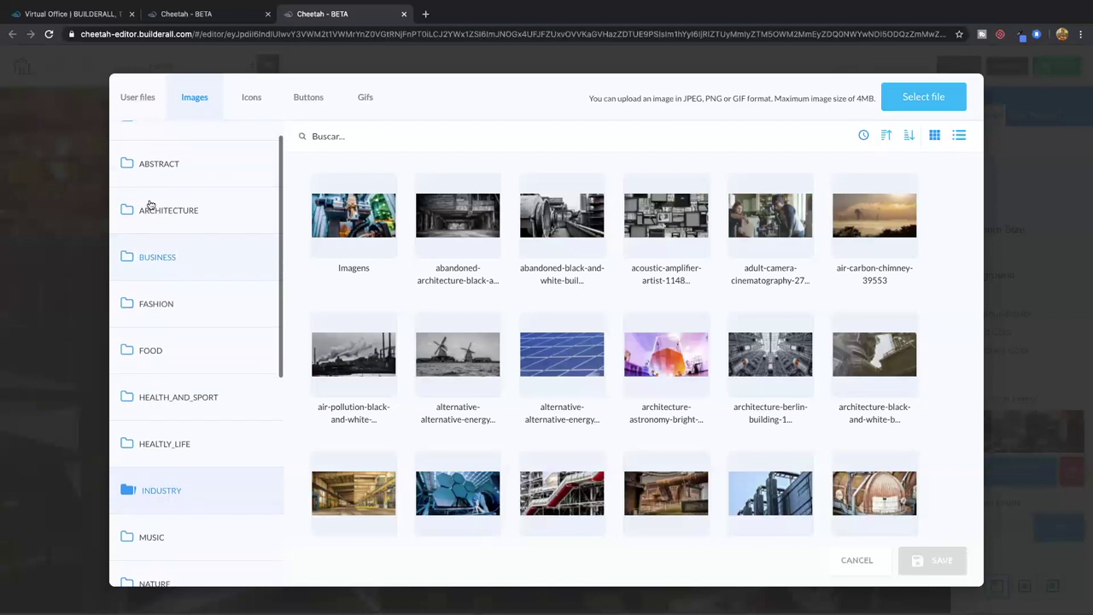
{"action": "left_click", "coordinate": [171, 212]}
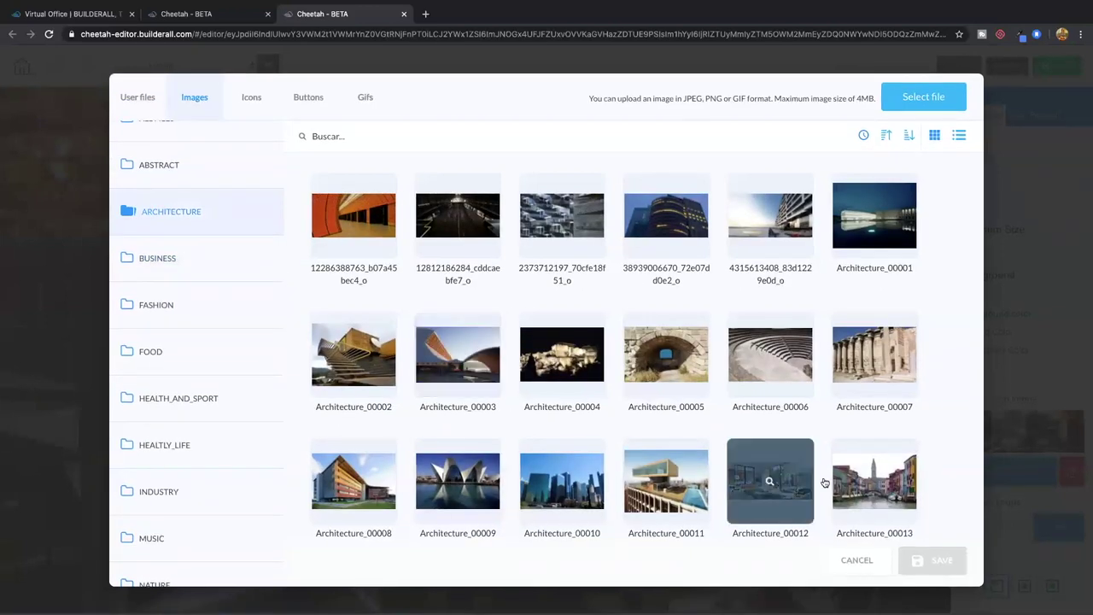
{"action": "left_click", "coordinate": [770, 481]}
{"action": "left_click", "coordinate": [933, 560]}
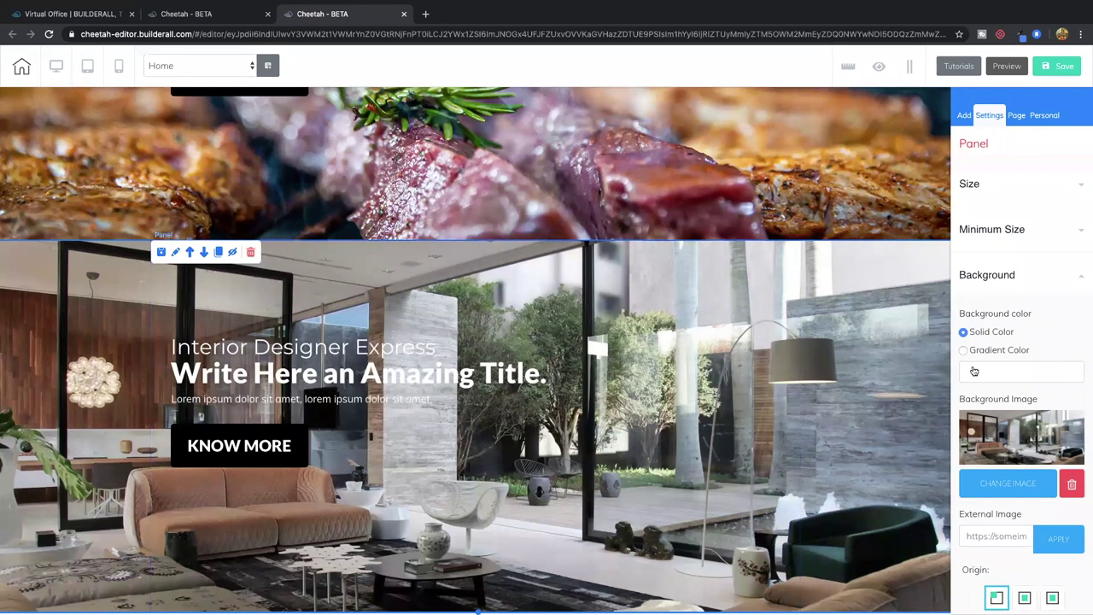
- Add the Block | Animated Video 01 panel below the Interior Designer panel
{"action": "left_click", "coordinate": [964, 114]}
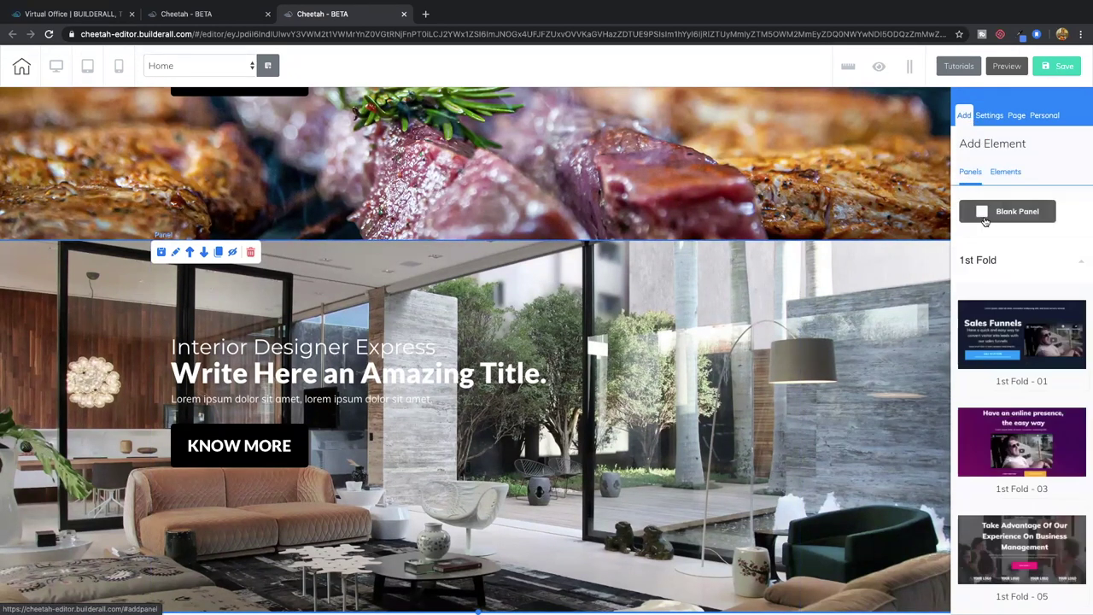
{"action": "left_click", "coordinate": [1011, 261]}
{"action": "left_click", "coordinate": [1022, 310]}
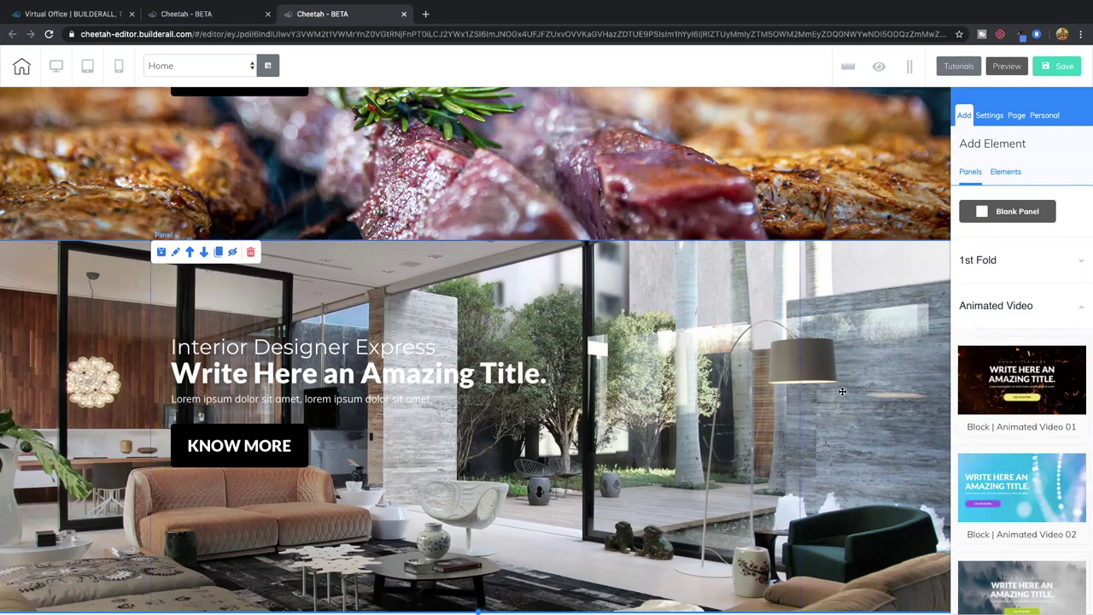
{"action": "left_click_drag", "start_coordinate": [916, 380], "coordinate": [854, 375]}
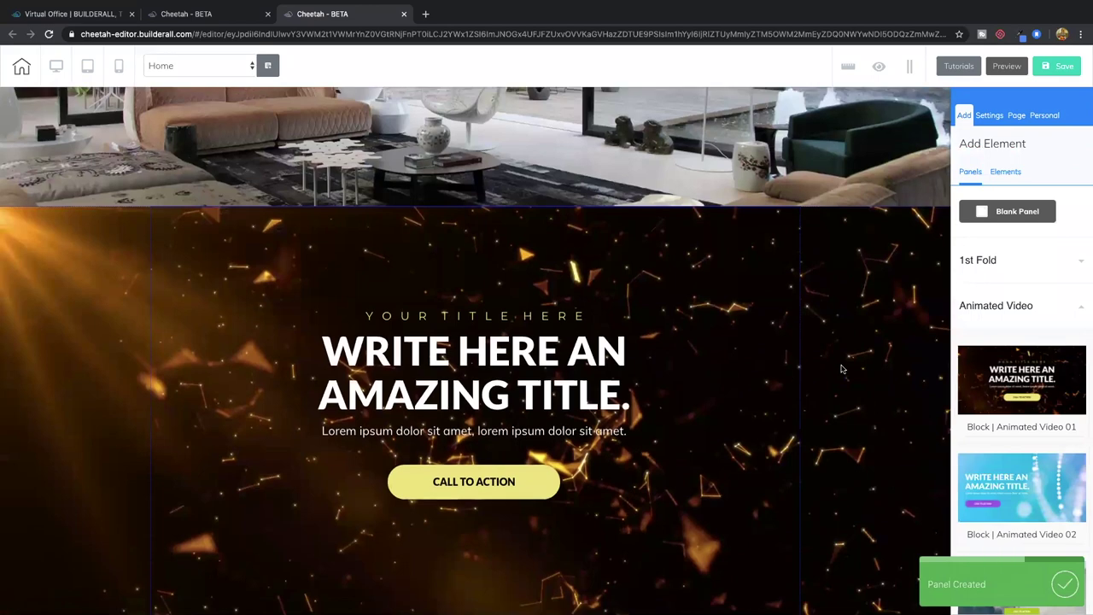
{"action": "left_click", "coordinate": [841, 369]}
- Delete the Interior Designer panel above the animated video panel
{"action": "scroll", "coordinate": [820, 372], "scroll_direction": "up", "scroll_amount": 10}
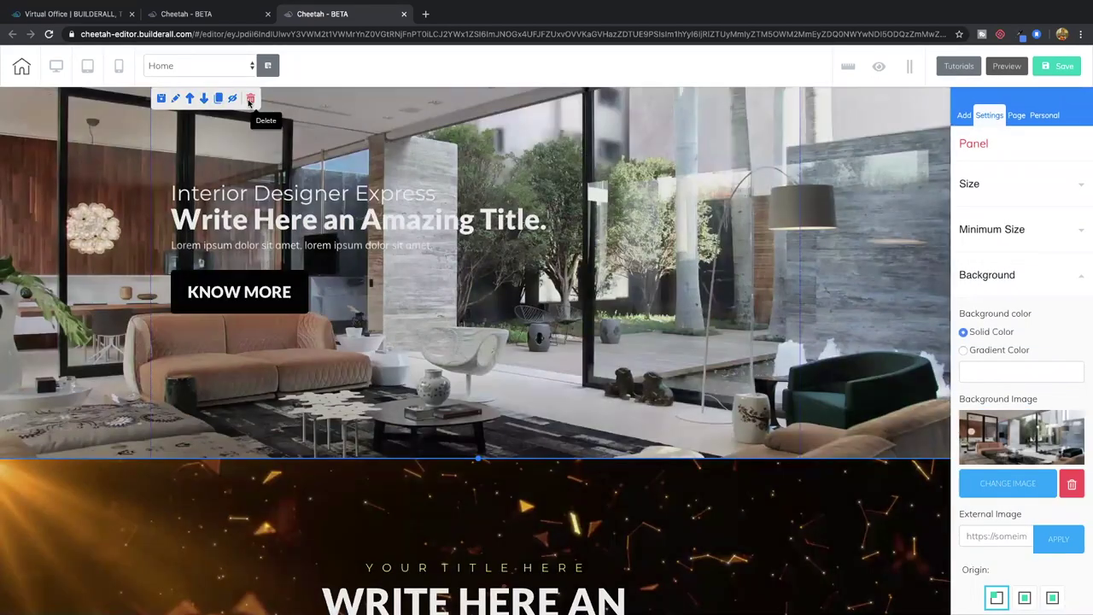
{"action": "left_click", "coordinate": [250, 100]}
{"action": "left_click", "coordinate": [598, 343]}
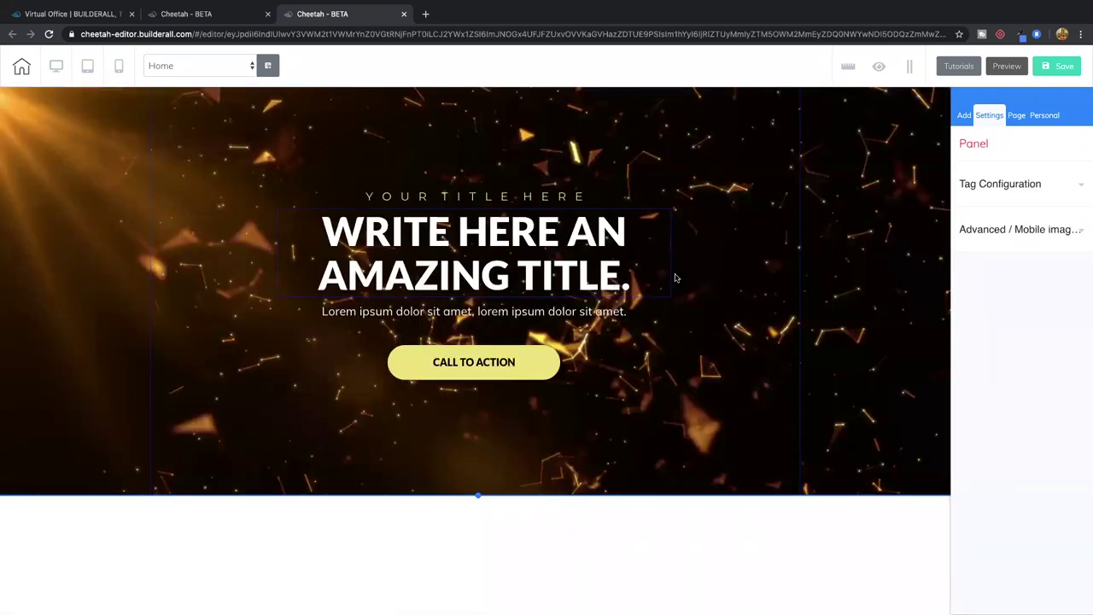
- Preview the page and enable Loop and Muted for the background video of the animated video panel
{"action": "left_click", "coordinate": [831, 240]}
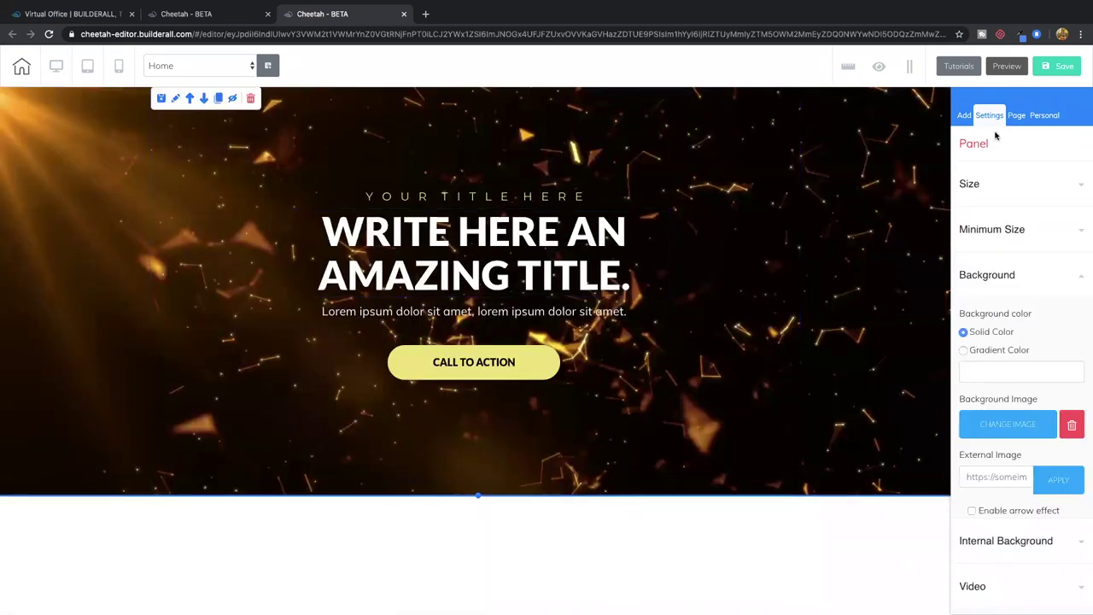
{"action": "left_click", "coordinate": [1008, 67]}
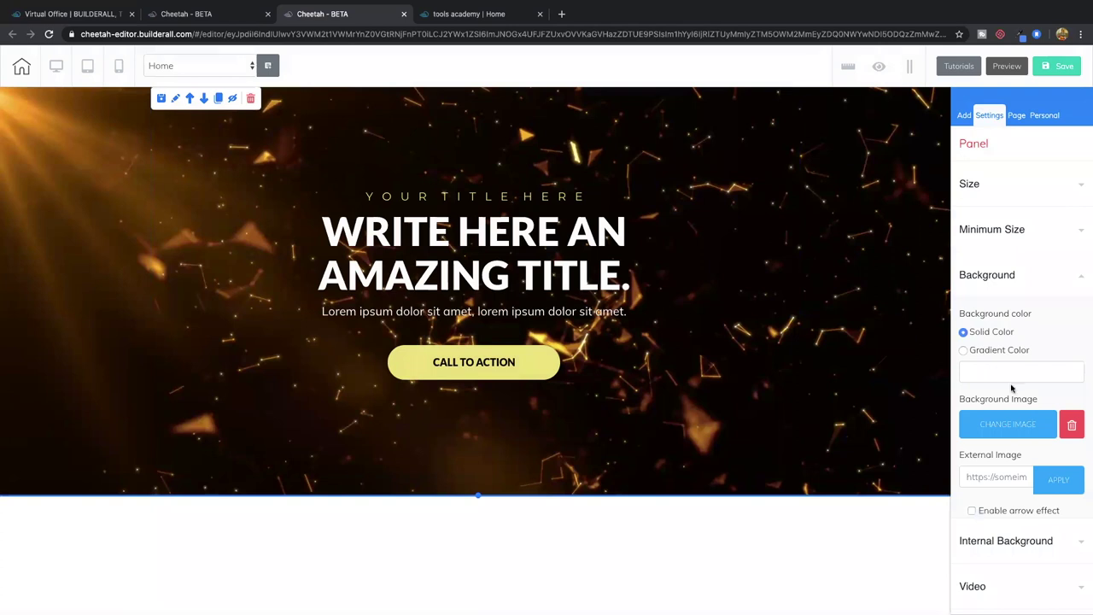
{"action": "scroll", "coordinate": [997, 373], "scroll_direction": "down", "scroll_amount": 3}
{"action": "left_click", "coordinate": [993, 400]}
{"action": "scroll", "coordinate": [993, 399], "scroll_direction": "down", "scroll_amount": 3}
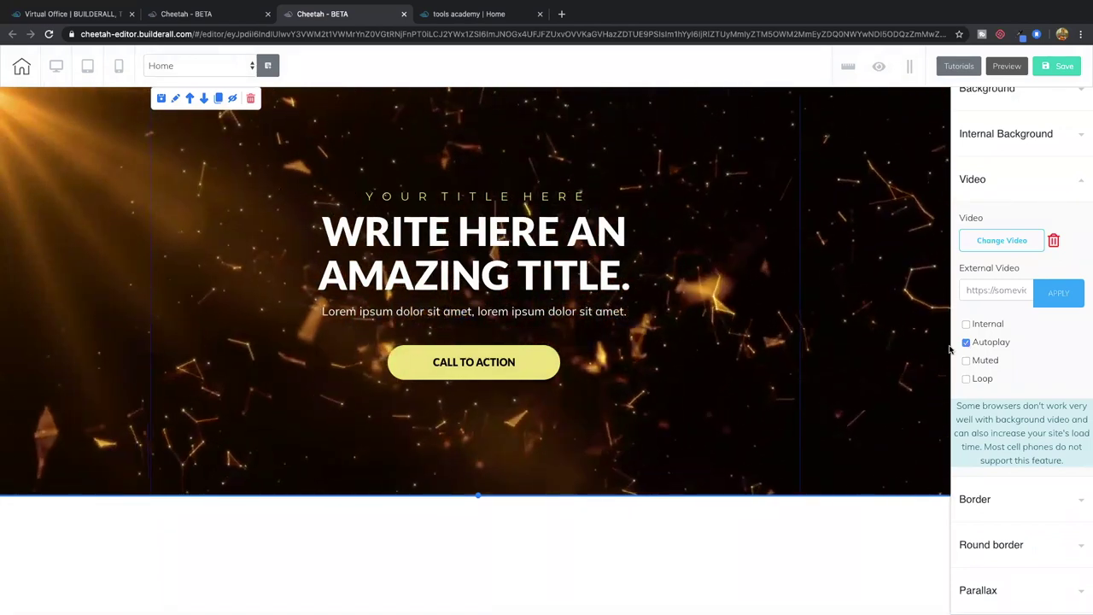
{"action": "left_click", "coordinate": [966, 380]}
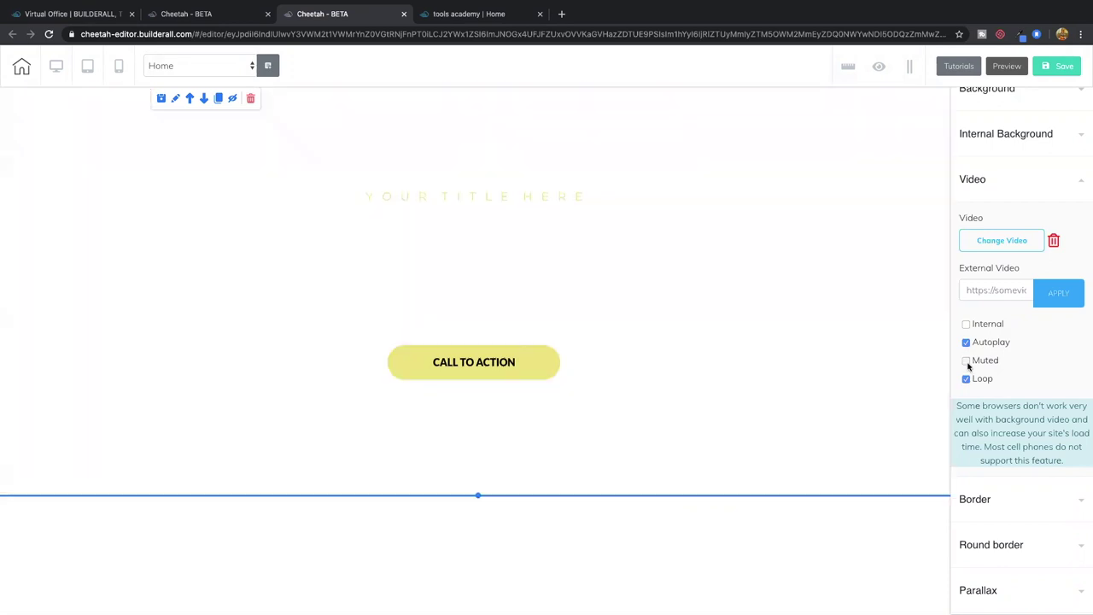
{"action": "left_click", "coordinate": [966, 361]}
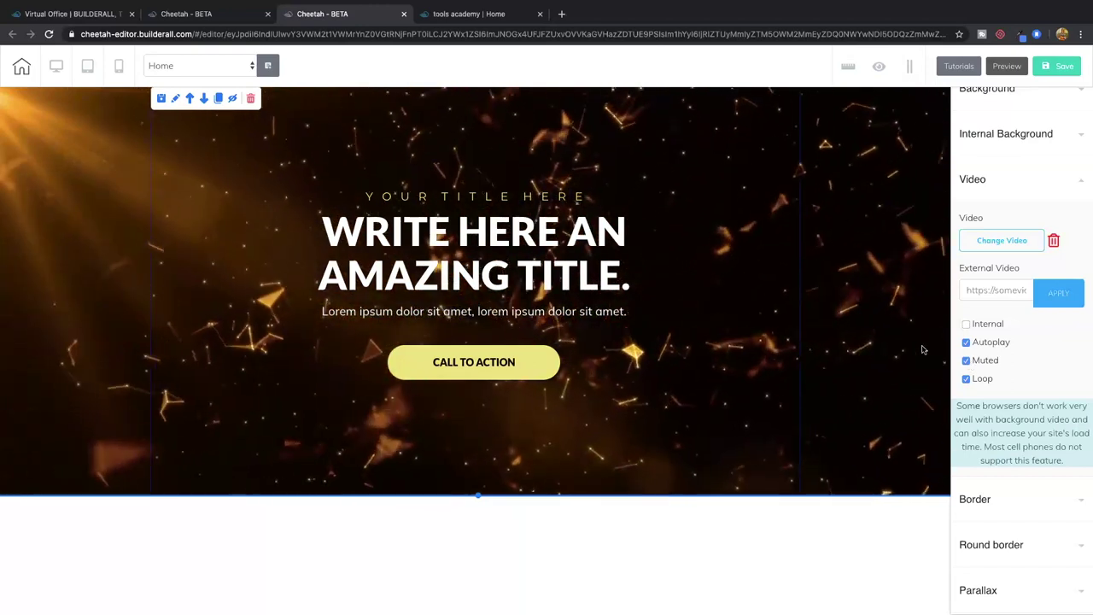
- Browse the ready-made panels in the Animated Video category
{"action": "scroll", "coordinate": [1016, 283], "scroll_direction": "up", "scroll_amount": 4}
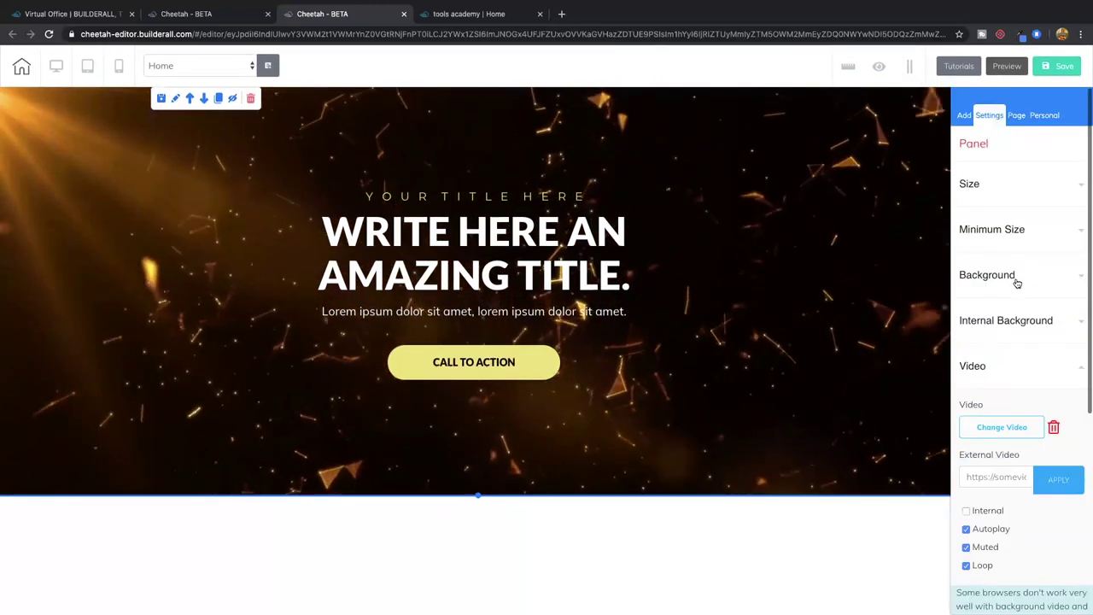
{"action": "left_click", "coordinate": [964, 114]}
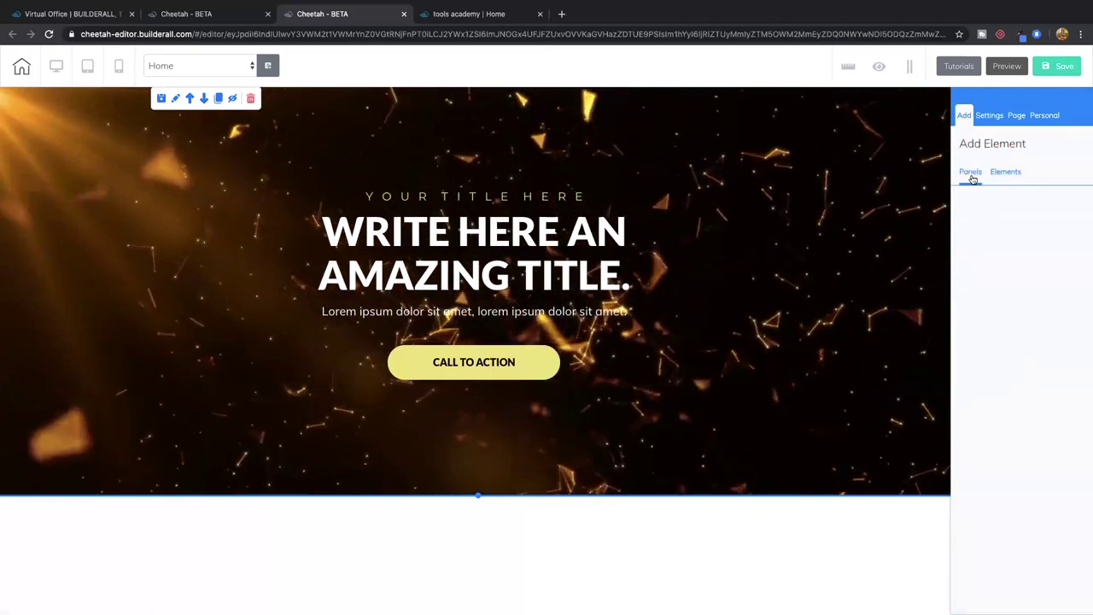
{"action": "left_click", "coordinate": [972, 175]}
{"action": "scroll", "coordinate": [1027, 369], "scroll_direction": "down", "scroll_amount": 3}
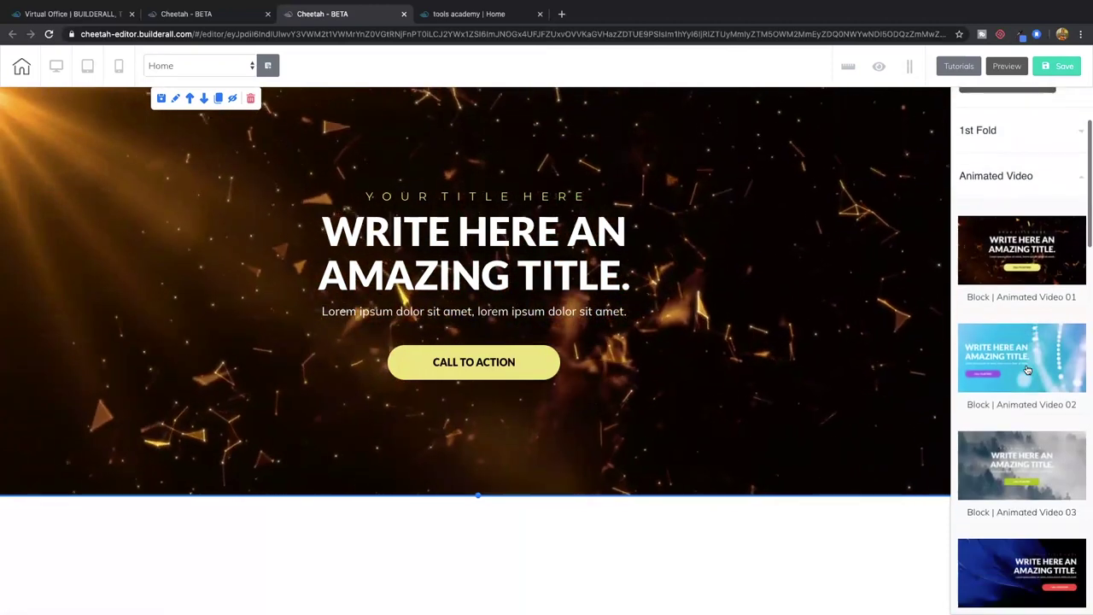
{"action": "scroll", "coordinate": [1027, 369], "scroll_direction": "down", "scroll_amount": 2}
{"action": "scroll", "coordinate": [1019, 281], "scroll_direction": "down", "scroll_amount": 2}
{"action": "scroll", "coordinate": [1029, 260], "scroll_direction": "up", "scroll_amount": 5}
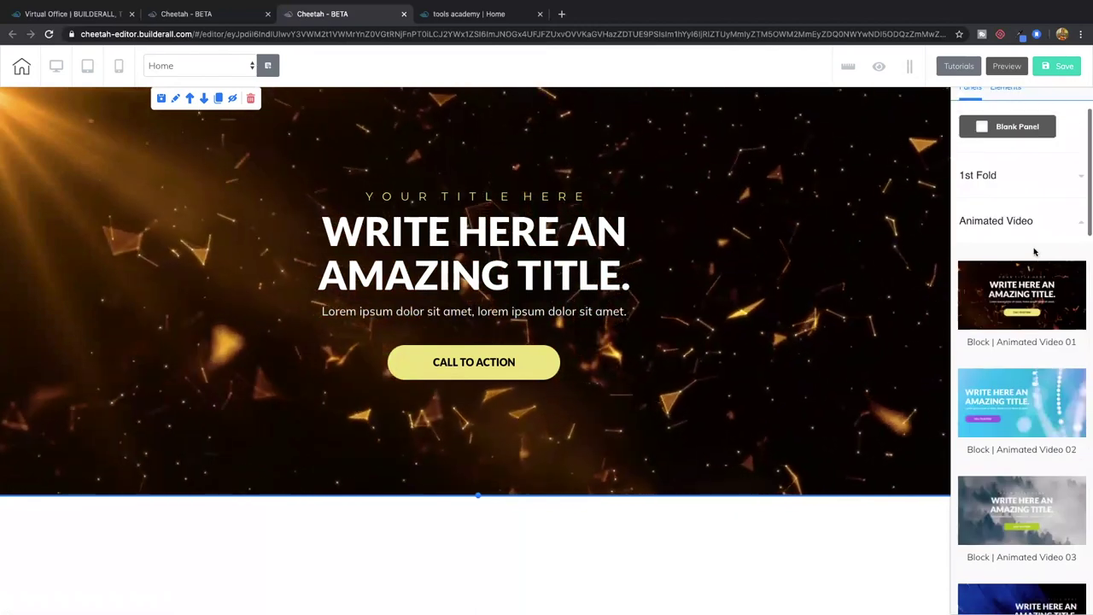
- Examine the Business Banners category, including the Candy, Snacks, Interior Designer and Food Truck banners
{"action": "left_click", "coordinate": [1045, 226]}
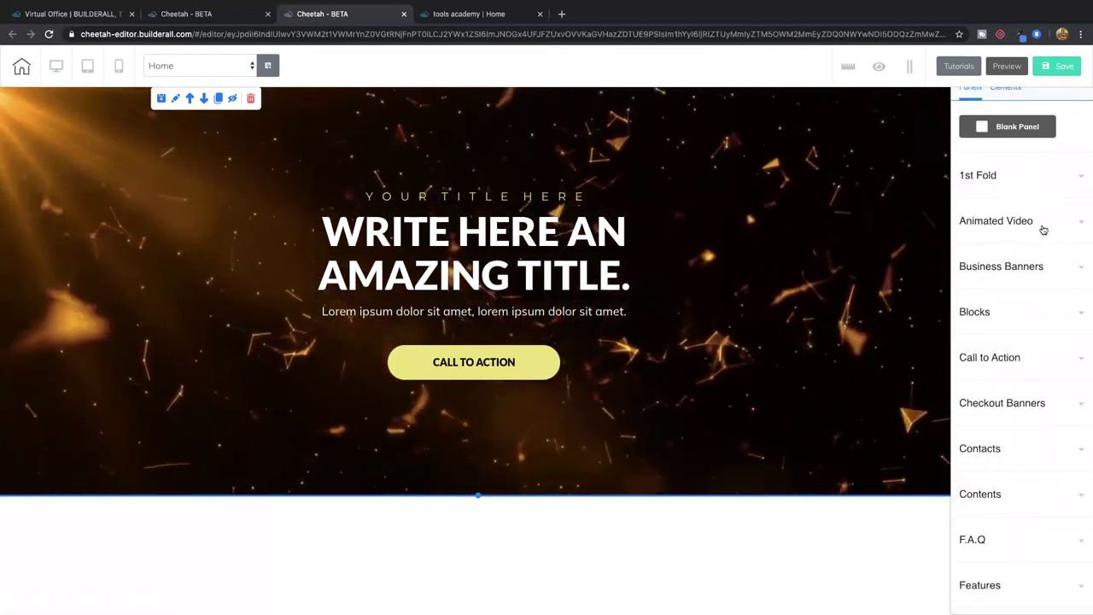
{"action": "left_click", "coordinate": [1024, 273]}
{"action": "scroll", "coordinate": [1027, 333], "scroll_direction": "down", "scroll_amount": 5}
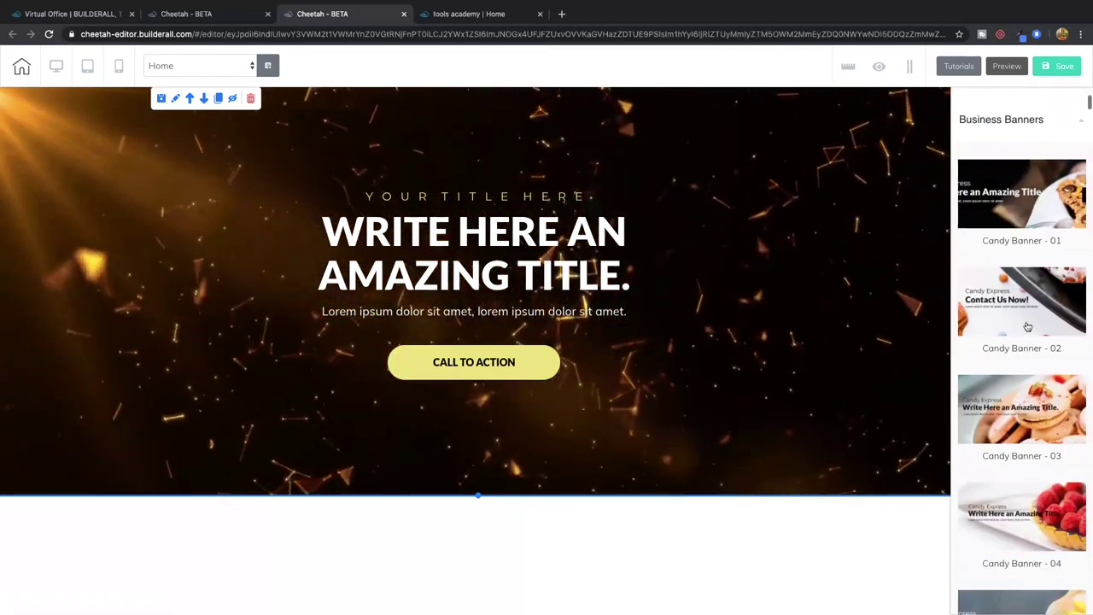
{"action": "scroll", "coordinate": [1025, 346], "scroll_direction": "down", "scroll_amount": 6}
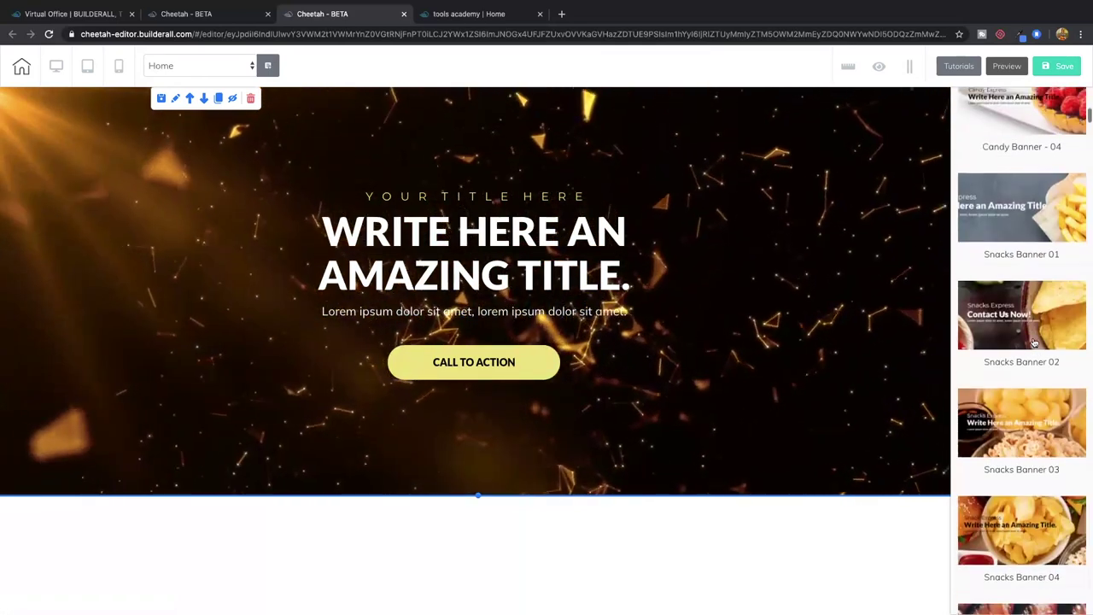
{"action": "scroll", "coordinate": [1035, 348], "scroll_direction": "down", "scroll_amount": 6}
{"action": "scroll", "coordinate": [1035, 348], "scroll_direction": "down", "scroll_amount": 4}
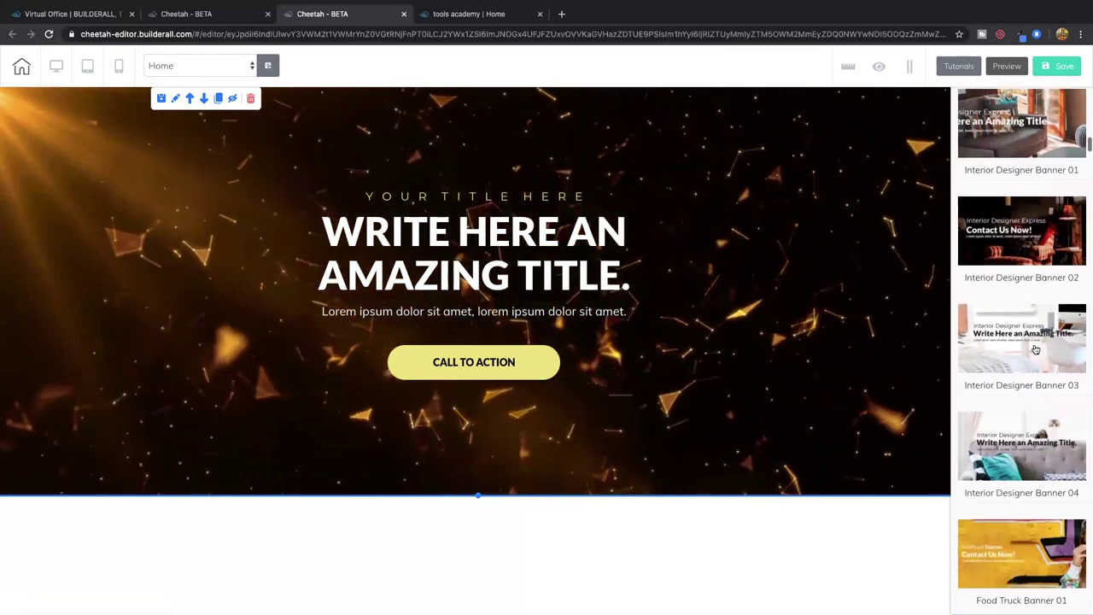
{"action": "scroll", "coordinate": [1035, 349], "scroll_direction": "up", "scroll_amount": 15}
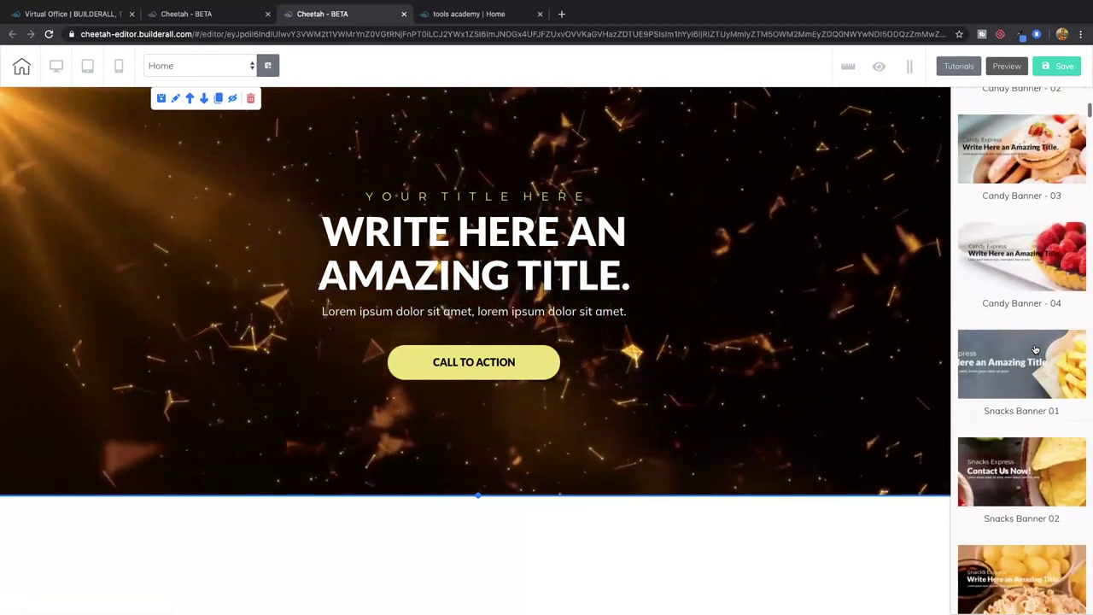
{"action": "scroll", "coordinate": [1035, 349], "scroll_direction": "up", "scroll_amount": 5}
{"action": "left_click", "coordinate": [1035, 349]}
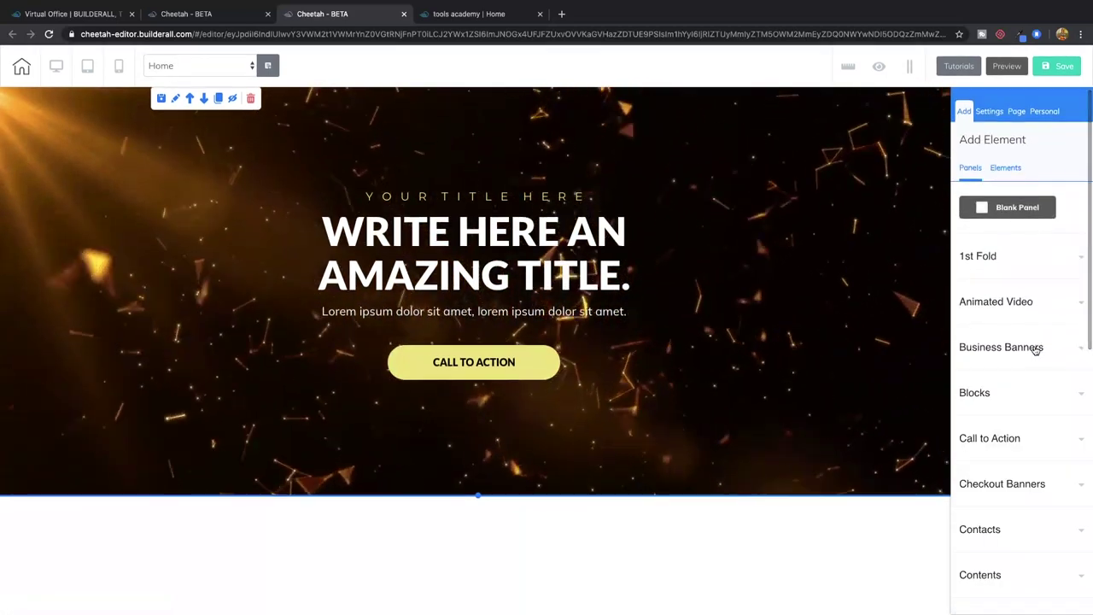
- Open the Blocks panel category and delete the animated video panel from the page
{"action": "scroll", "coordinate": [1034, 350], "scroll_direction": "down", "scroll_amount": 3}
{"action": "left_click", "coordinate": [1011, 255]}
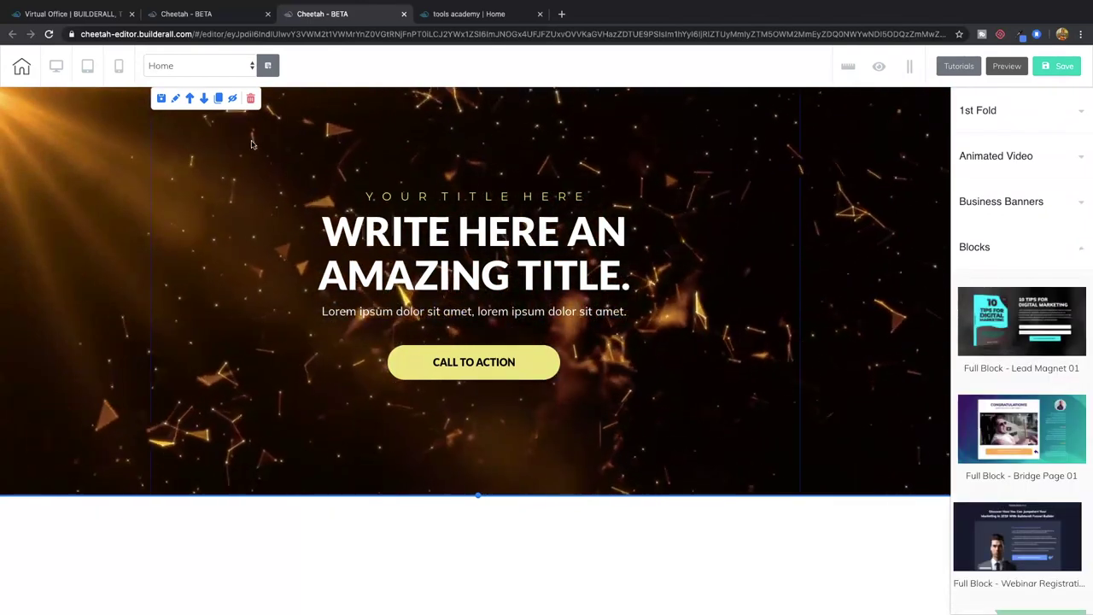
{"action": "left_click", "coordinate": [250, 98]}
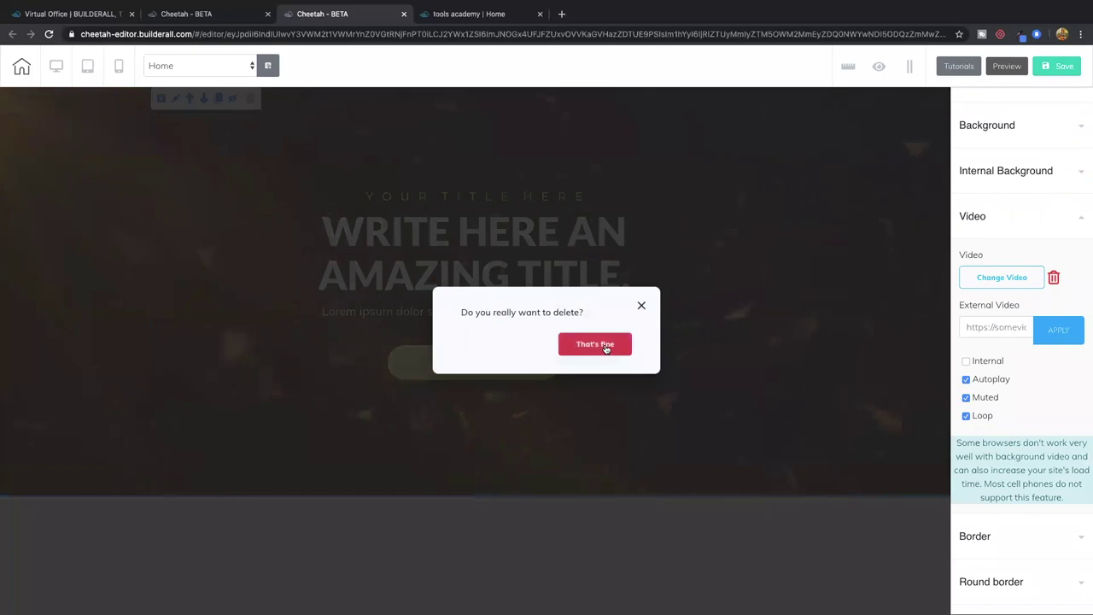
{"action": "left_click", "coordinate": [603, 345]}
- Add the Full Block - Lead Magnet 01 panel to the empty page
{"action": "left_click", "coordinate": [964, 120]}
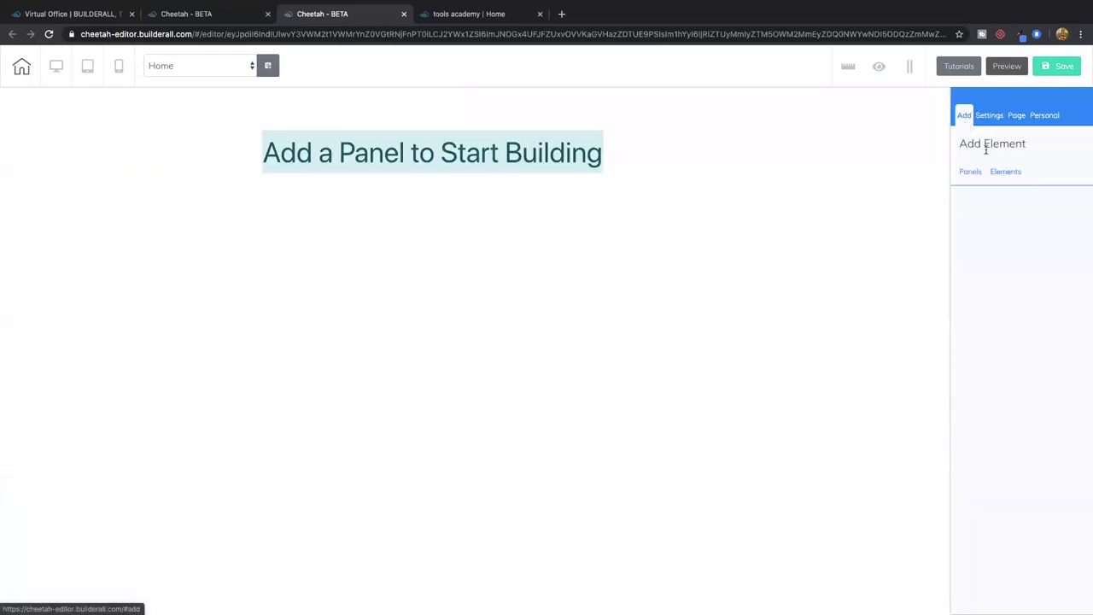
{"action": "left_click", "coordinate": [974, 174]}
{"action": "scroll", "coordinate": [1002, 305], "scroll_direction": "down", "scroll_amount": 3}
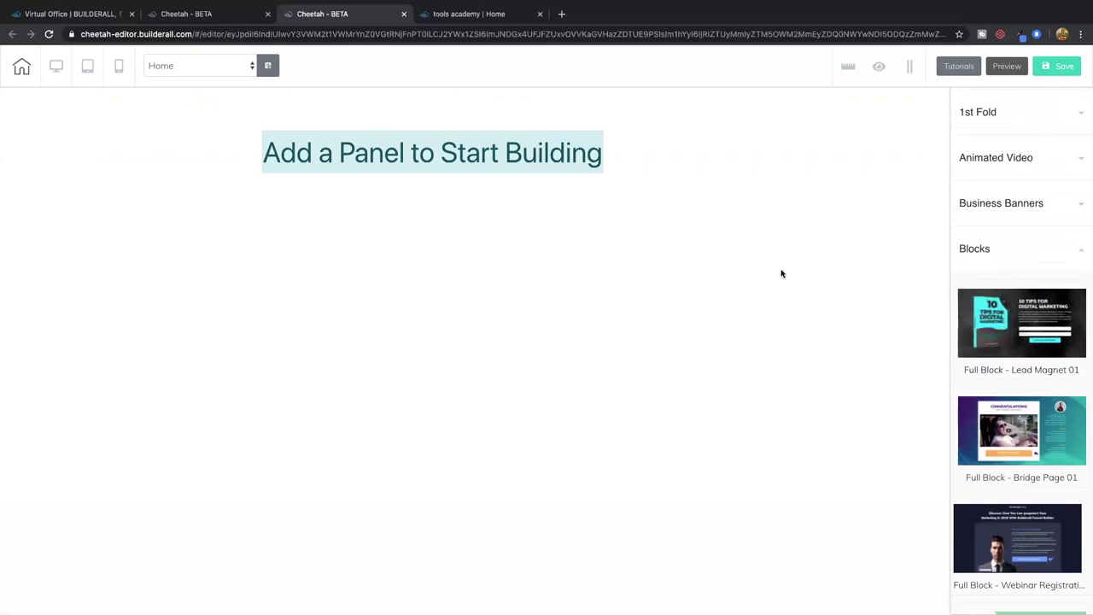
{"action": "scroll", "coordinate": [990, 312], "scroll_direction": "down", "scroll_amount": 1}
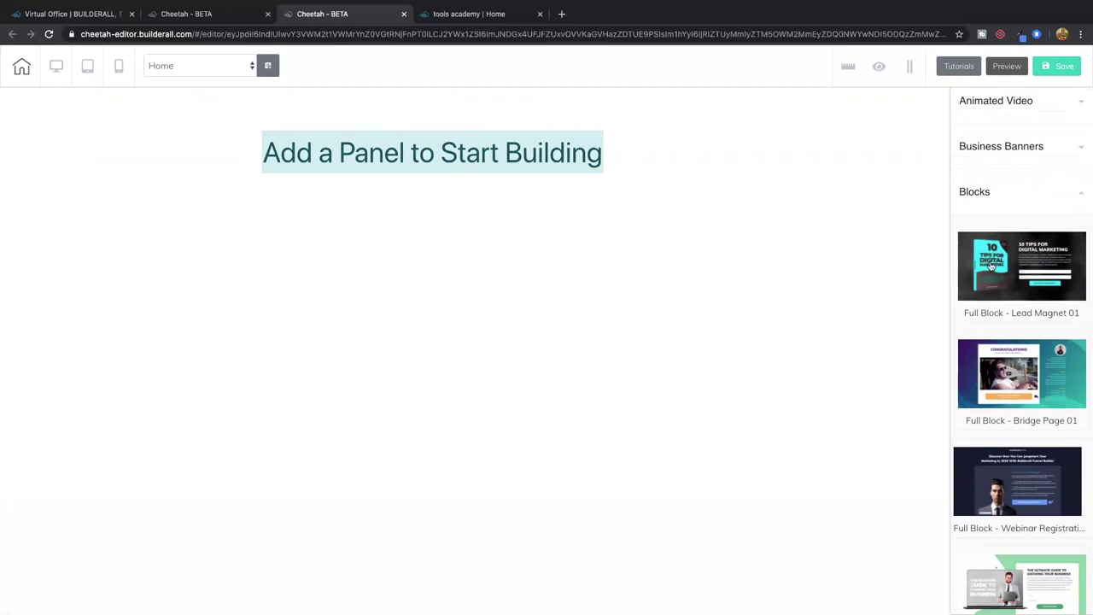
{"action": "scroll", "coordinate": [991, 266], "scroll_direction": "down", "scroll_amount": 3}
{"action": "scroll", "coordinate": [1040, 162], "scroll_direction": "up", "scroll_amount": 1}
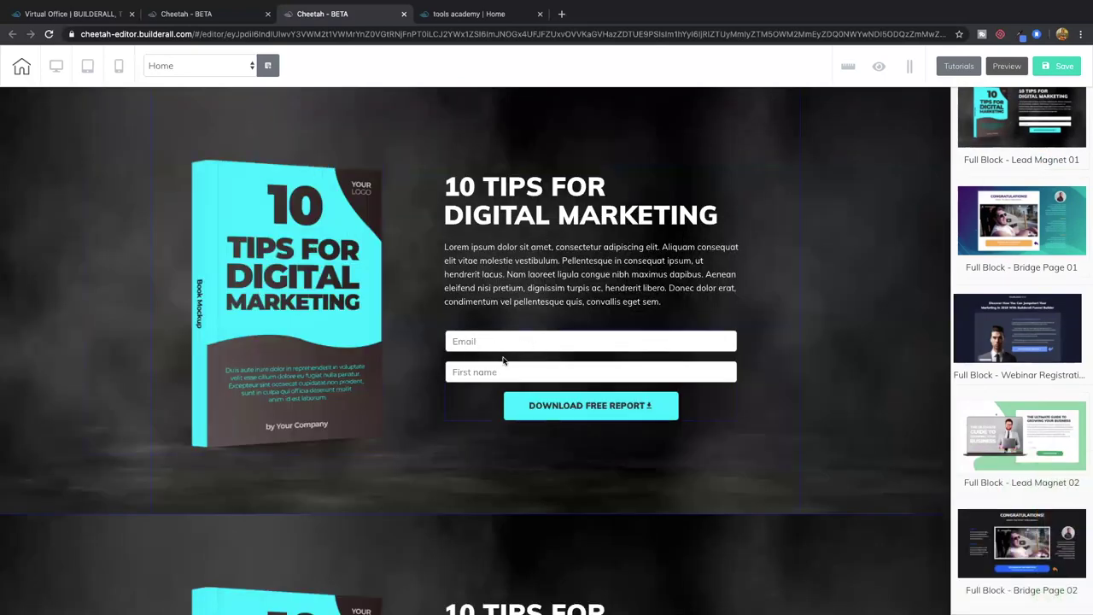
- Delete both Lead Magnet 01 panels from the page
{"action": "left_click", "coordinate": [122, 105]}
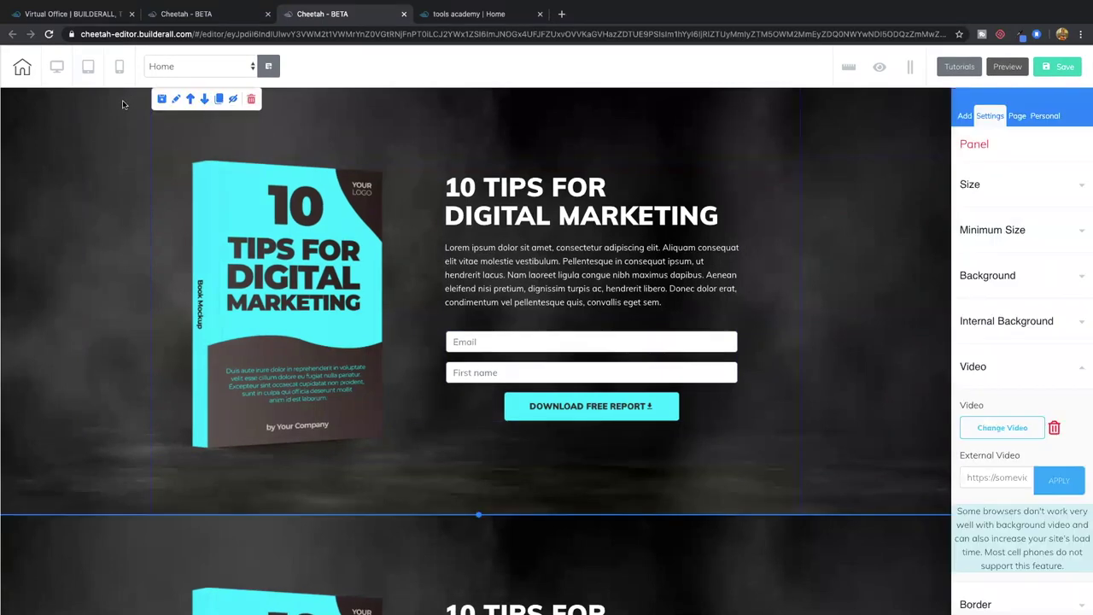
{"action": "left_click", "coordinate": [250, 100]}
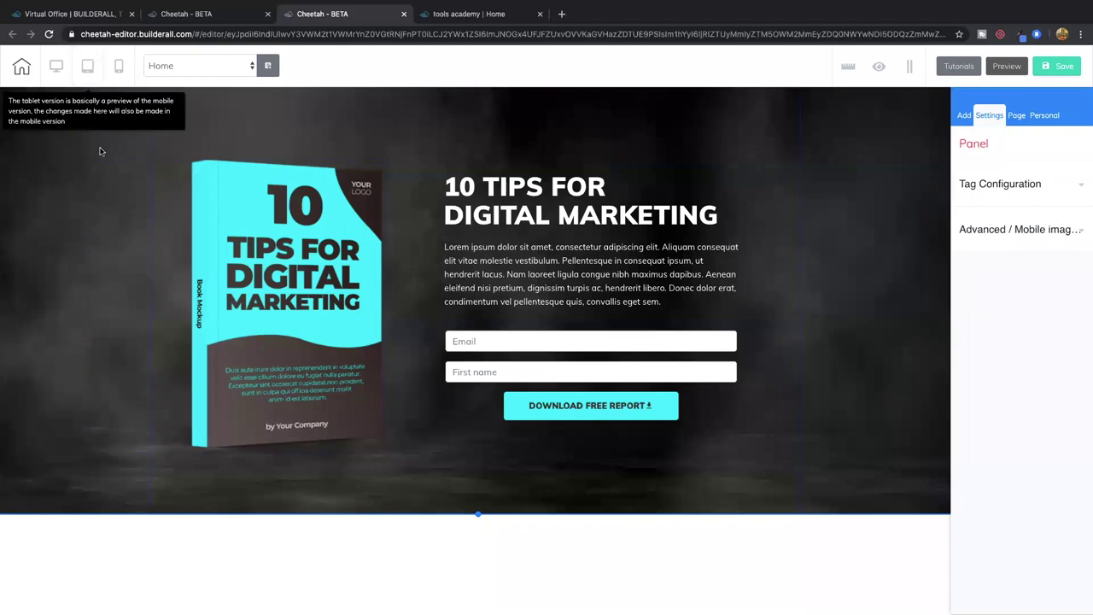
{"action": "left_click", "coordinate": [100, 152]}
{"action": "left_click", "coordinate": [247, 98]}
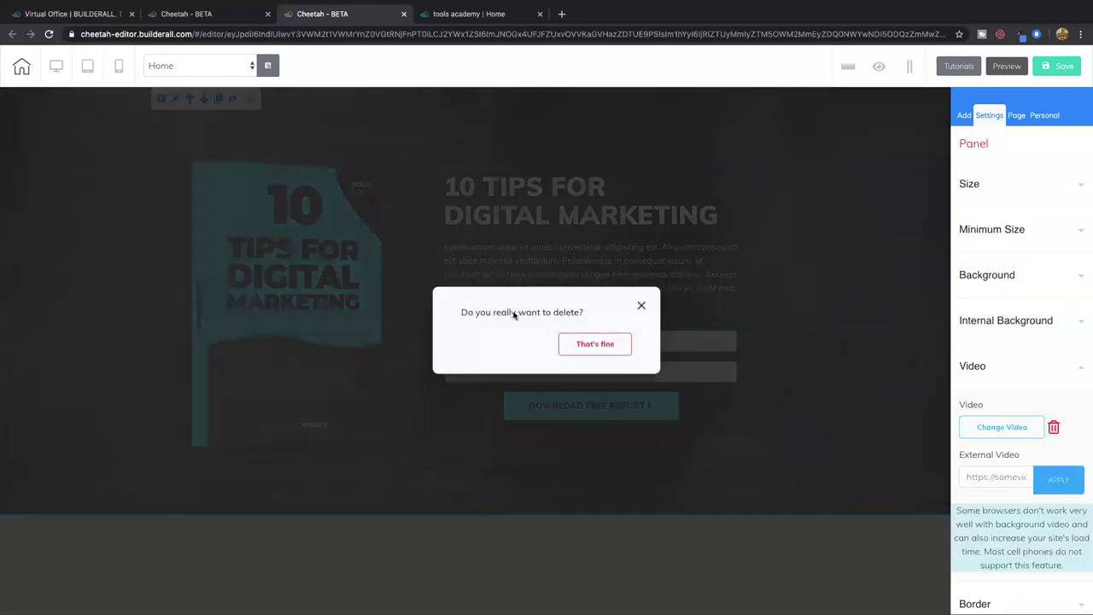
{"action": "left_click", "coordinate": [591, 343]}
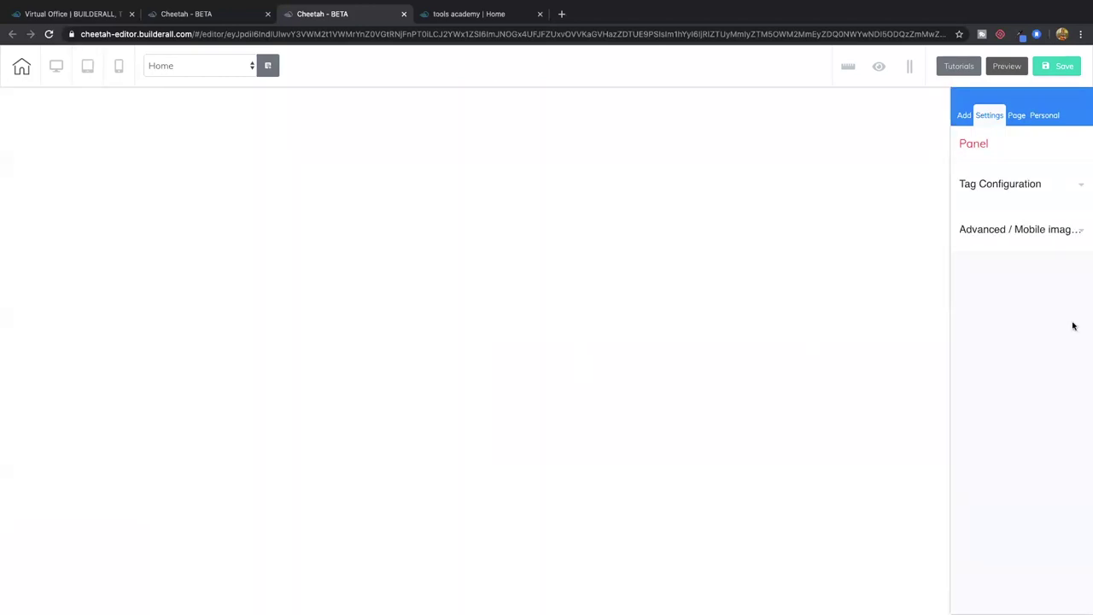
- Add the purple Full Block - Webinar Registration panel to the empty page and review its content
{"action": "left_click", "coordinate": [963, 115]}
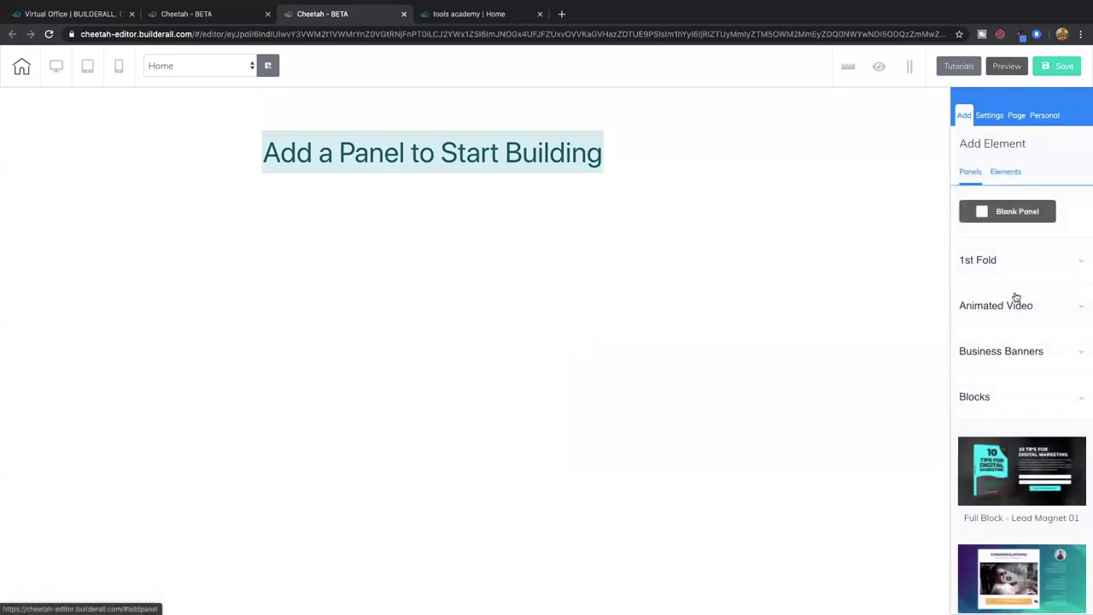
{"action": "scroll", "coordinate": [1025, 352], "scroll_direction": "down", "scroll_amount": 5}
{"action": "scroll", "coordinate": [1021, 352], "scroll_direction": "down", "scroll_amount": 3}
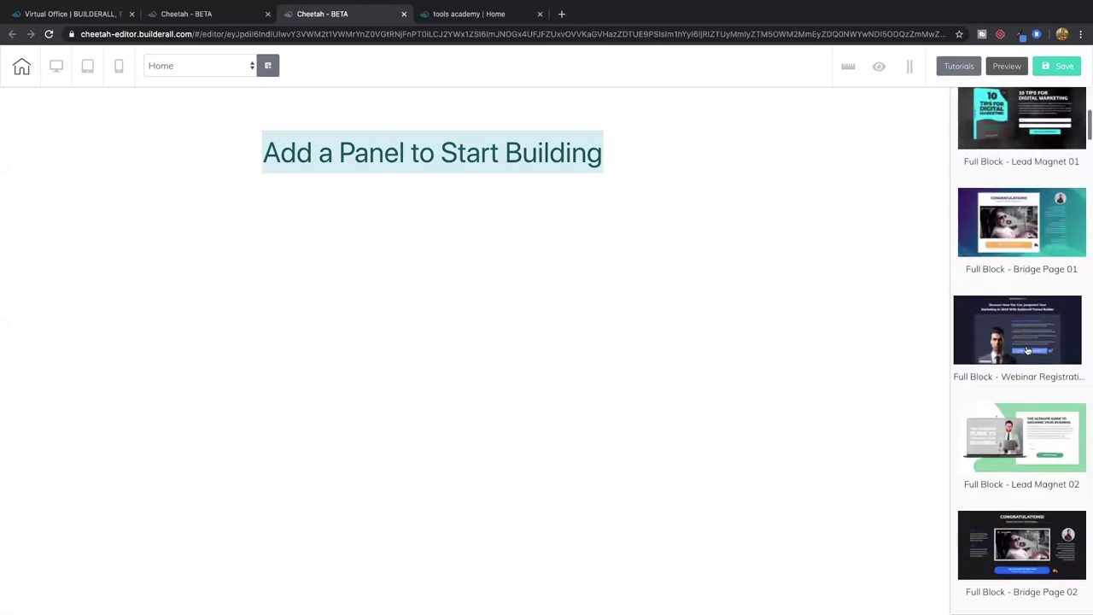
{"action": "scroll", "coordinate": [1029, 393], "scroll_direction": "down", "scroll_amount": 2}
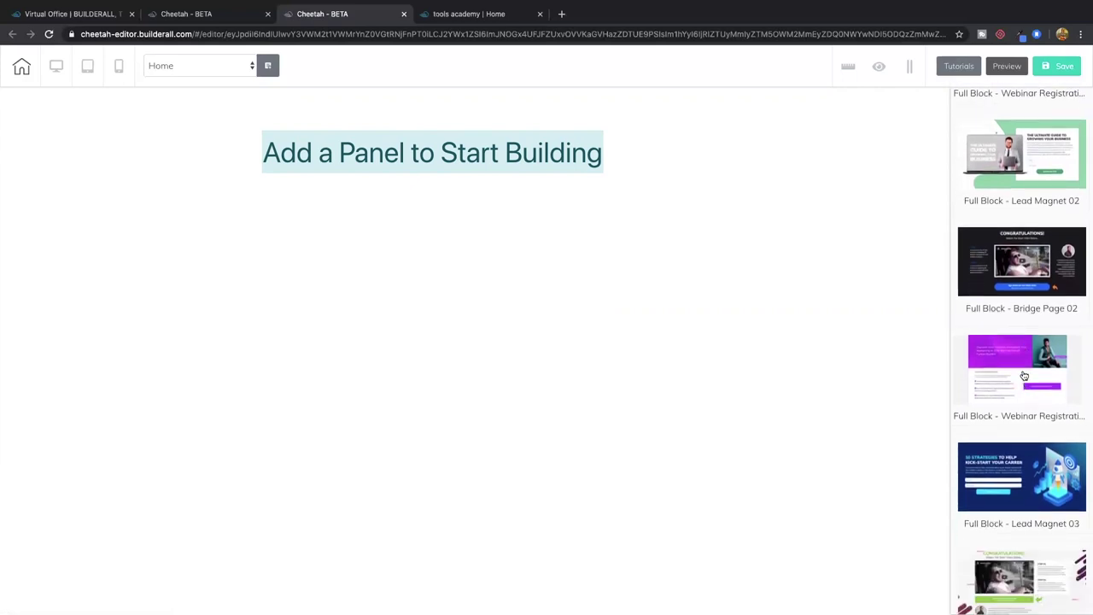
{"action": "left_click", "coordinate": [1024, 375]}
{"action": "scroll", "coordinate": [339, 297], "scroll_direction": "down", "scroll_amount": 2}
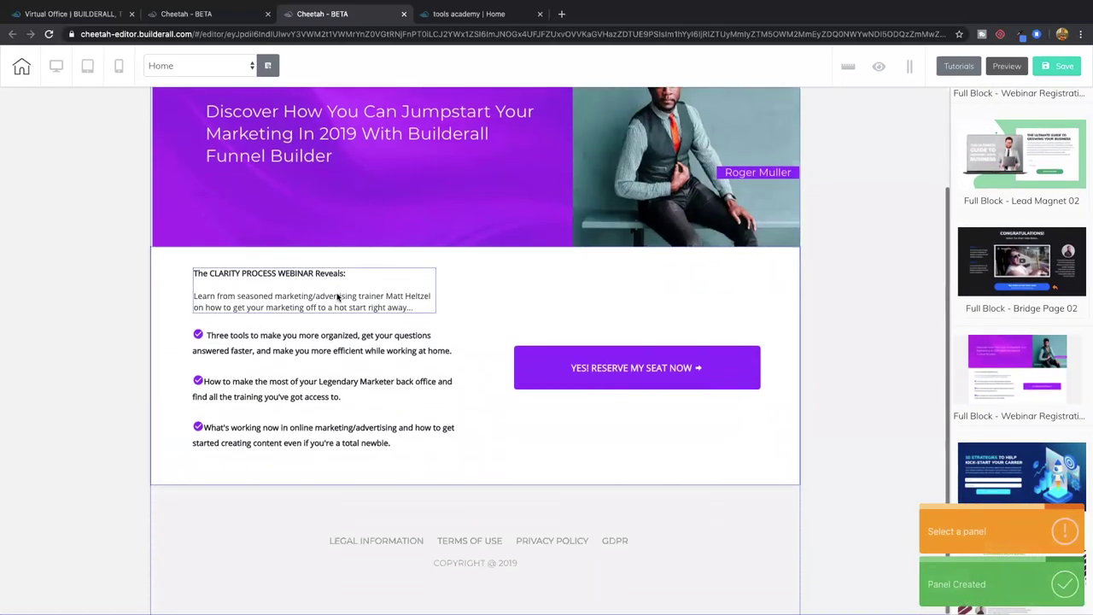
{"action": "scroll", "coordinate": [339, 297], "scroll_direction": "up", "scroll_amount": 1}
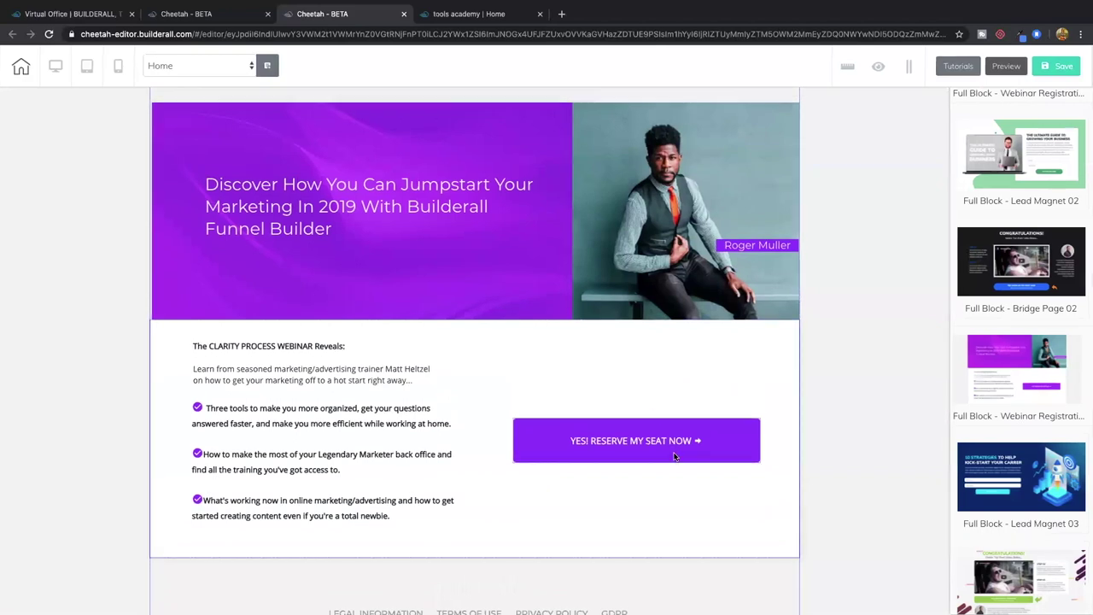
- Look through the other panel categories, including Contacts, Checkout Banners, Contents, F.A.Q and Funnel
{"action": "scroll", "coordinate": [1032, 345], "scroll_direction": "up", "scroll_amount": 5}
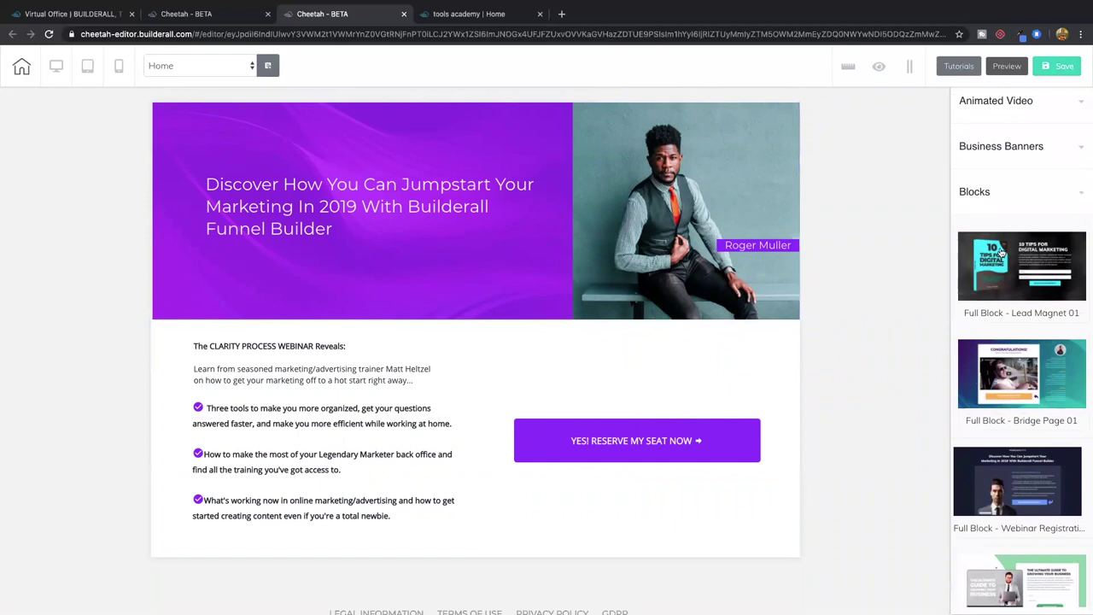
{"action": "scroll", "coordinate": [1002, 308], "scroll_direction": "down", "scroll_amount": 1}
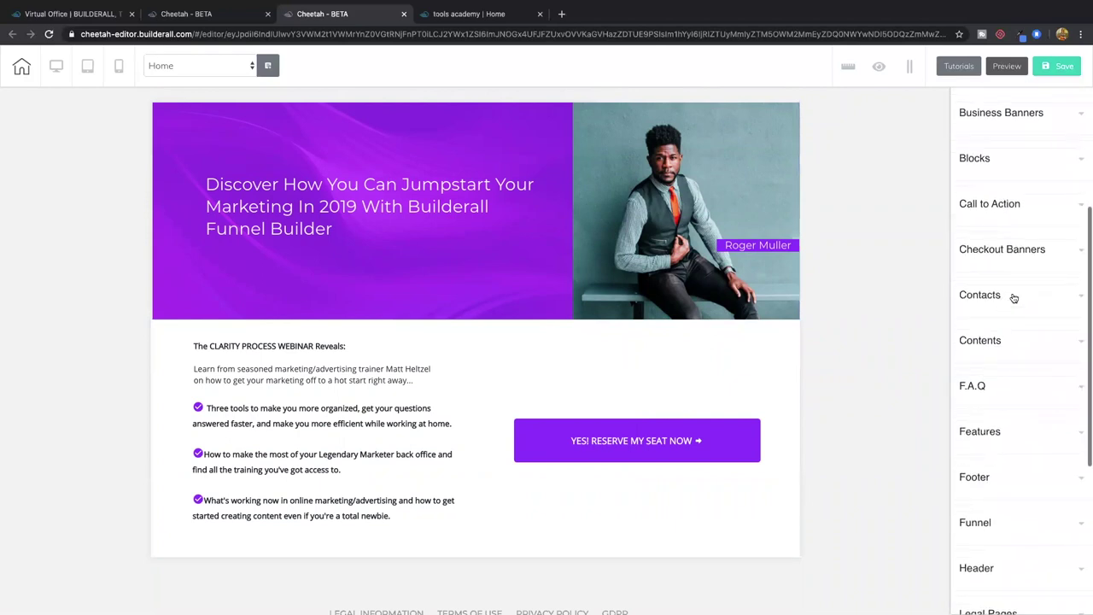
{"action": "left_click", "coordinate": [1013, 297]}
{"action": "left_click", "coordinate": [1013, 297]}
{"action": "left_click", "coordinate": [1019, 251]}
{"action": "left_click", "coordinate": [1019, 252]}
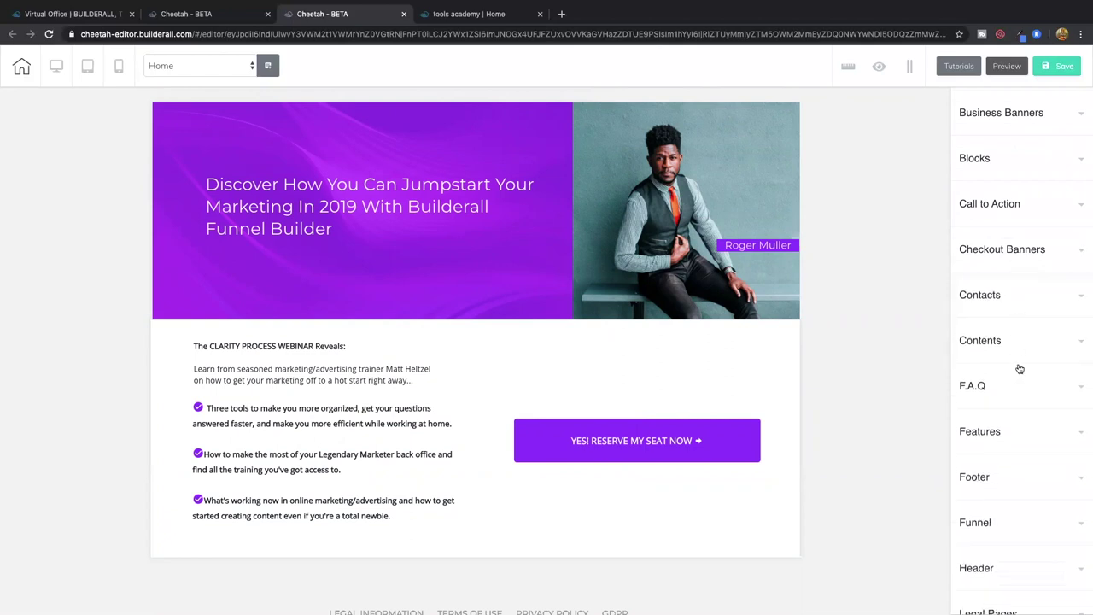
{"action": "left_click", "coordinate": [1021, 346]}
{"action": "left_click", "coordinate": [1021, 346]}
{"action": "left_click", "coordinate": [1015, 391]}
{"action": "left_click", "coordinate": [1014, 391]}
{"action": "scroll", "coordinate": [1014, 395], "scroll_direction": "down", "scroll_amount": 5}
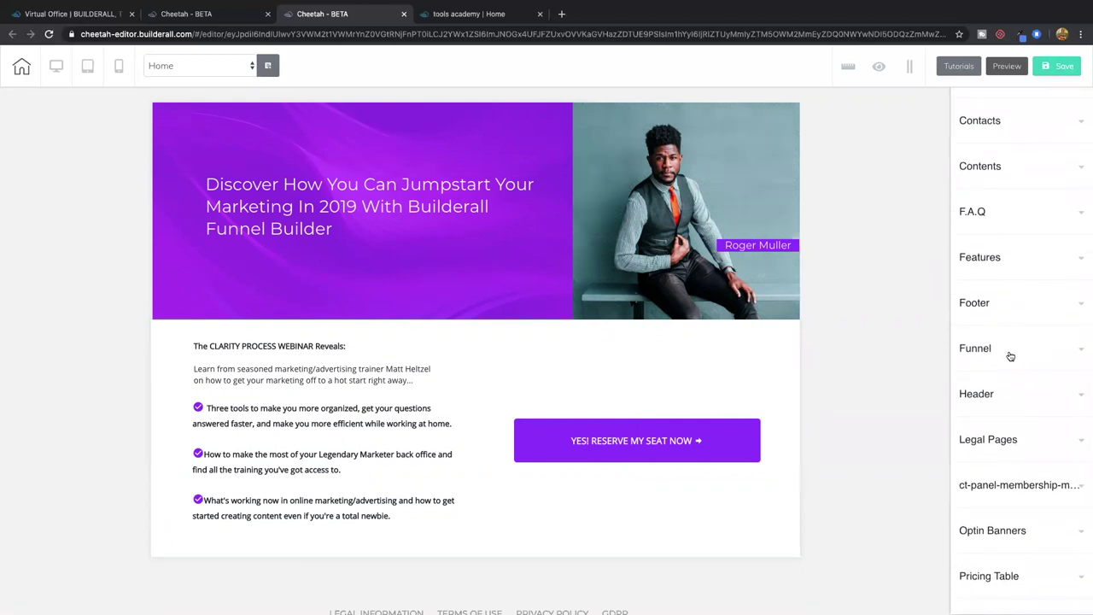
{"action": "left_click", "coordinate": [1010, 356]}
{"action": "left_click", "coordinate": [1011, 356]}
- Add the Privacy Policy panel from the Legal Pages category below the webinar registration block
{"action": "scroll", "coordinate": [1009, 397], "scroll_direction": "down", "scroll_amount": 2}
{"action": "left_click", "coordinate": [1026, 365]}
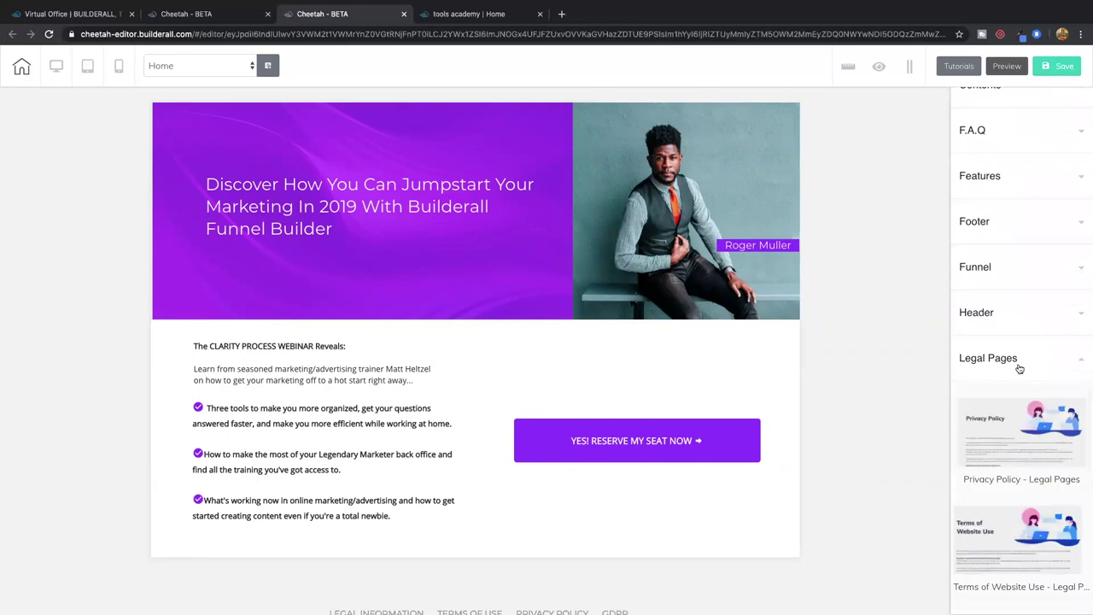
{"action": "scroll", "coordinate": [1017, 370], "scroll_direction": "down", "scroll_amount": 4}
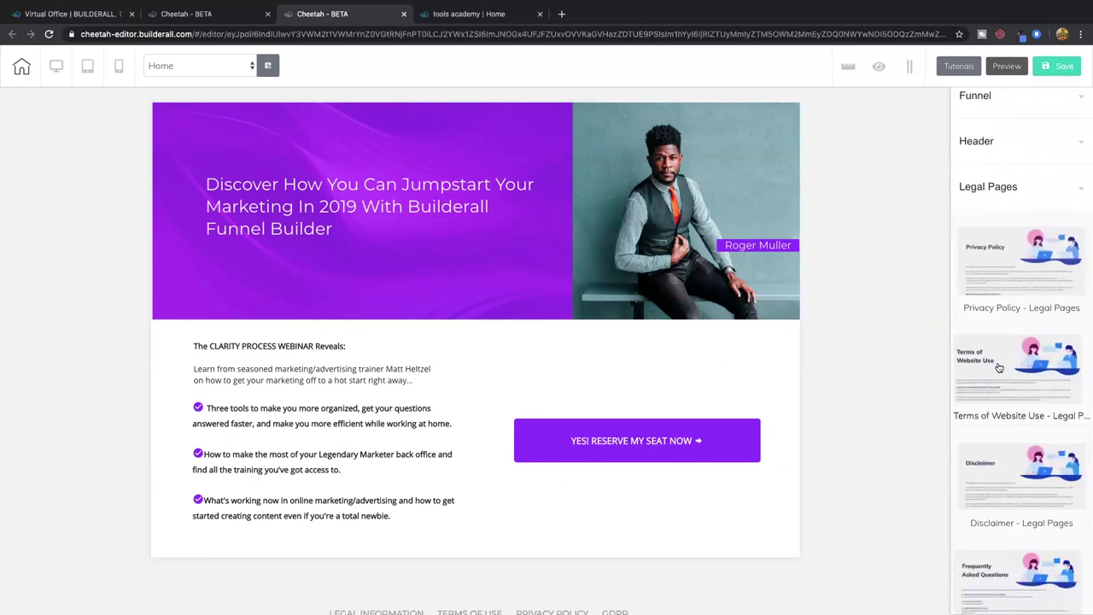
{"action": "left_click", "coordinate": [1023, 281]}
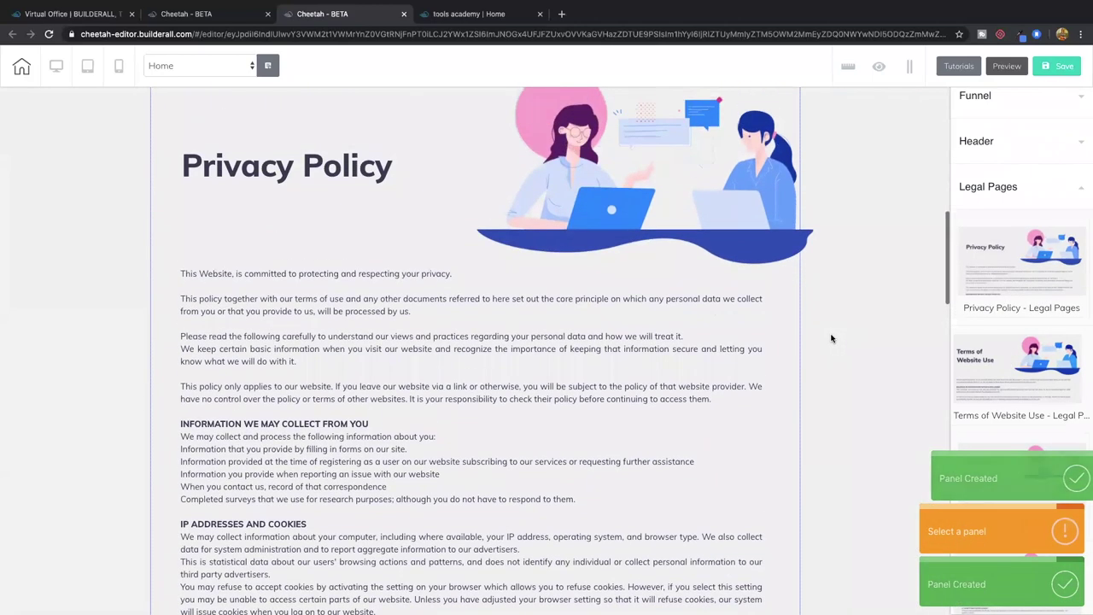
- Delete the duplicate Privacy Policy panel below the first one
{"action": "scroll", "coordinate": [505, 336], "scroll_direction": "down", "scroll_amount": 6}
{"action": "scroll", "coordinate": [505, 336], "scroll_direction": "down", "scroll_amount": 3}
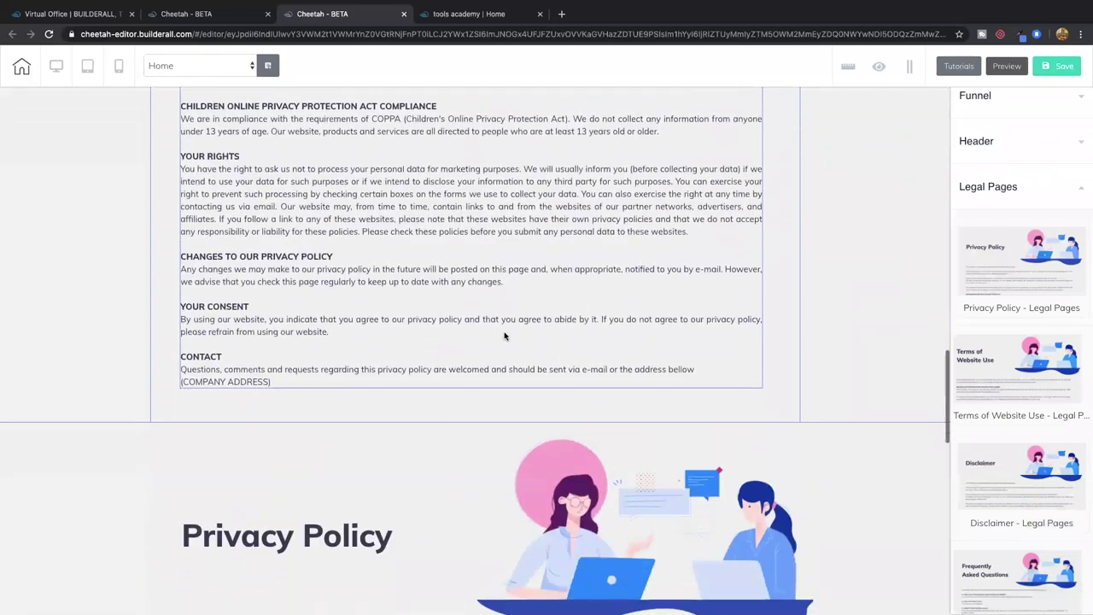
{"action": "left_click", "coordinate": [162, 374]}
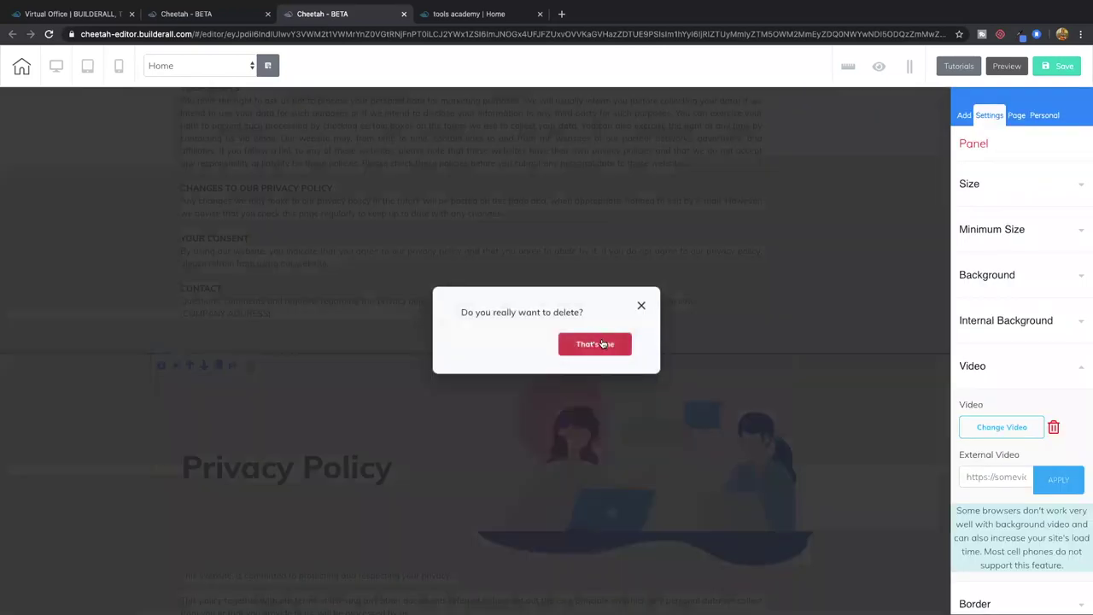
{"action": "key", "text": "Return"}
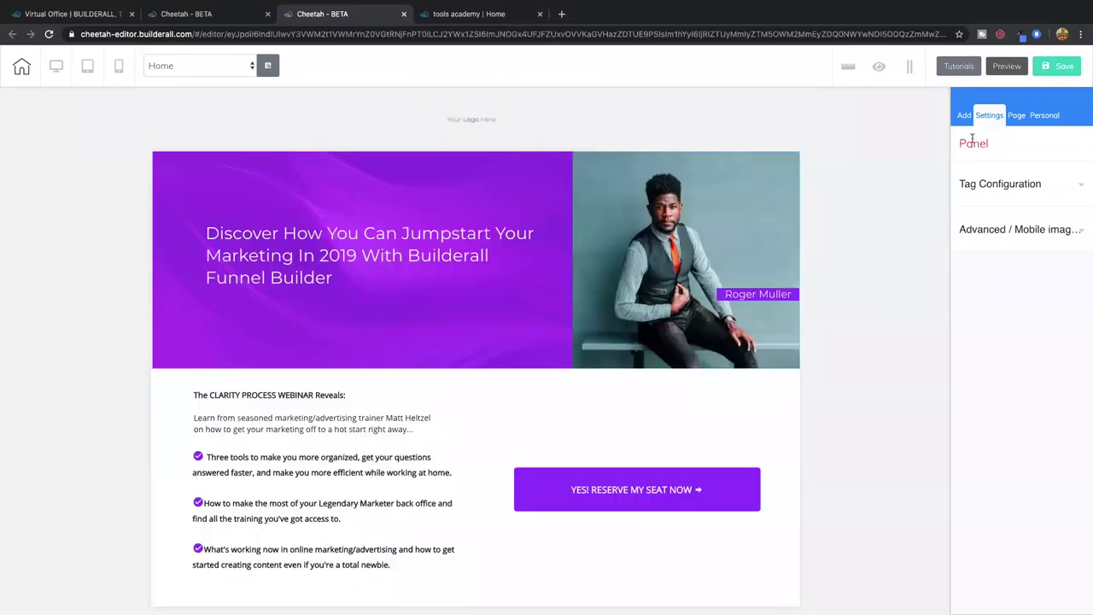
- Collapse the Legal Pages panel category and expand the Optin Banners category to view its ready-made panels
{"action": "left_click", "coordinate": [964, 116]}
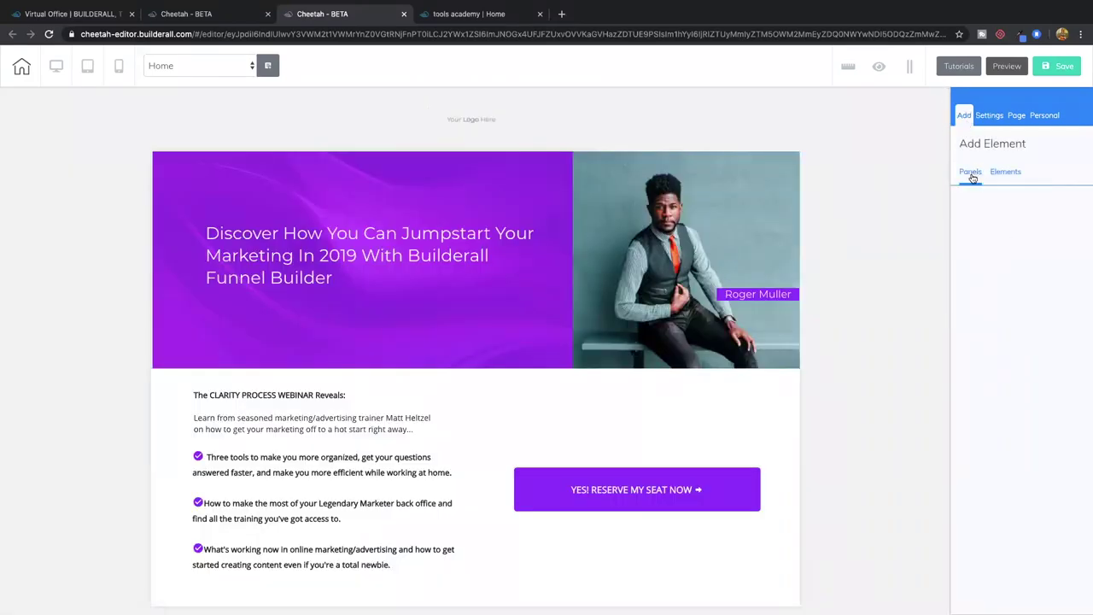
{"action": "scroll", "coordinate": [1046, 350], "scroll_direction": "down", "scroll_amount": 7}
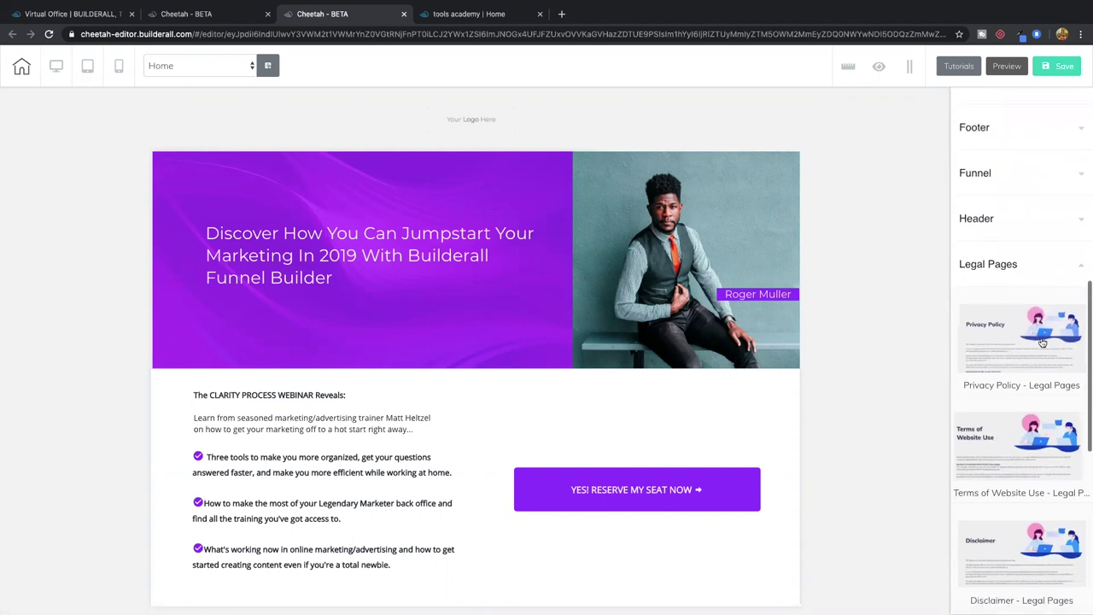
{"action": "left_click", "coordinate": [1012, 268]}
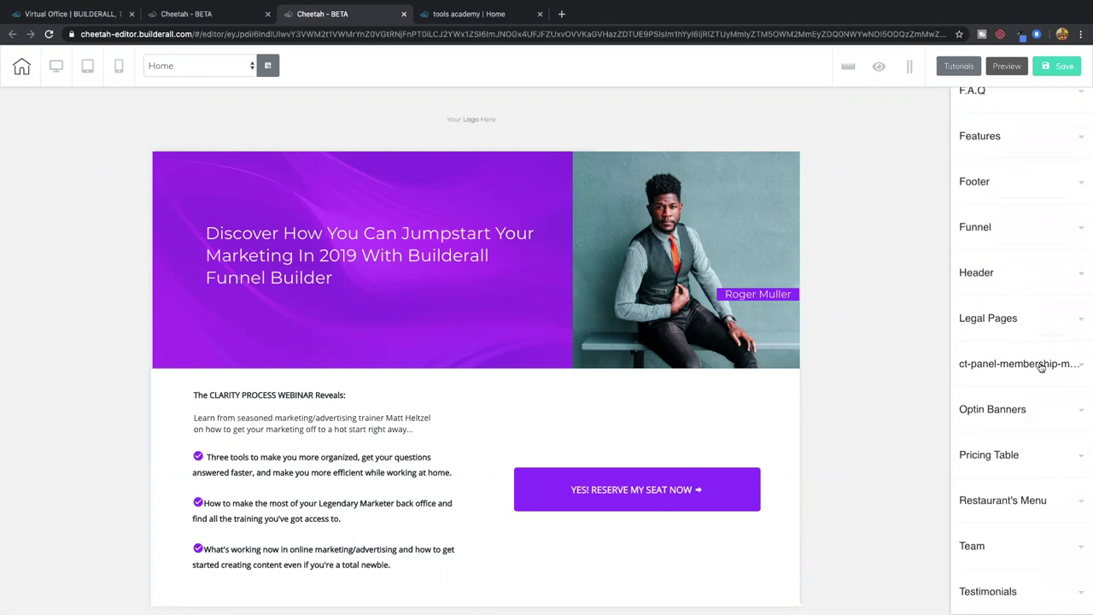
{"action": "left_click", "coordinate": [1018, 411]}
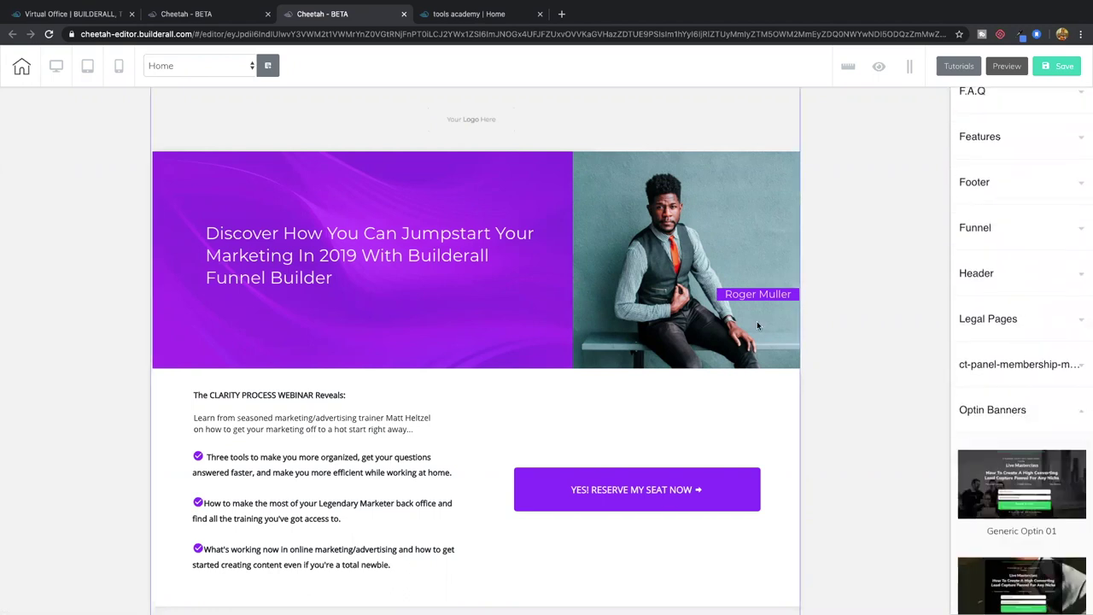
- Delete the purple webinar registration panel from the Home page and confirm the deletion
{"action": "left_click", "coordinate": [257, 125]}
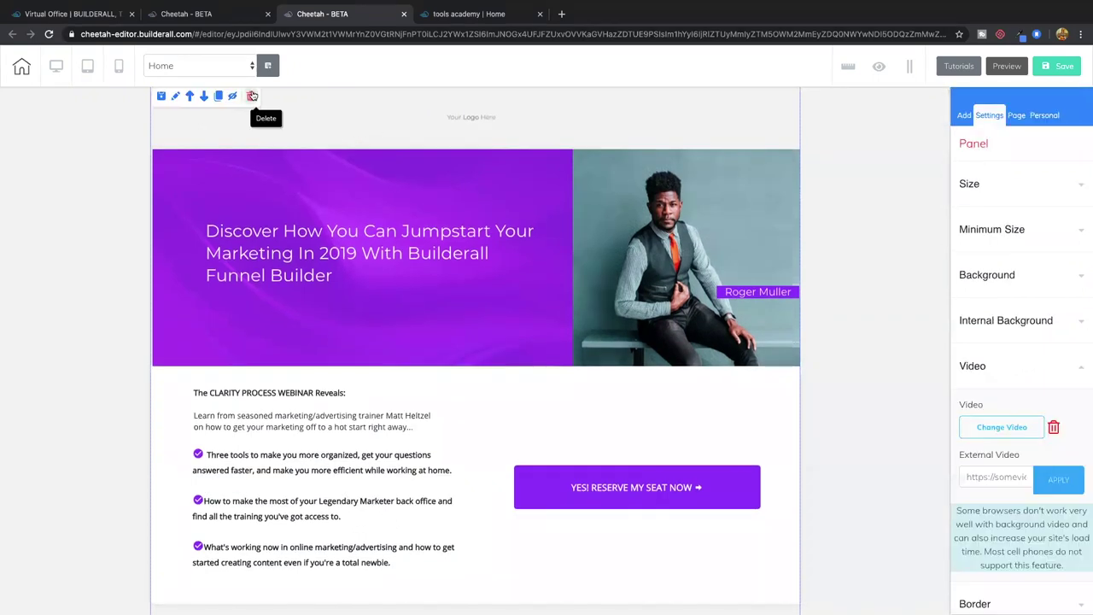
{"action": "left_click", "coordinate": [252, 96]}
{"action": "left_click", "coordinate": [610, 344]}
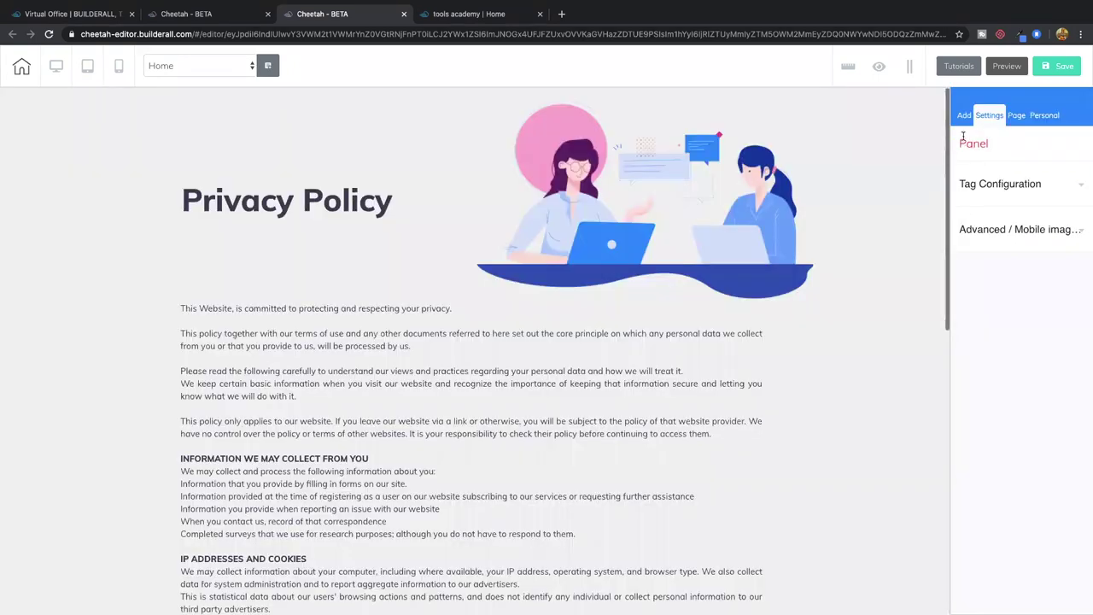
- Add the Generic Optin 01 panel from the Optin Banners category to the Home page
{"action": "left_click", "coordinate": [963, 116]}
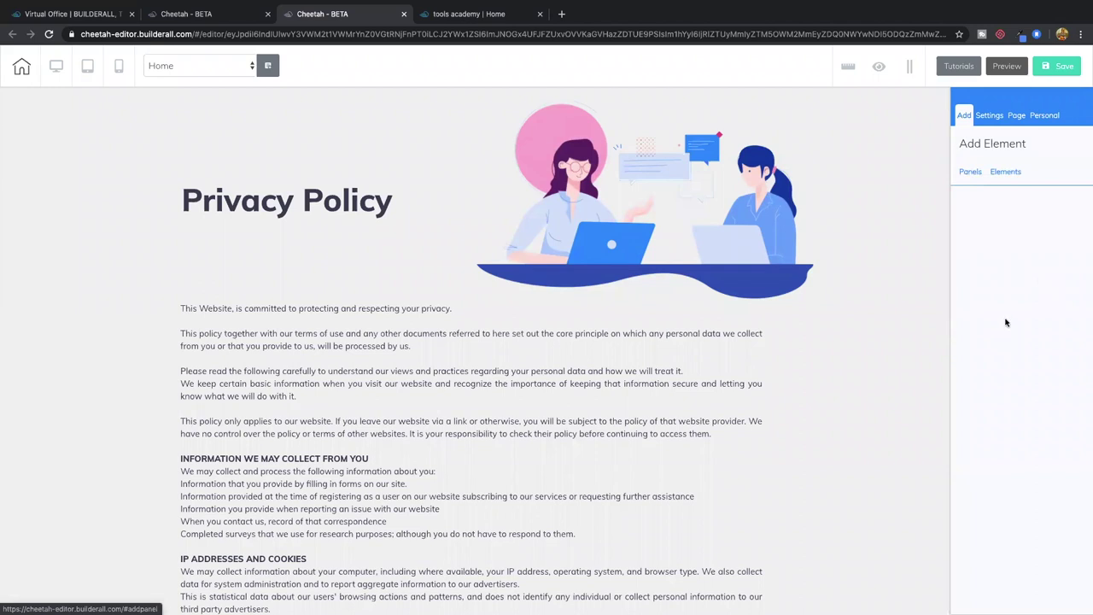
{"action": "left_click", "coordinate": [970, 172]}
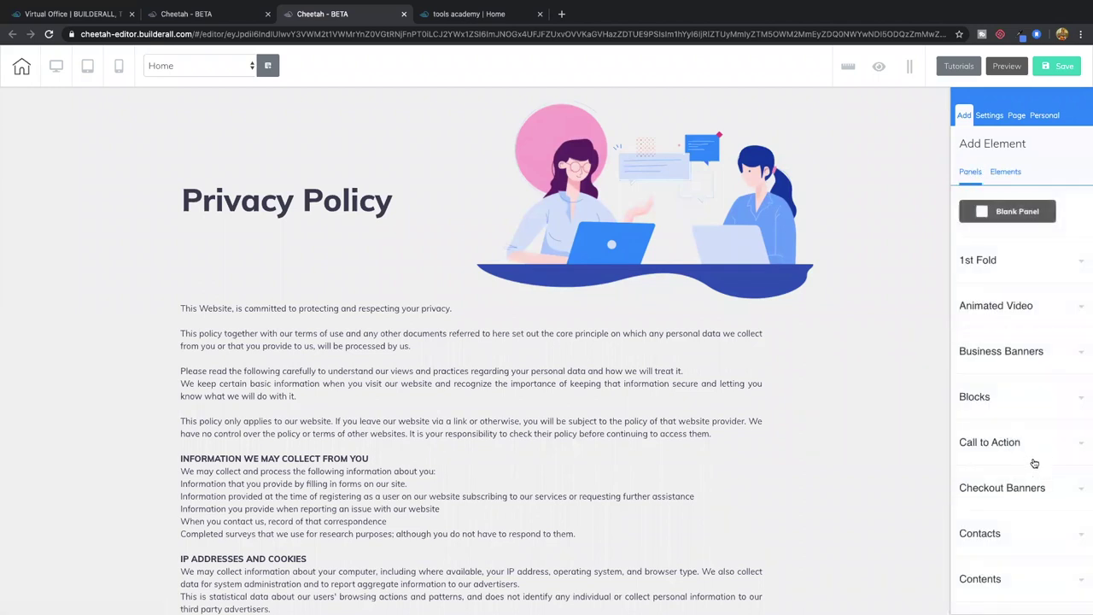
{"action": "scroll", "coordinate": [1035, 463], "scroll_direction": "down", "scroll_amount": 7}
{"action": "left_click", "coordinate": [1029, 458]}
{"action": "scroll", "coordinate": [1024, 410], "scroll_direction": "up", "scroll_amount": 2}
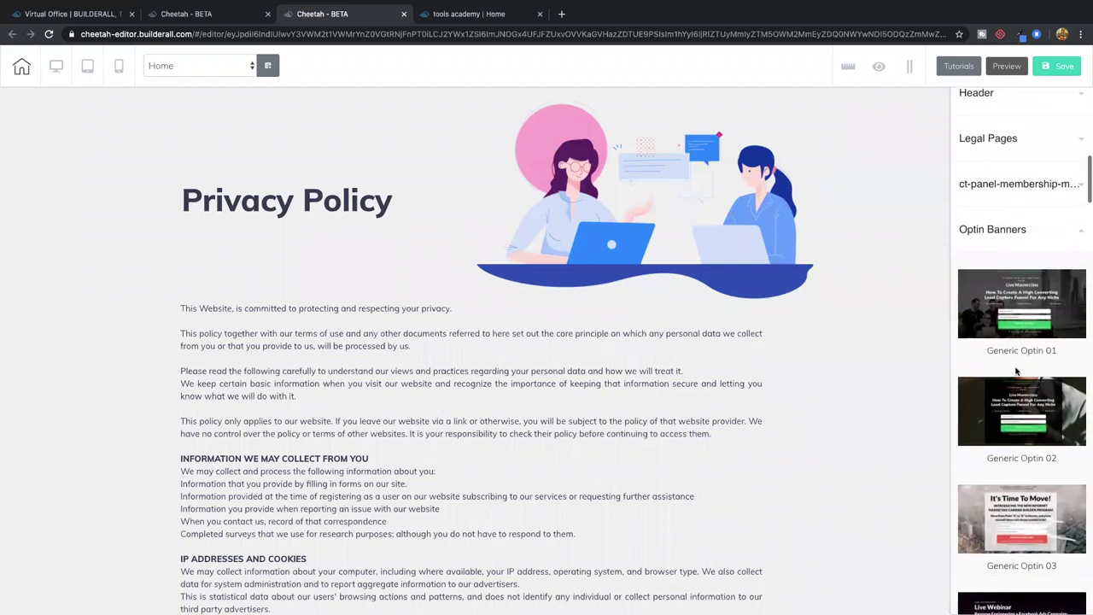
{"action": "left_click", "coordinate": [1018, 279]}
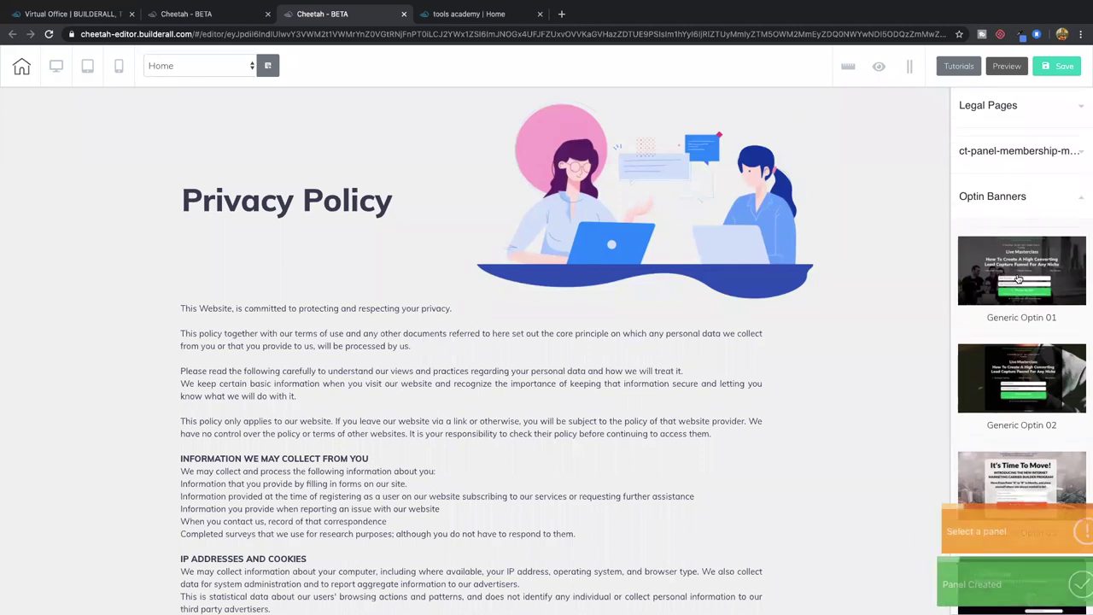
- Delete the Privacy Policy panel above the opt-in banner and confirm the deletion
{"action": "left_click", "coordinate": [226, 117]}
{"action": "left_click", "coordinate": [250, 99]}
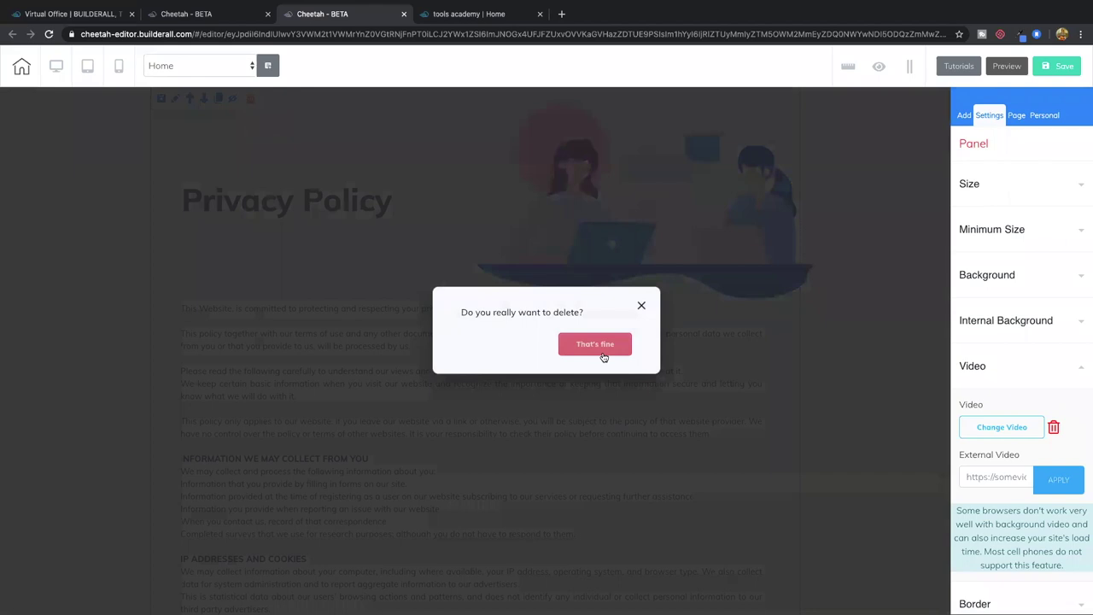
{"action": "left_click", "coordinate": [561, 335]}
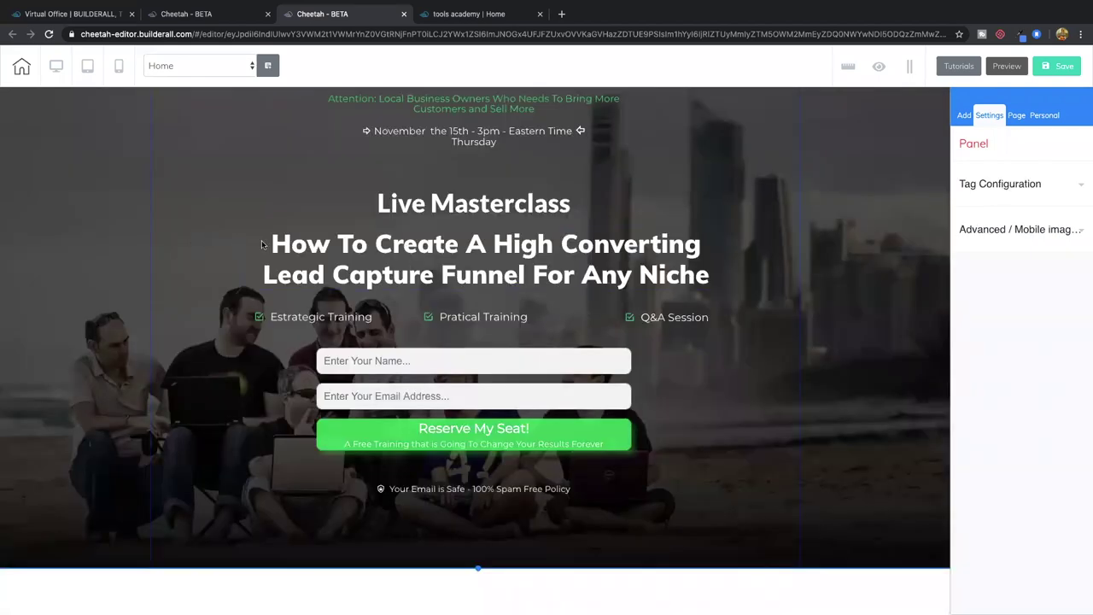
- Expand the Animated Video category in the list of ready-made panels
{"action": "left_click", "coordinate": [964, 120]}
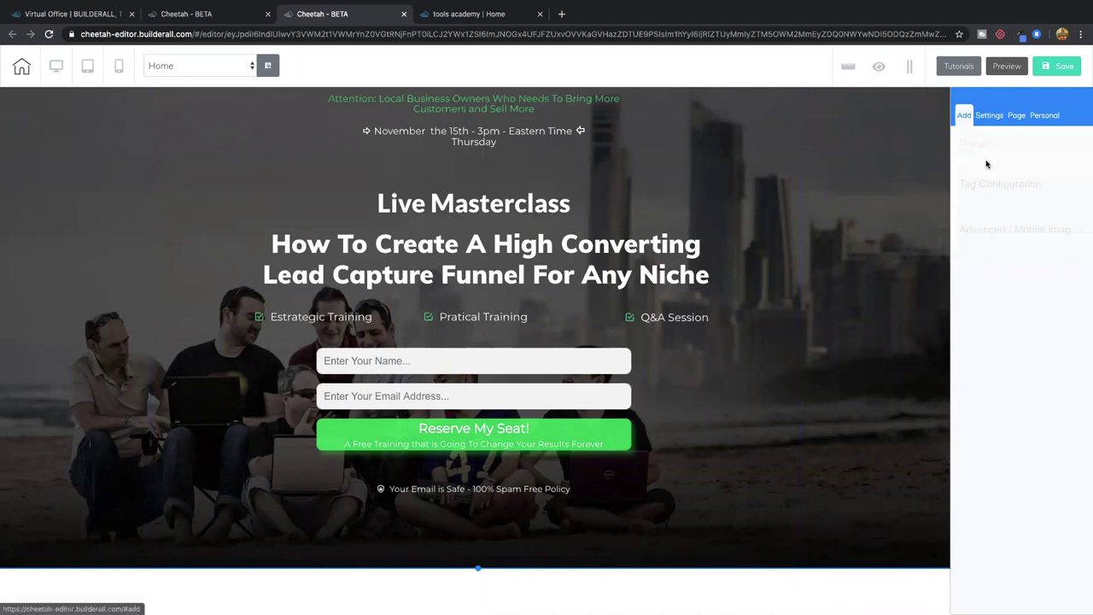
{"action": "left_click", "coordinate": [973, 181]}
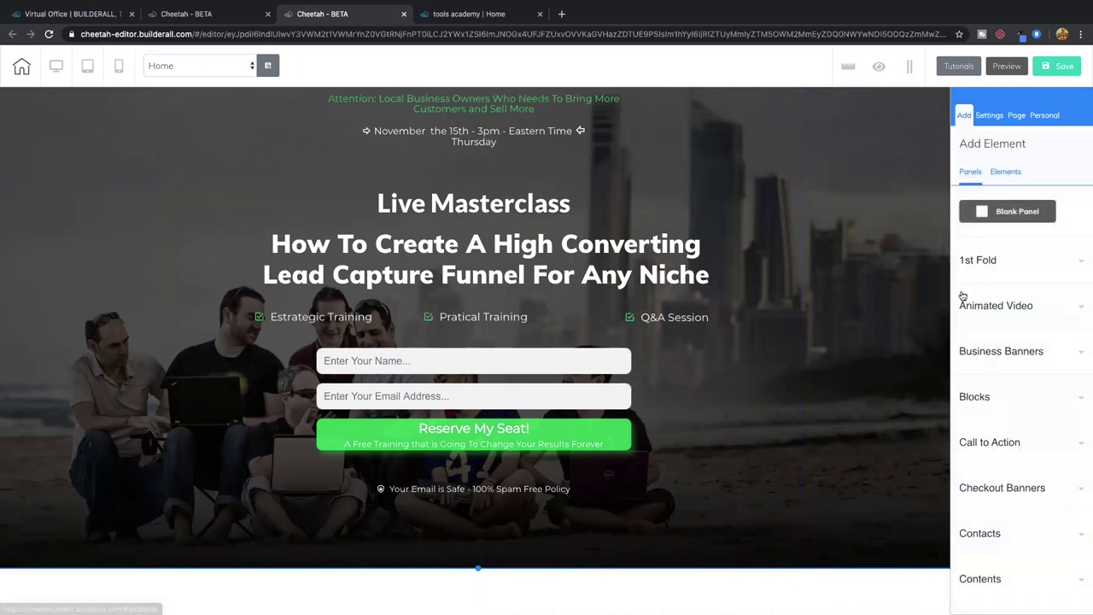
{"action": "left_click", "coordinate": [1044, 313]}
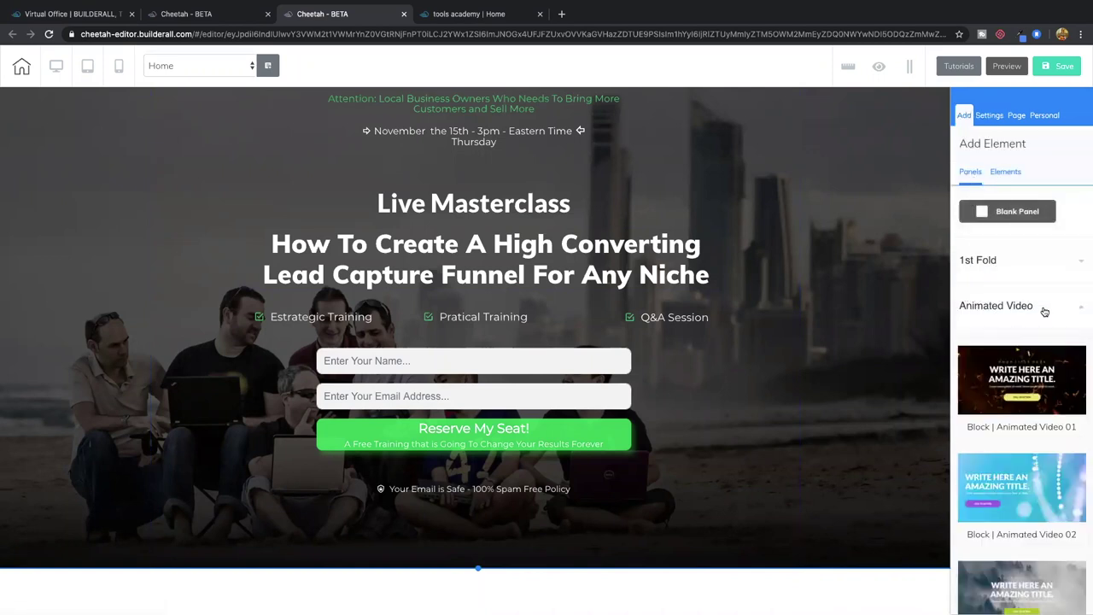
- Add the Animated Video 03 block to the page and move it above the Live Masterclass panel
{"action": "scroll", "coordinate": [1039, 368], "scroll_direction": "down", "scroll_amount": 3}
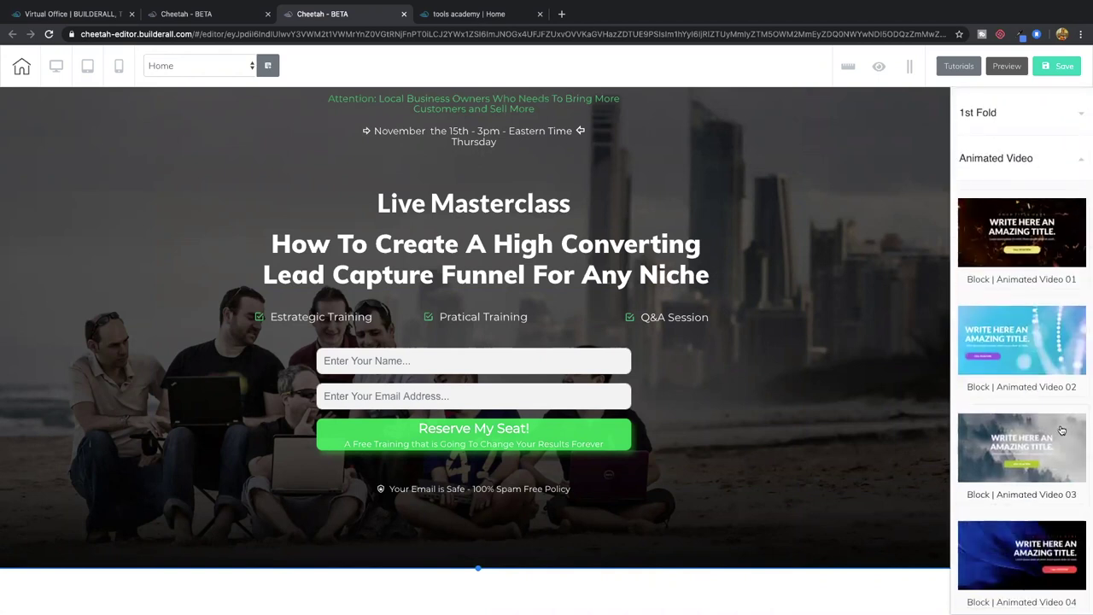
{"action": "left_click_drag", "start_coordinate": [809, 367], "coordinate": [511, 330]}
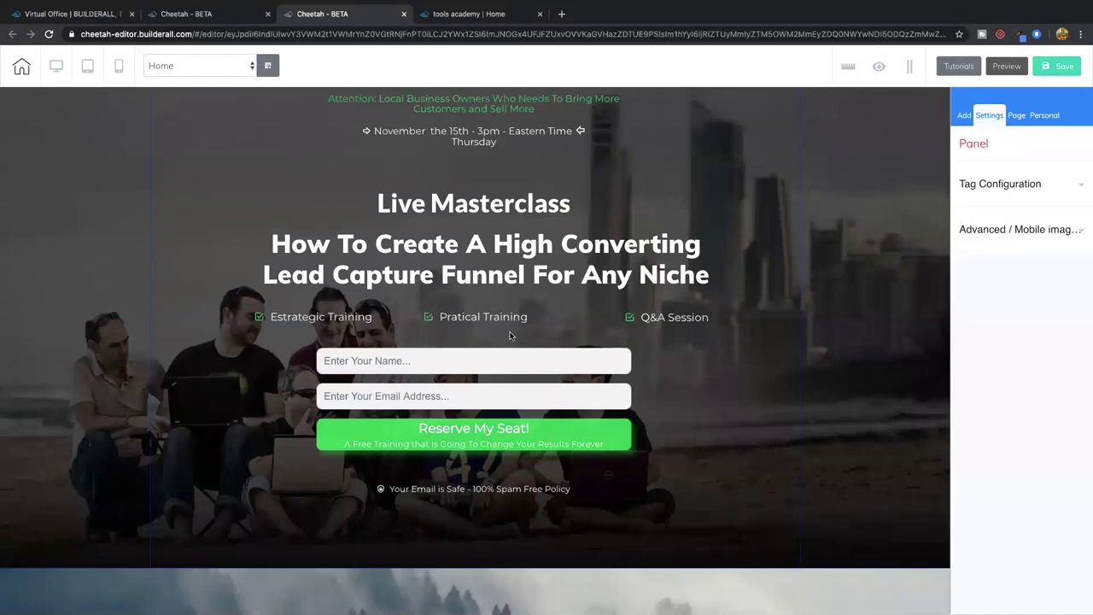
{"action": "scroll", "coordinate": [511, 333], "scroll_direction": "down", "scroll_amount": 4}
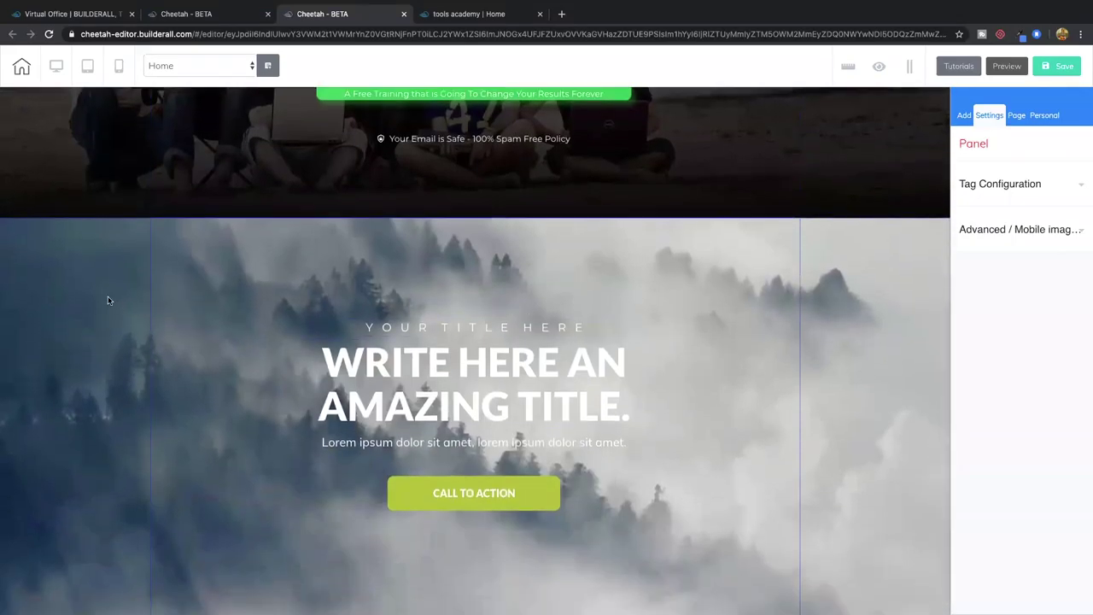
{"action": "left_click", "coordinate": [109, 300]}
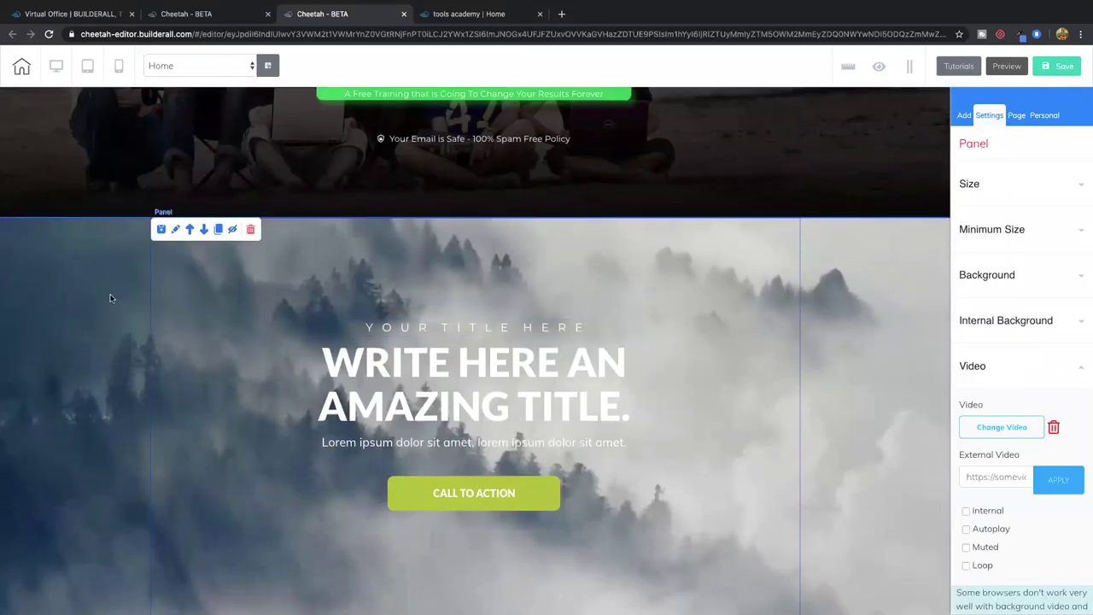
{"action": "left_click", "coordinate": [192, 231]}
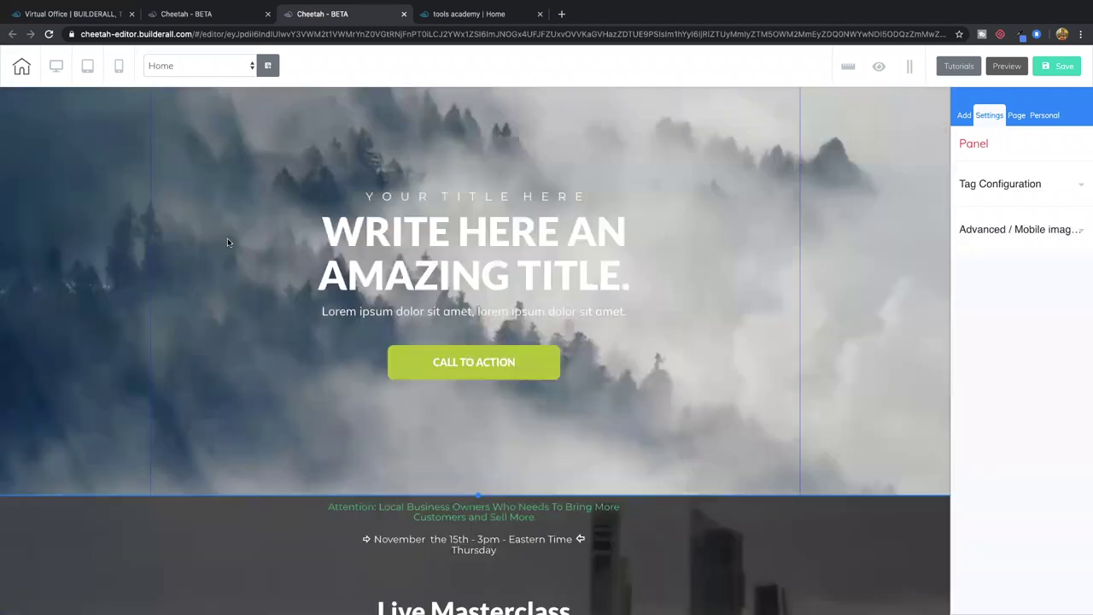
{"action": "scroll", "coordinate": [278, 253], "scroll_direction": "down", "scroll_amount": 5}
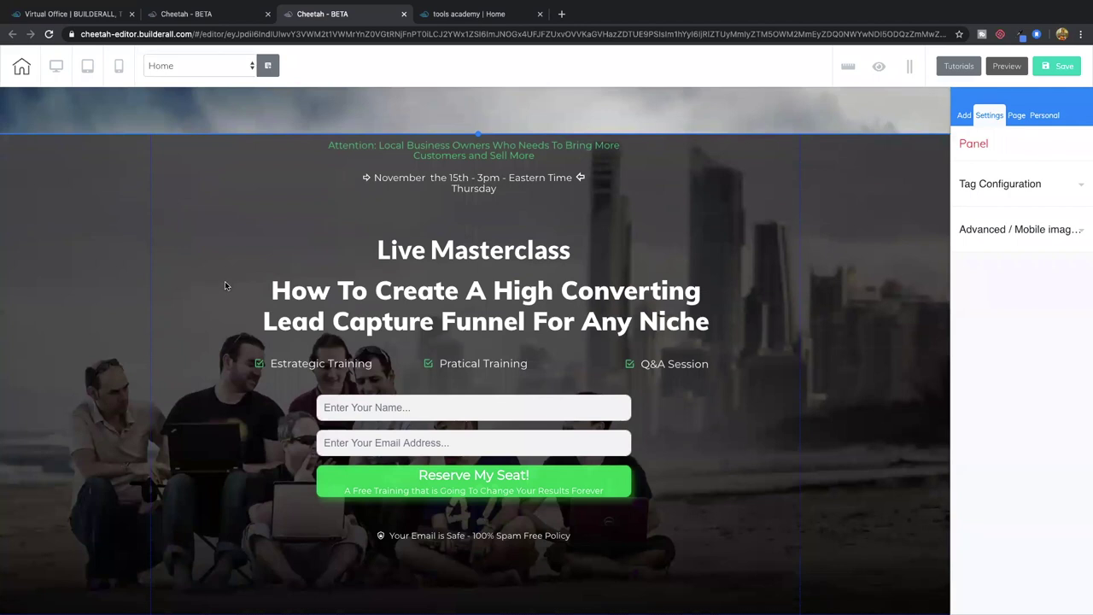
{"action": "scroll", "coordinate": [107, 264], "scroll_direction": "up", "scroll_amount": 5}
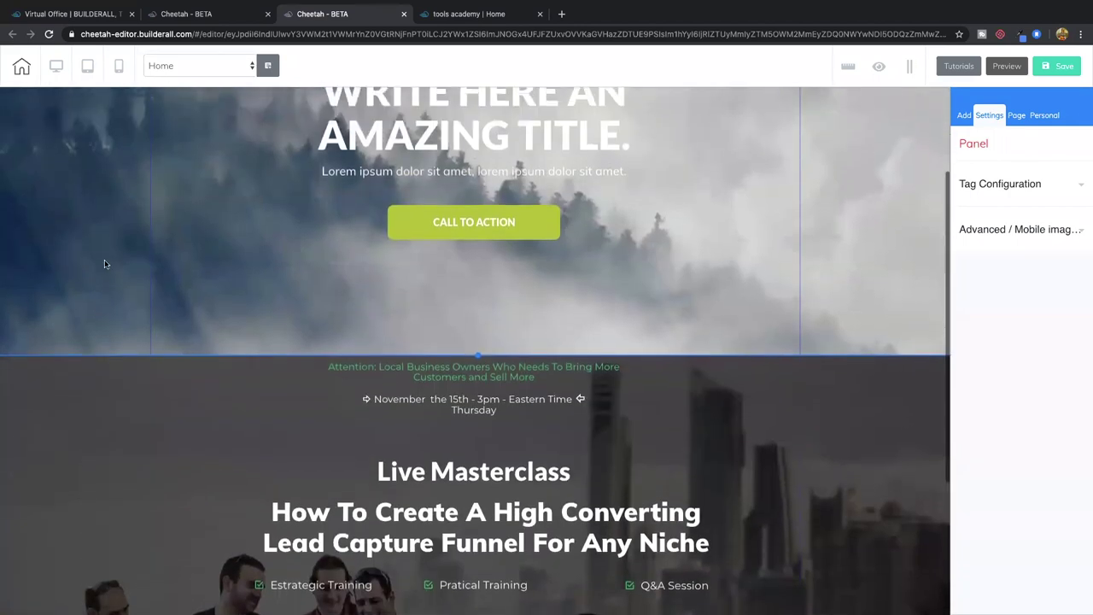
{"action": "scroll", "coordinate": [850, 286], "scroll_direction": "down", "scroll_amount": 2}
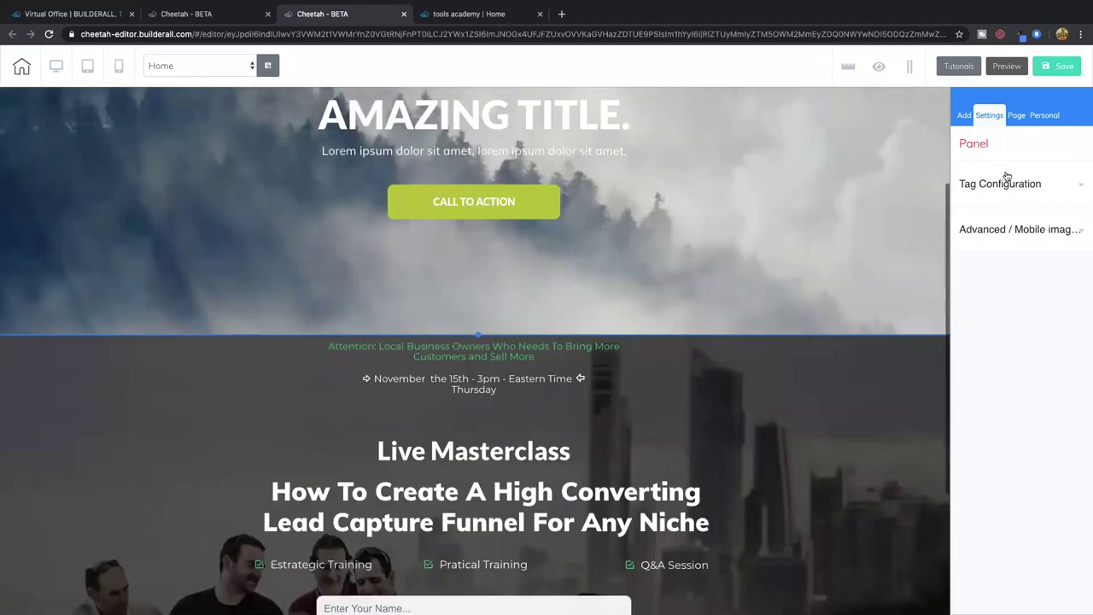
- Add the Pricings - 01 panel from the Pricing Table category below the Live Masterclass panel
{"action": "left_click", "coordinate": [962, 120]}
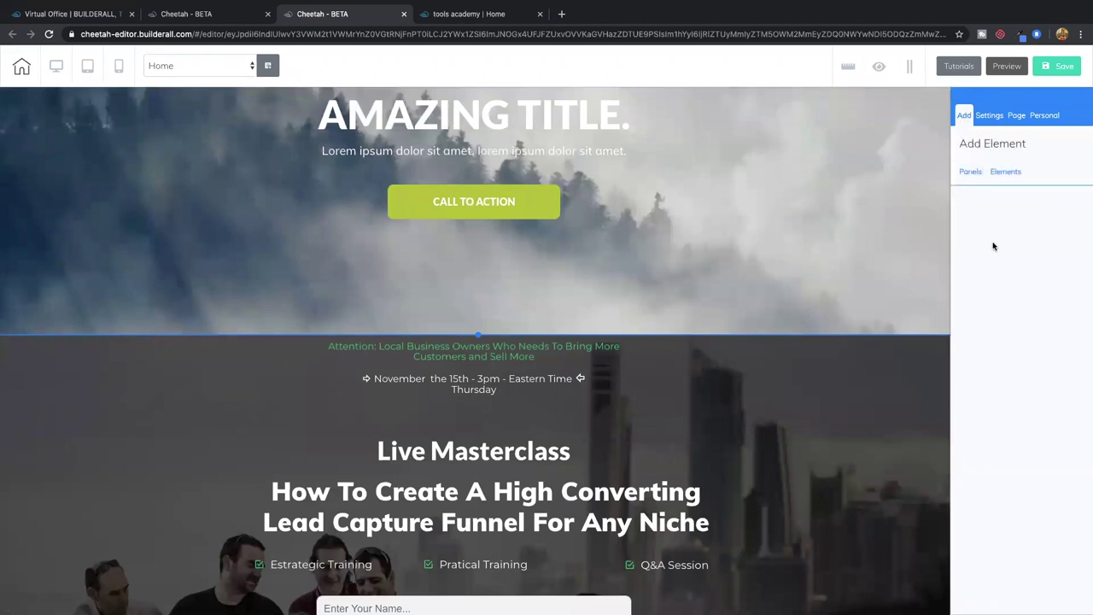
{"action": "left_click", "coordinate": [970, 173]}
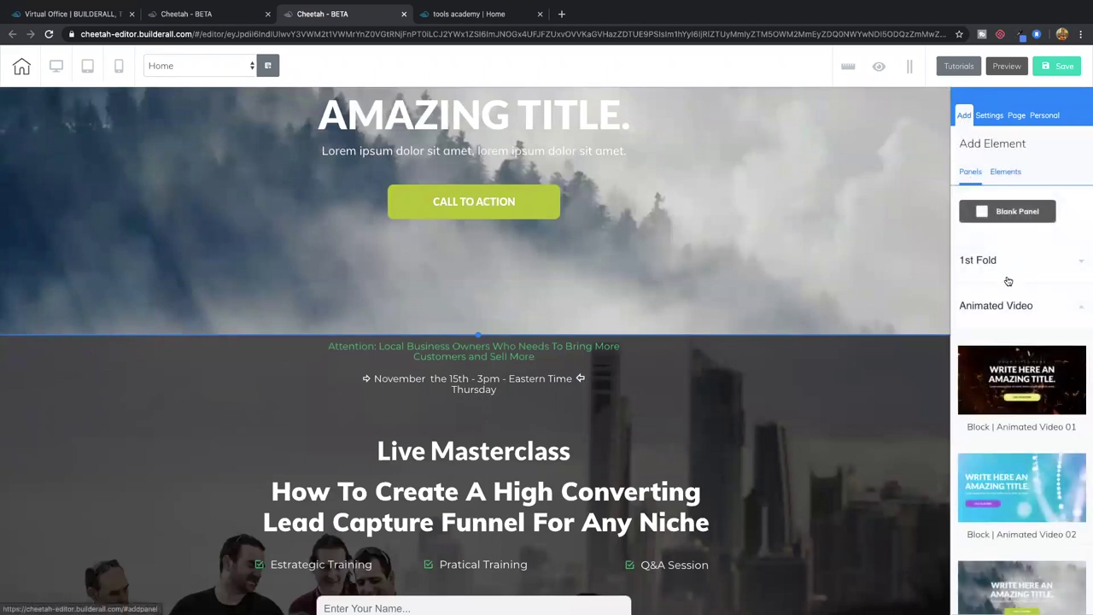
{"action": "left_click", "coordinate": [1006, 308]}
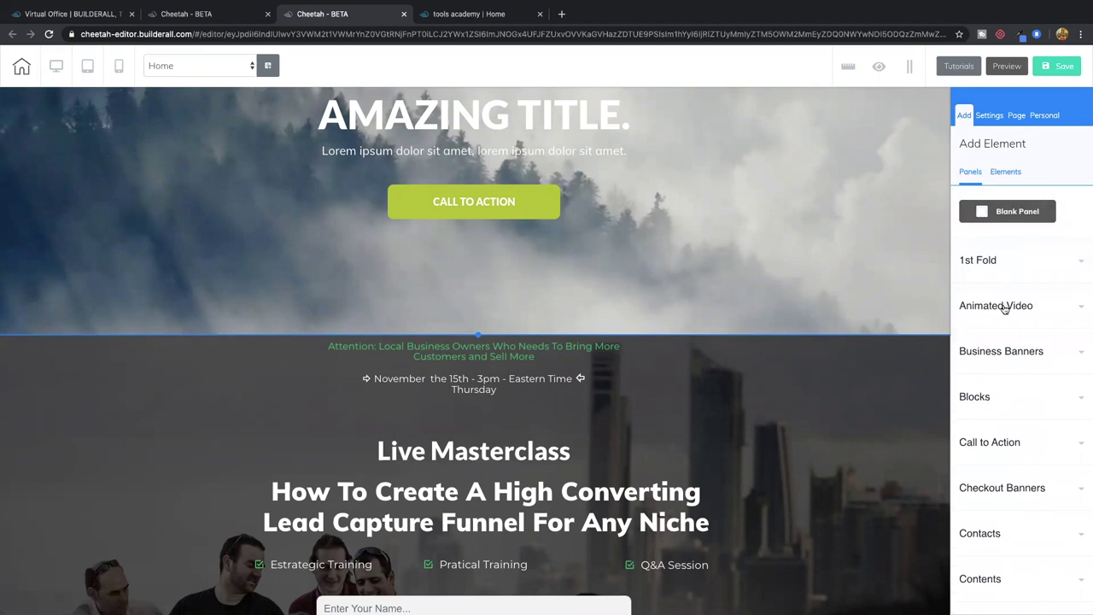
{"action": "scroll", "coordinate": [1006, 309], "scroll_direction": "down", "scroll_amount": 6}
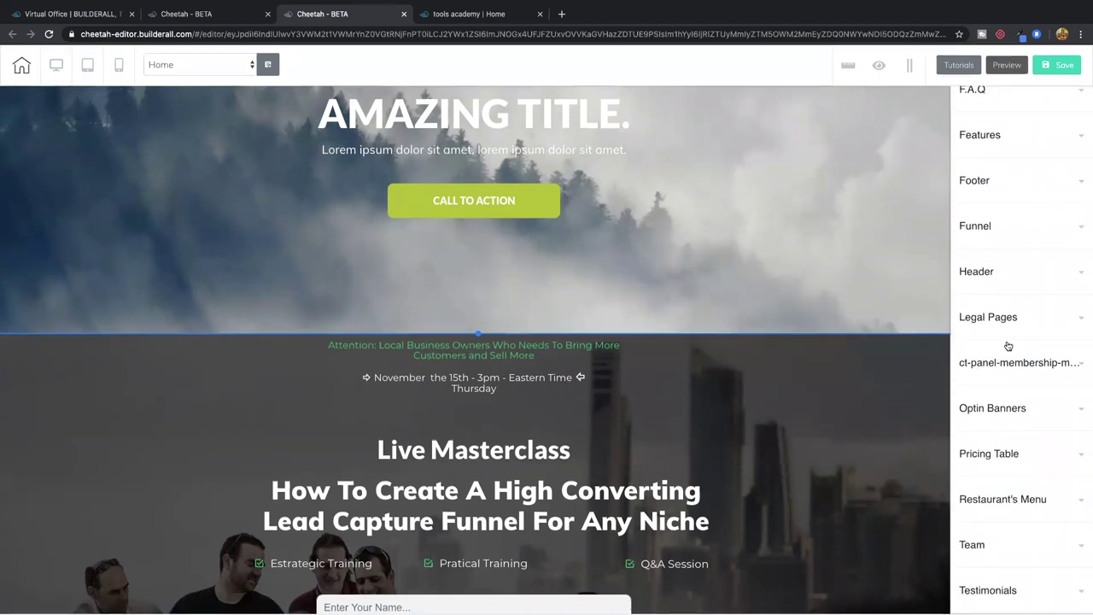
{"action": "left_click", "coordinate": [1021, 462]}
{"action": "scroll", "coordinate": [1025, 453], "scroll_direction": "down", "scroll_amount": 1}
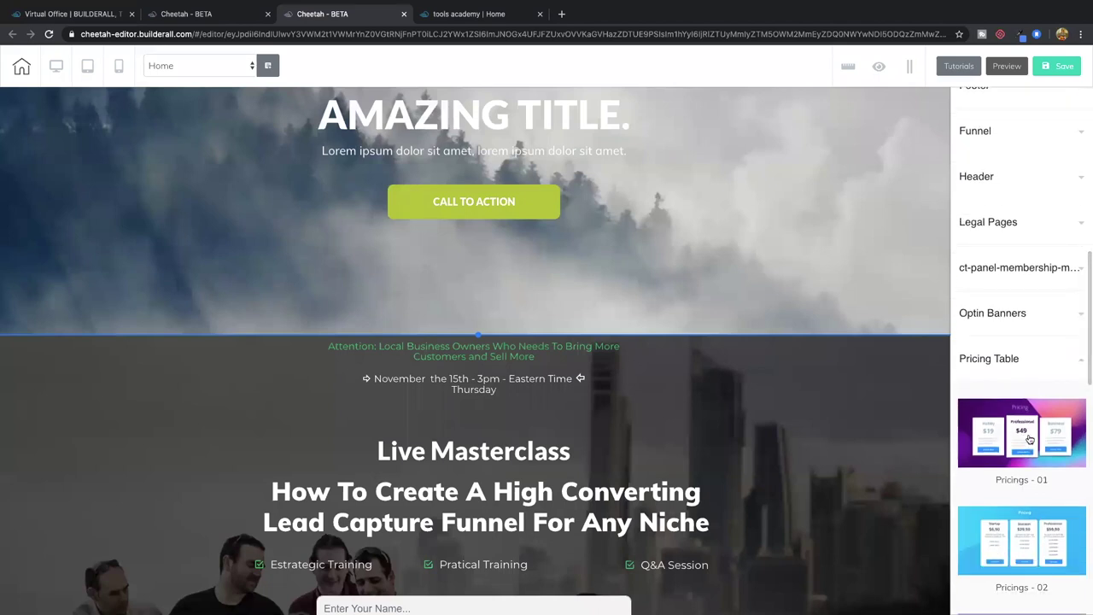
{"action": "scroll", "coordinate": [1020, 423], "scroll_direction": "down", "scroll_amount": 1}
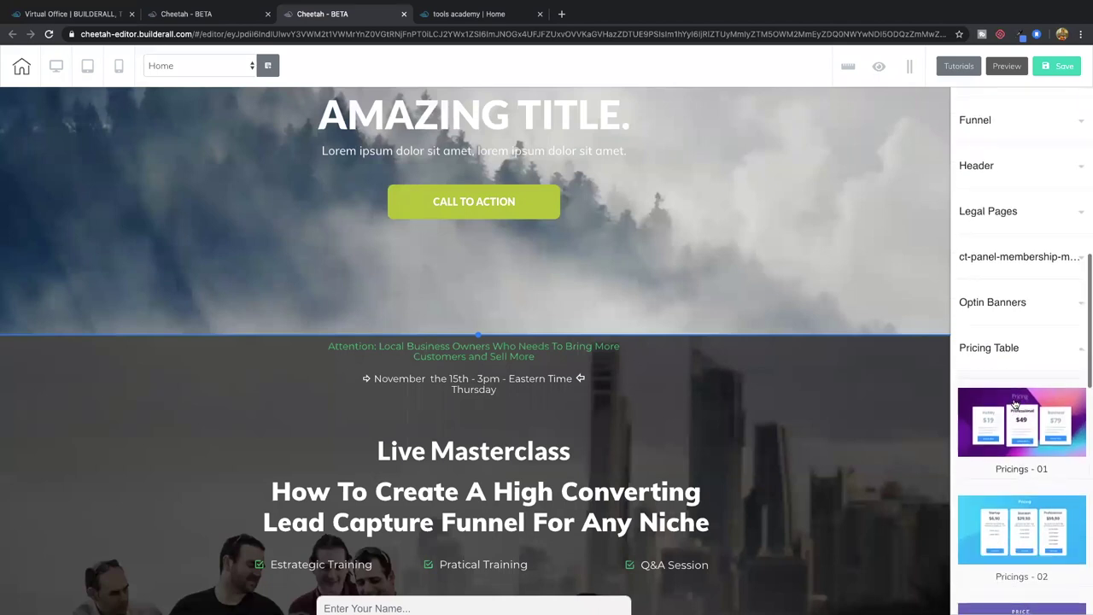
{"action": "scroll", "coordinate": [1015, 404], "scroll_direction": "down", "scroll_amount": 1}
{"action": "left_click_drag", "start_coordinate": [1015, 404], "coordinate": [977, 415]}
{"action": "scroll", "coordinate": [854, 424], "scroll_direction": "down", "scroll_amount": 3}
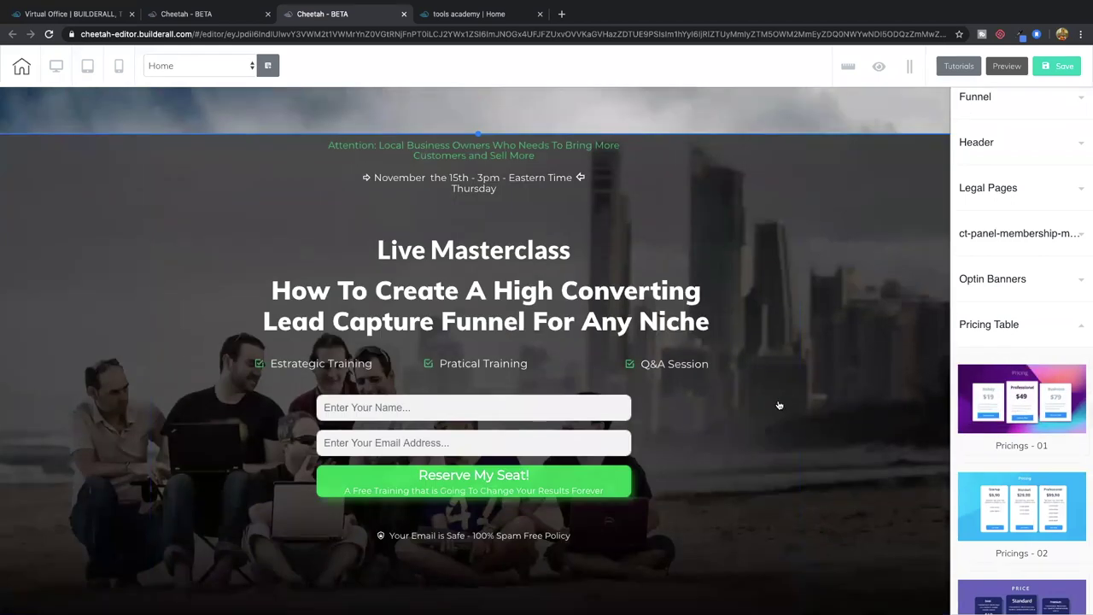
{"action": "left_click_drag", "start_coordinate": [776, 404], "coordinate": [808, 400]}
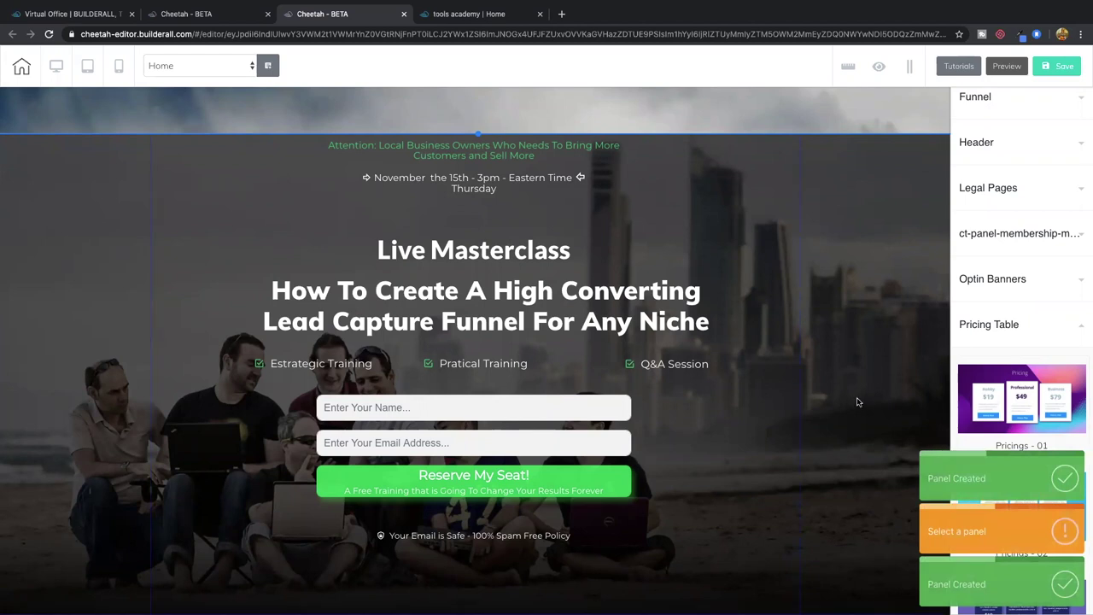
- Delete the upper of the two duplicate pricing panels below the Live Masterclass panel
{"action": "scroll", "coordinate": [851, 403], "scroll_direction": "down", "scroll_amount": 5}
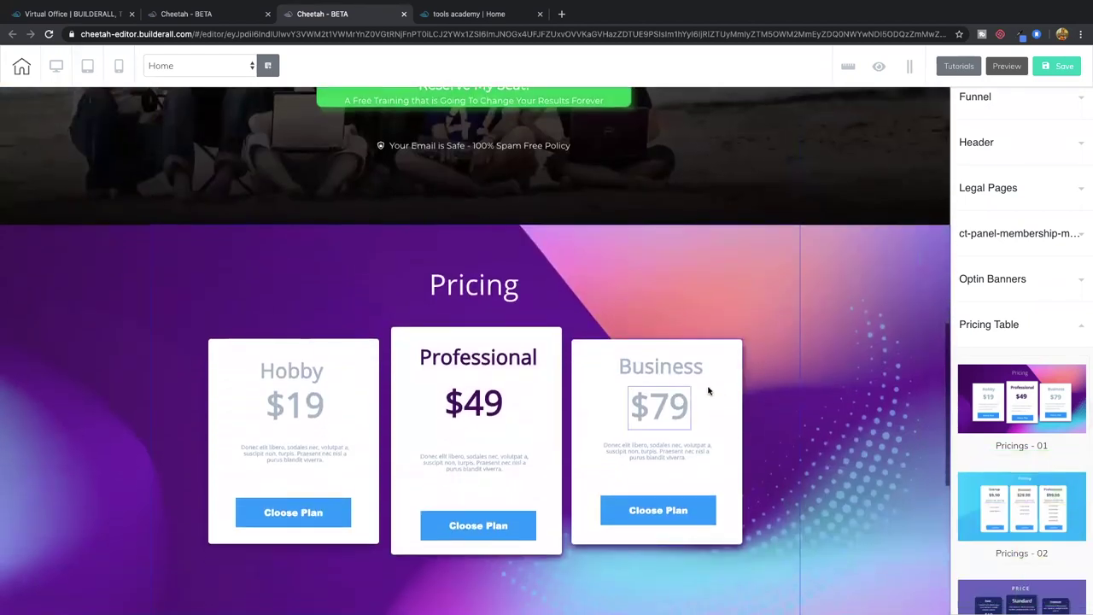
{"action": "scroll", "coordinate": [852, 400], "scroll_direction": "down", "scroll_amount": 2}
{"action": "scroll", "coordinate": [442, 286], "scroll_direction": "up", "scroll_amount": 1}
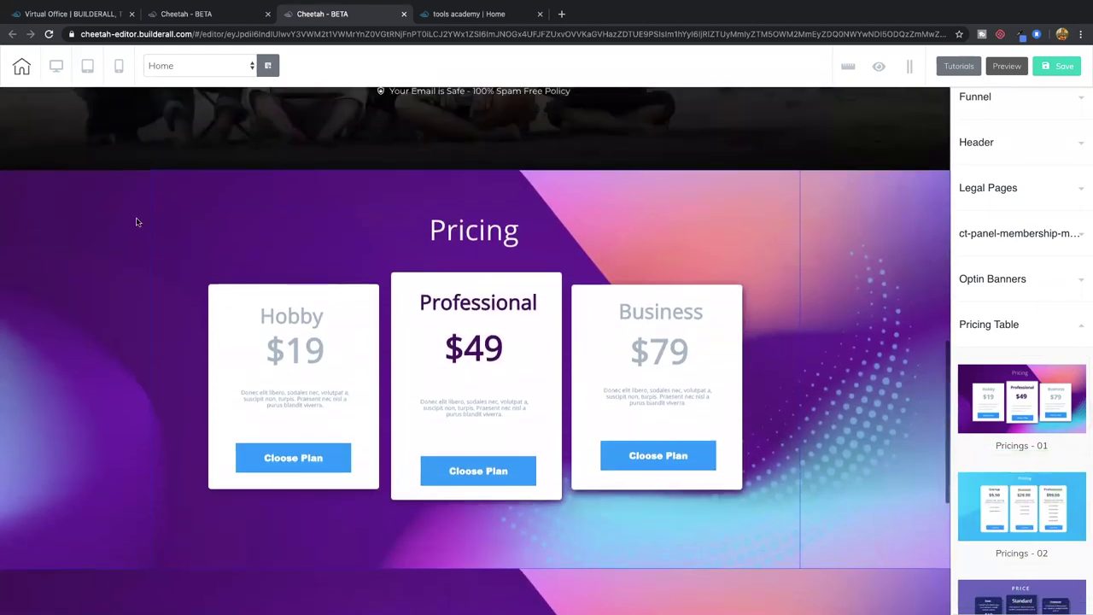
{"action": "left_click", "coordinate": [192, 215]}
{"action": "left_click", "coordinate": [252, 182]}
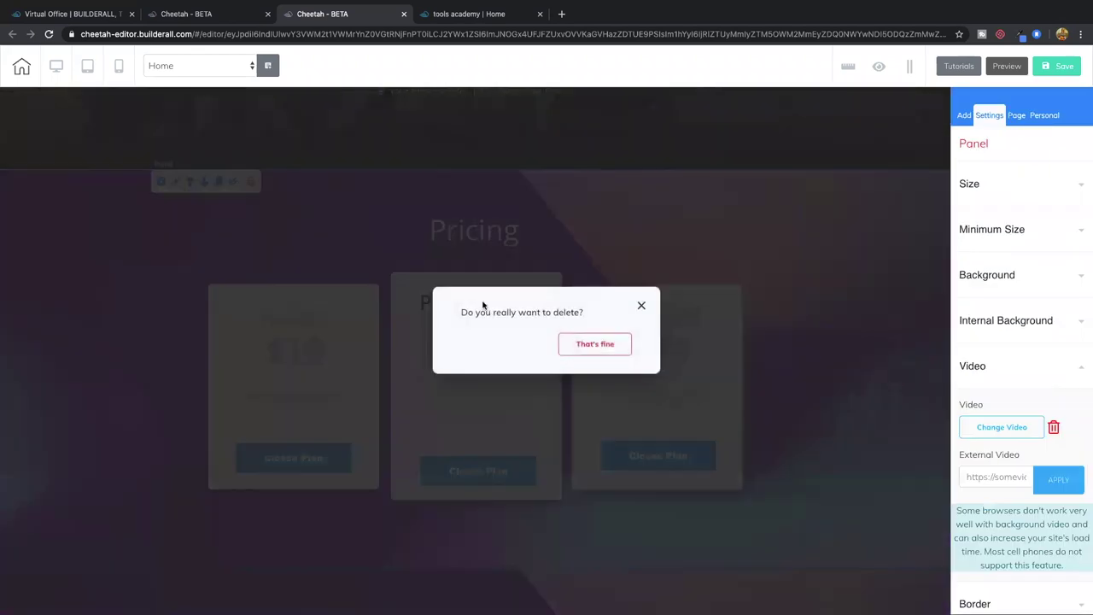
{"action": "left_click", "coordinate": [595, 343]}
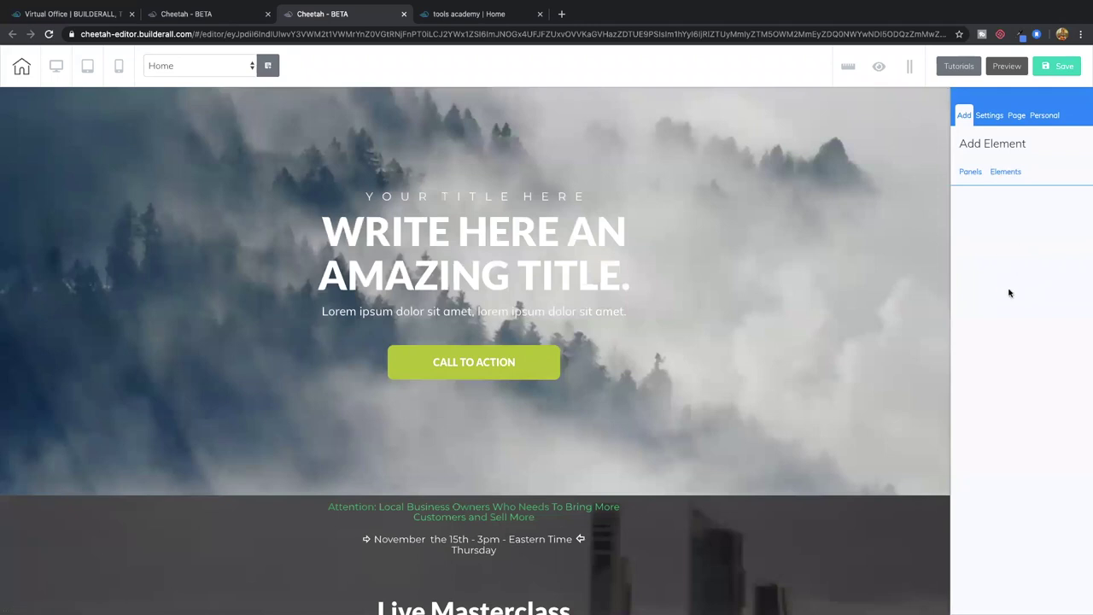
- Browse the Pricing Table and Restaurant's Menu categories and add the Teams - 01 panel below the pricing section
{"action": "scroll", "coordinate": [983, 312], "scroll_direction": "down", "scroll_amount": 15}
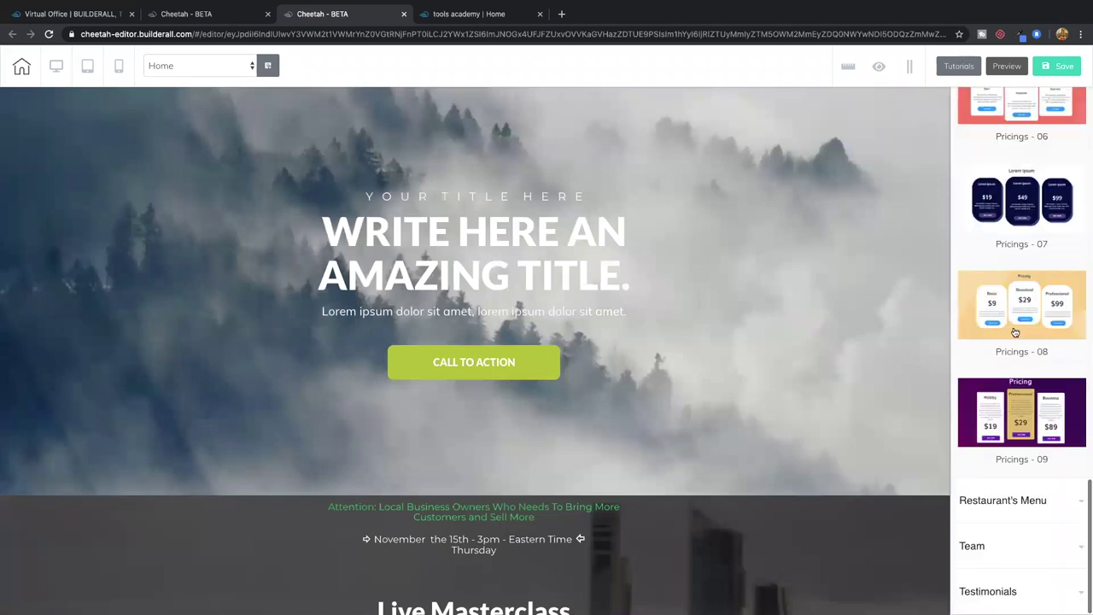
{"action": "scroll", "coordinate": [979, 299], "scroll_direction": "up", "scroll_amount": 10}
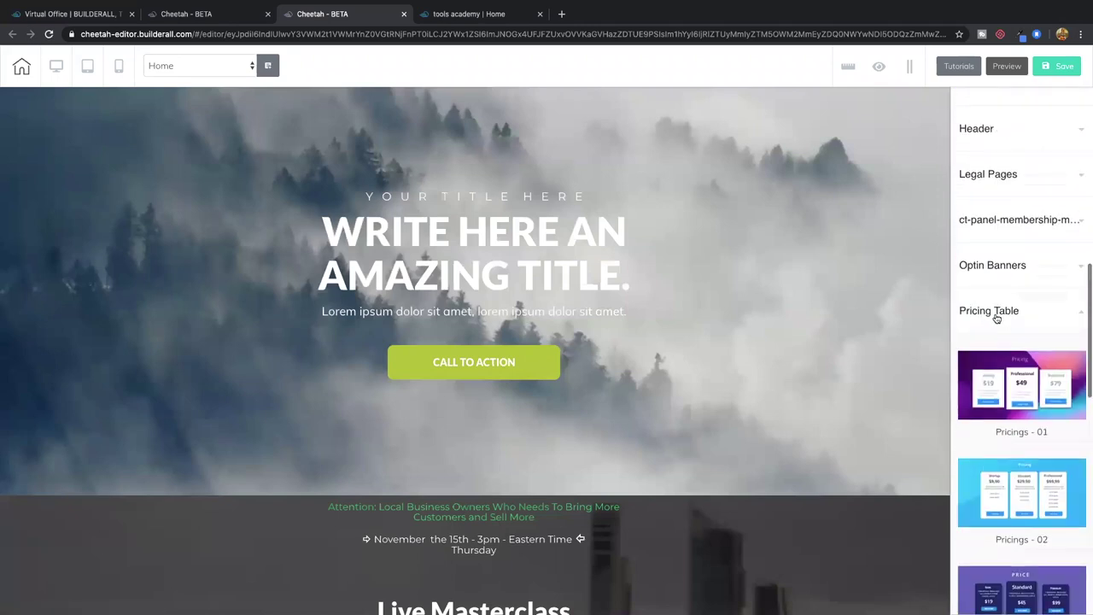
{"action": "left_click", "coordinate": [996, 315]}
{"action": "left_click", "coordinate": [1045, 507]}
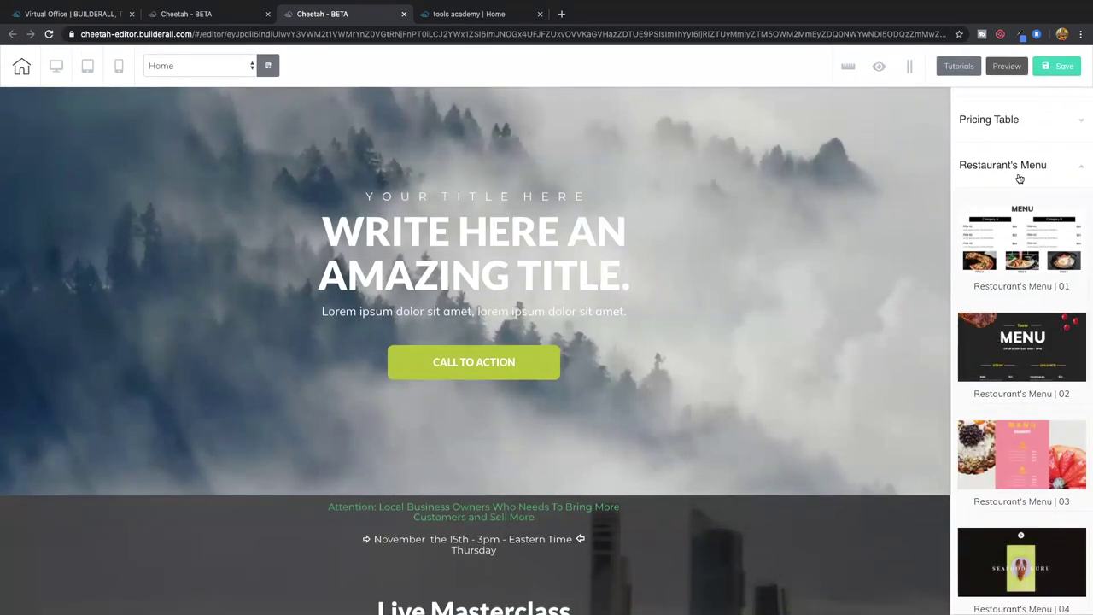
{"action": "left_click", "coordinate": [1019, 175]}
{"action": "left_click", "coordinate": [1018, 549]}
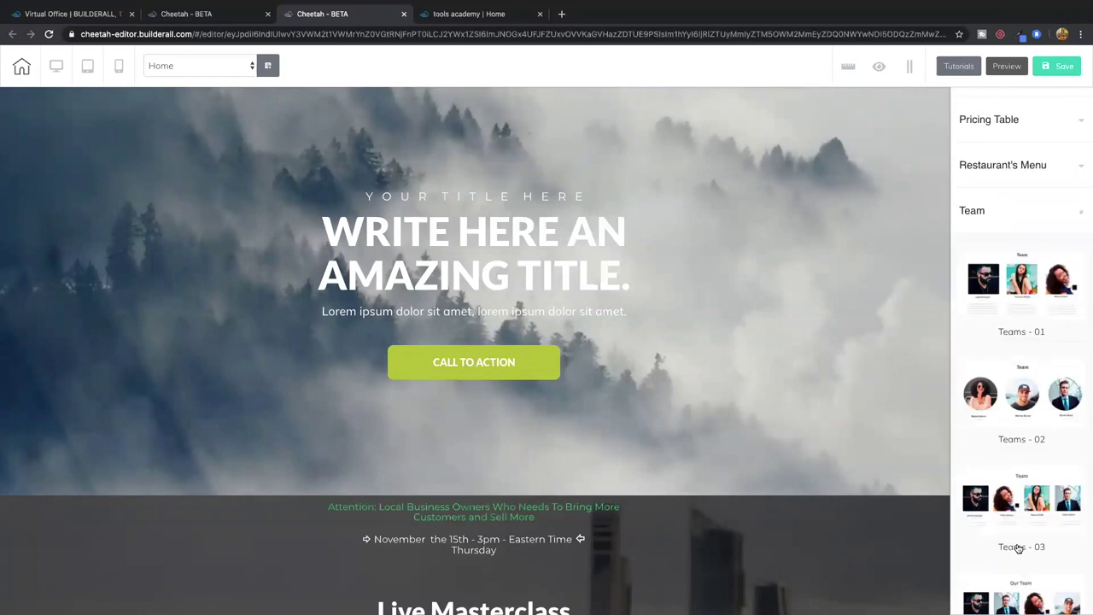
{"action": "left_click_drag", "start_coordinate": [1031, 311], "coordinate": [896, 362]}
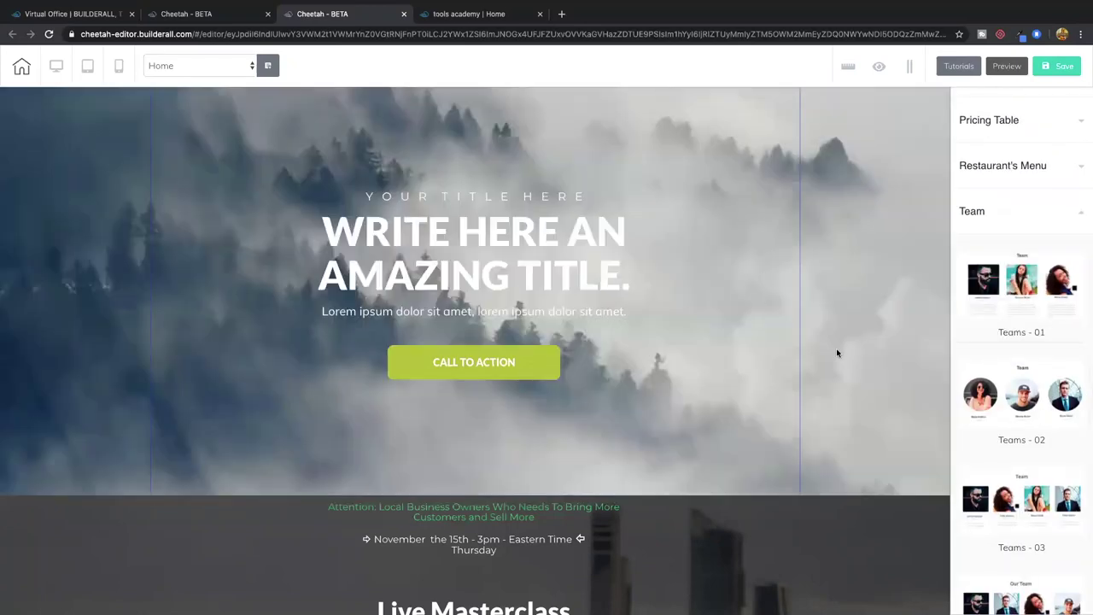
{"action": "scroll", "coordinate": [837, 352], "scroll_direction": "down", "scroll_amount": 9}
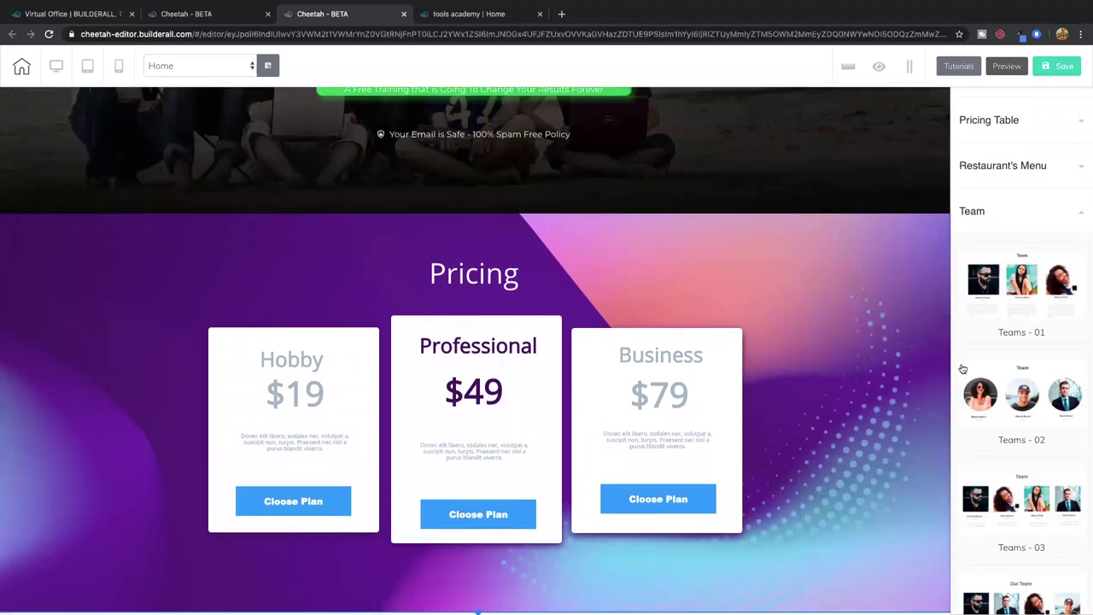
{"action": "scroll", "coordinate": [911, 347], "scroll_direction": "down", "scroll_amount": 5}
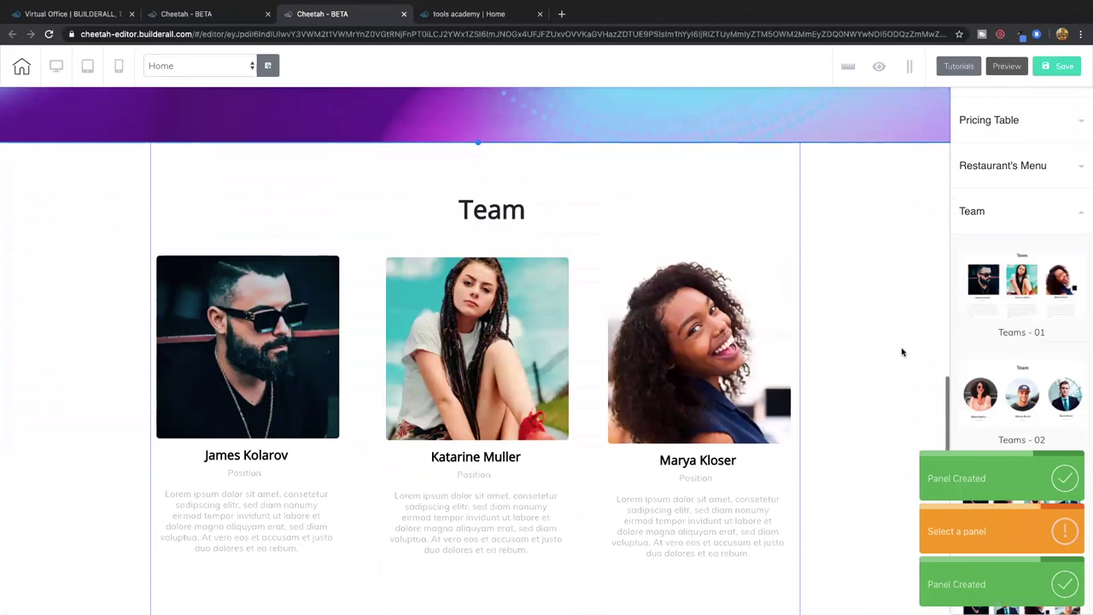
- Add the Testimonials - 06 panel from the Testimonials category below the team section
{"action": "scroll", "coordinate": [1035, 329], "scroll_direction": "down", "scroll_amount": 5}
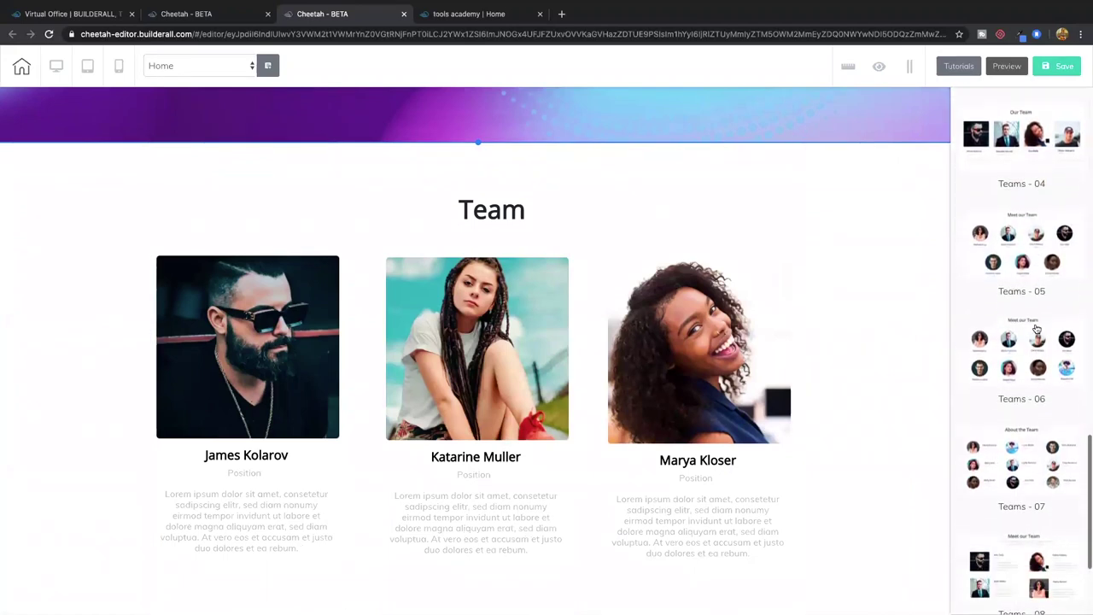
{"action": "scroll", "coordinate": [1036, 330], "scroll_direction": "down", "scroll_amount": 2}
{"action": "scroll", "coordinate": [1008, 594], "scroll_direction": "down", "scroll_amount": 8}
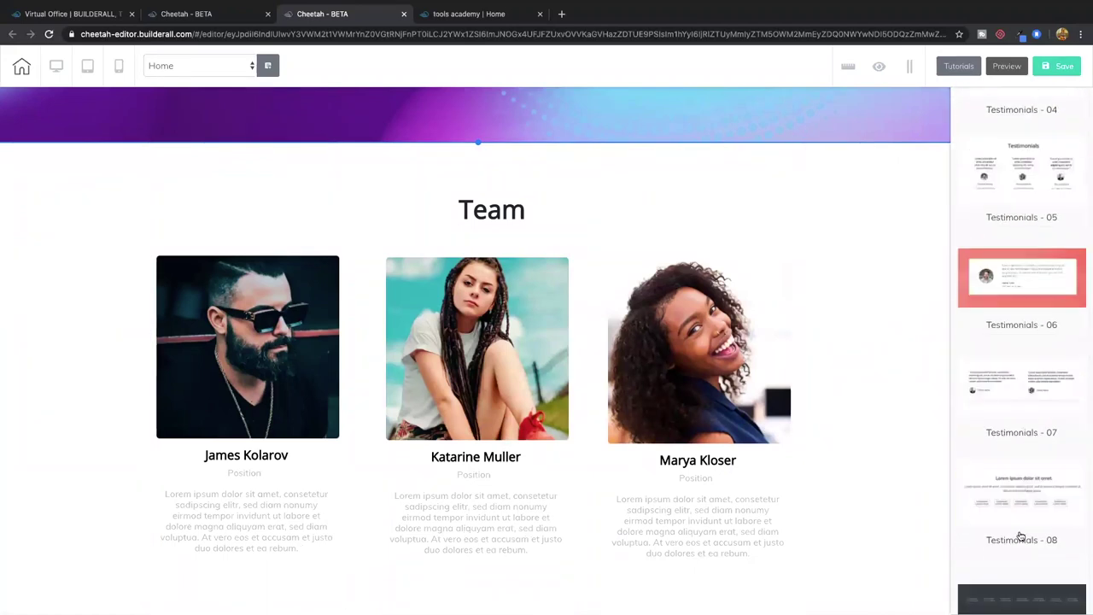
{"action": "scroll", "coordinate": [1021, 537], "scroll_direction": "down", "scroll_amount": 1}
{"action": "scroll", "coordinate": [1026, 386], "scroll_direction": "up", "scroll_amount": 4}
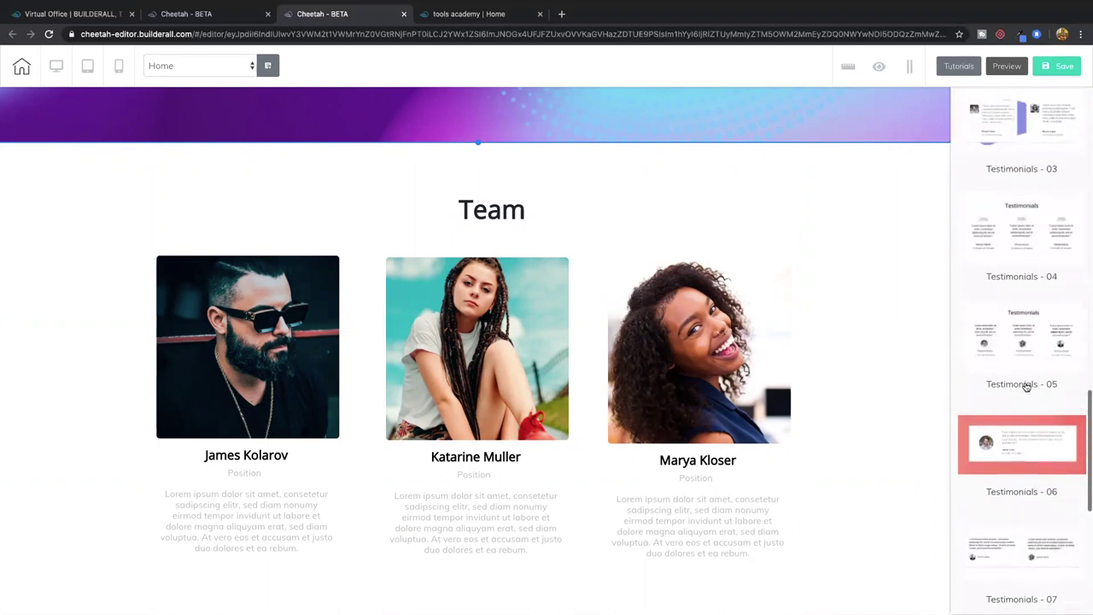
{"action": "left_click_drag", "start_coordinate": [1024, 449], "coordinate": [837, 410]}
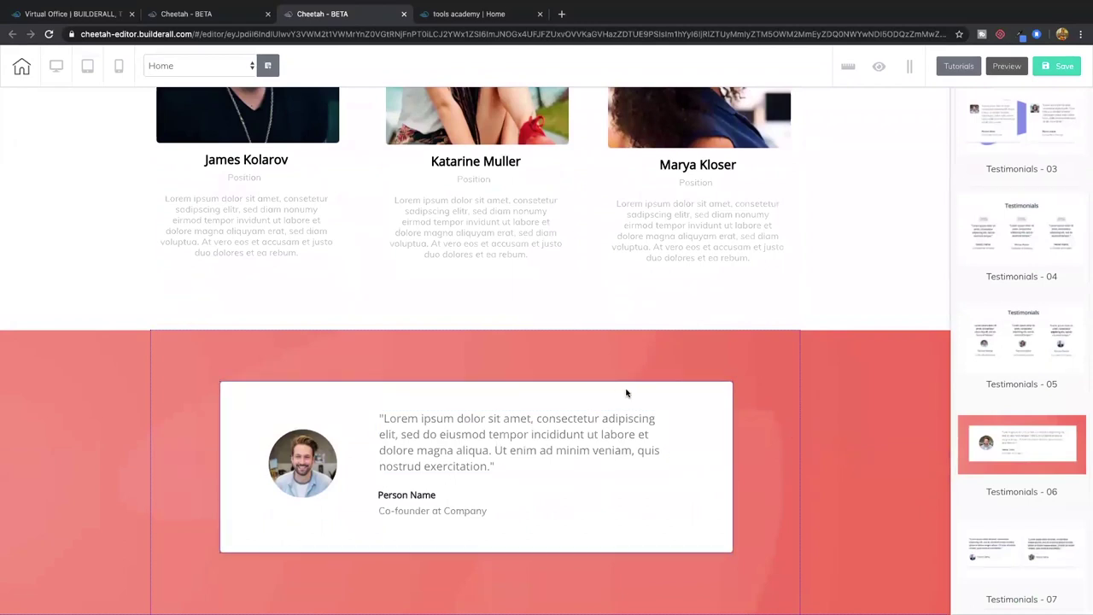
{"action": "scroll", "coordinate": [1033, 361], "scroll_direction": "up", "scroll_amount": 15}
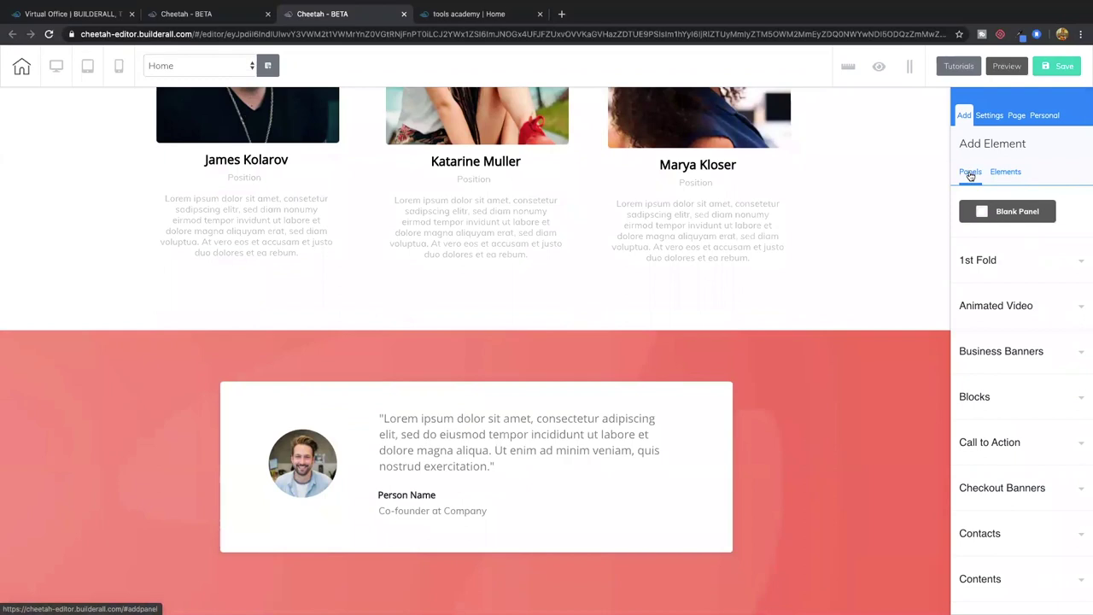
- Delete the white testimonial box from the red testimonial panel
{"action": "left_click", "coordinate": [846, 354]}
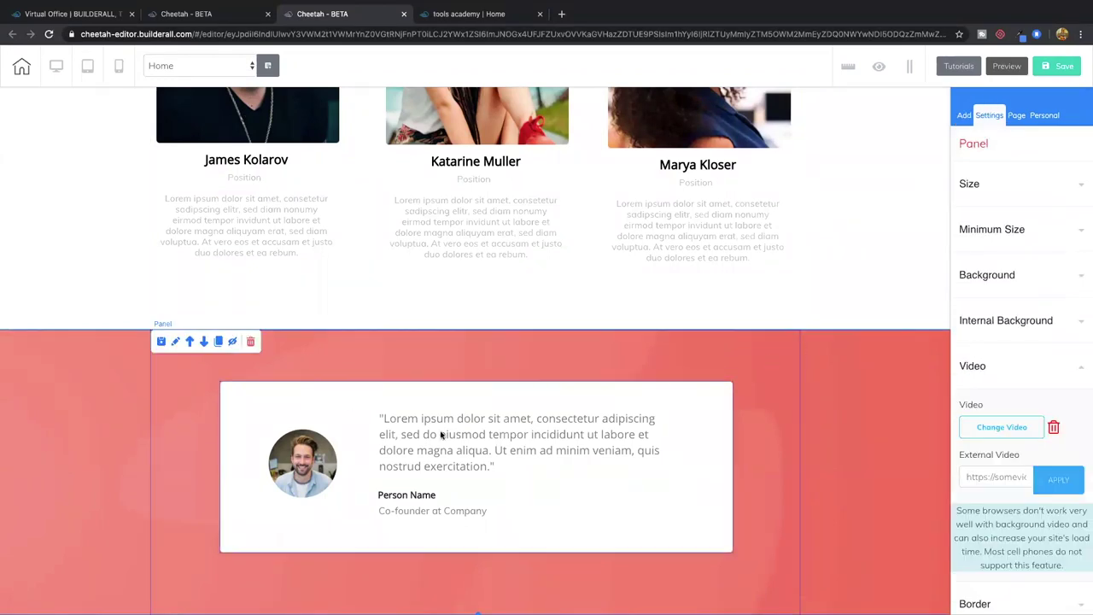
{"action": "left_click", "coordinate": [590, 423]}
{"action": "left_click", "coordinate": [701, 409]}
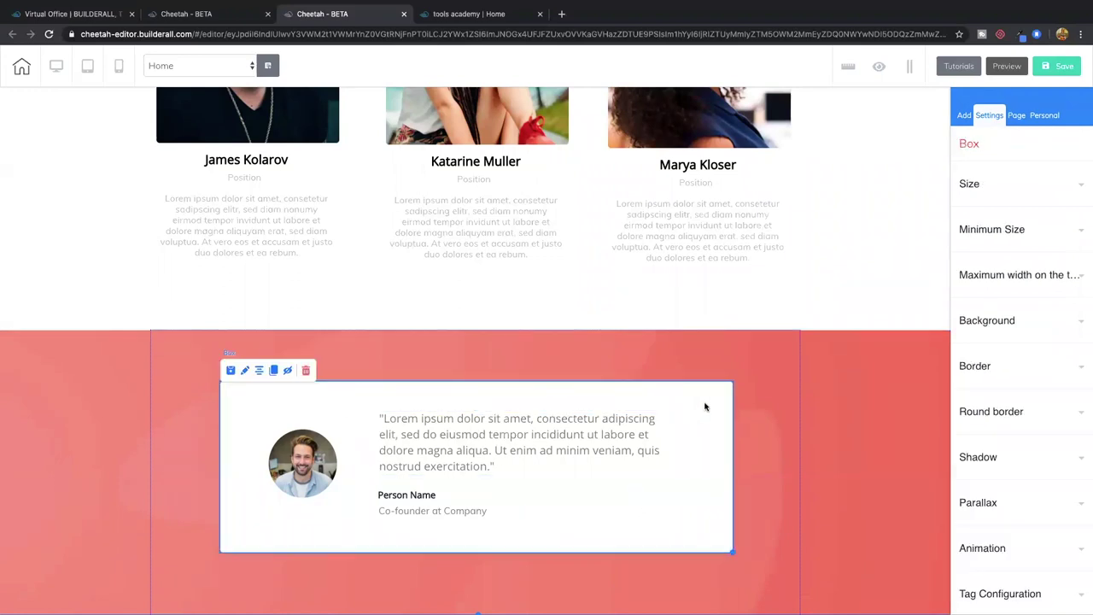
{"action": "left_click", "coordinate": [306, 370]}
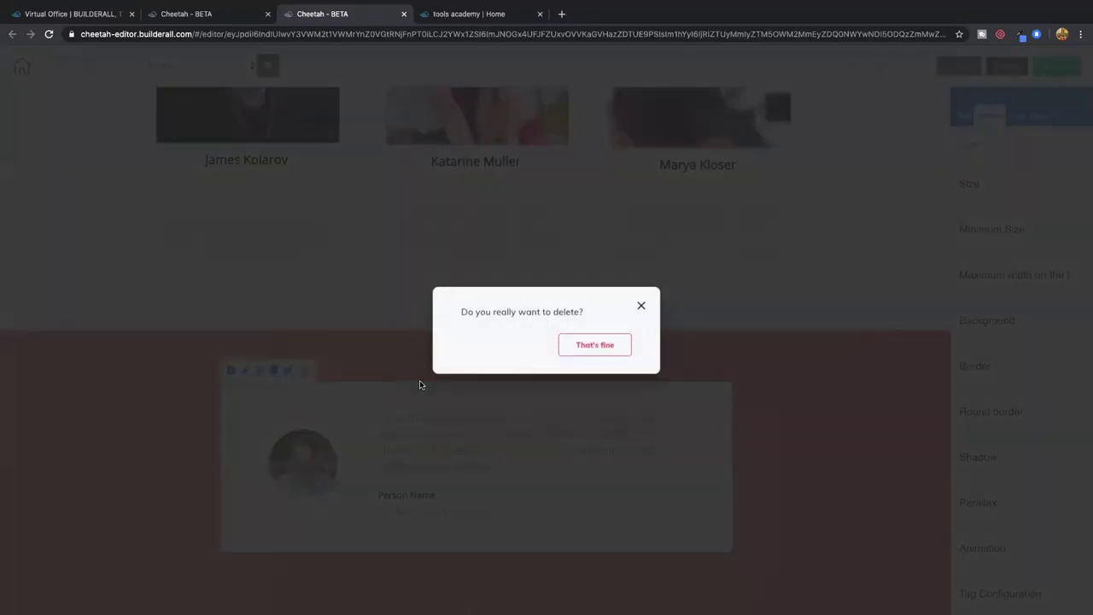
{"action": "left_click", "coordinate": [582, 351]}
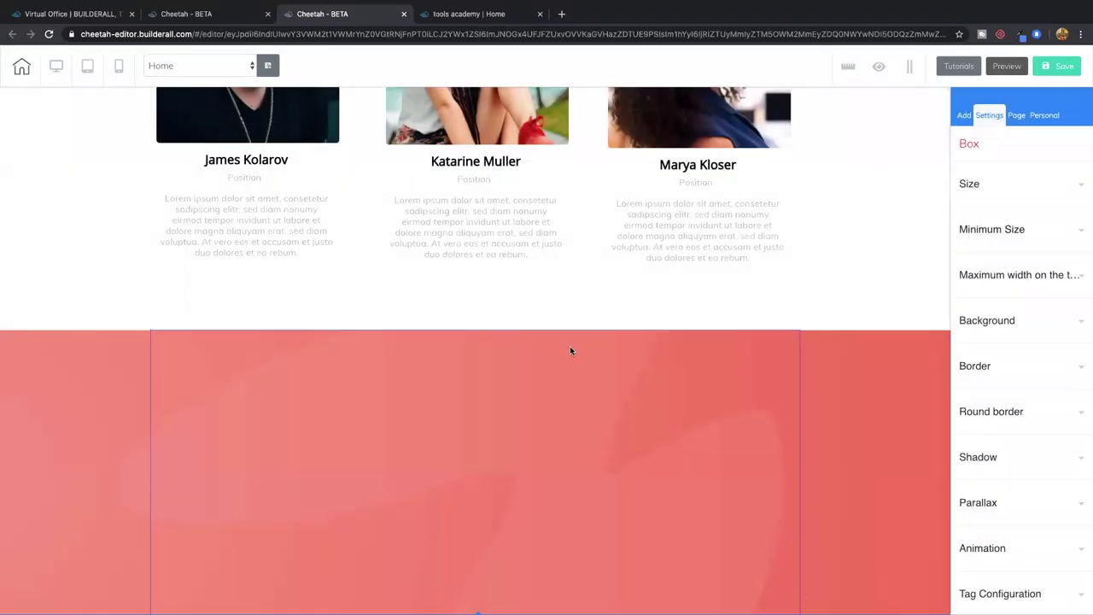
- Add the black-and-red four-item accordion element to the emptied red panel and centre it there
{"action": "left_click", "coordinate": [964, 114]}
{"action": "left_click", "coordinate": [1005, 174]}
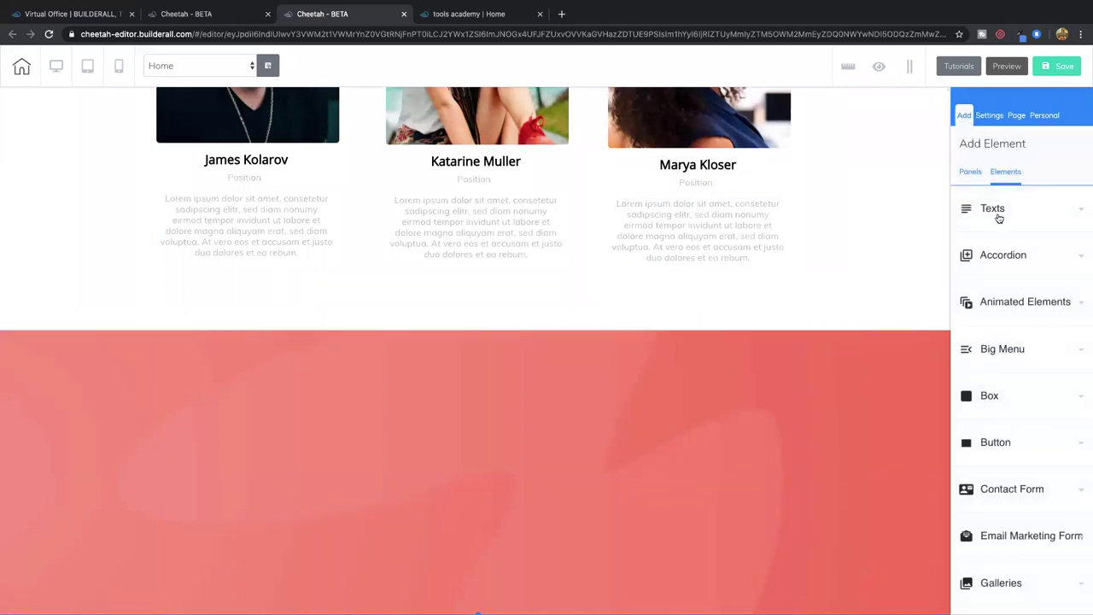
{"action": "left_click", "coordinate": [1014, 214]}
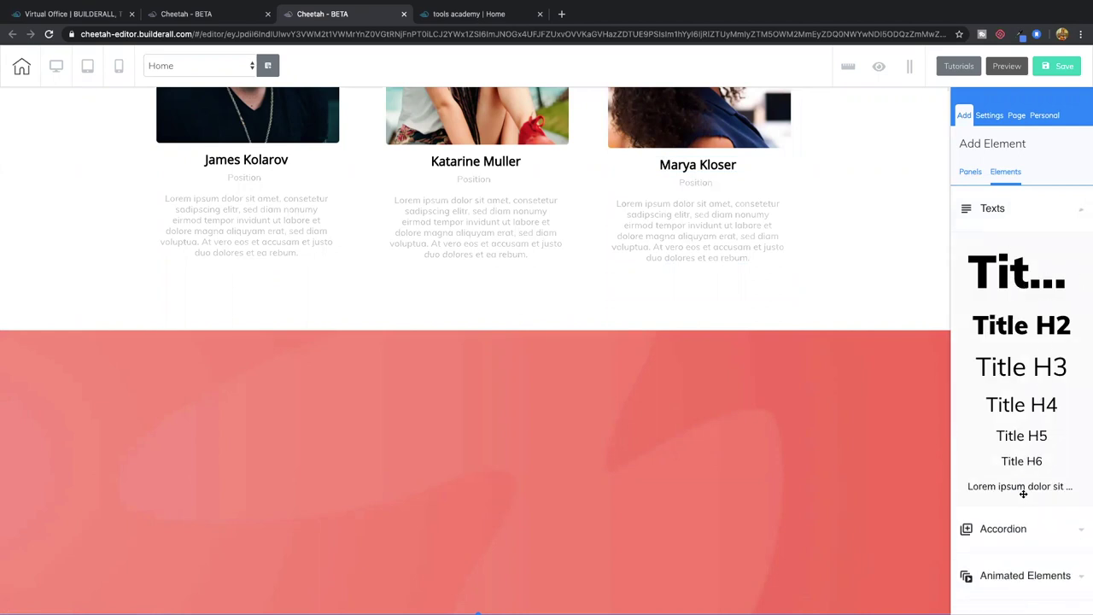
{"action": "left_click", "coordinate": [1017, 213]}
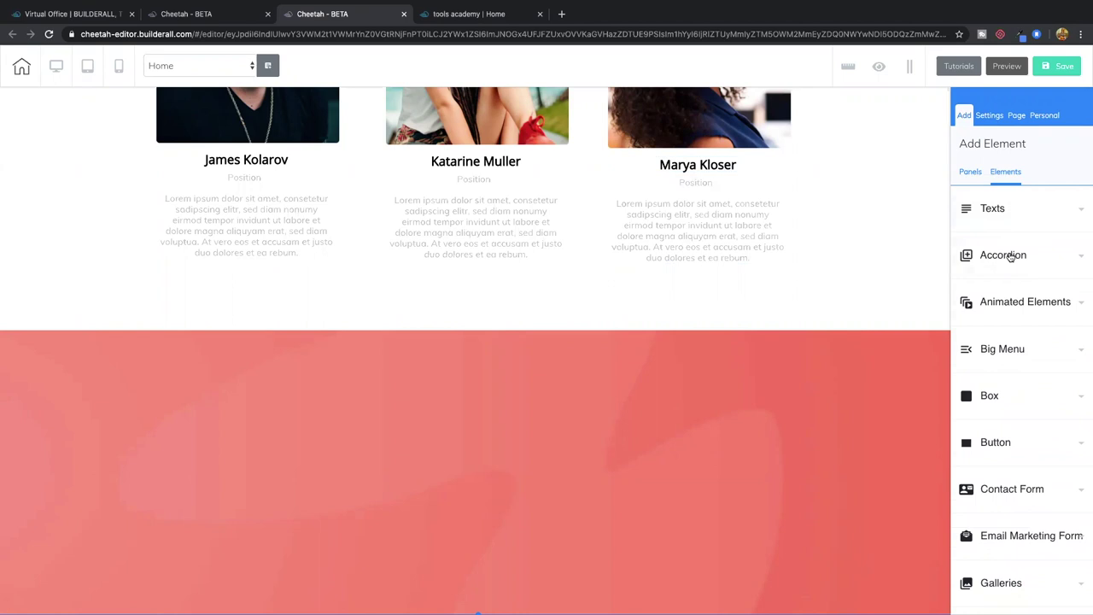
{"action": "left_click", "coordinate": [1011, 256]}
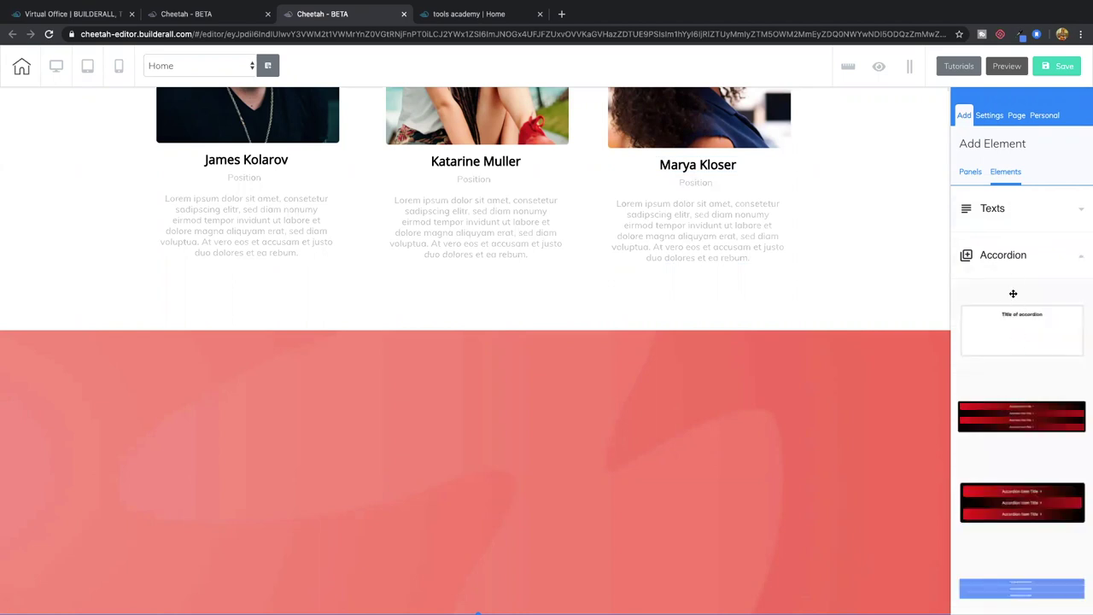
{"action": "left_click_drag", "start_coordinate": [1008, 415], "coordinate": [490, 398]}
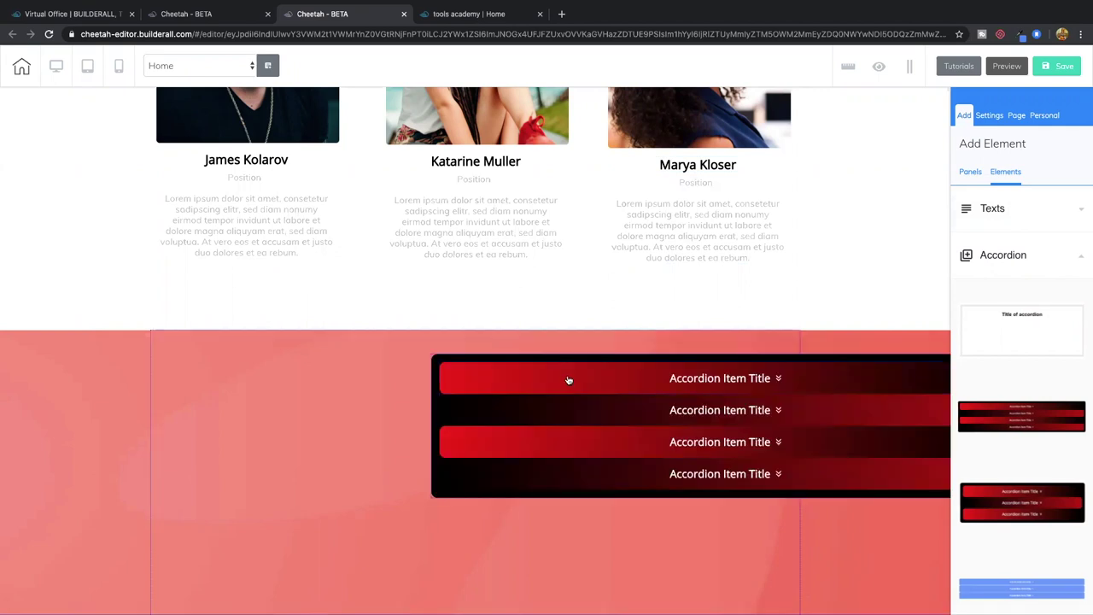
{"action": "left_click", "coordinate": [412, 371]}
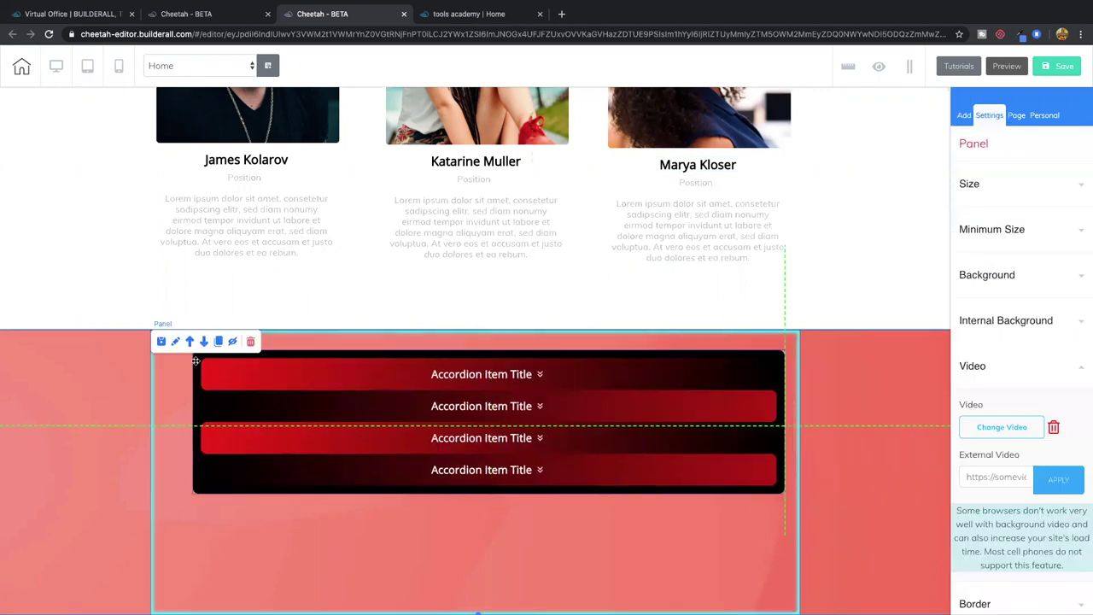
- Expand the first three accordion items in turn to examine their built-in content
{"action": "left_click", "coordinate": [537, 376]}
{"action": "left_click", "coordinate": [538, 377]}
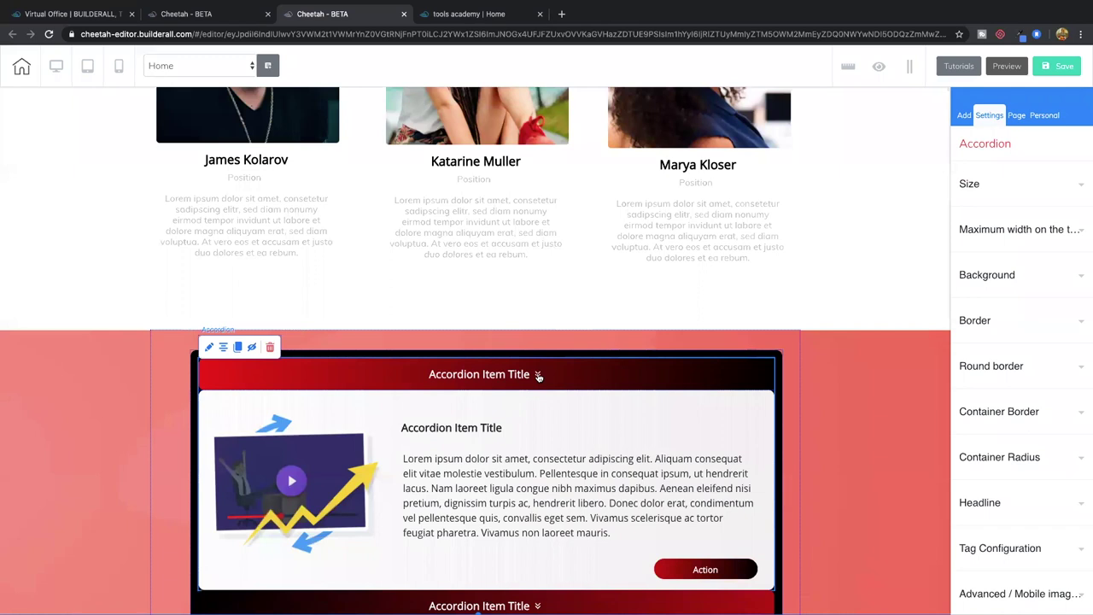
{"action": "left_click", "coordinate": [538, 377]}
{"action": "left_click", "coordinate": [538, 407]}
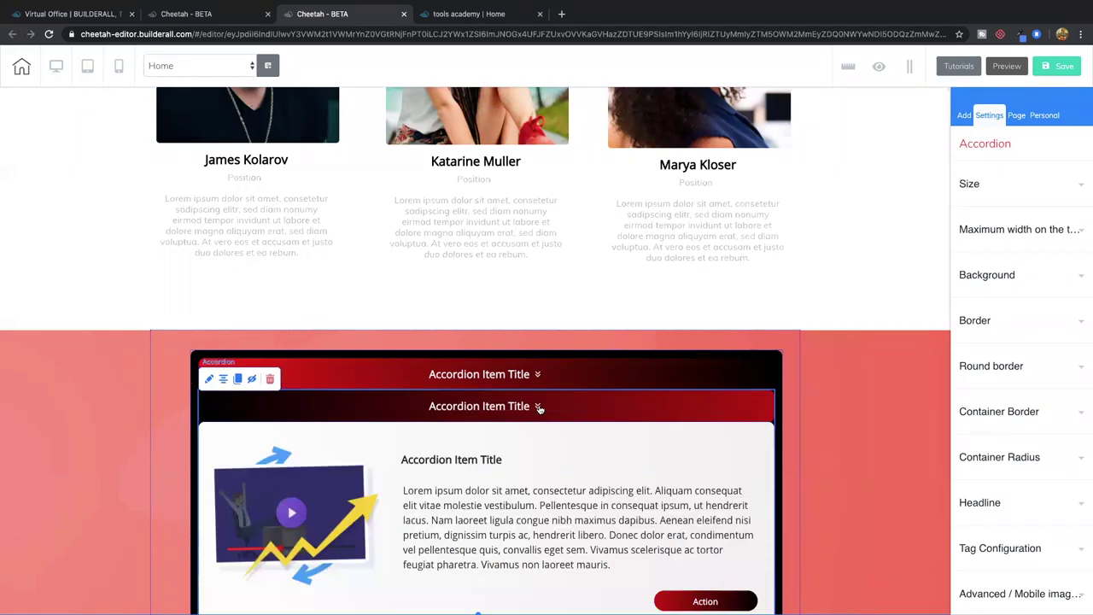
{"action": "left_click", "coordinate": [539, 408]}
{"action": "left_click", "coordinate": [539, 438]}
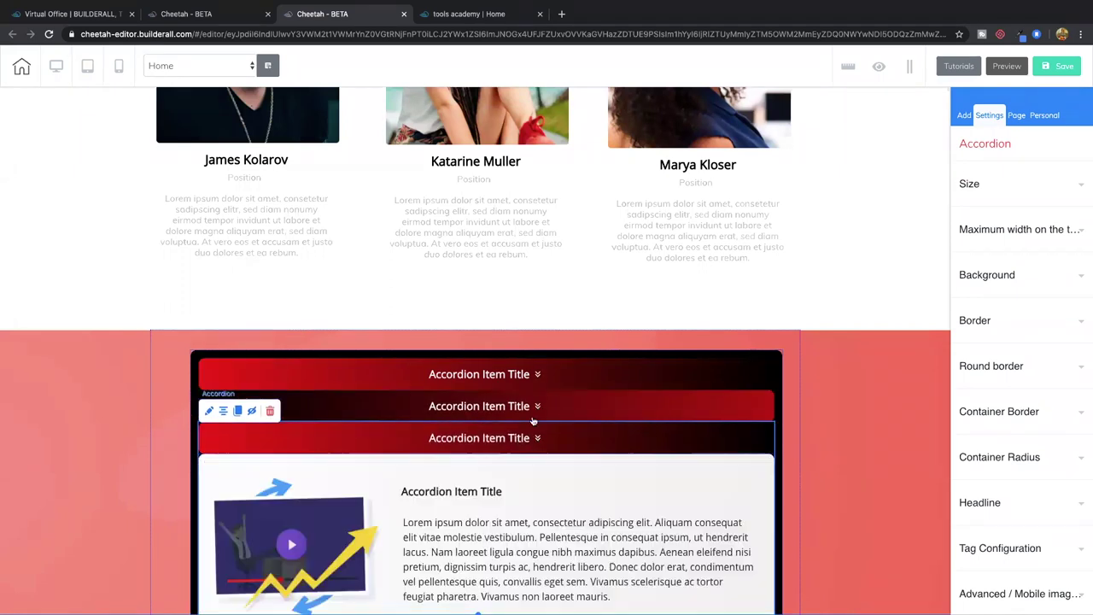
- Replace the content title inside the third accordion item with "testing", then select the image beside it
{"action": "scroll", "coordinate": [835, 418], "scroll_direction": "down", "scroll_amount": 2}
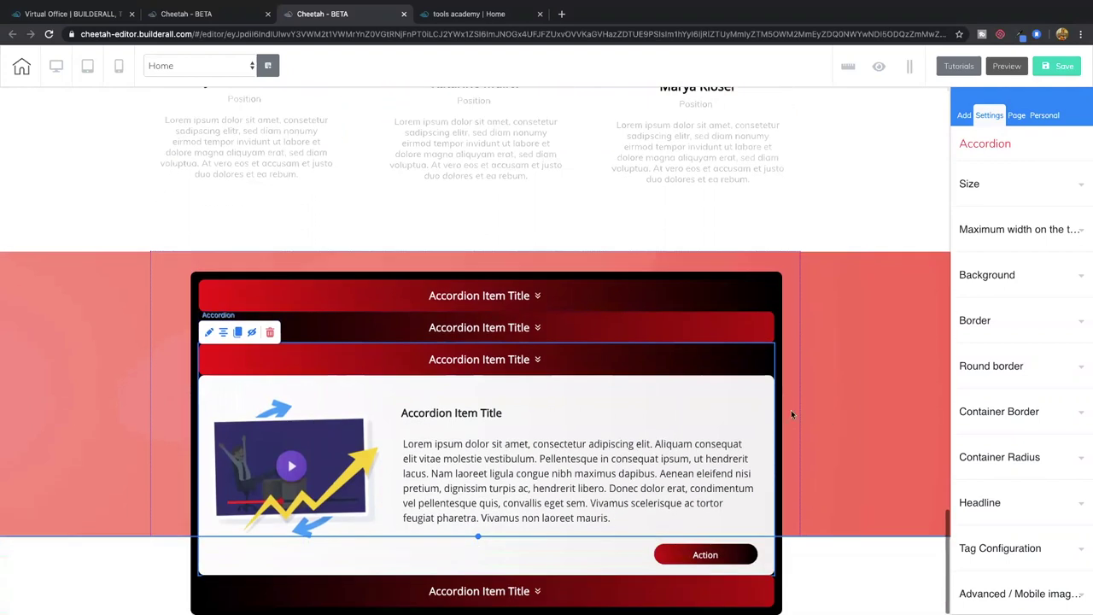
{"action": "left_click", "coordinate": [456, 413]}
{"action": "double_click", "coordinate": [455, 413]}
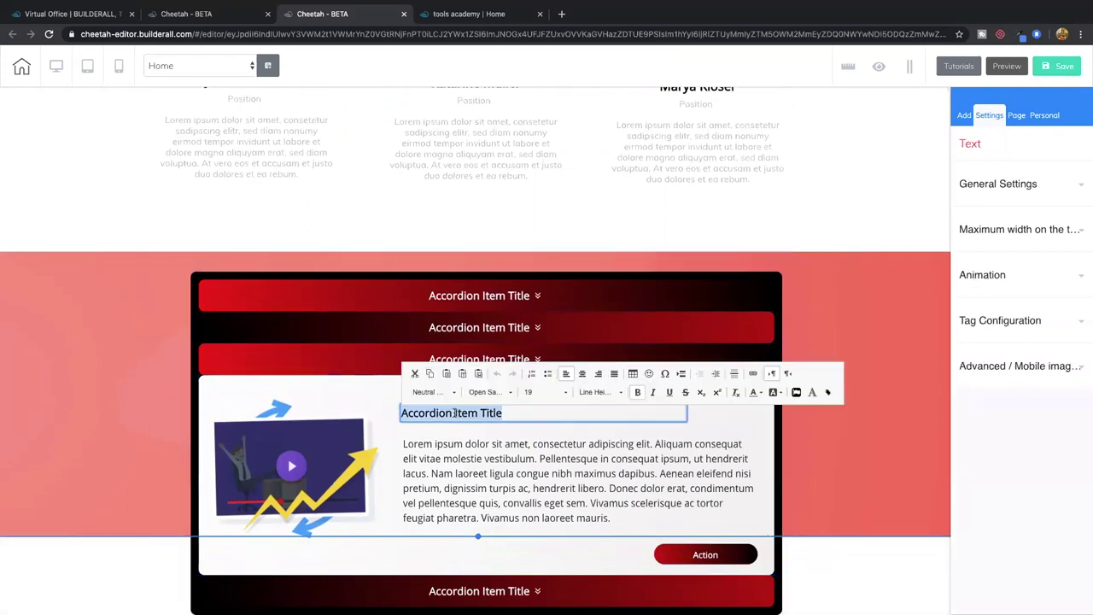
{"action": "type", "text": "testing"}
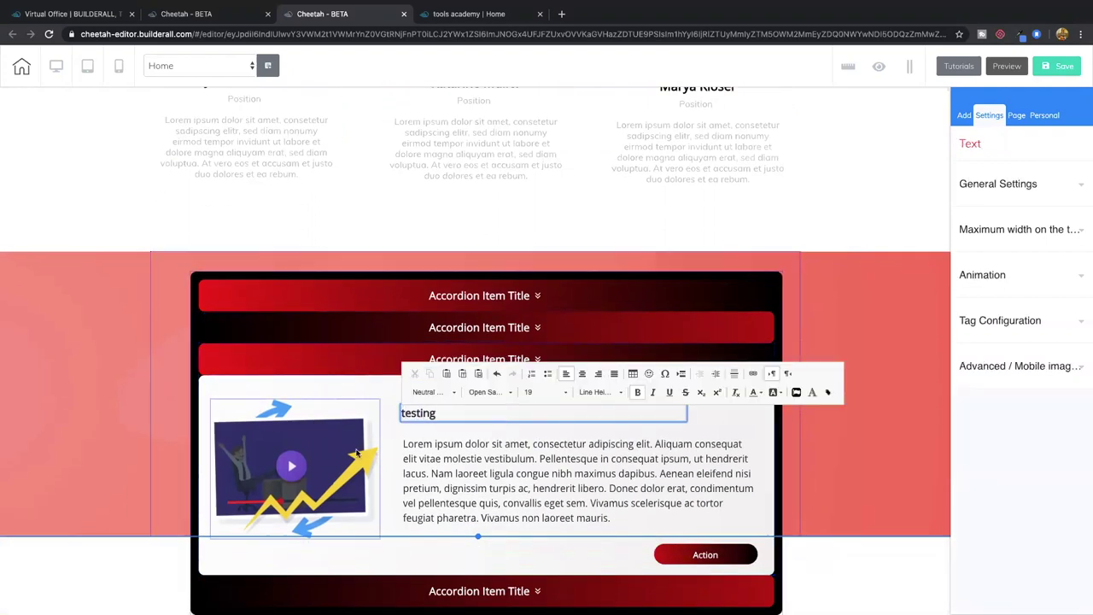
{"action": "left_click", "coordinate": [340, 455]}
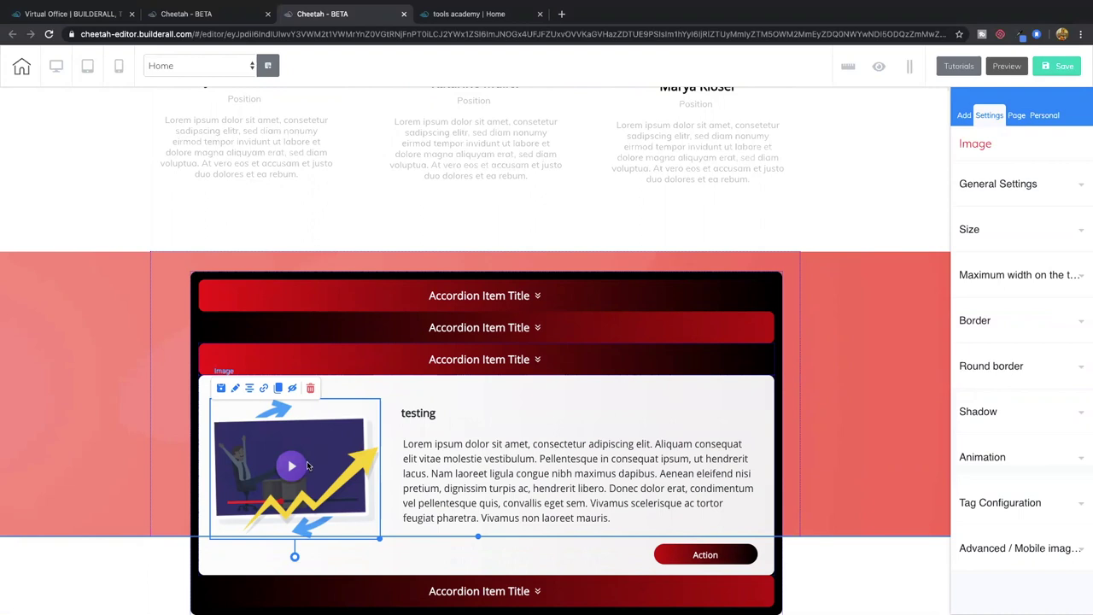
- Collapse and reopen the third accordion item to check its edited content, then collapse it again
{"action": "left_click", "coordinate": [537, 360]}
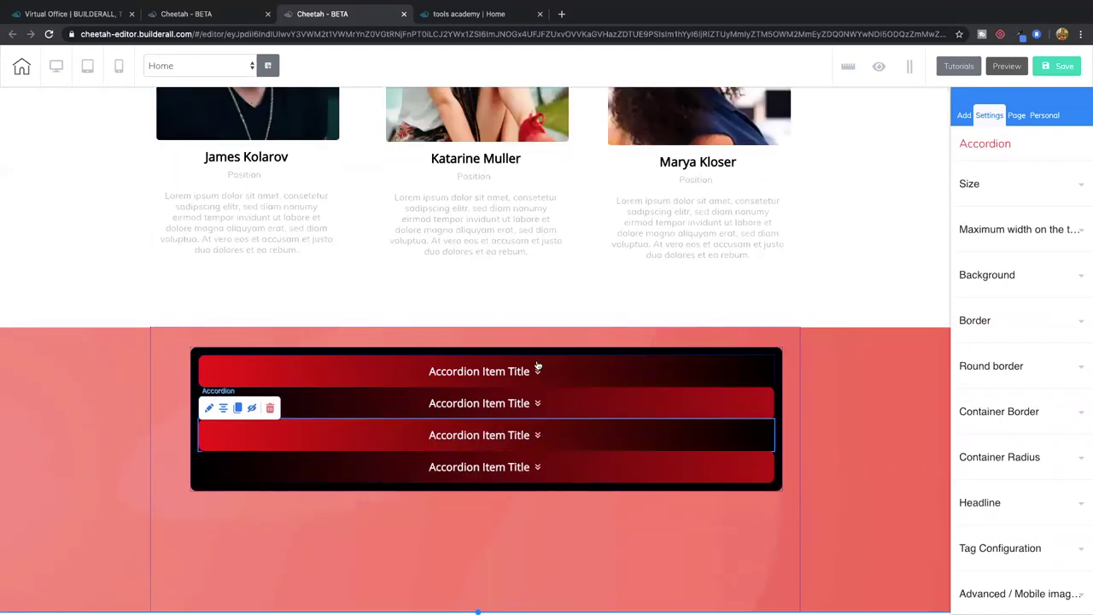
{"action": "left_click", "coordinate": [538, 437]}
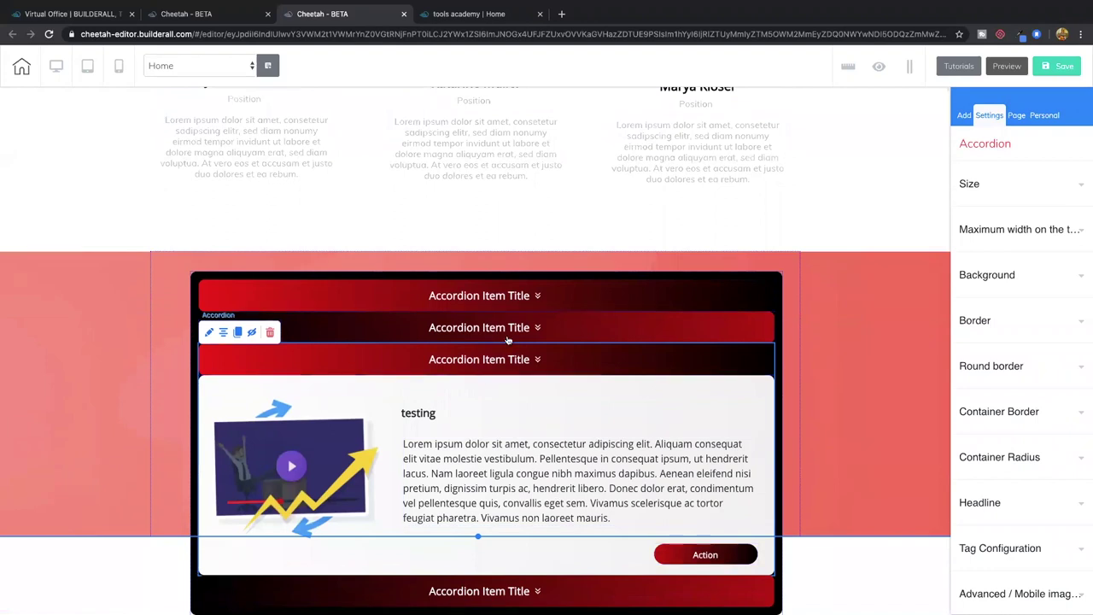
{"action": "left_click", "coordinate": [538, 359]}
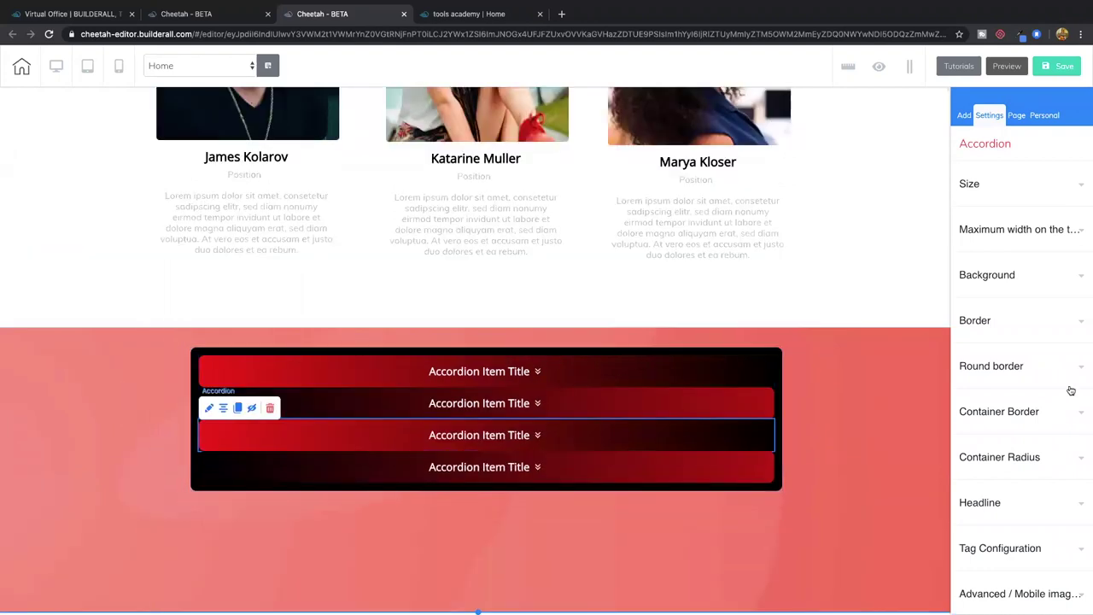
- Browse the Animated Elements and Big Menu categories and add the third Big Menu design, with five menu entries, to the page
{"action": "scroll", "coordinate": [1069, 391], "scroll_direction": "down", "scroll_amount": 1}
{"action": "left_click", "coordinate": [964, 115]}
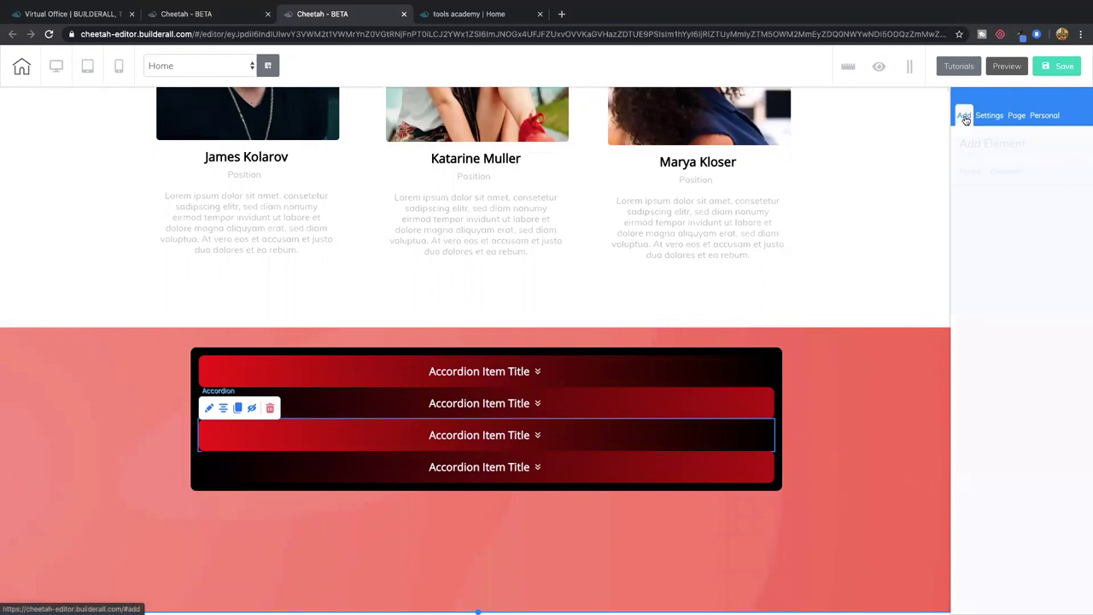
{"action": "left_click", "coordinate": [1008, 170]}
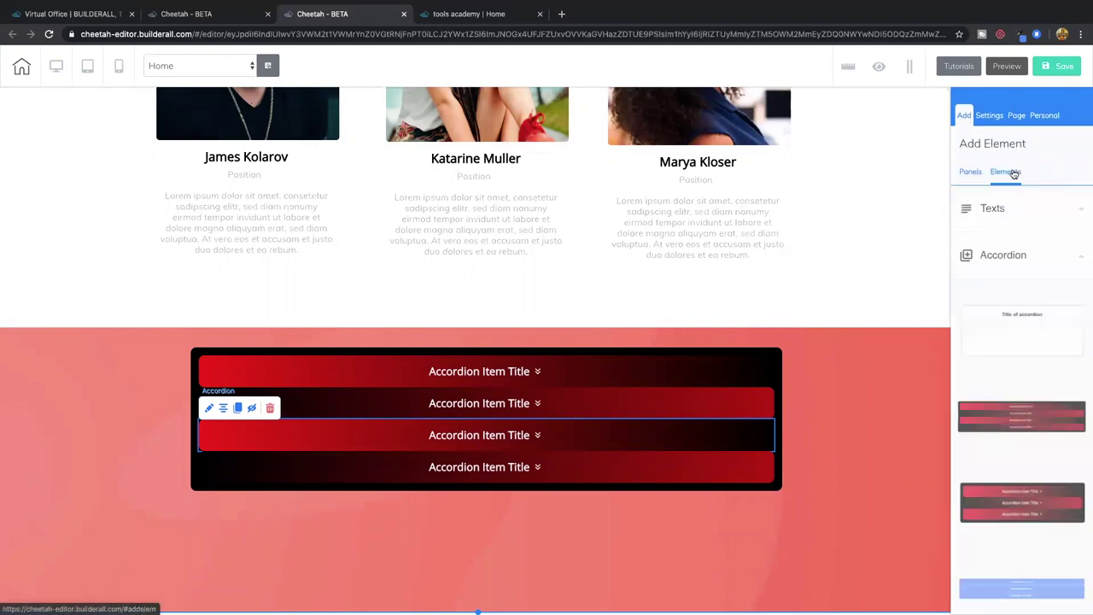
{"action": "left_click", "coordinate": [1013, 254]}
{"action": "left_click", "coordinate": [1020, 310]}
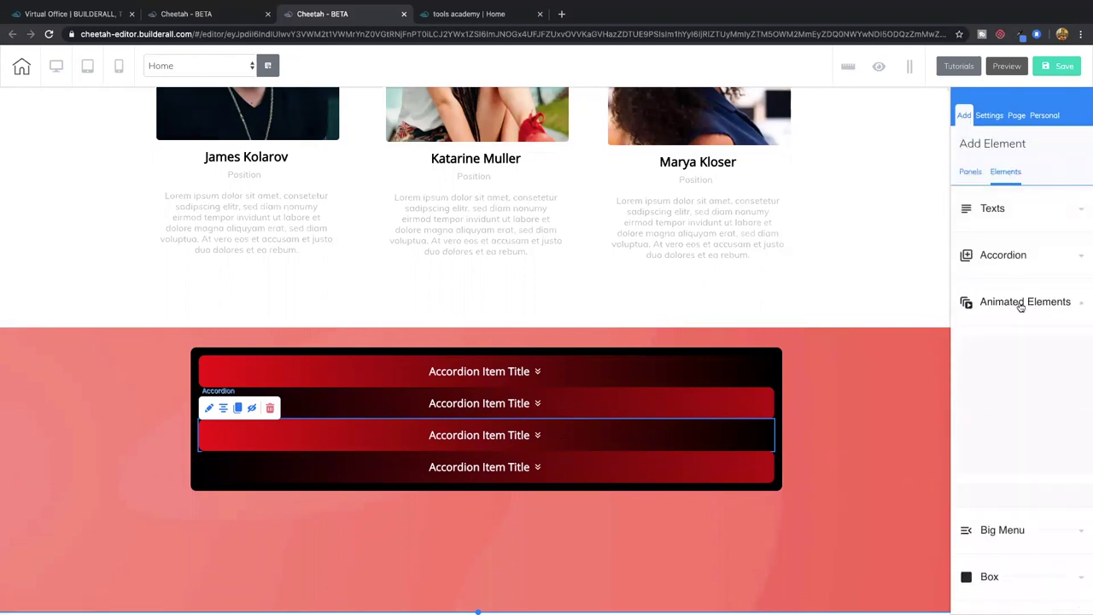
{"action": "scroll", "coordinate": [1018, 329], "scroll_direction": "down", "scroll_amount": 1}
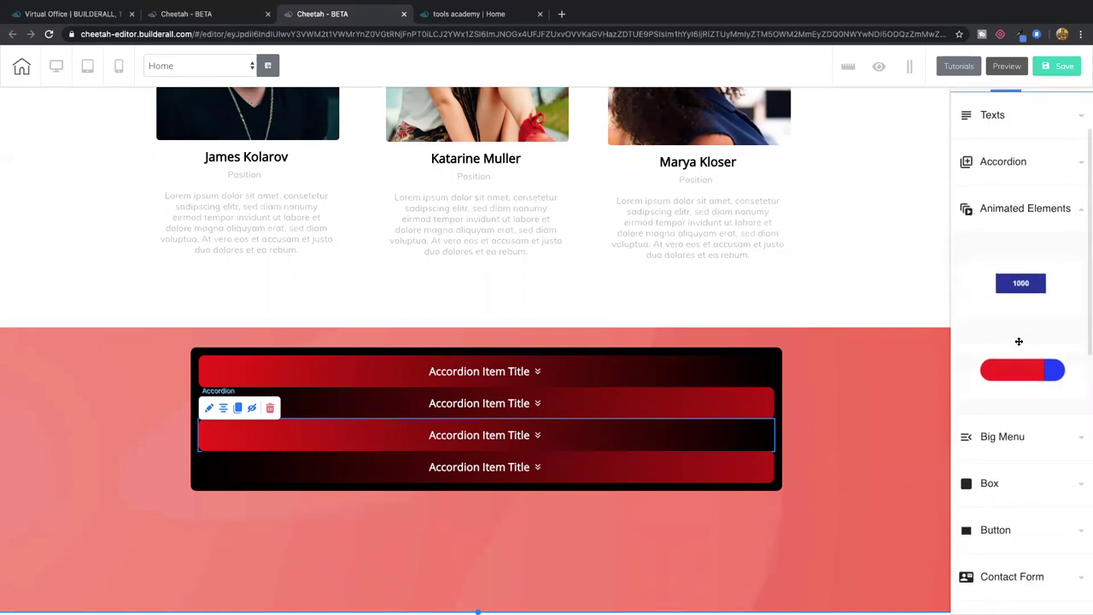
{"action": "left_click", "coordinate": [1005, 216]}
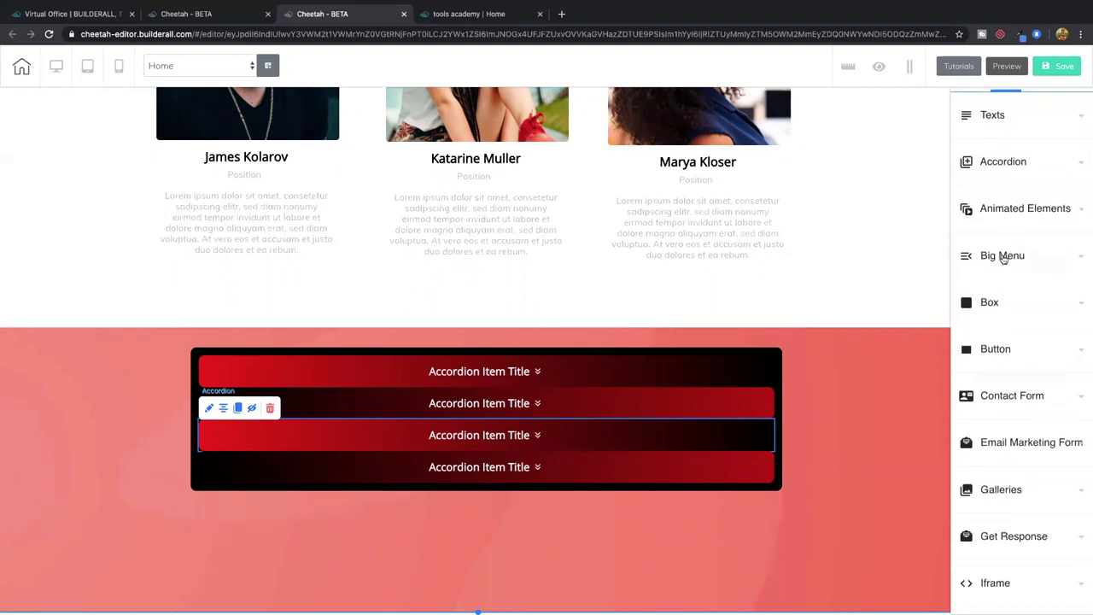
{"action": "left_click", "coordinate": [1003, 258]}
{"action": "scroll", "coordinate": [993, 320], "scroll_direction": "down", "scroll_amount": 2}
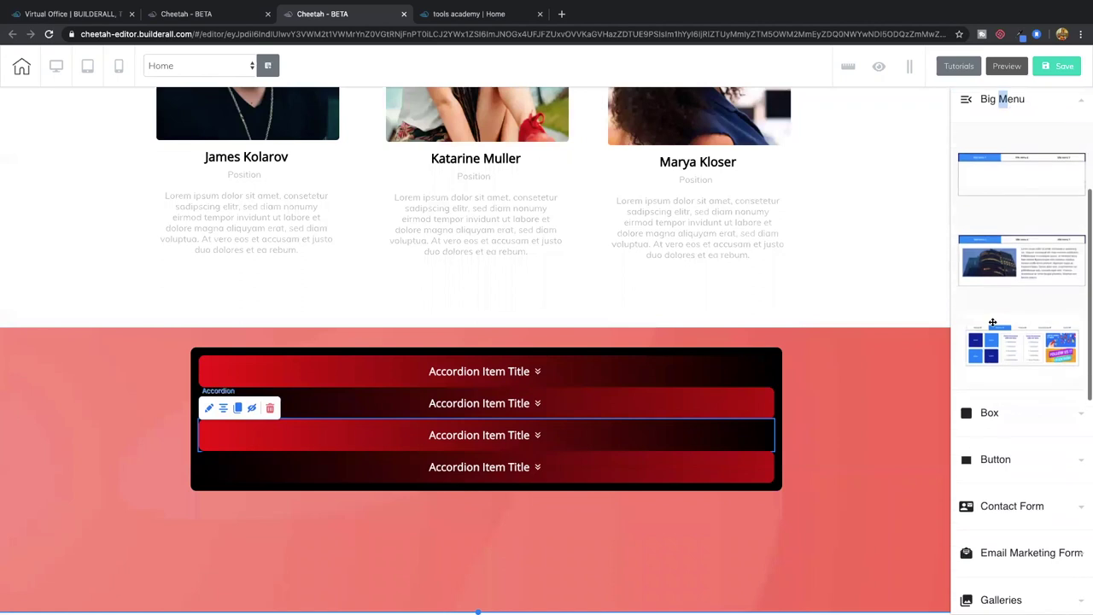
{"action": "left_click_drag", "start_coordinate": [1026, 326], "coordinate": [437, 523]}
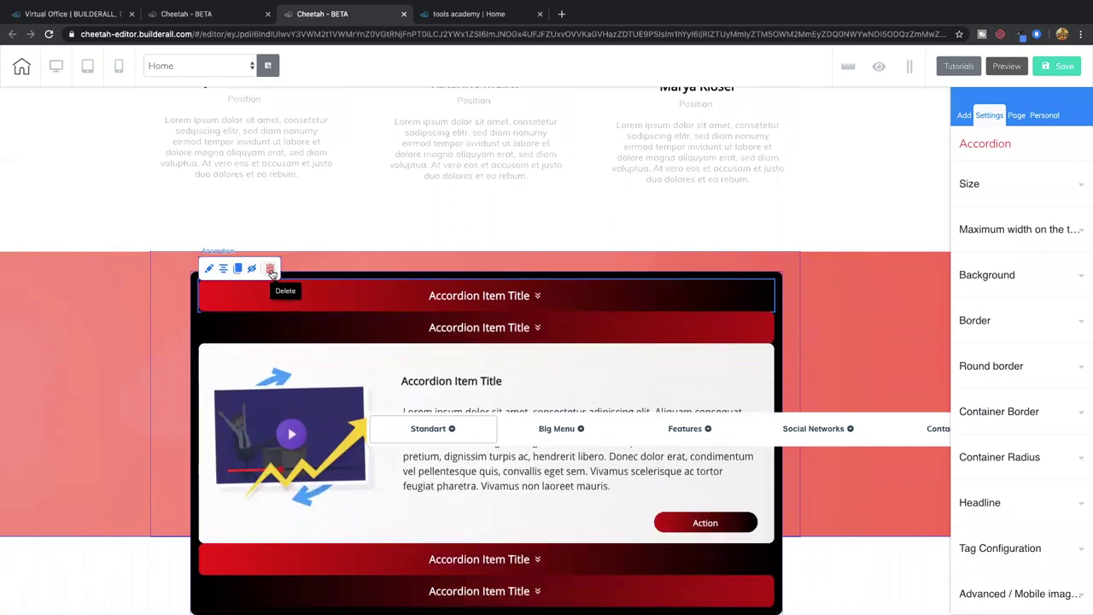
- Delete the red panel that holds the accordion
{"action": "left_click", "coordinate": [781, 310]}
{"action": "left_click", "coordinate": [253, 264]}
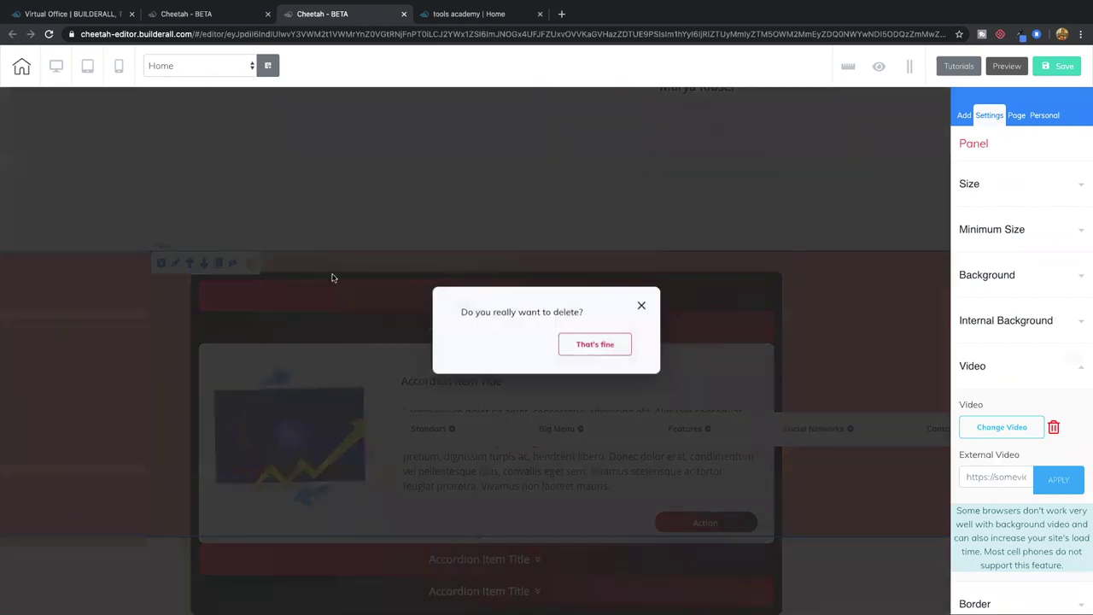
{"action": "left_click", "coordinate": [595, 345]}
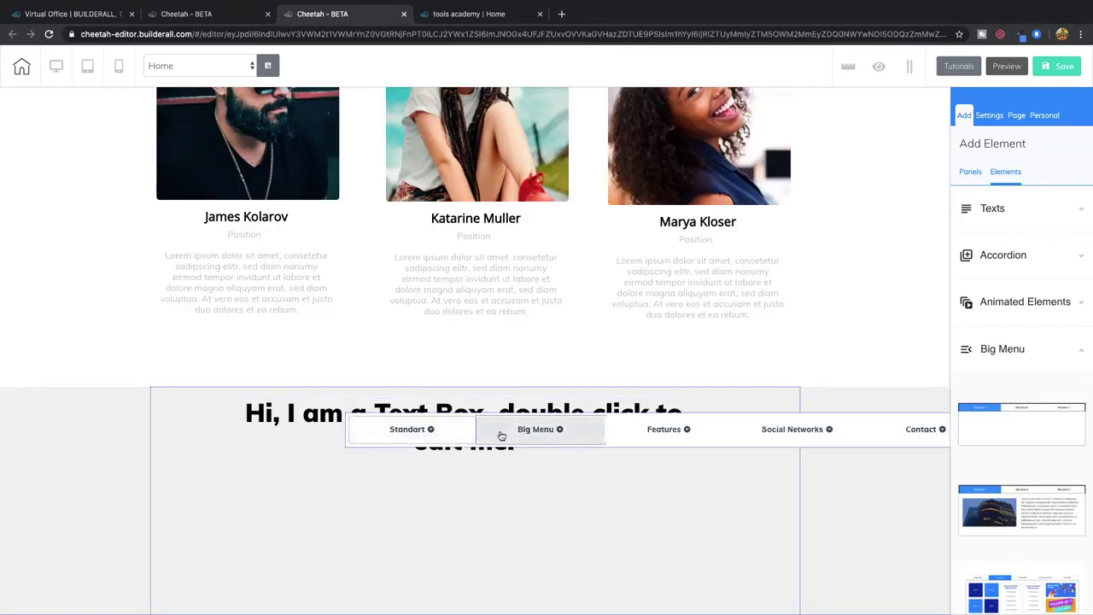
- Align the five-item menu with the content width of the grey panel and move it below the heading text box
{"action": "left_click", "coordinate": [385, 467]}
{"action": "left_click_drag", "start_coordinate": [346, 448], "coordinate": [152, 462]}
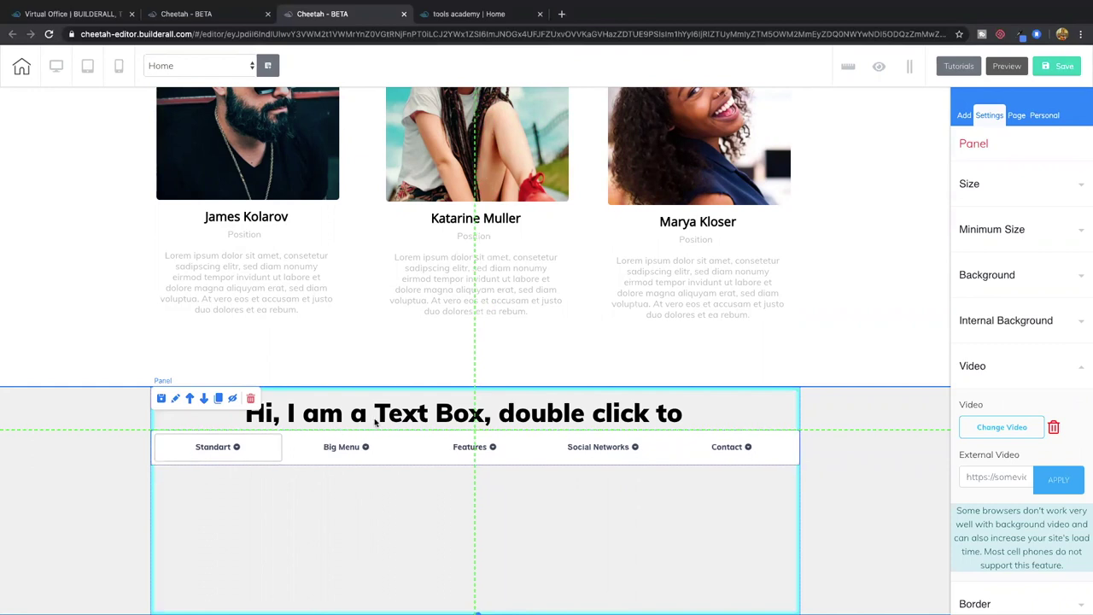
{"action": "left_click", "coordinate": [381, 418]}
{"action": "double_click", "coordinate": [344, 416]}
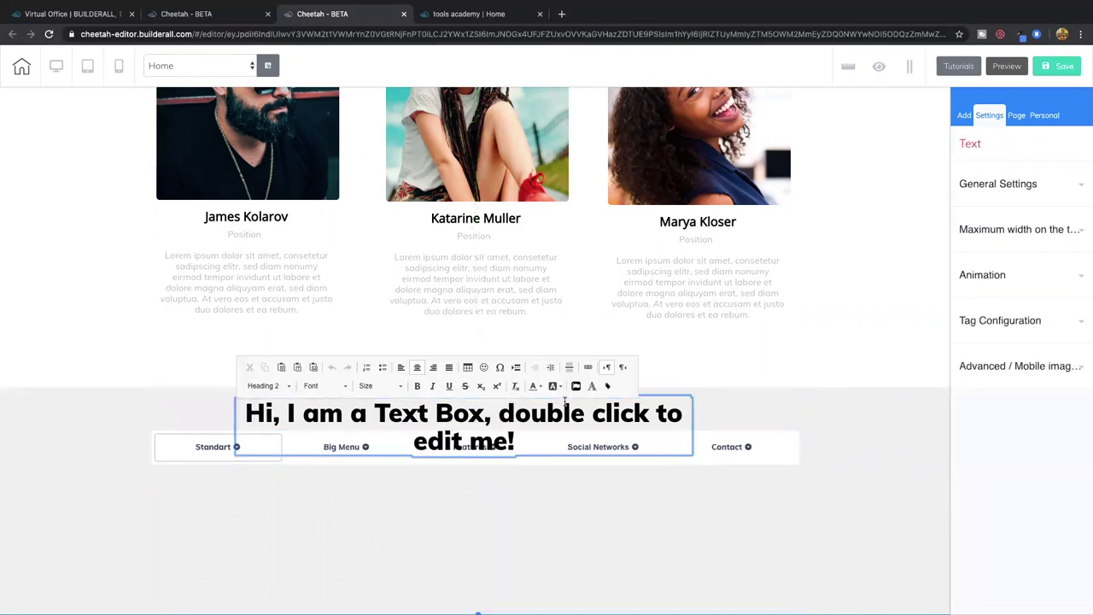
{"action": "left_click", "coordinate": [740, 419]}
{"action": "left_click_drag", "start_coordinate": [799, 435], "coordinate": [588, 425]}
- Delete the placeholder heading text box from the grey panel and move the five-item menu up to the panel's top edge
{"action": "left_click", "coordinate": [418, 416]}
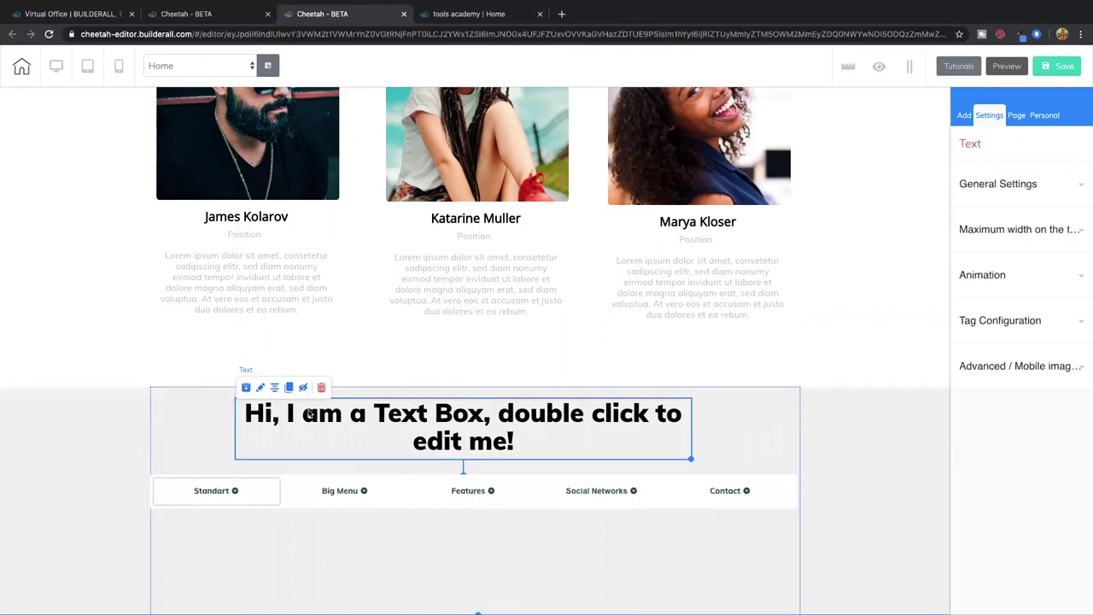
{"action": "left_click", "coordinate": [322, 388]}
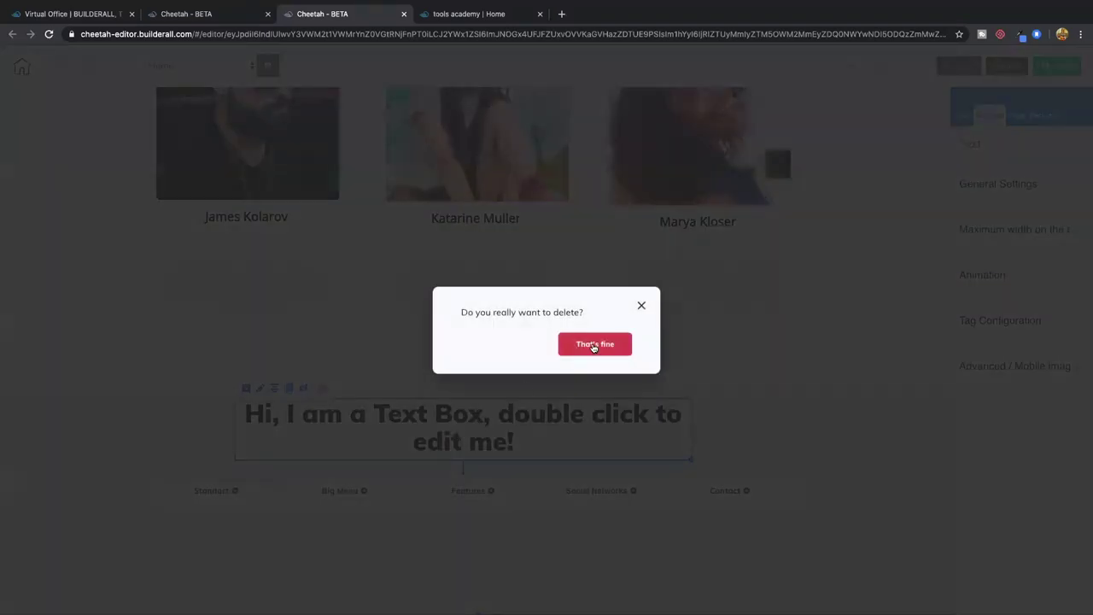
{"action": "left_click", "coordinate": [581, 344]}
{"action": "left_click_drag", "start_coordinate": [539, 475], "coordinate": [540, 394]}
{"action": "left_click", "coordinate": [384, 457]}
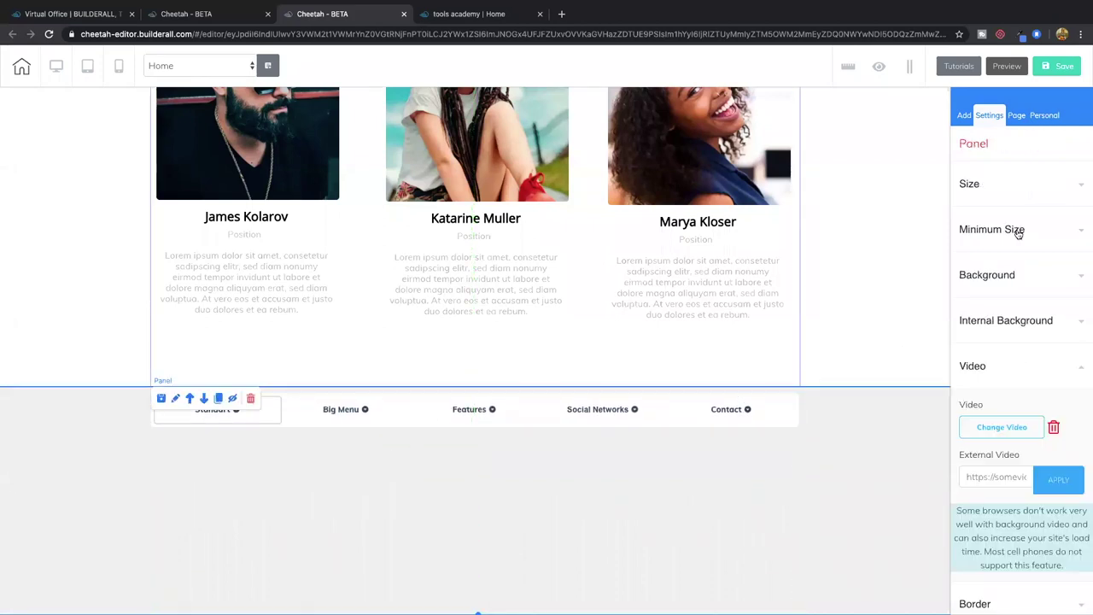
- Open the Standart, Big Menu, Features, Social Networks and Contact menu entries one after another to examine their drop-down content
{"action": "left_click", "coordinate": [964, 116]}
{"action": "left_click", "coordinate": [1006, 172]}
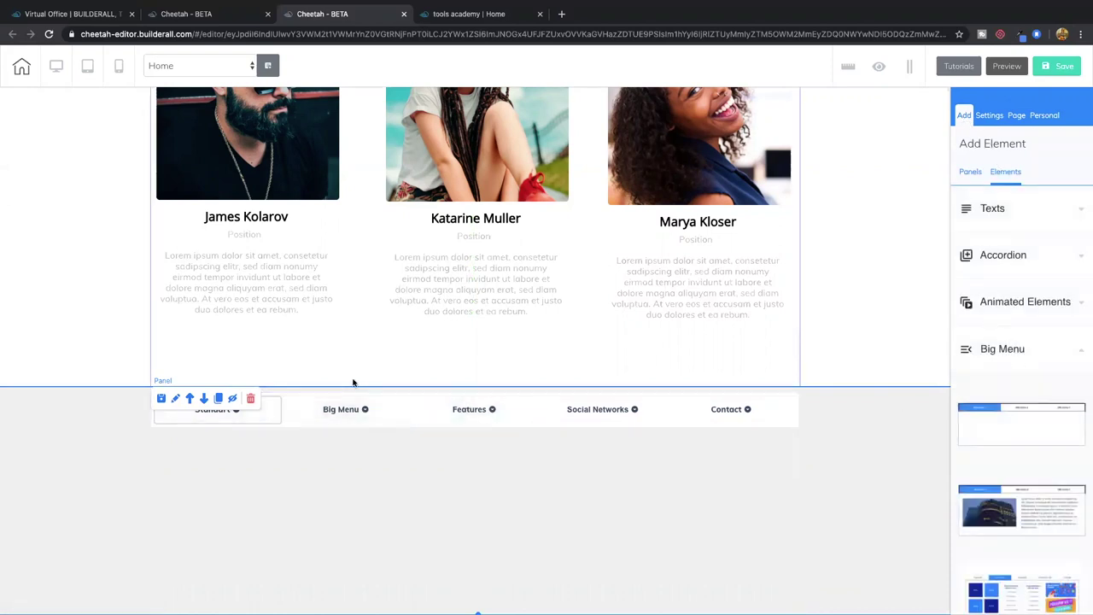
{"action": "left_click", "coordinate": [276, 474]}
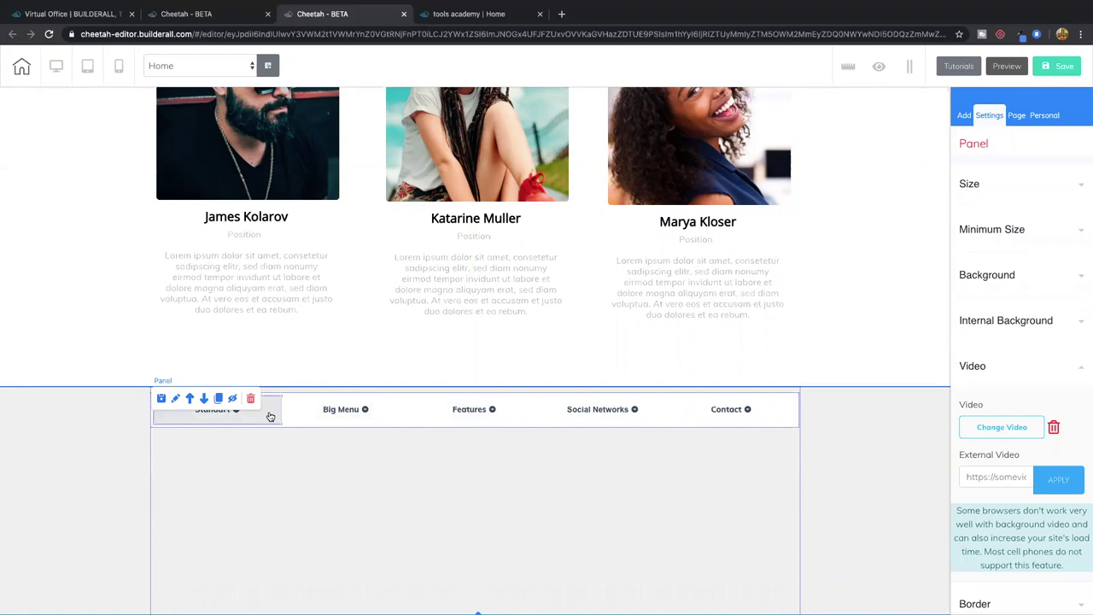
{"action": "left_click", "coordinate": [270, 416]}
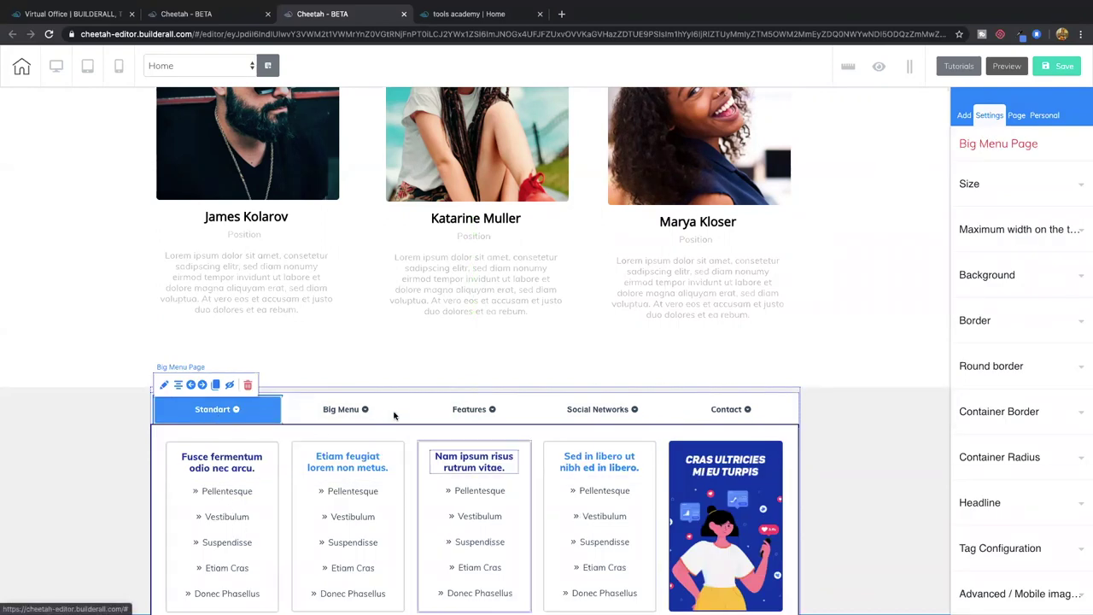
{"action": "left_click", "coordinate": [346, 411]}
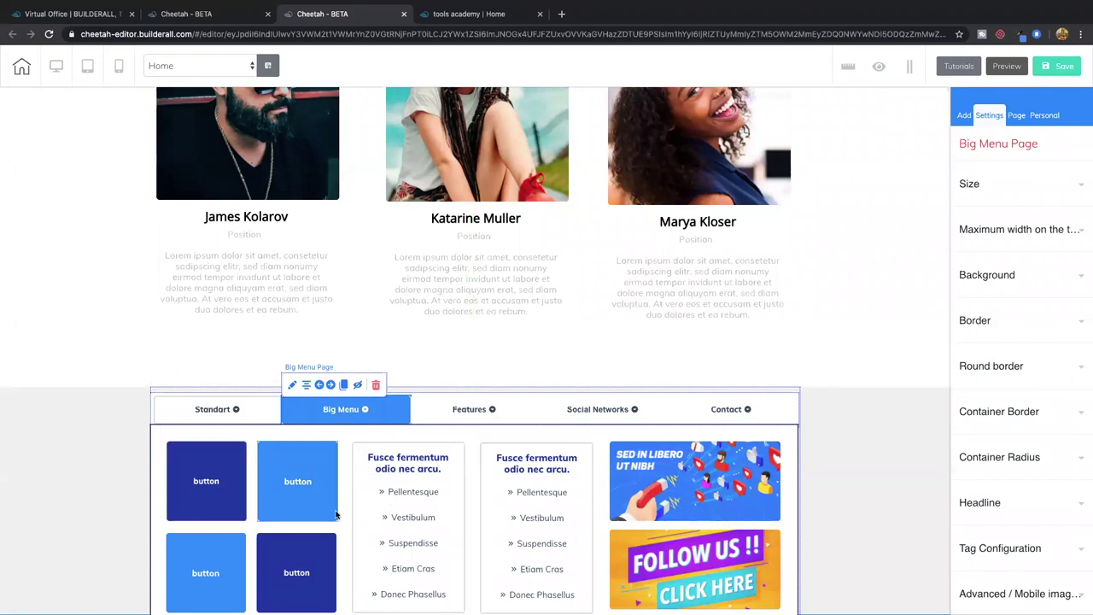
{"action": "left_click", "coordinate": [480, 412]}
{"action": "left_click", "coordinate": [594, 411]}
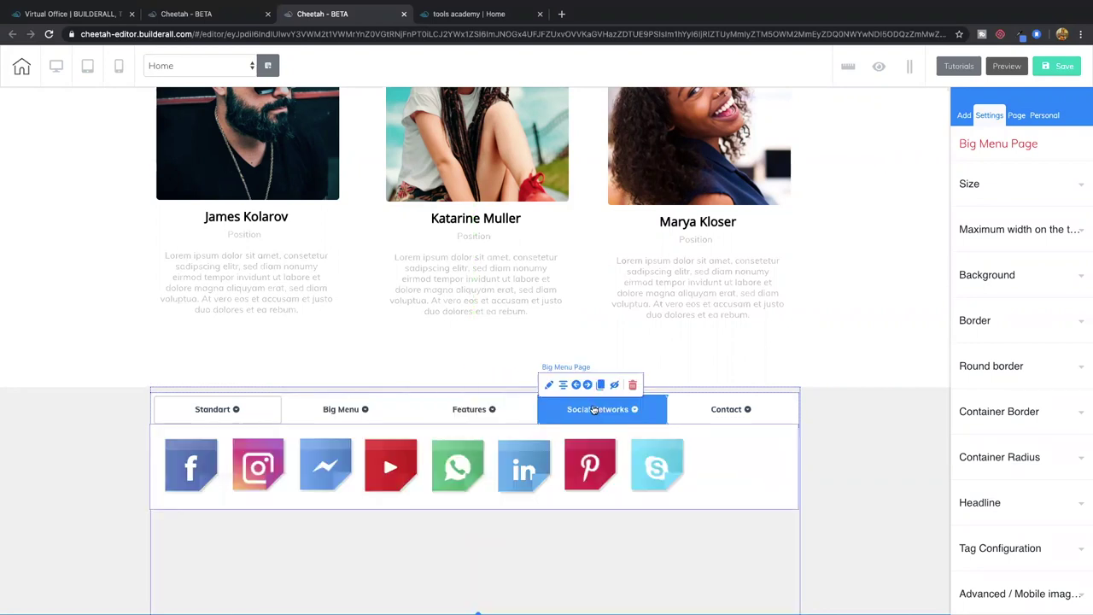
{"action": "left_click", "coordinate": [743, 410]}
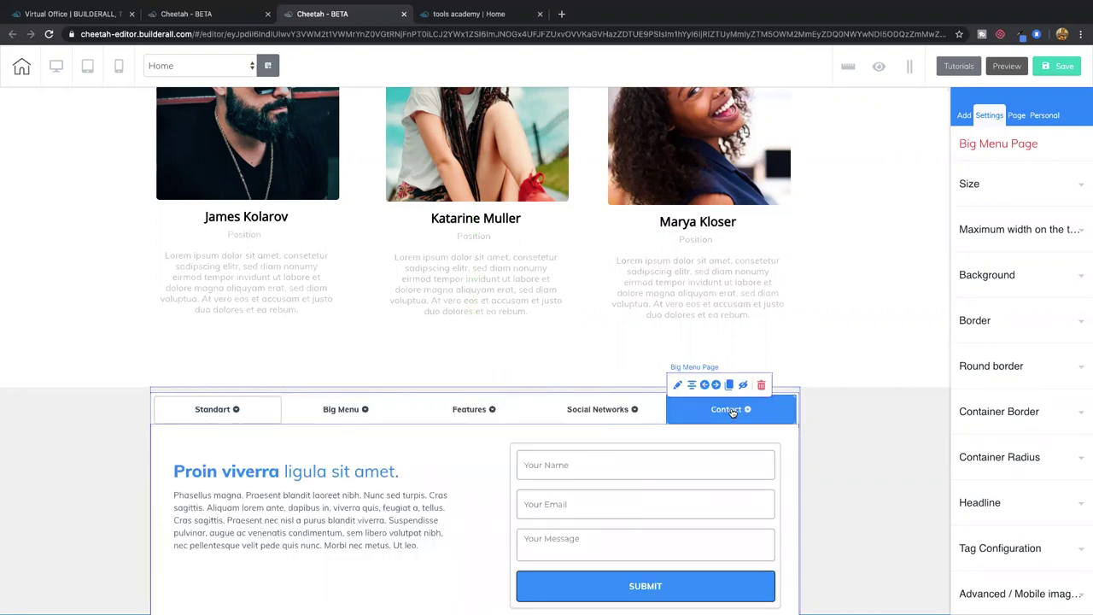
- Look again at the drop-down content of Social Networks, Features and Contact, and close the open drop-down
{"action": "left_click", "coordinate": [606, 413]}
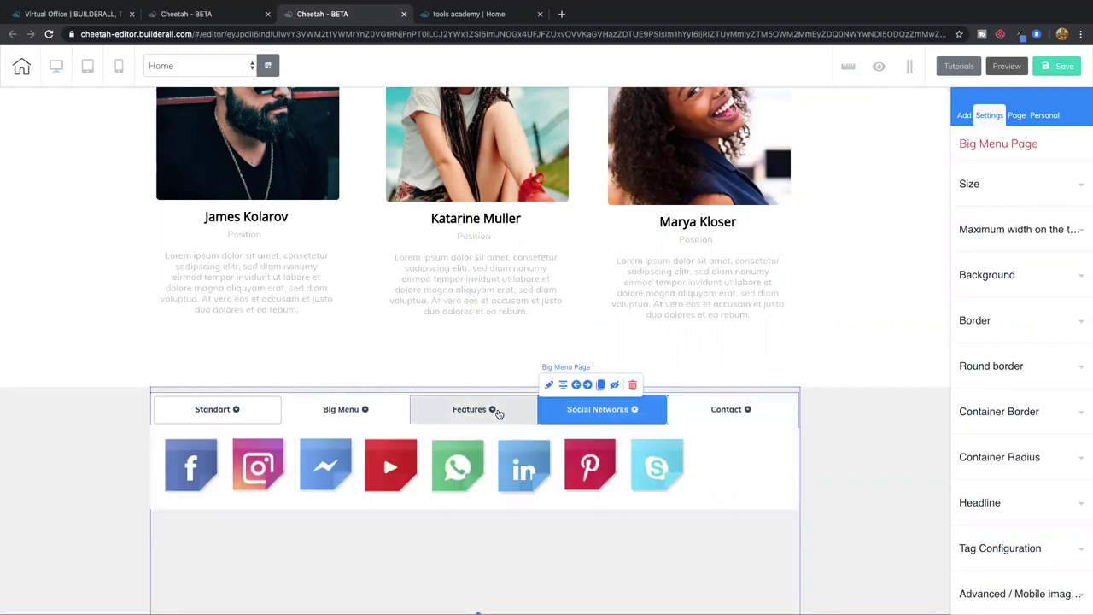
{"action": "left_click", "coordinate": [493, 412]}
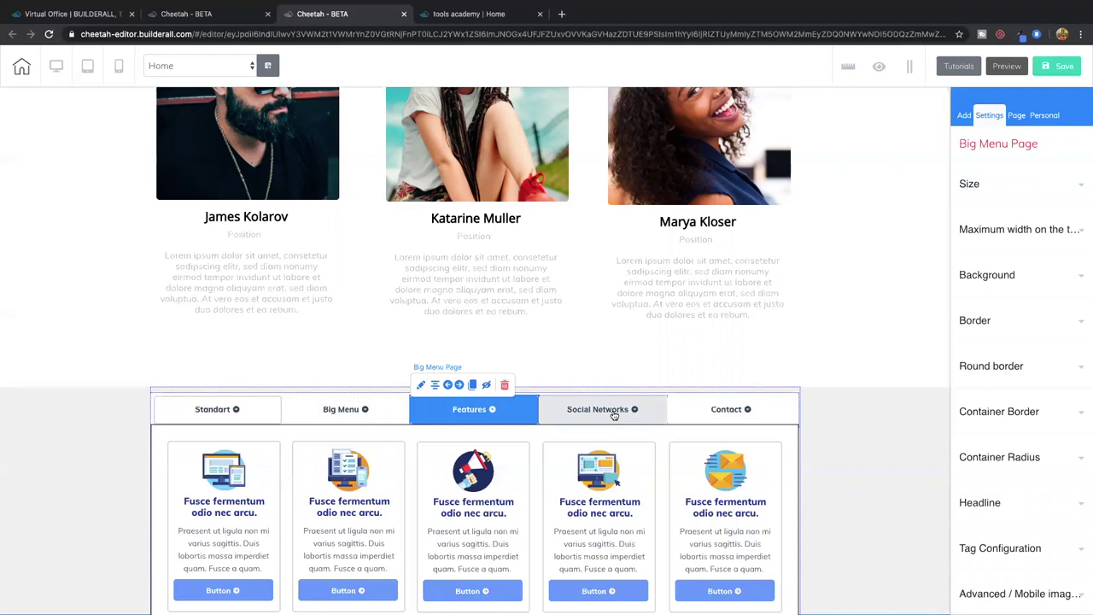
{"action": "scroll", "coordinate": [532, 439], "scroll_direction": "up", "scroll_amount": 1}
{"action": "scroll", "coordinate": [527, 444], "scroll_direction": "down", "scroll_amount": 2}
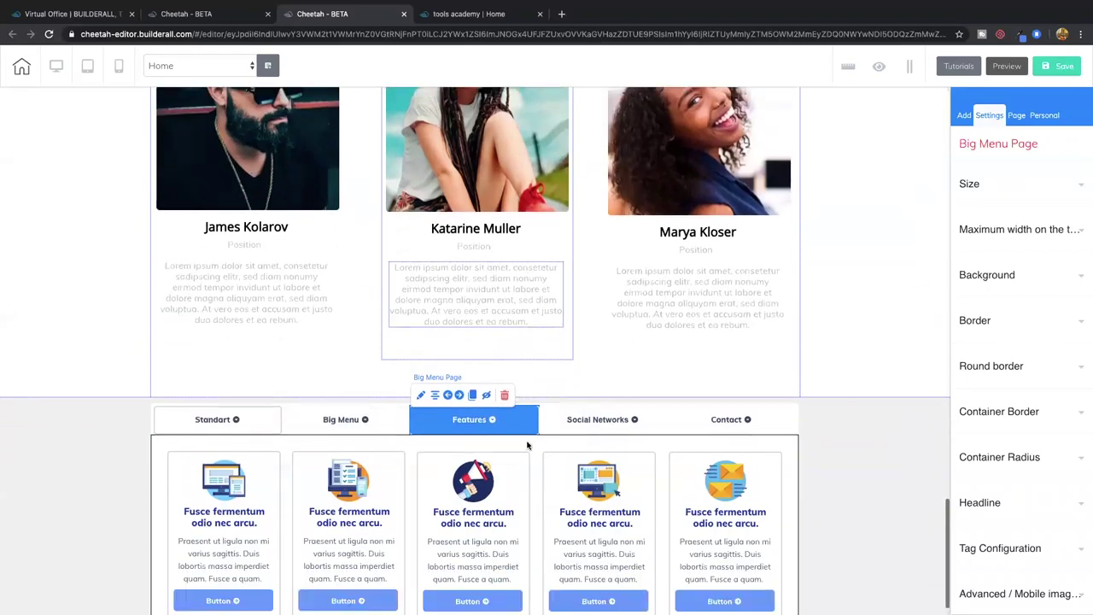
{"action": "left_click", "coordinate": [726, 389]}
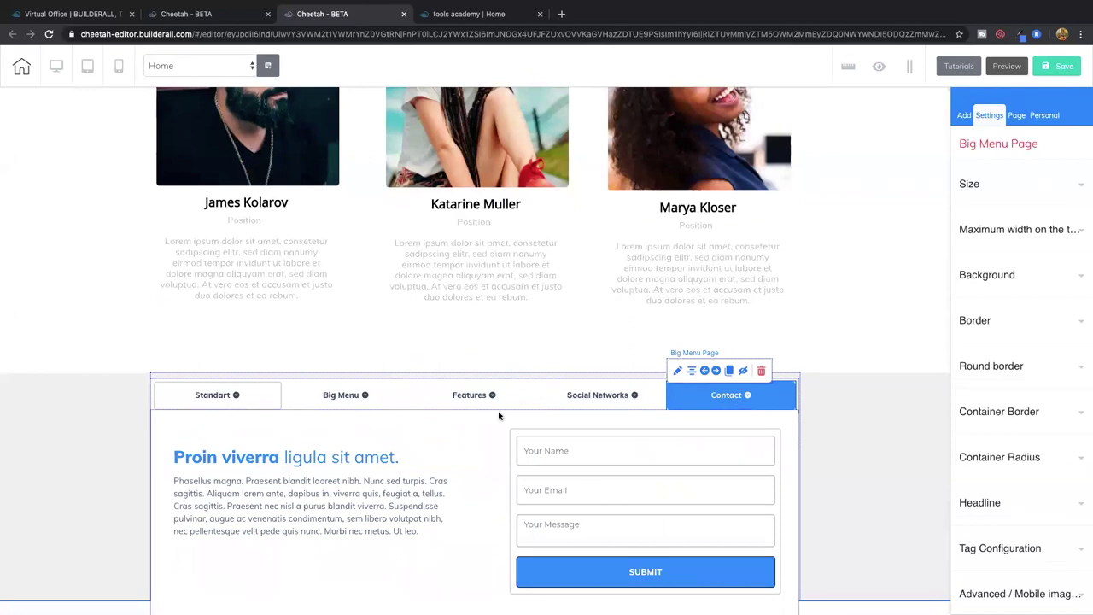
{"action": "left_click", "coordinate": [604, 397]}
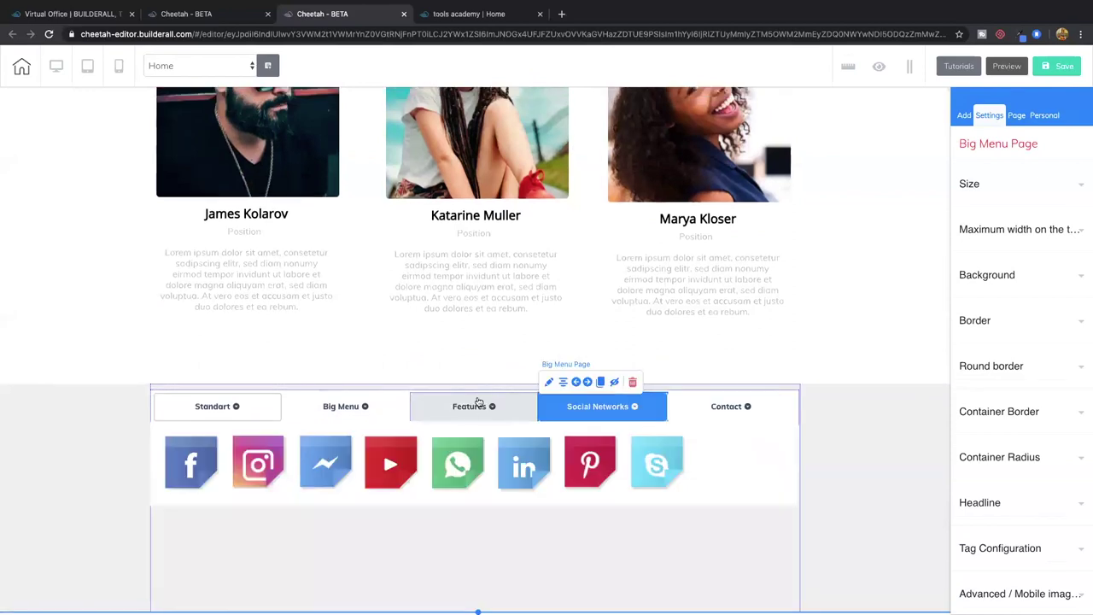
{"action": "left_click", "coordinate": [409, 407]}
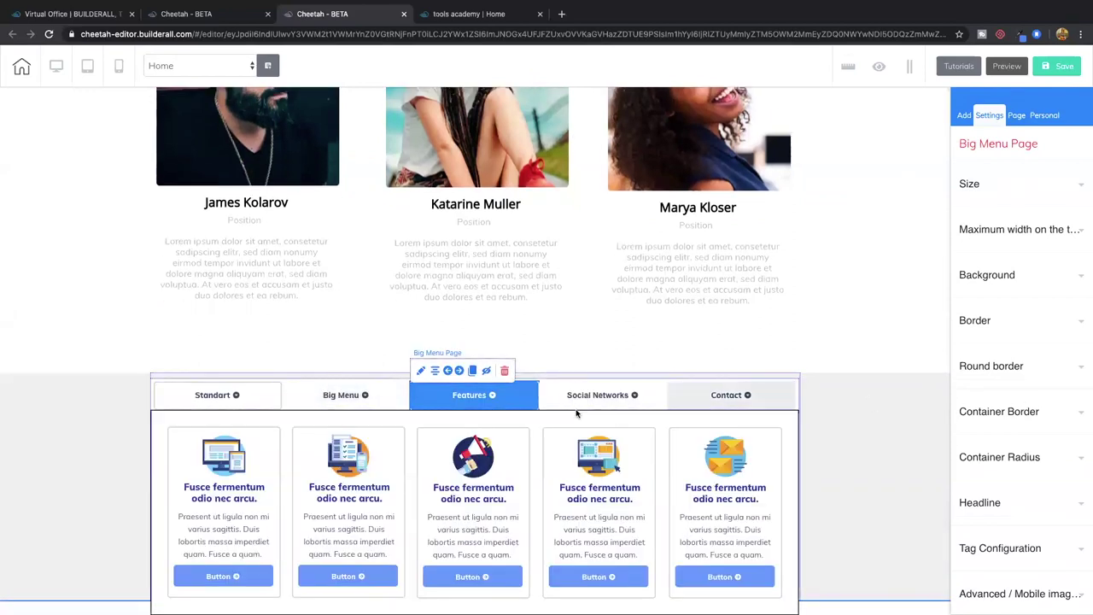
{"action": "left_click", "coordinate": [466, 401]}
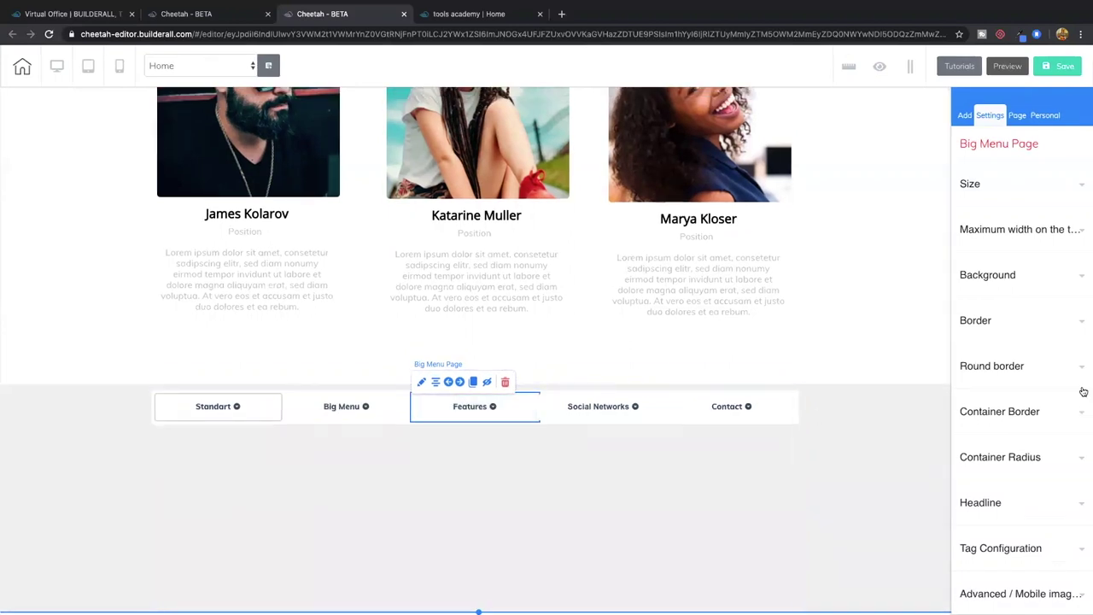
- Browse the Box and Button element categories to examine the ready-made designs
{"action": "left_click", "coordinate": [964, 115]}
{"action": "left_click", "coordinate": [1006, 173]}
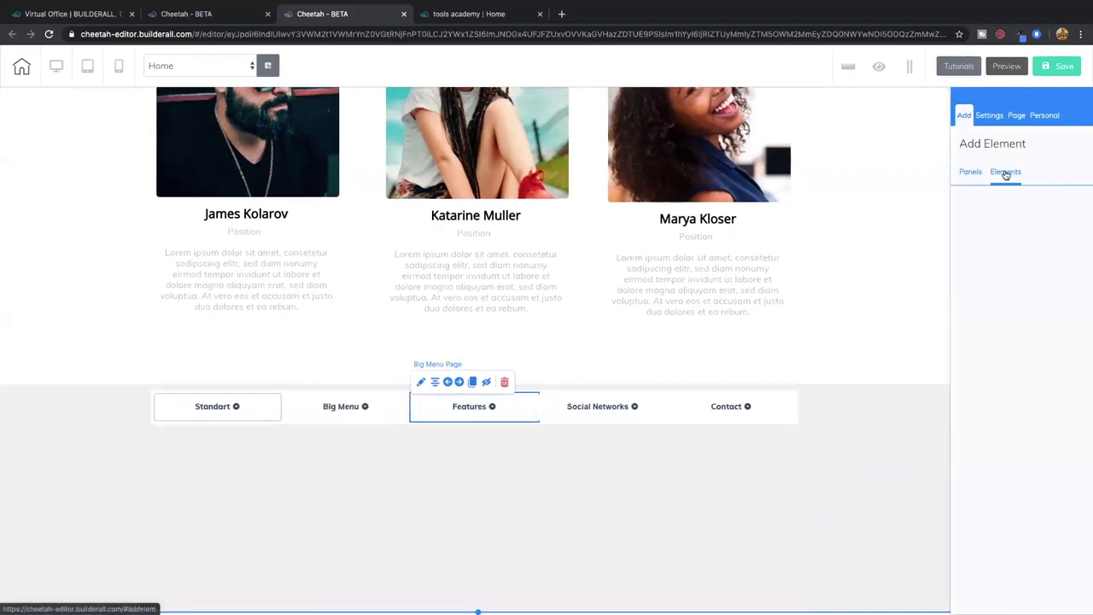
{"action": "left_click", "coordinate": [1018, 350]}
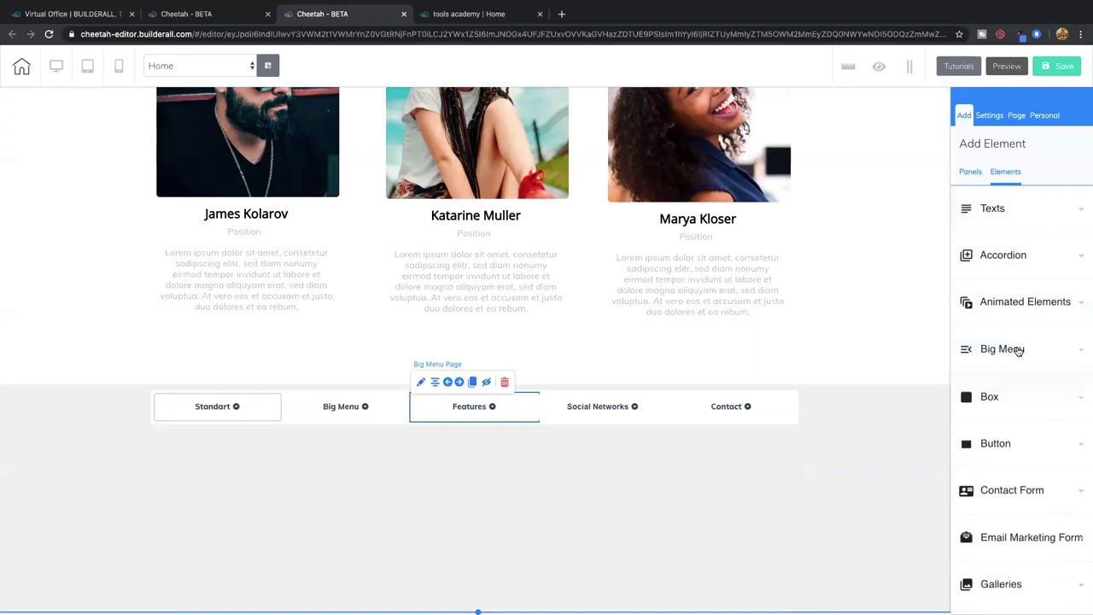
{"action": "scroll", "coordinate": [1022, 359], "scroll_direction": "down", "scroll_amount": 3}
{"action": "left_click", "coordinate": [1015, 283]}
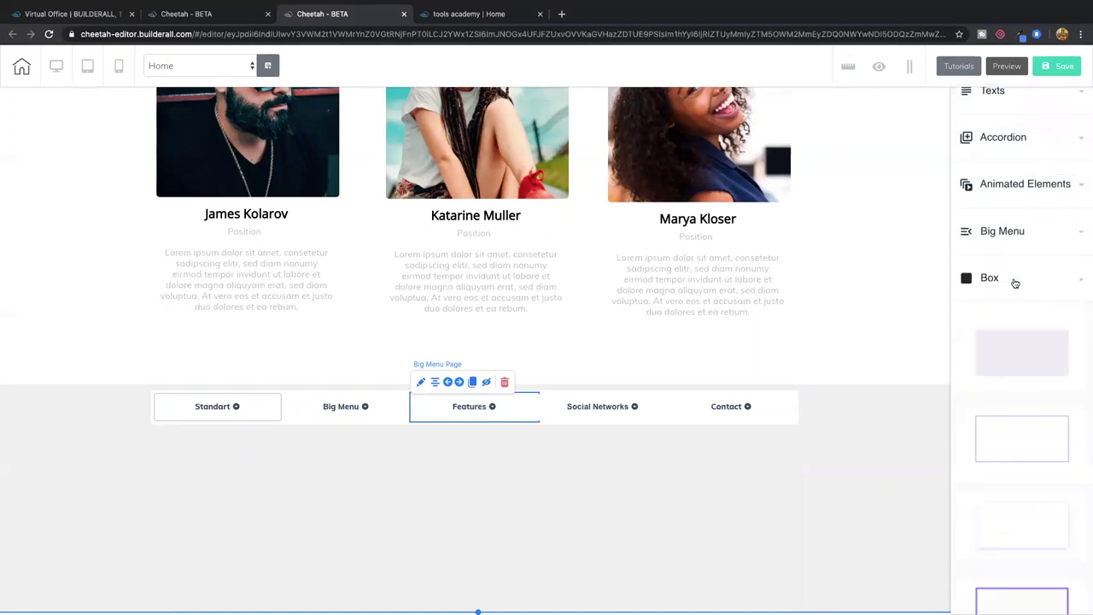
{"action": "left_click", "coordinate": [1015, 283]}
{"action": "left_click", "coordinate": [1018, 327]}
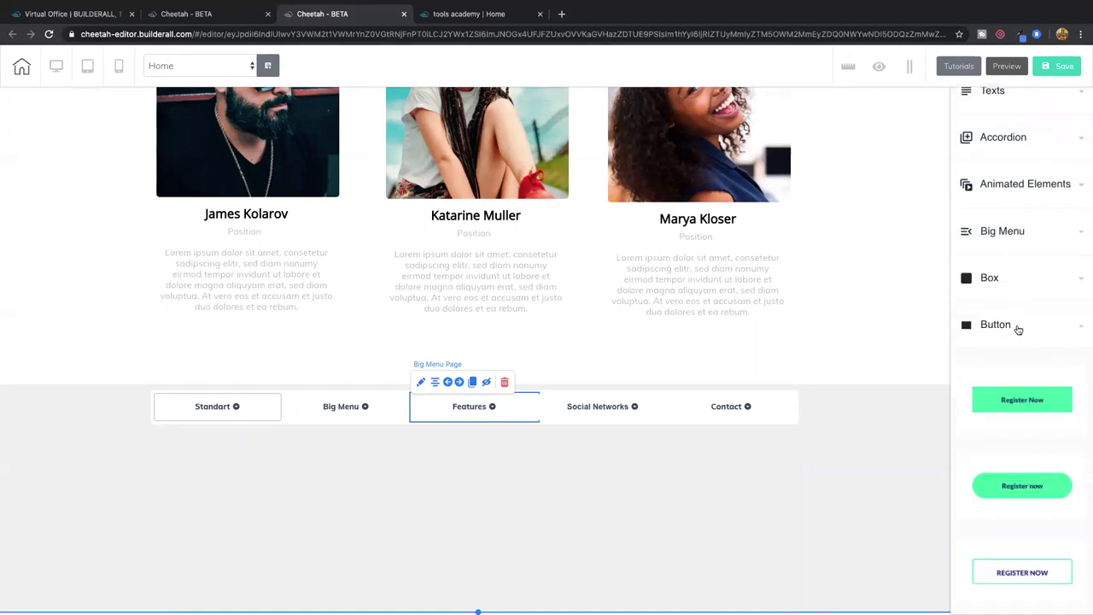
{"action": "left_click", "coordinate": [1018, 328]}
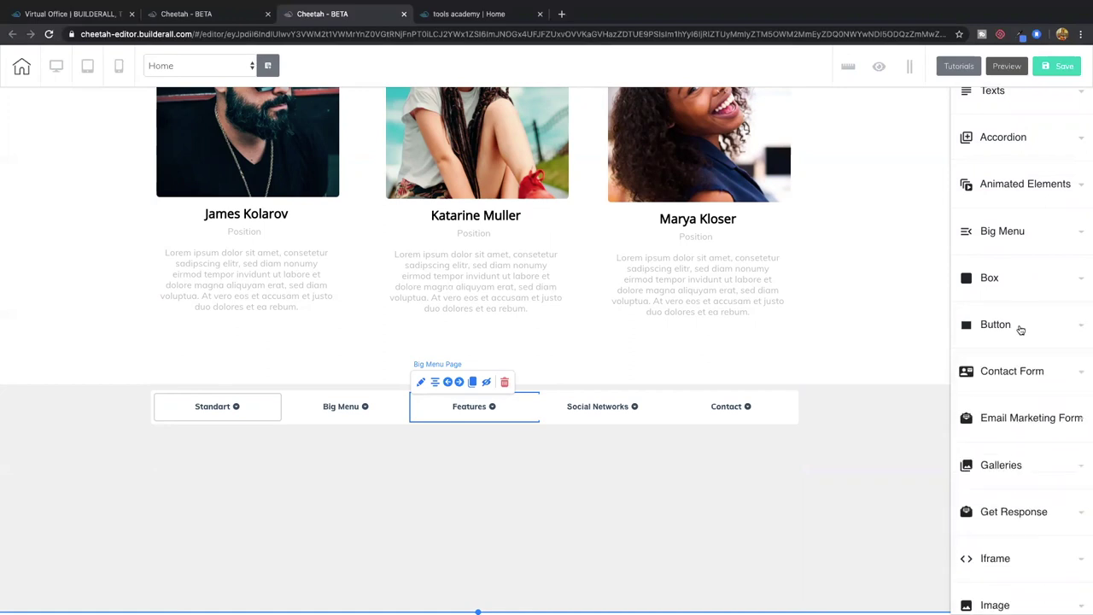
- Add the ready-made contact form to the grey panel below the menu, move it towards the panel's left side and widen it
{"action": "left_click", "coordinate": [1026, 373]}
{"action": "left_click_drag", "start_coordinate": [993, 436], "coordinate": [416, 466]}
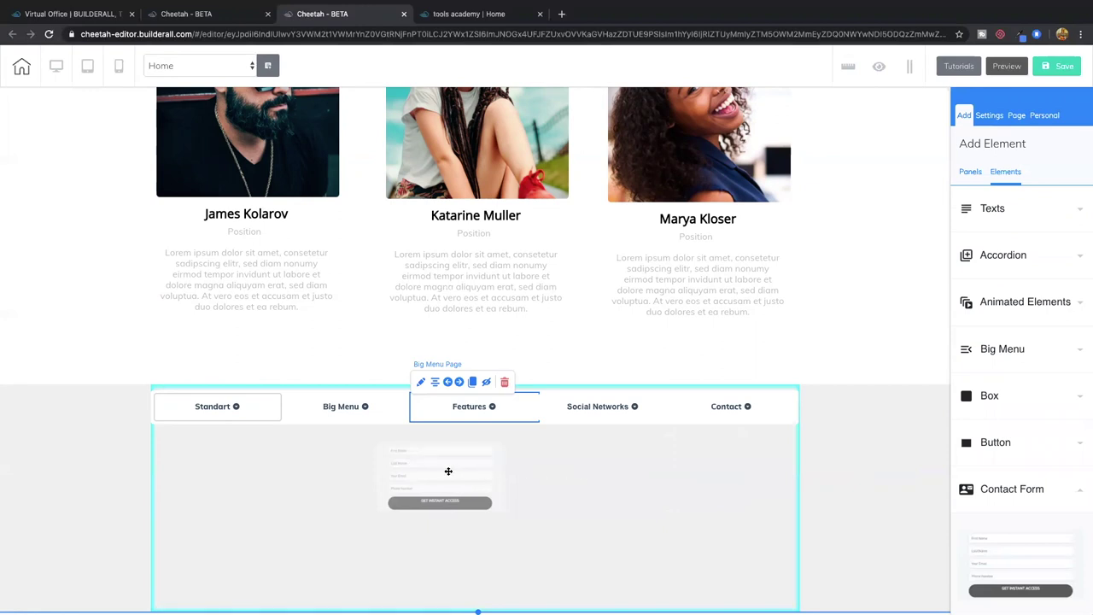
{"action": "left_click_drag", "start_coordinate": [597, 447], "coordinate": [664, 455]}
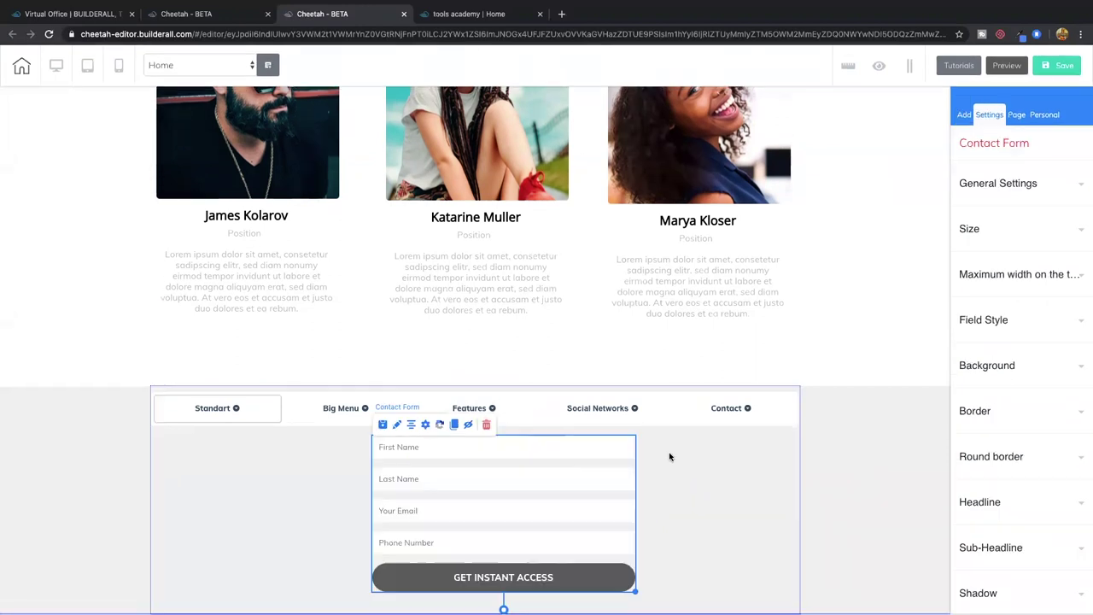
{"action": "left_click_drag", "start_coordinate": [550, 481], "coordinate": [456, 478]}
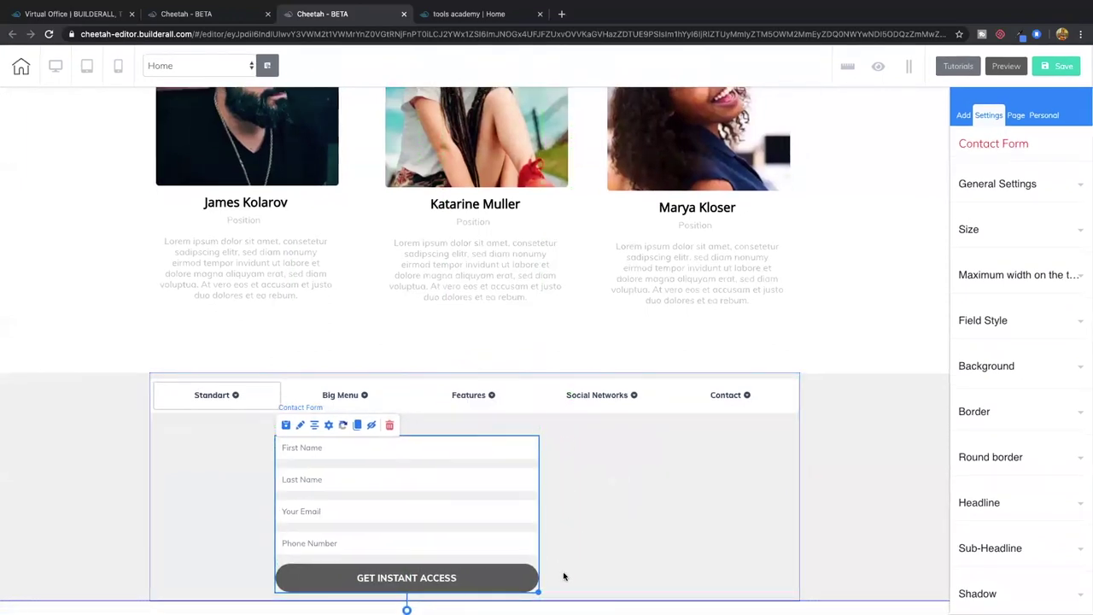
{"action": "left_click_drag", "start_coordinate": [538, 591], "coordinate": [637, 593]}
{"action": "left_click", "coordinate": [293, 511]}
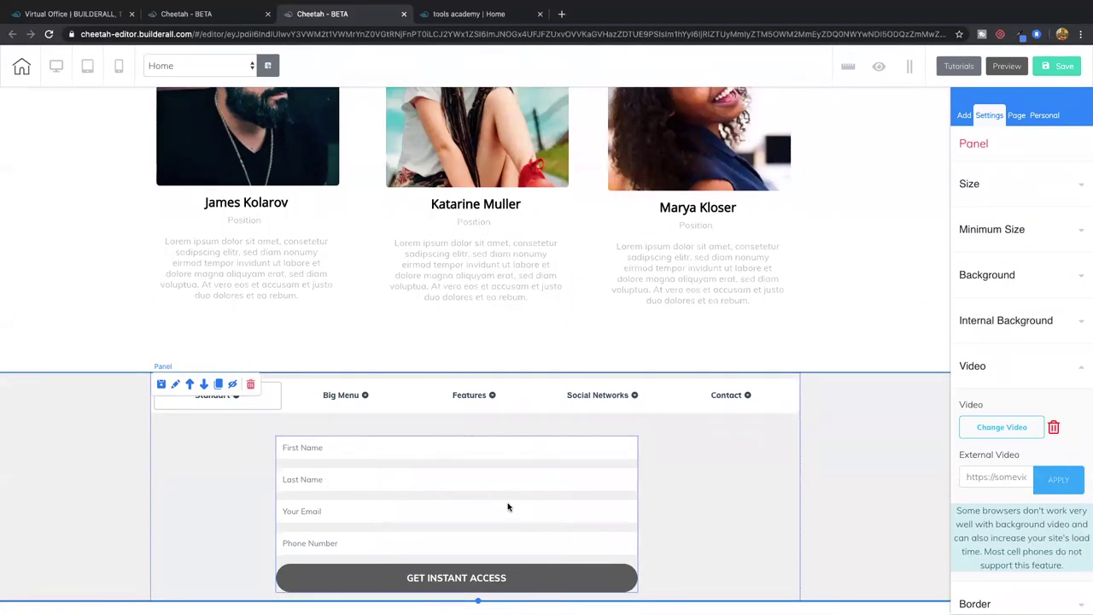
- Browse the Email Marketing Form, Galleries and Get Response element categories to examine the ready-made designs
{"action": "left_click", "coordinate": [963, 116]}
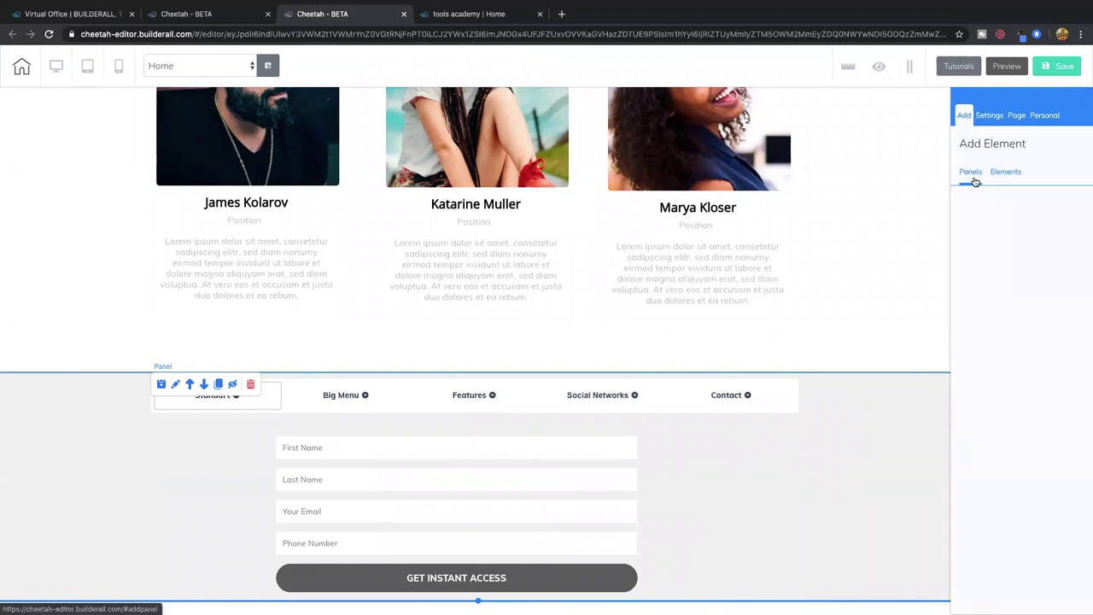
{"action": "left_click", "coordinate": [975, 181]}
{"action": "left_click", "coordinate": [1004, 174]}
{"action": "left_click", "coordinate": [1028, 453]}
{"action": "left_click", "coordinate": [1030, 435]}
{"action": "scroll", "coordinate": [1028, 431], "scroll_direction": "down", "scroll_amount": 3}
{"action": "left_click", "coordinate": [1038, 306]}
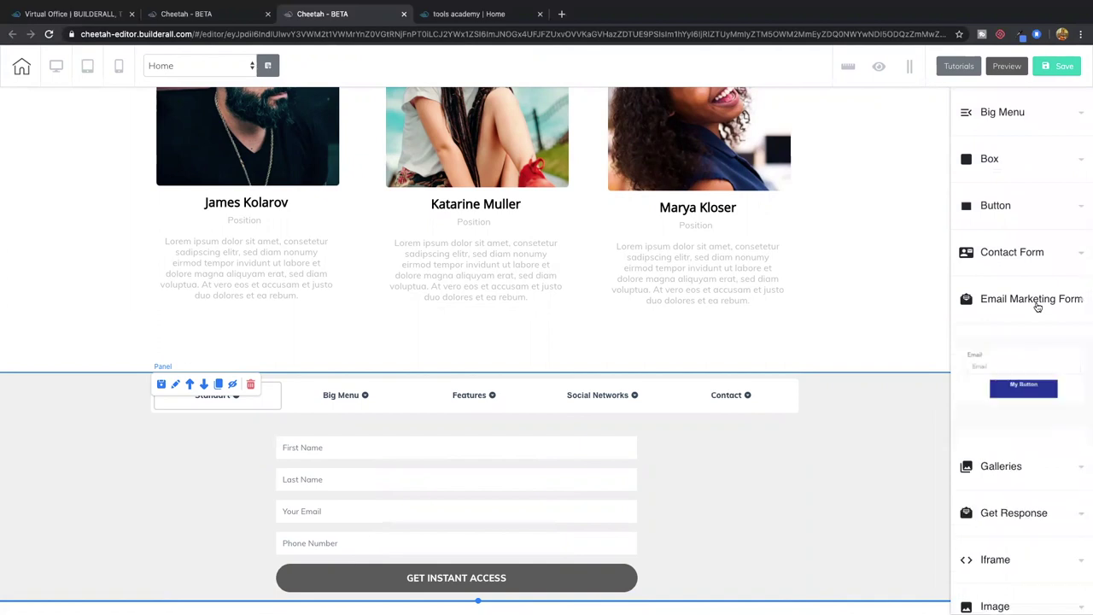
{"action": "left_click", "coordinate": [1038, 306]}
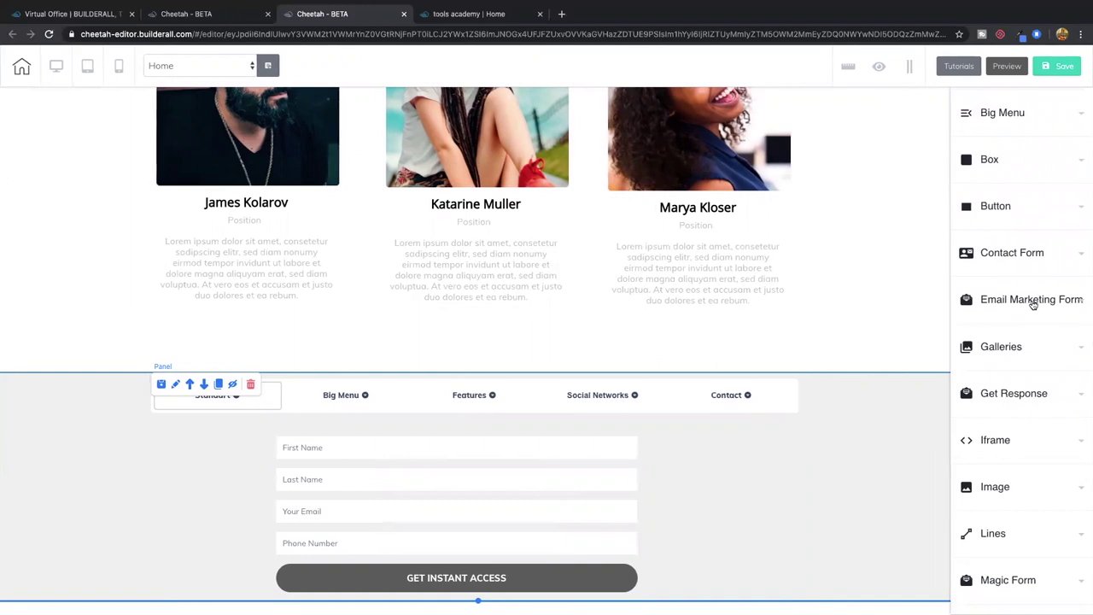
{"action": "left_click", "coordinate": [1021, 352]}
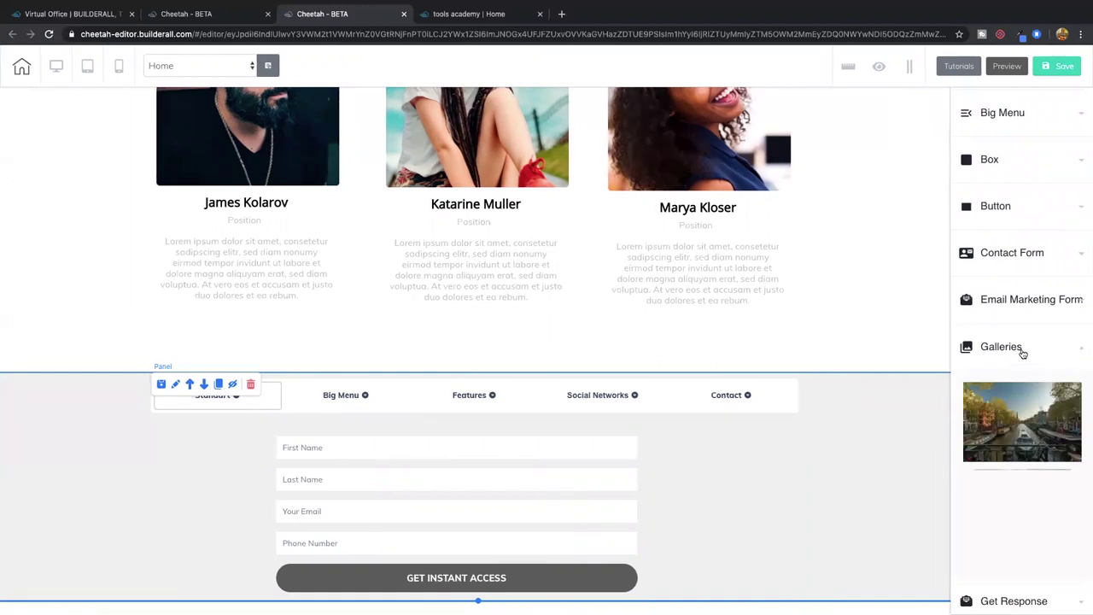
{"action": "left_click", "coordinate": [1021, 352]}
{"action": "left_click", "coordinate": [1027, 404]}
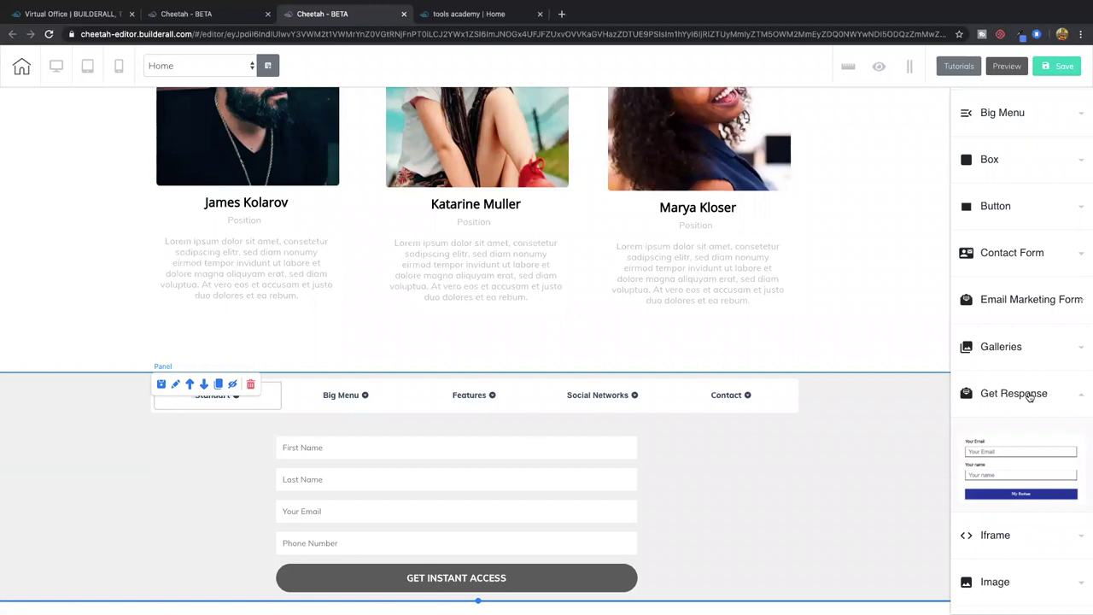
{"action": "left_click", "coordinate": [1028, 395]}
- Add the Iframe map element to the grey panel beside the contact form
{"action": "left_click", "coordinate": [1014, 446]}
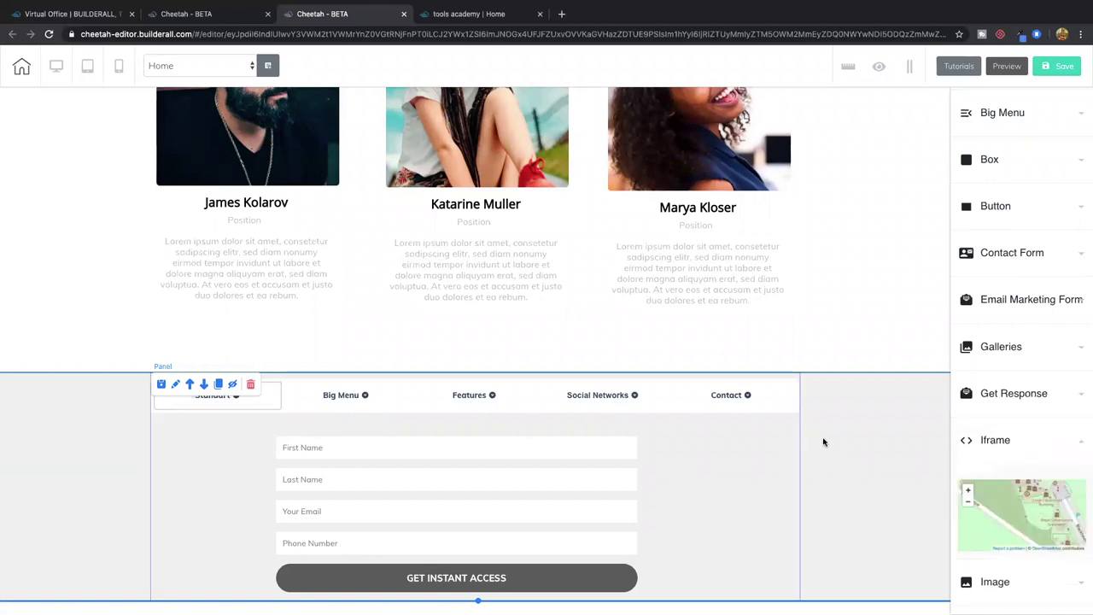
{"action": "left_click_drag", "start_coordinate": [1008, 492], "coordinate": [759, 486]}
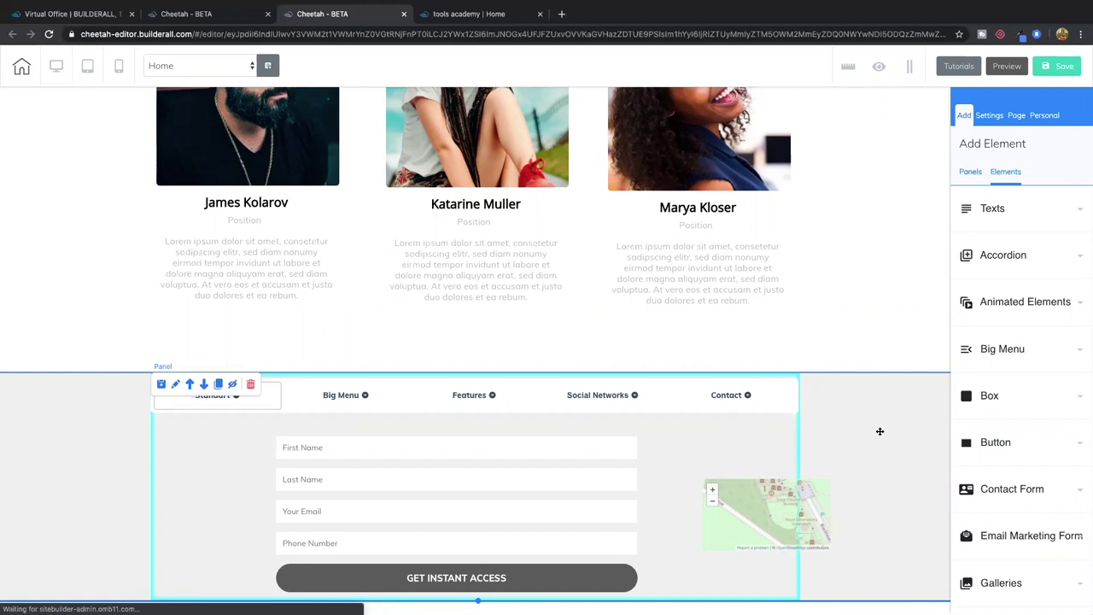
{"action": "left_click_drag", "start_coordinate": [867, 435], "coordinate": [840, 506]}
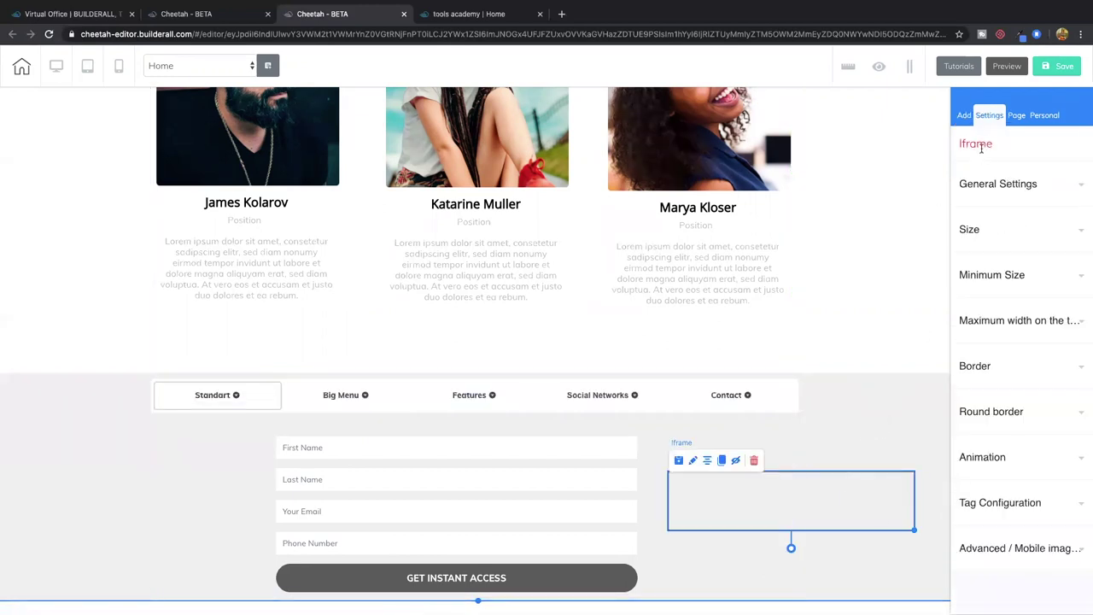
- Set the height of the grey panel with the contact form to 1726
{"action": "left_click", "coordinate": [964, 119]}
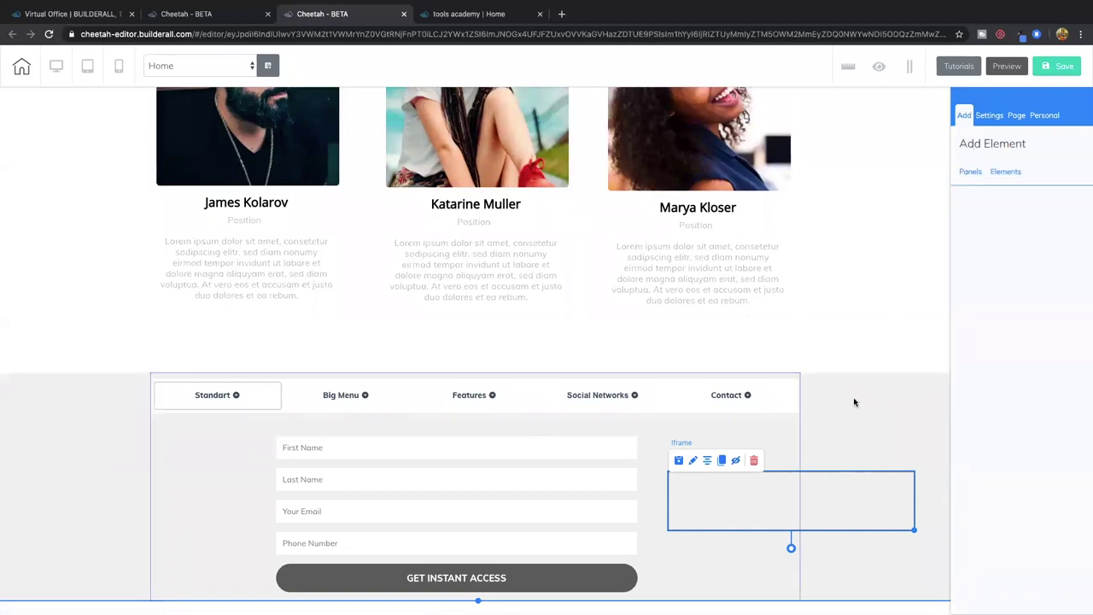
{"action": "left_click", "coordinate": [855, 404]}
{"action": "left_click", "coordinate": [1044, 194]}
{"action": "left_click_drag", "start_coordinate": [1008, 246], "coordinate": [985, 246]}
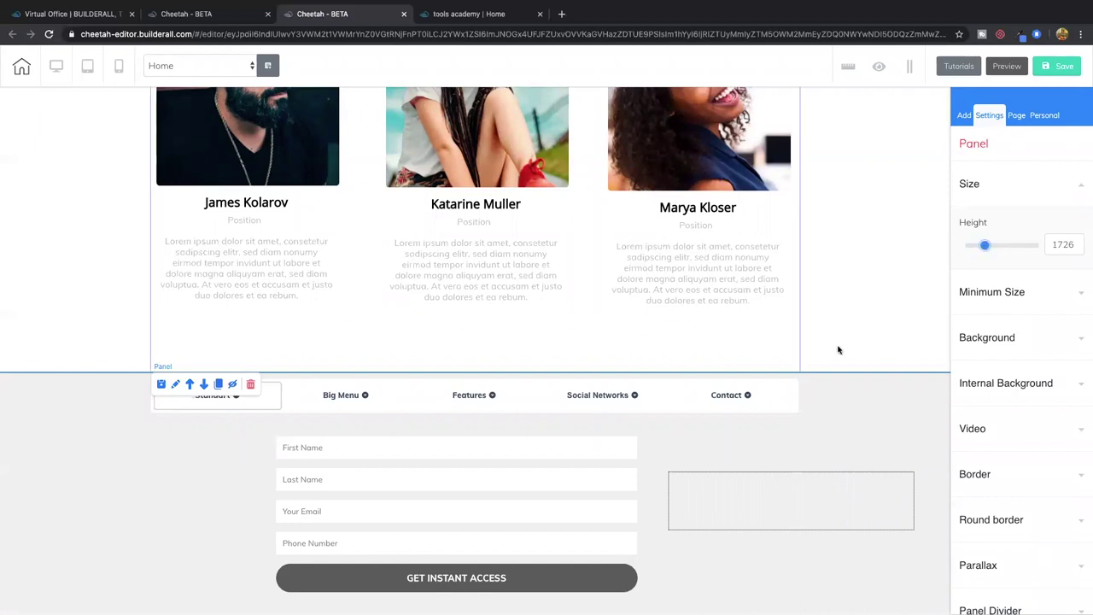
- Move the iframe below the contact form and enlarge it to about 781 wide by 516 high
{"action": "scroll", "coordinate": [837, 349], "scroll_direction": "down", "scroll_amount": 4}
{"action": "left_click_drag", "start_coordinate": [760, 171], "coordinate": [389, 336]}
{"action": "left_click_drag", "start_coordinate": [542, 345], "coordinate": [741, 578]}
{"action": "left_click_drag", "start_coordinate": [620, 444], "coordinate": [570, 427]}
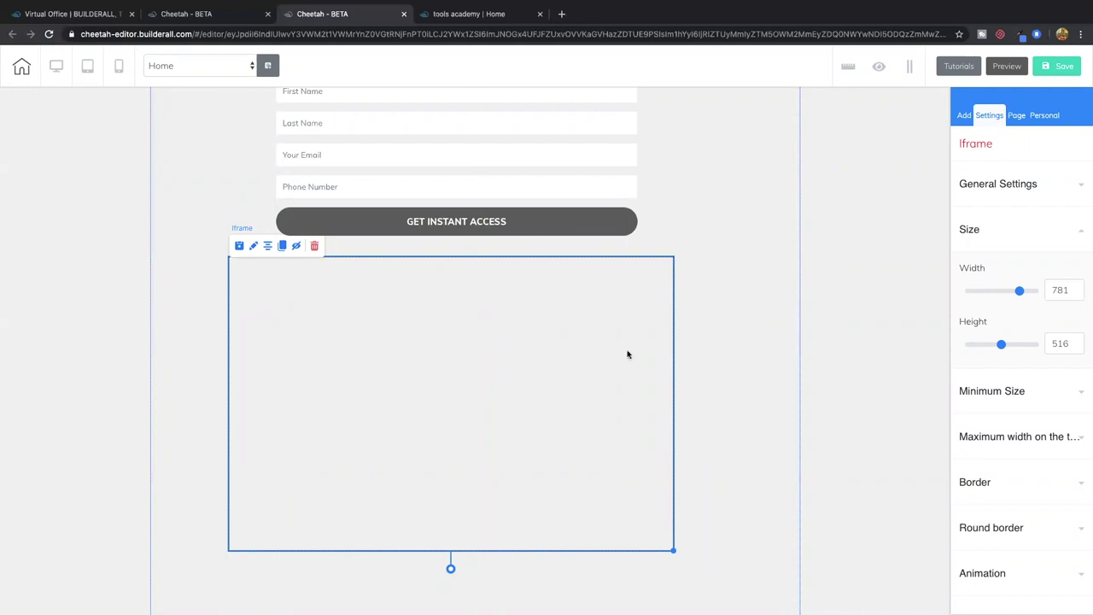
- Open the iframe's general settings with its Embed Doc field, and open Google Maps in a new browser tab by searching for "google map"
{"action": "left_click", "coordinate": [1008, 186]}
{"action": "left_click", "coordinate": [980, 362]}
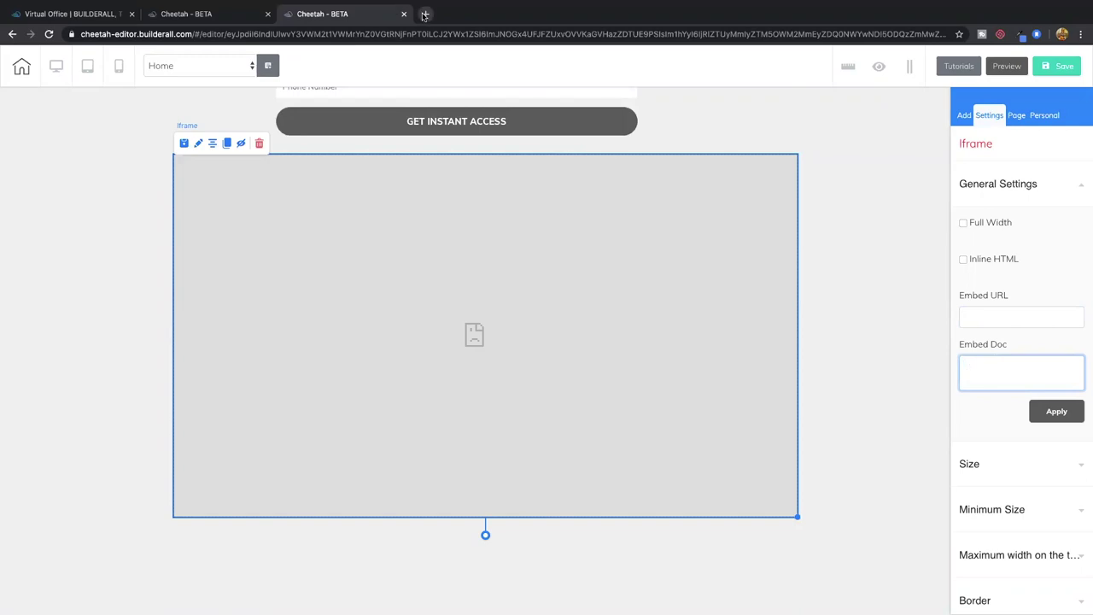
{"action": "left_click", "coordinate": [427, 15]}
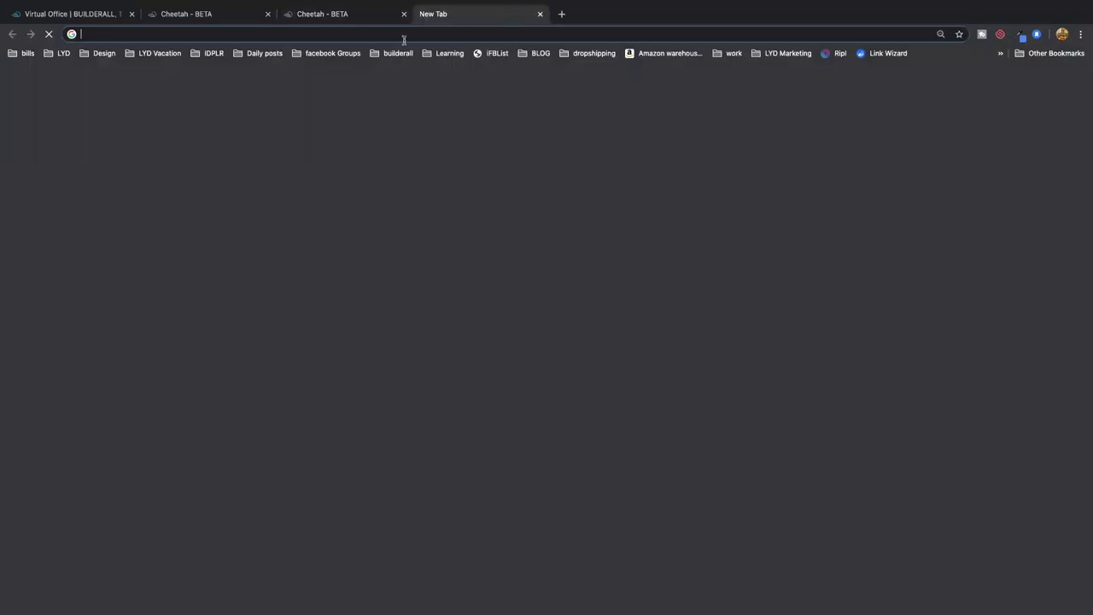
{"action": "type", "text": "google map"}
{"action": "key", "text": "Delete"}
{"action": "key", "text": "Return"}
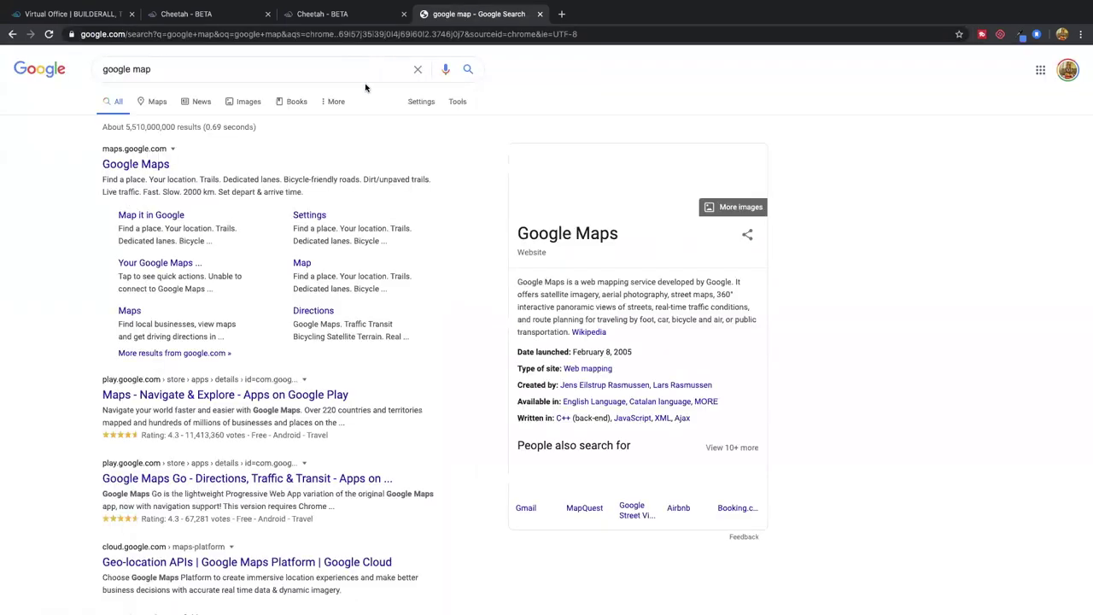
{"action": "left_click", "coordinate": [181, 162]}
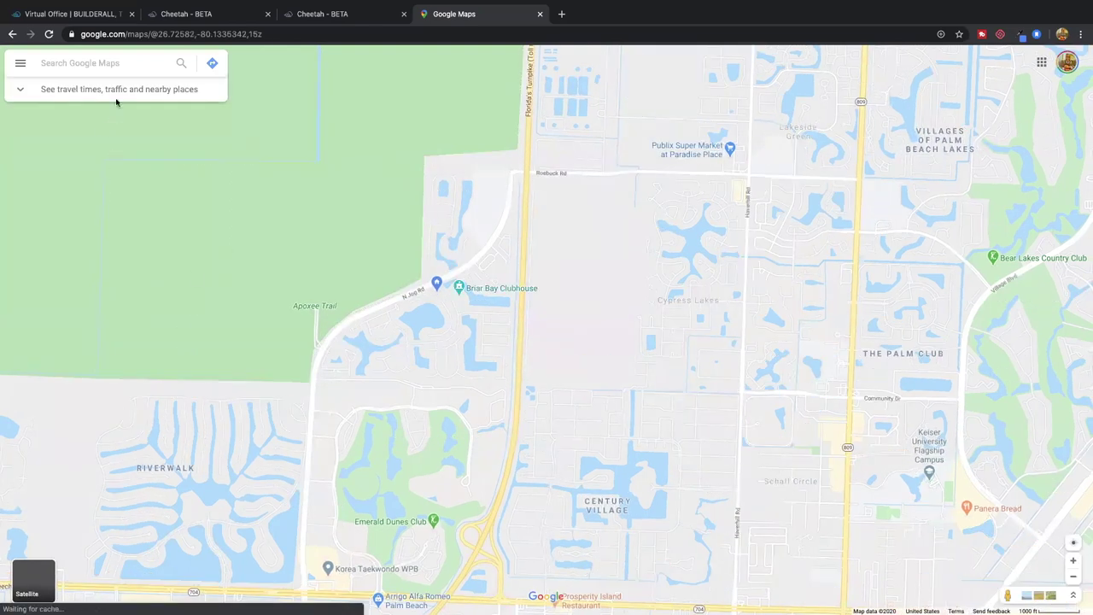
- Search Google Maps for New York, NY and show that place
{"action": "left_click", "coordinate": [92, 62]}
{"action": "type", "text": "new"}
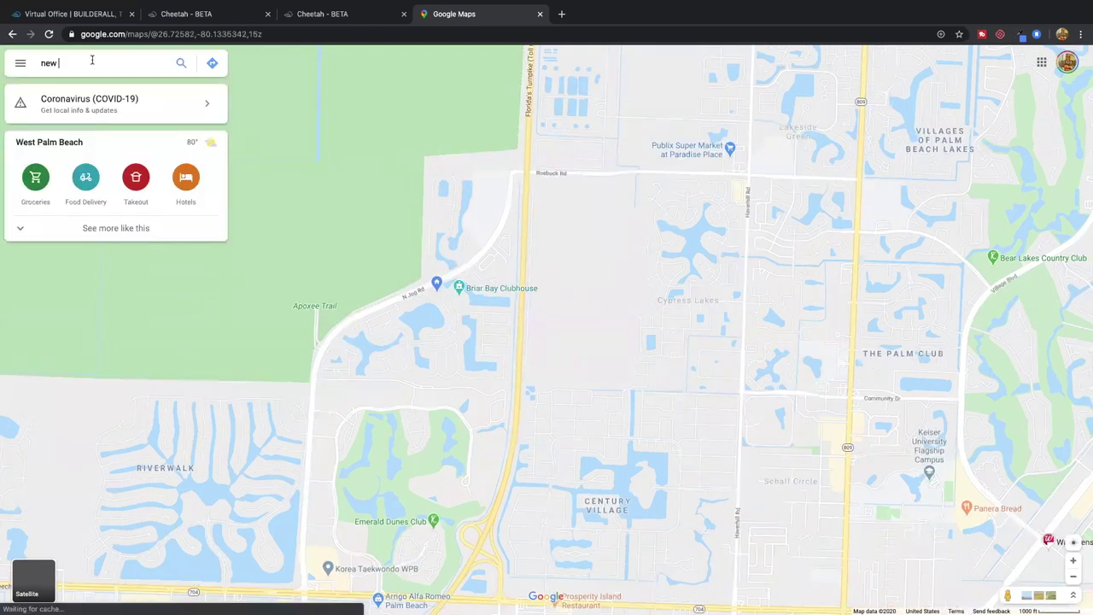
{"action": "type", "text": " you"}
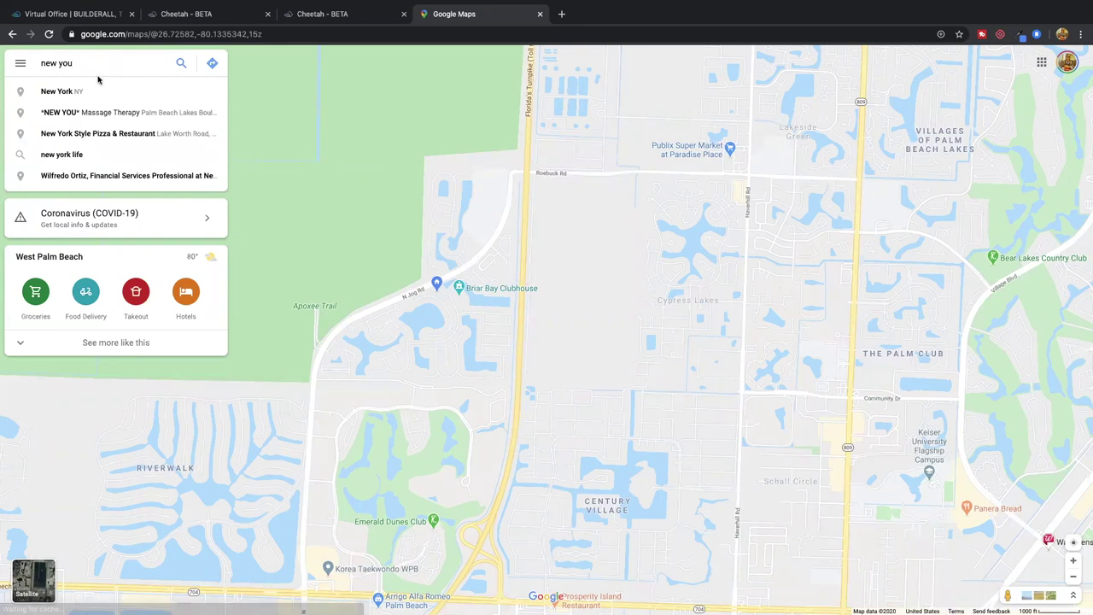
{"action": "left_click", "coordinate": [77, 92]}
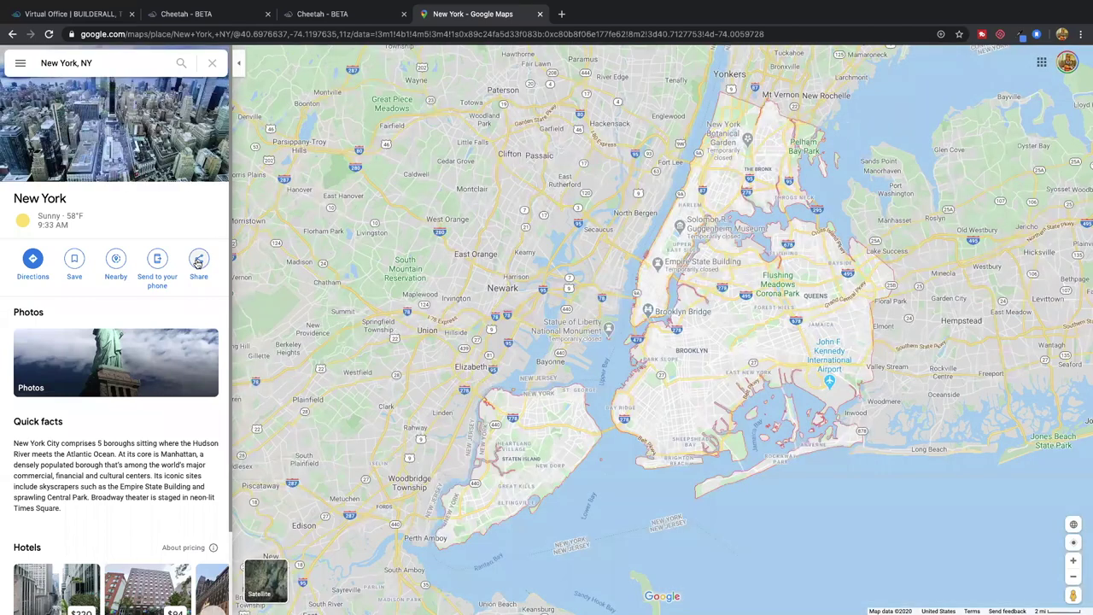
- Copy the embed HTML for the medium-size New York map from the sharing options
{"action": "left_click", "coordinate": [197, 263]}
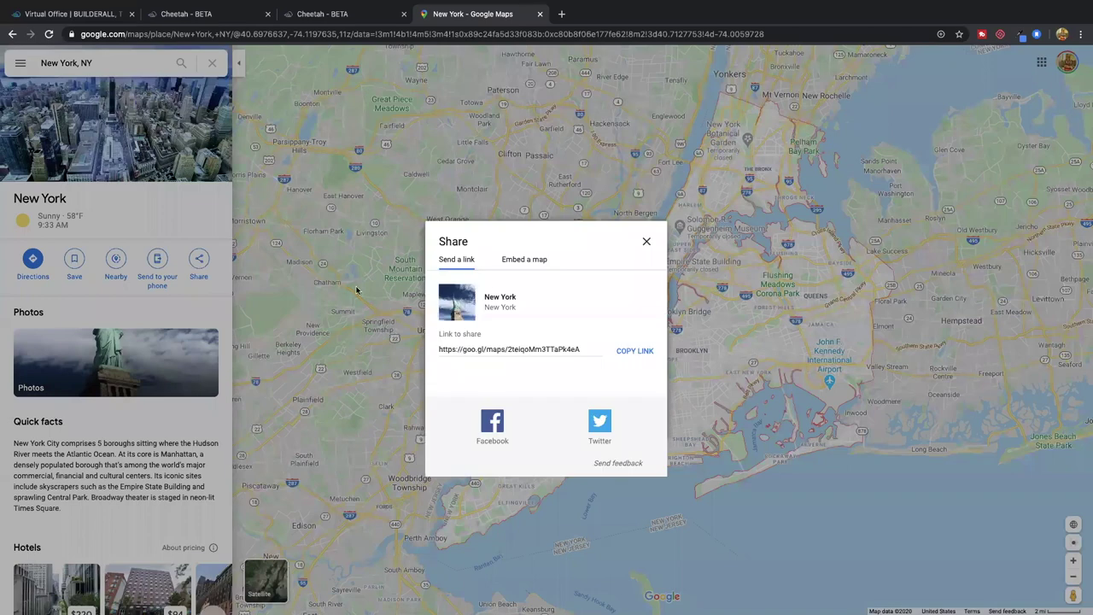
{"action": "left_click", "coordinate": [529, 261]}
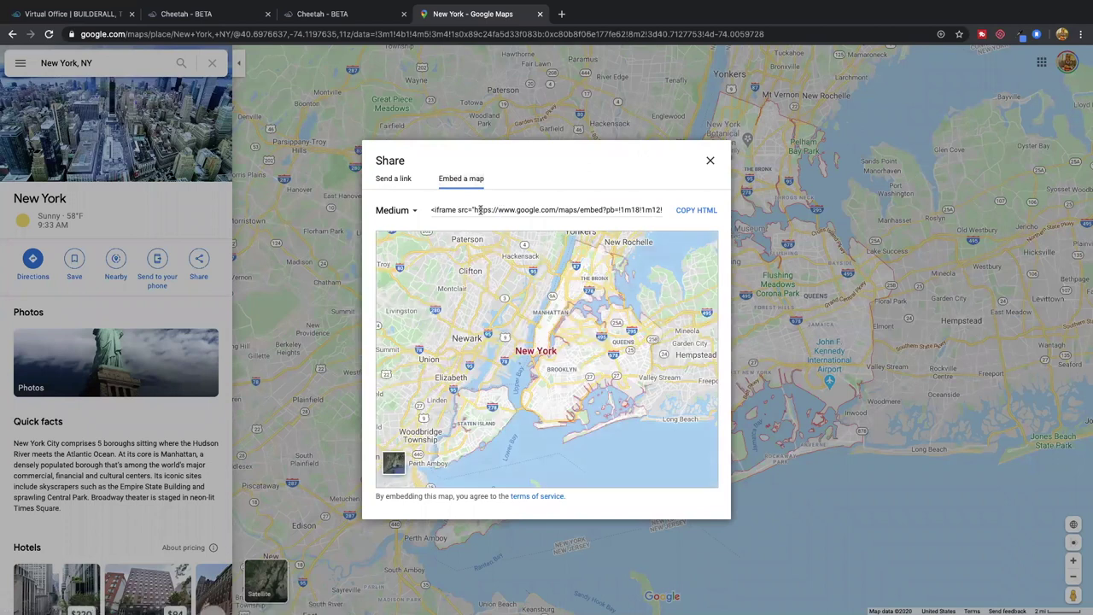
{"action": "left_click", "coordinate": [689, 213]}
- Return to the Cheetah editor and apply the copied map code as the iframe's Embed Doc
{"action": "left_click", "coordinate": [345, 15]}
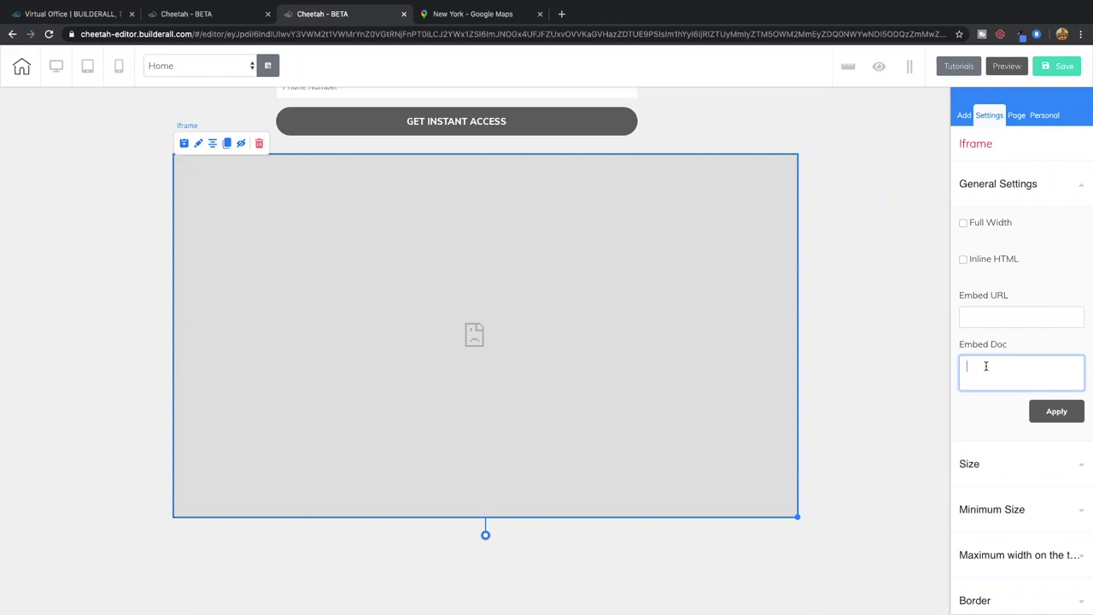
{"action": "key", "text": "ctrl+v"}
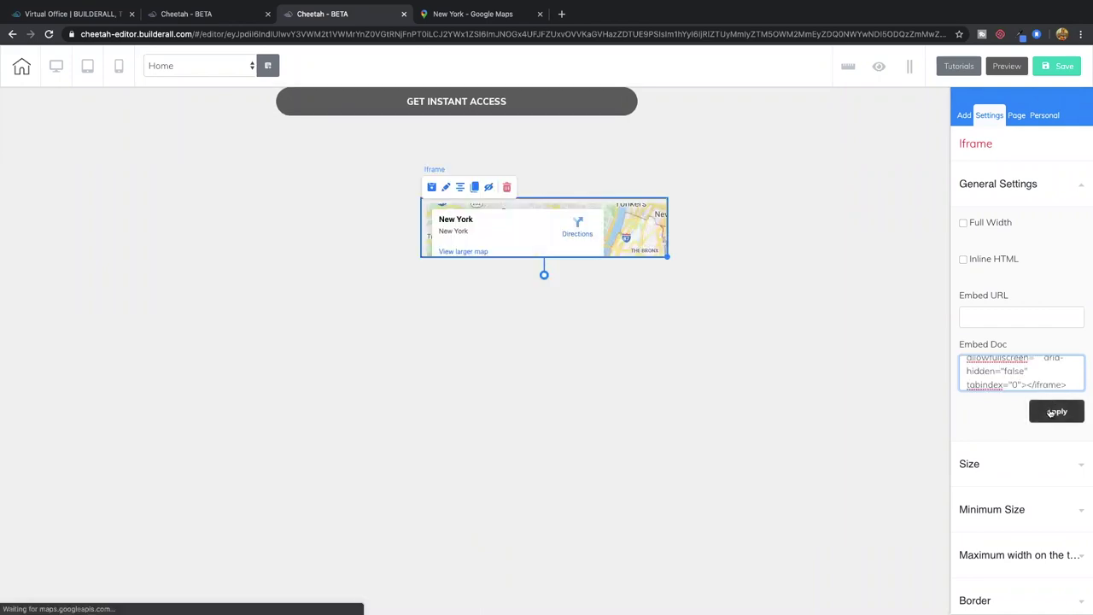
{"action": "left_click", "coordinate": [1057, 410]}
- Enlarge the New York map iframe to show the whole map and place it centrally just below the contact form
{"action": "left_click_drag", "start_coordinate": [662, 248], "coordinate": [558, 437]}
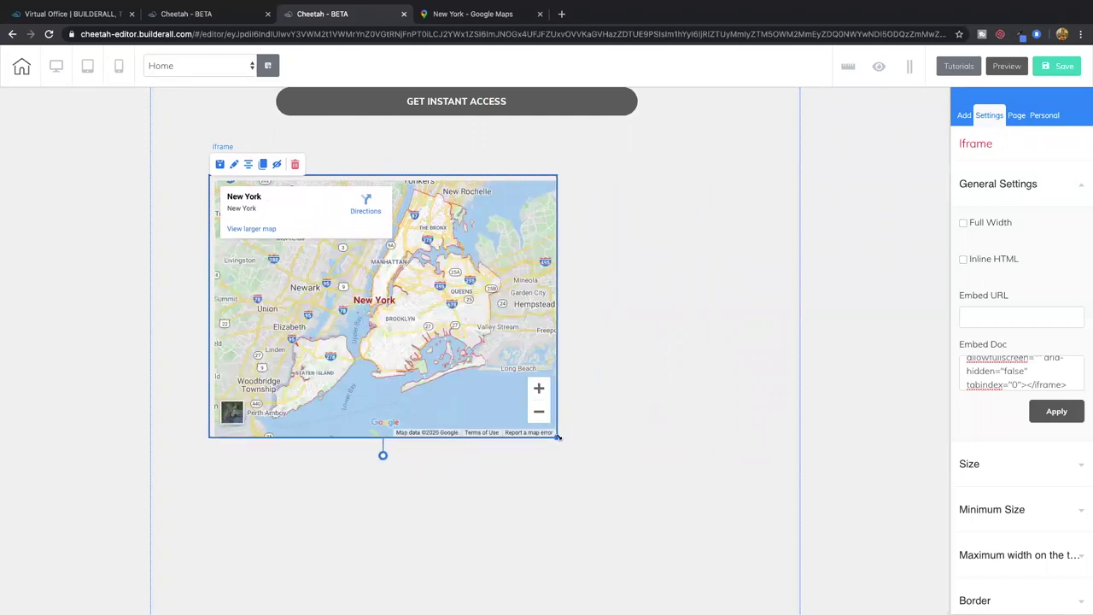
{"action": "left_click_drag", "start_coordinate": [477, 359], "coordinate": [583, 343]}
{"action": "scroll", "coordinate": [652, 357], "scroll_direction": "up", "scroll_amount": 2}
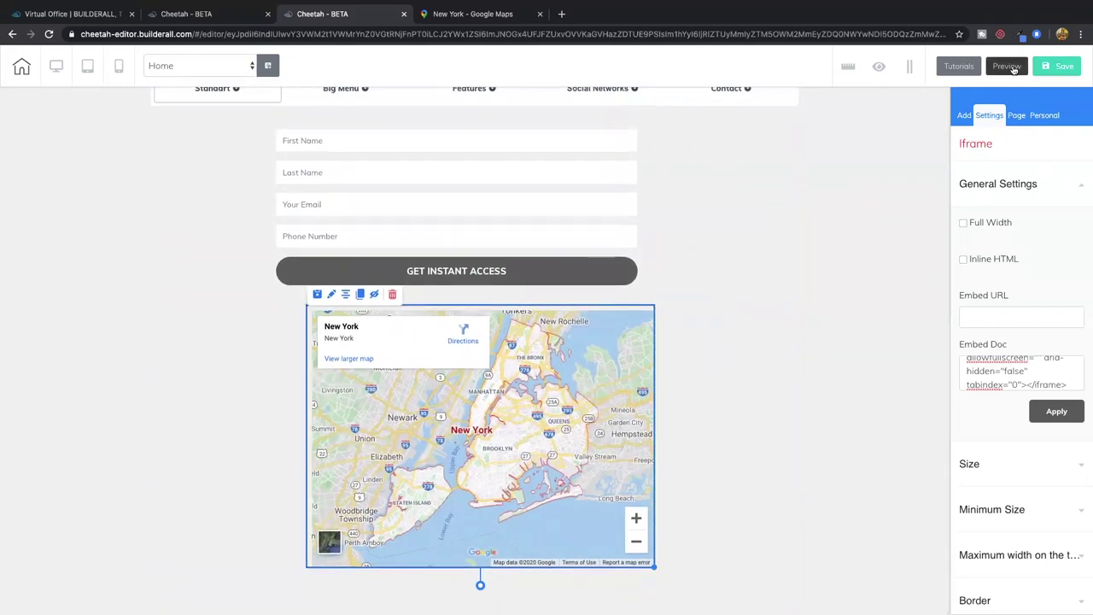
- Save the page, publish the site and open the published website
{"action": "left_click", "coordinate": [1059, 65]}
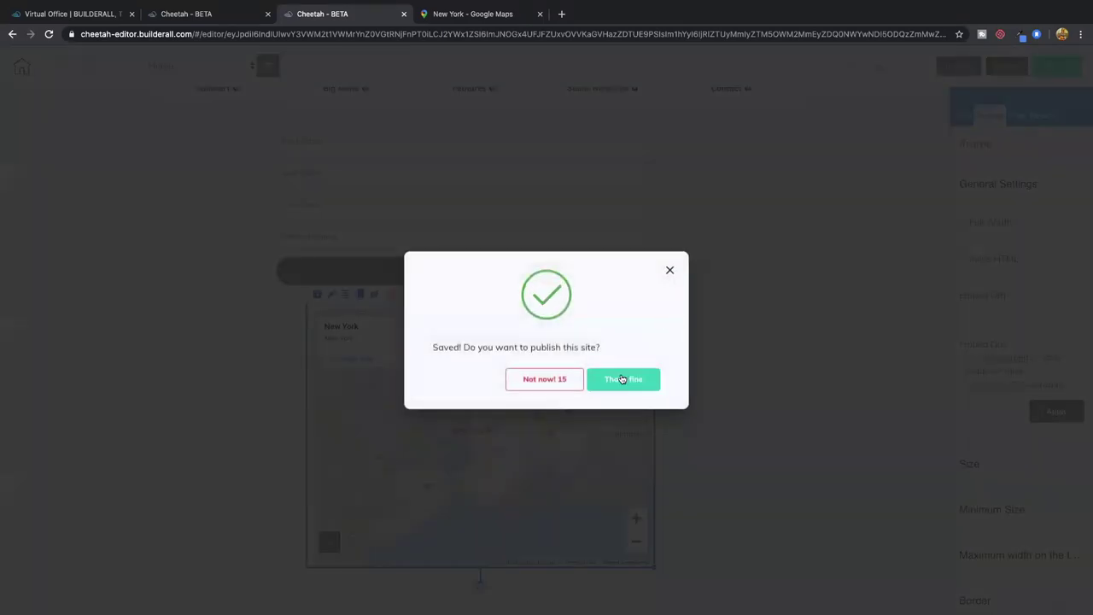
{"action": "left_click", "coordinate": [625, 379]}
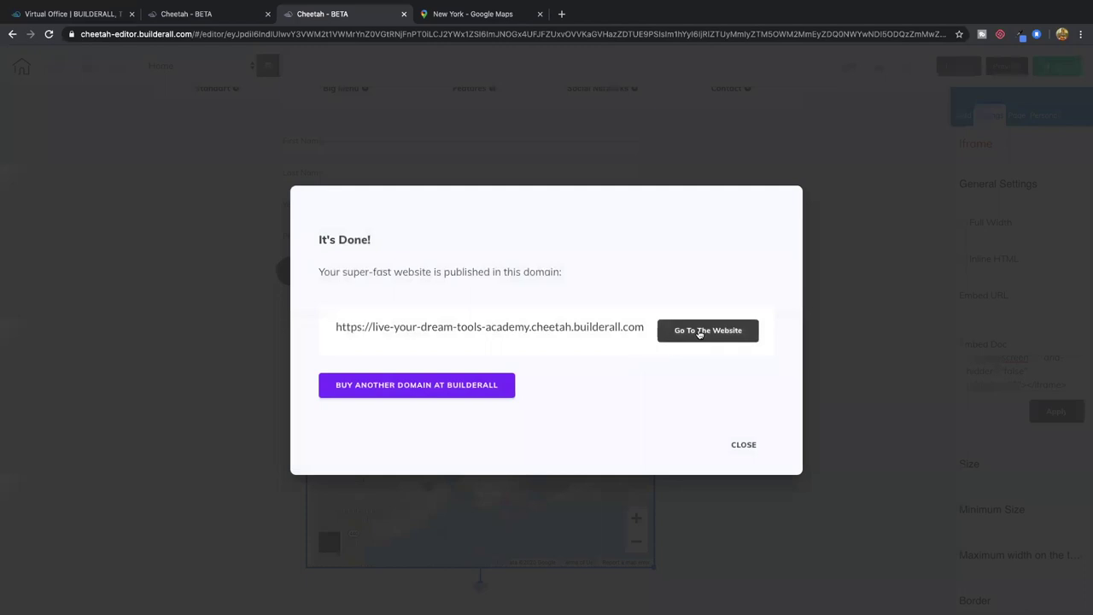
{"action": "left_click", "coordinate": [700, 332]}
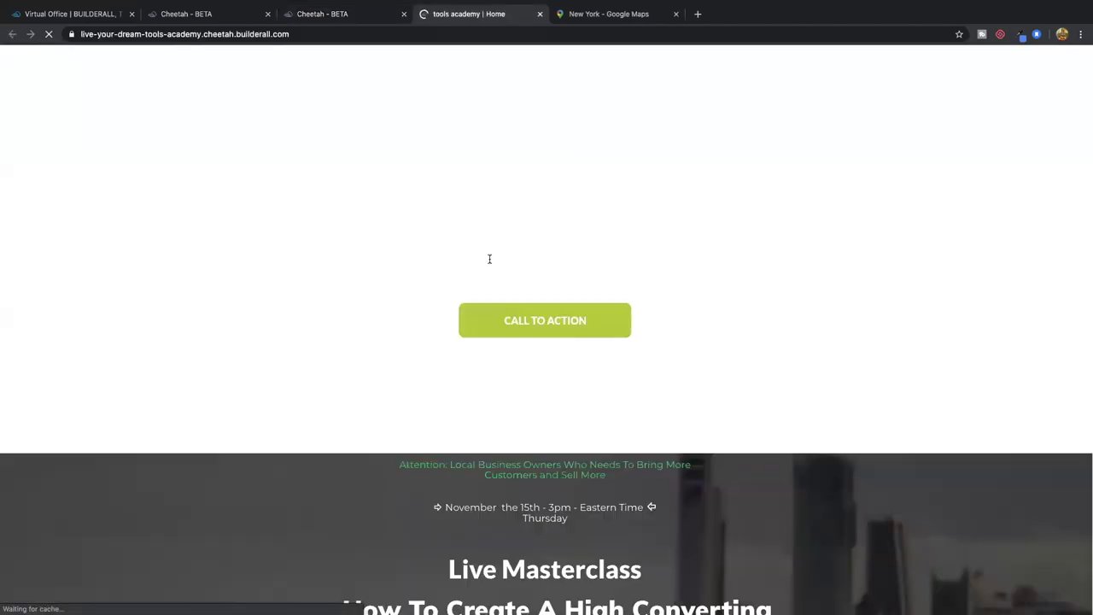
- Find the embedded New York map on the published page and test its zooming and panning
{"action": "scroll", "coordinate": [489, 269], "scroll_direction": "down", "scroll_amount": 5}
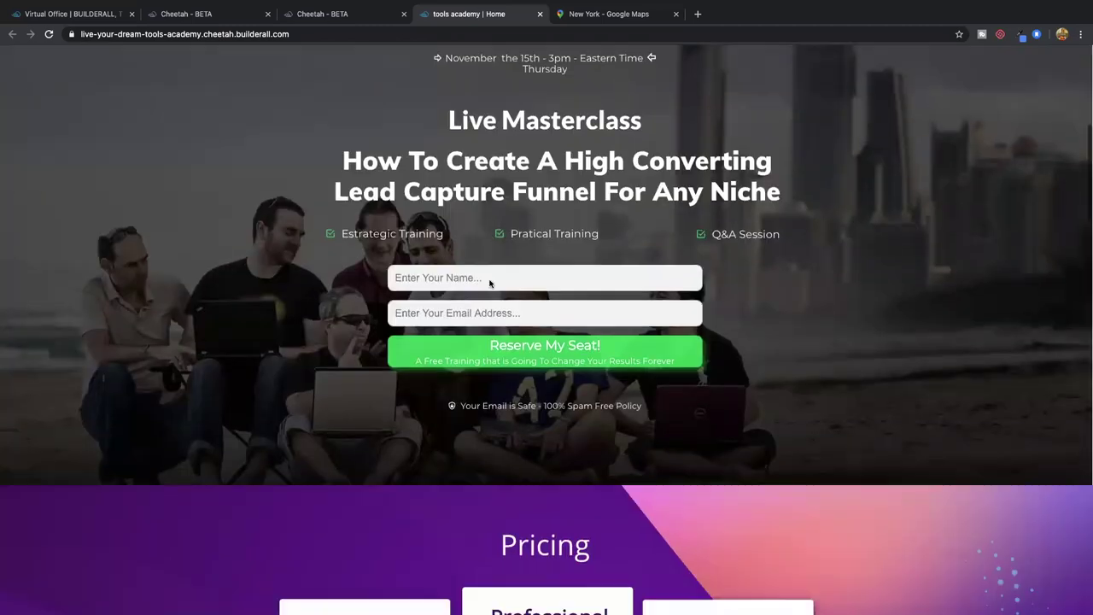
{"action": "scroll", "coordinate": [489, 283], "scroll_direction": "down", "scroll_amount": 10}
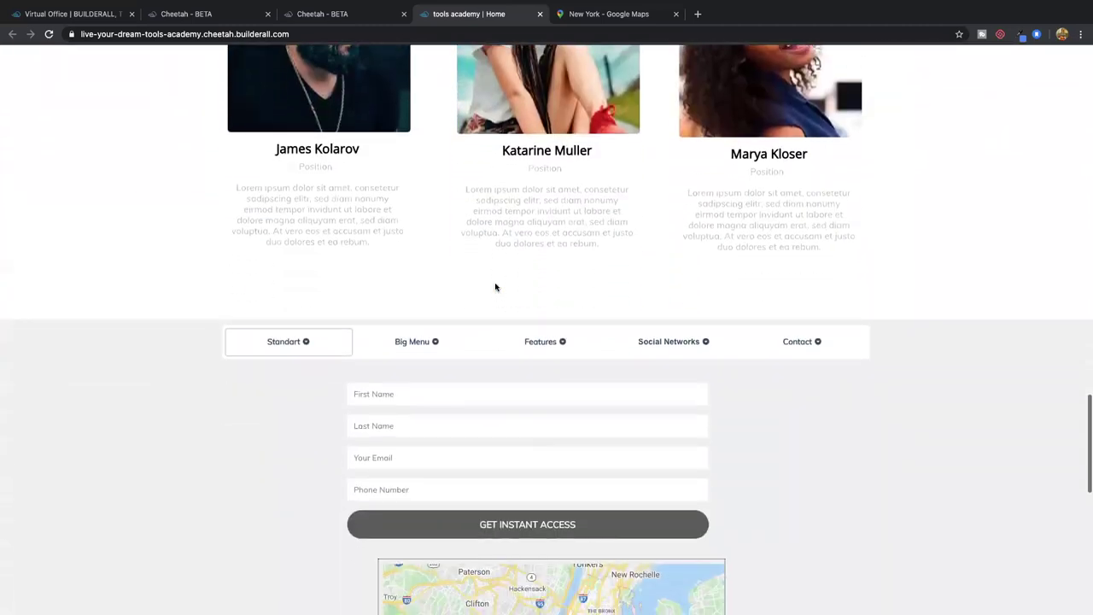
{"action": "scroll", "coordinate": [494, 287], "scroll_direction": "down", "scroll_amount": 5}
{"action": "left_click", "coordinate": [708, 413]}
{"action": "left_click", "coordinate": [708, 413]}
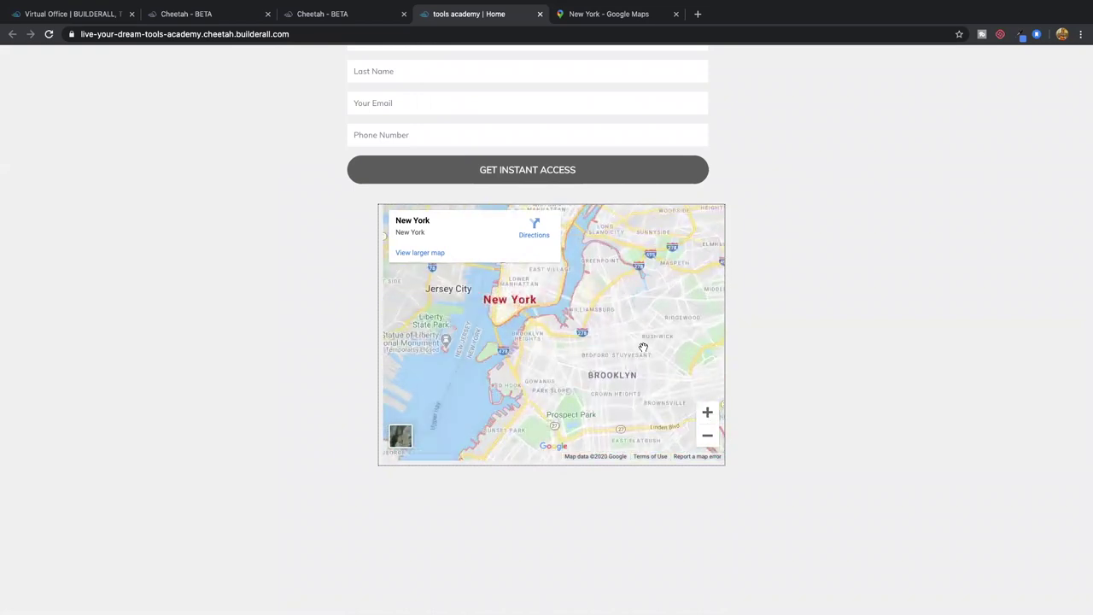
{"action": "left_click_drag", "start_coordinate": [643, 347], "coordinate": [508, 360]}
{"action": "left_click", "coordinate": [708, 414]}
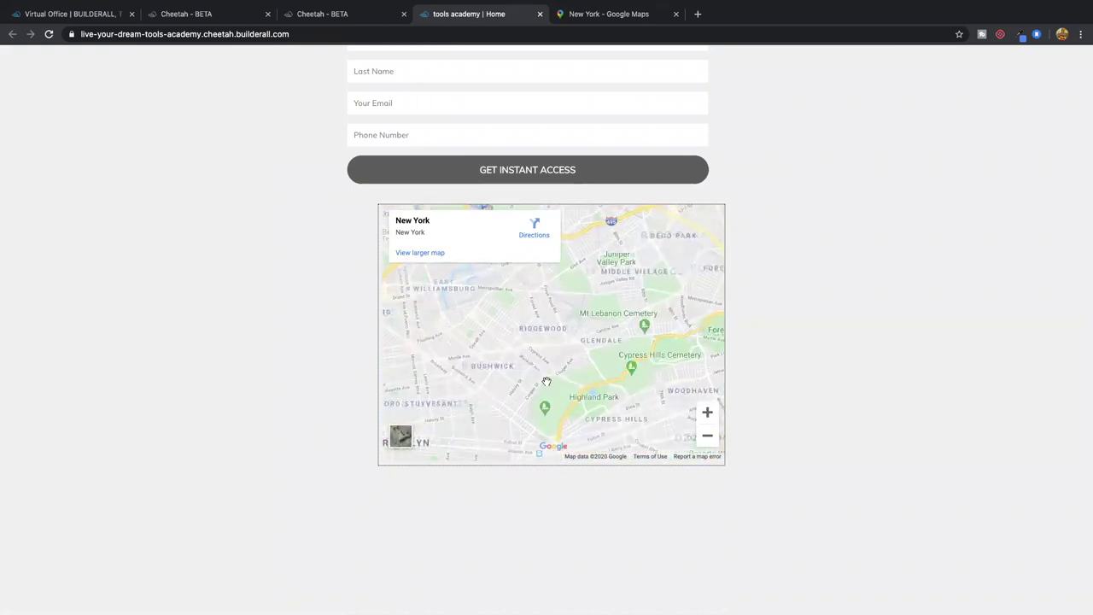
- Switch the embedded map to satellite view and inspect the streets at close zoom
{"action": "left_click", "coordinate": [399, 436]}
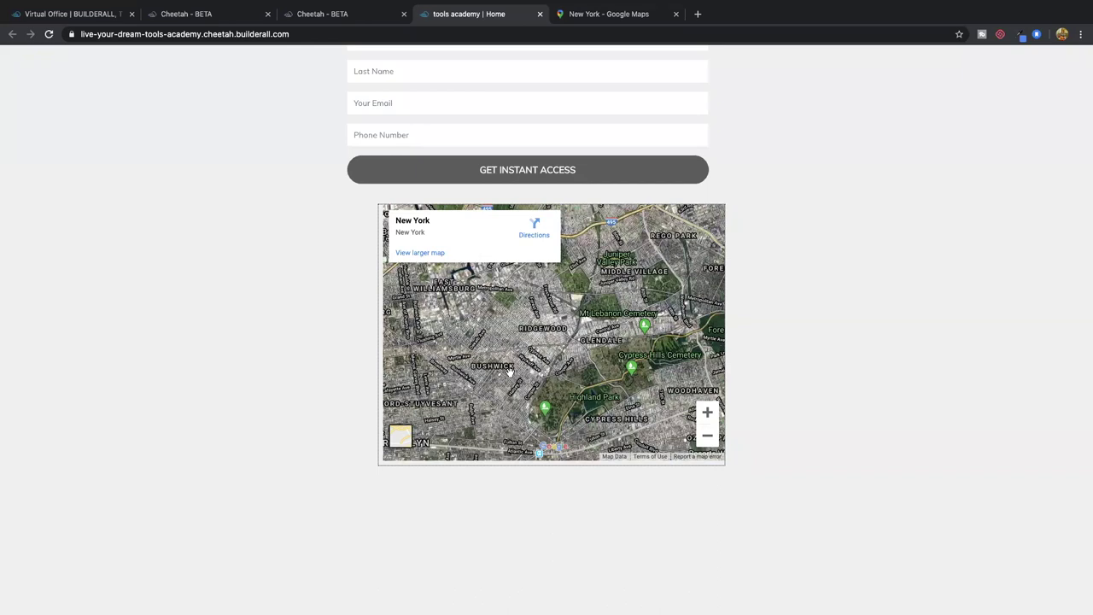
{"action": "left_click_drag", "start_coordinate": [510, 373], "coordinate": [534, 379]}
{"action": "left_click", "coordinate": [711, 413]}
{"action": "left_click", "coordinate": [711, 413]}
{"action": "left_click", "coordinate": [712, 413]}
{"action": "left_click", "coordinate": [712, 414]}
{"action": "left_click", "coordinate": [708, 413]}
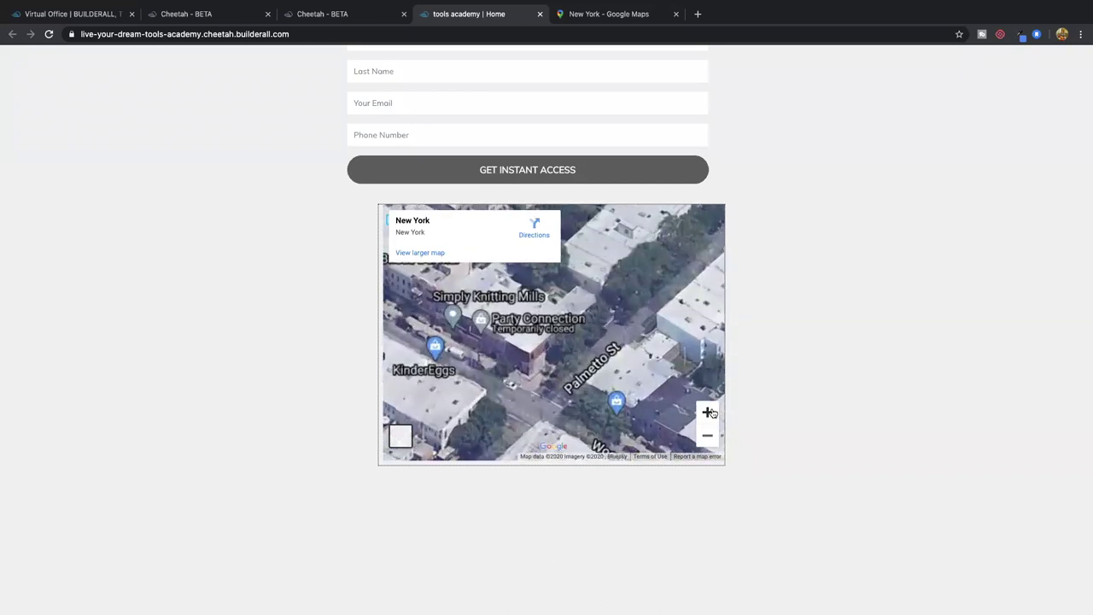
{"action": "left_click_drag", "start_coordinate": [568, 361], "coordinate": [500, 336]}
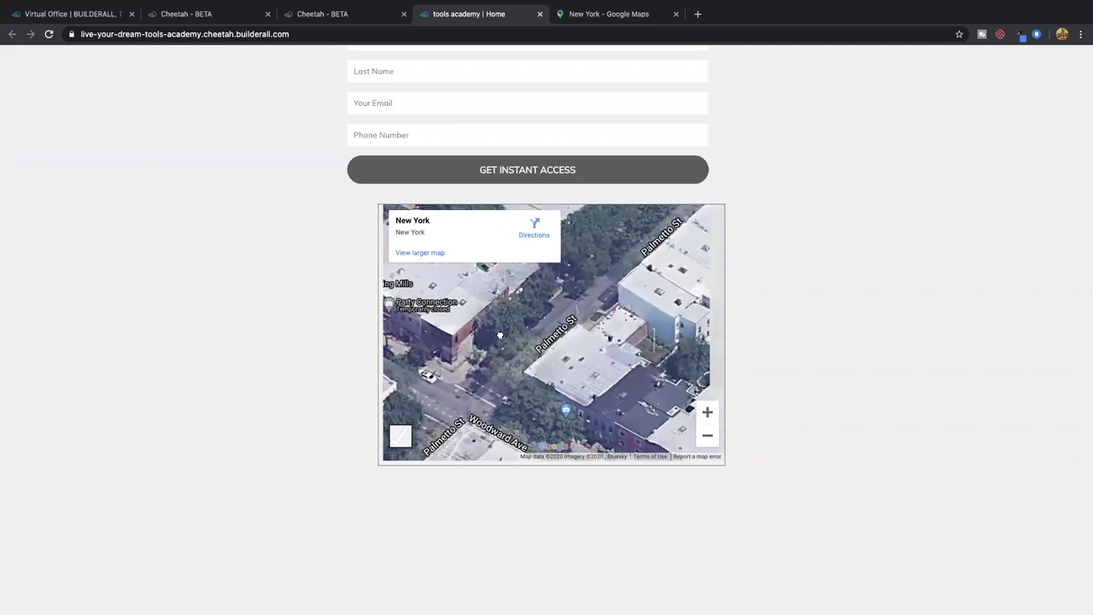
{"action": "left_click", "coordinate": [705, 413]}
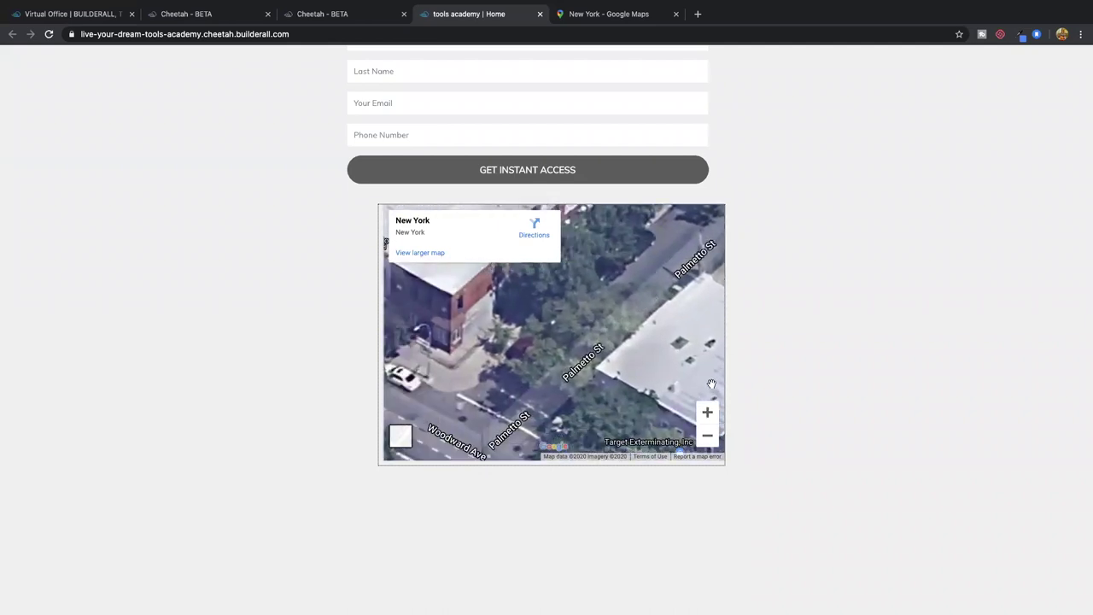
{"action": "left_click", "coordinate": [708, 435]}
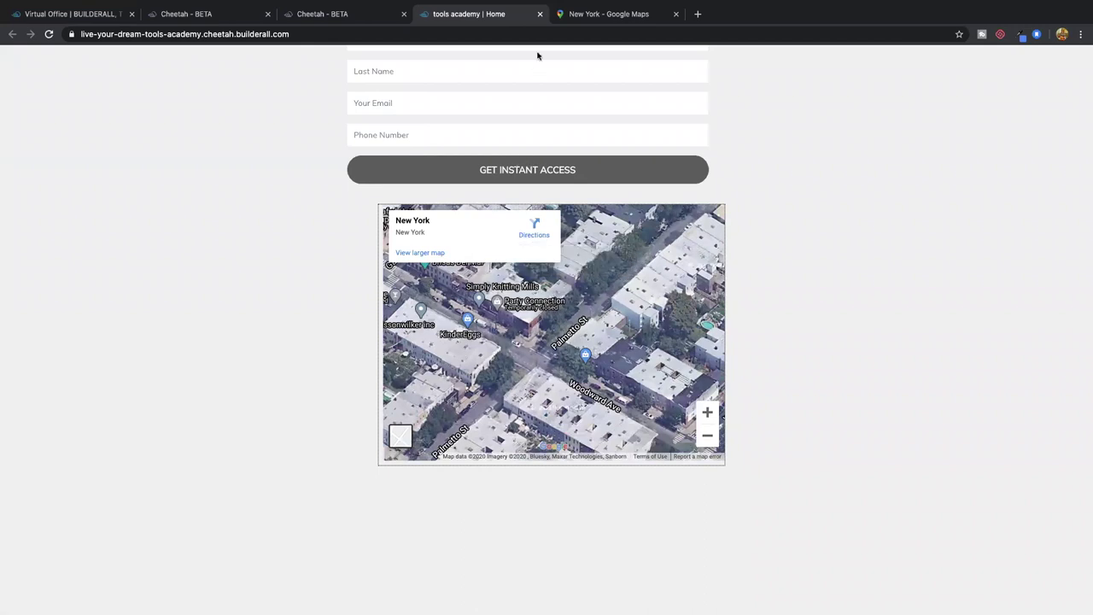
- Close the published site and Google Maps tabs, and dismiss the publishing confirmation in the editor
{"action": "left_click", "coordinate": [539, 13]}
{"action": "left_click", "coordinate": [540, 15]}
{"action": "left_click", "coordinate": [745, 444]}
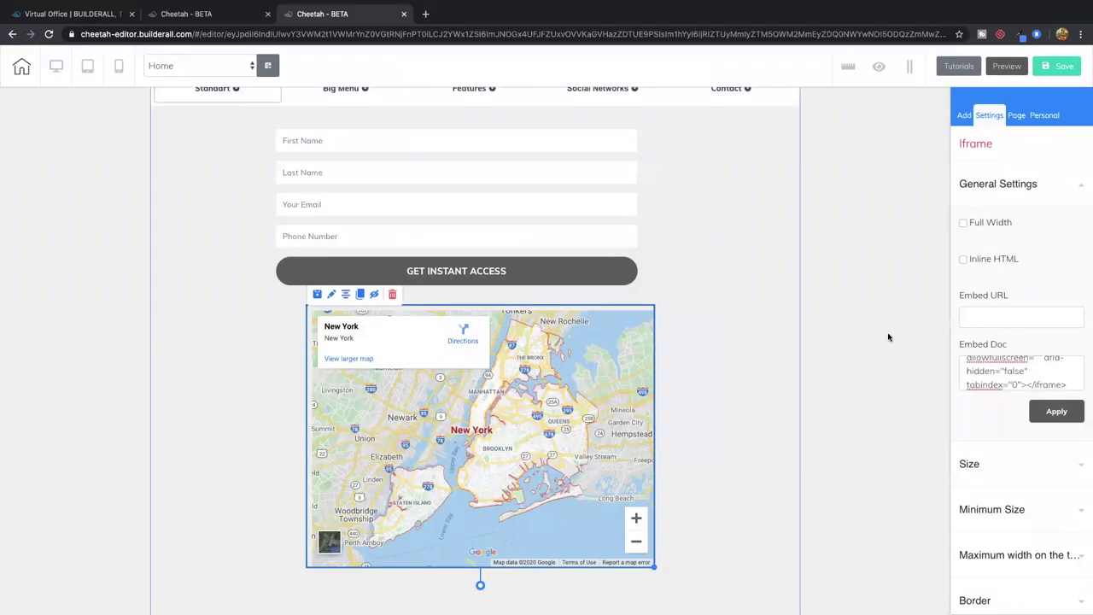
- Return to the addable elements and examine the ready-made designs in the Image and Lines categories
{"action": "left_click", "coordinate": [965, 120]}
{"action": "left_click", "coordinate": [1005, 173]}
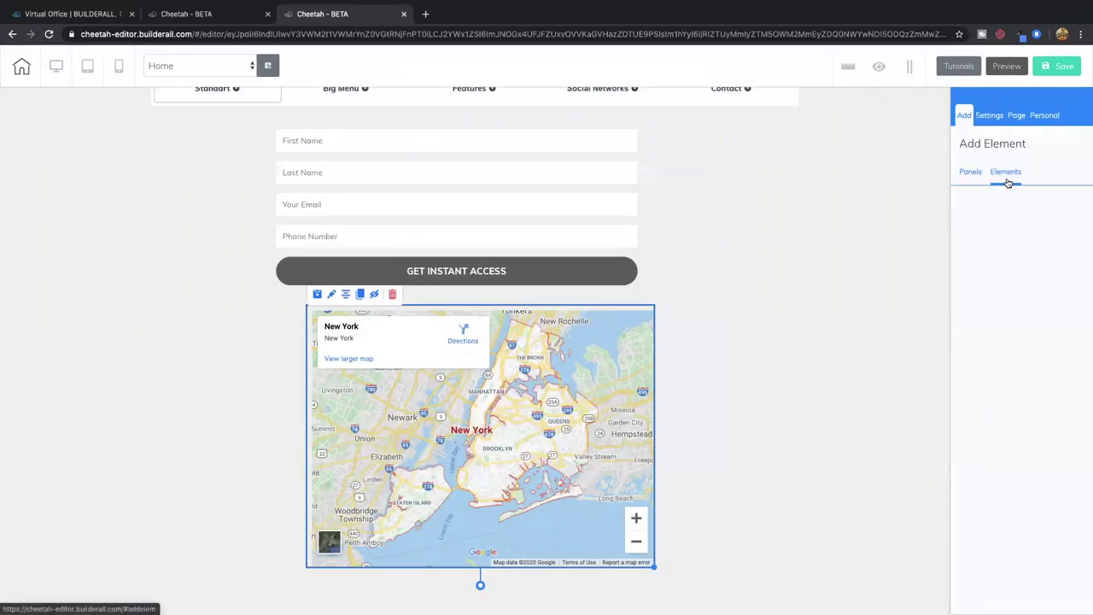
{"action": "scroll", "coordinate": [1037, 322], "scroll_direction": "down", "scroll_amount": 7}
{"action": "scroll", "coordinate": [1037, 322], "scroll_direction": "up", "scroll_amount": 2}
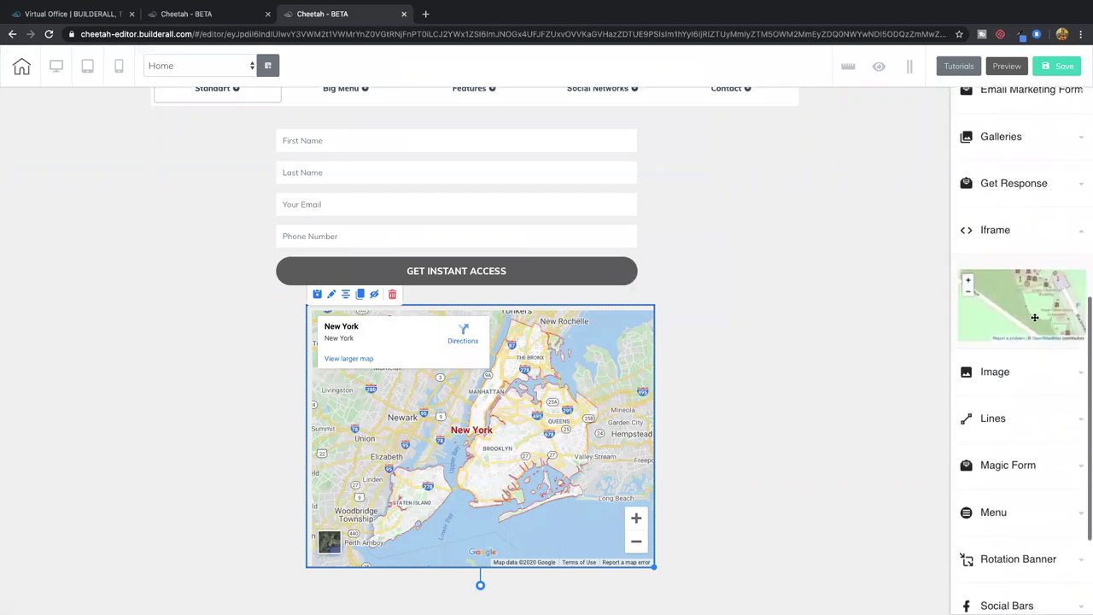
{"action": "left_click", "coordinate": [997, 234]}
{"action": "left_click", "coordinate": [1004, 280]}
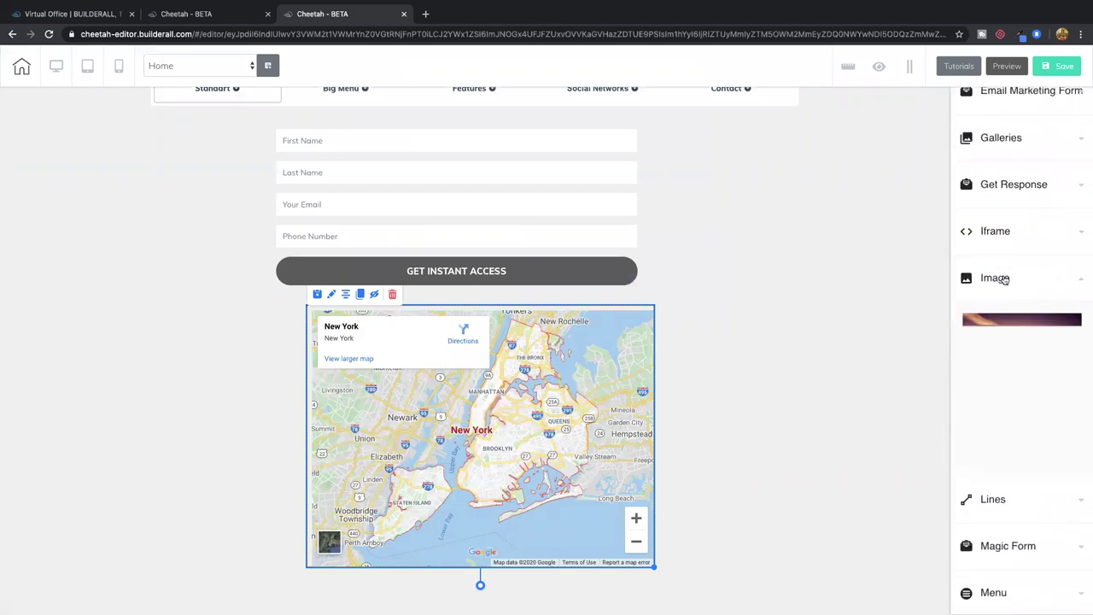
{"action": "left_click", "coordinate": [1006, 279]}
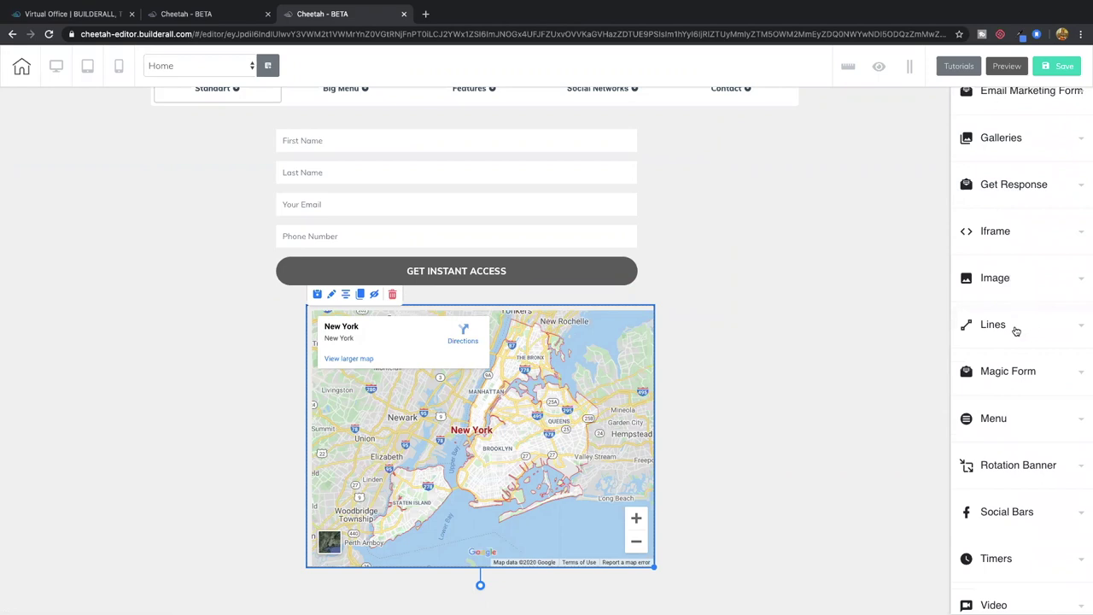
{"action": "left_click", "coordinate": [1017, 330]}
{"action": "left_click", "coordinate": [1016, 331]}
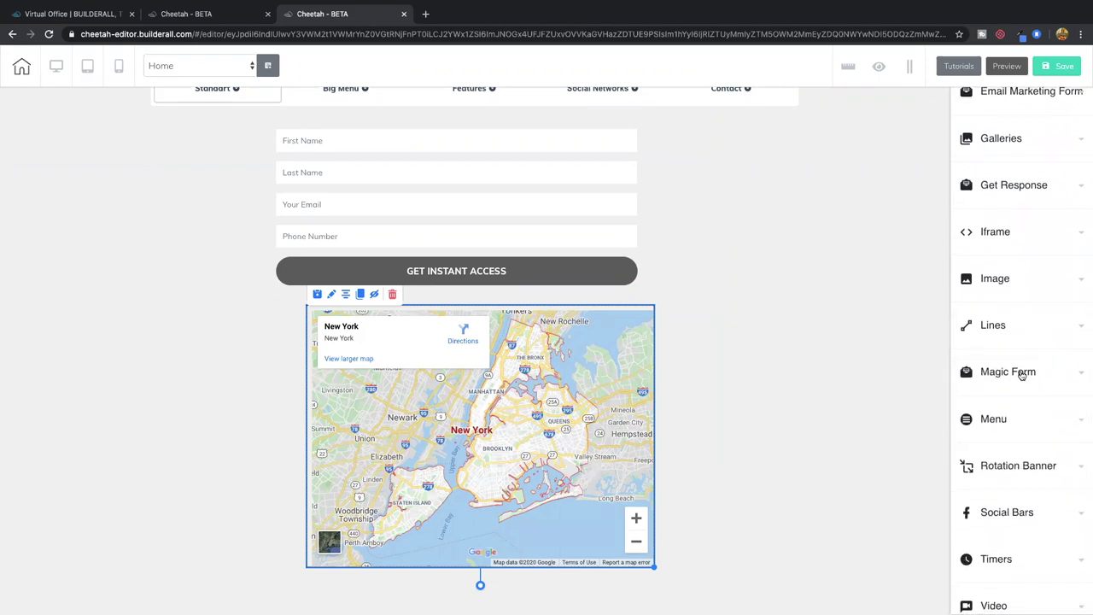
- Browse the Magic Form, Menu and Social Bars element categories to examine their ready-made designs
{"action": "left_click", "coordinate": [1022, 376]}
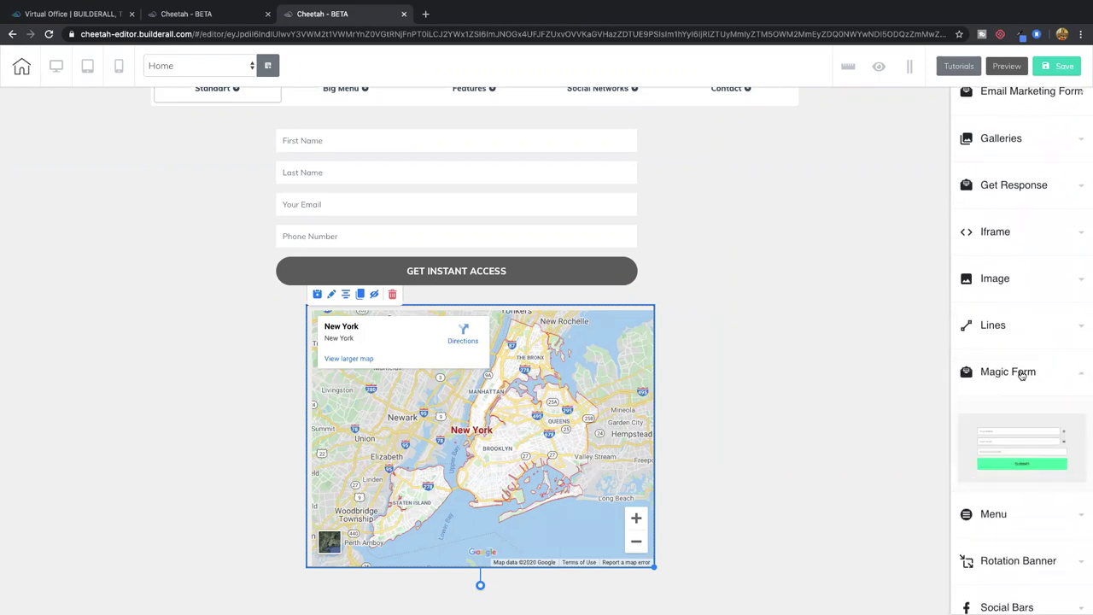
{"action": "left_click", "coordinate": [1022, 375]}
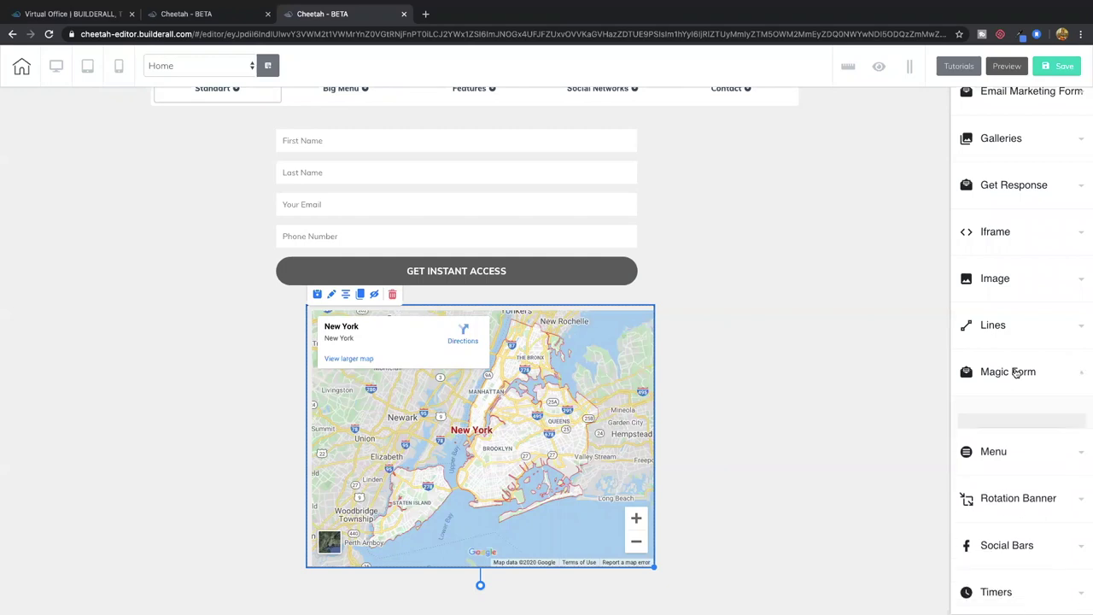
{"action": "left_click", "coordinate": [1016, 427]}
{"action": "left_click", "coordinate": [1013, 429]}
{"action": "scroll", "coordinate": [1004, 408], "scroll_direction": "down", "scroll_amount": 2}
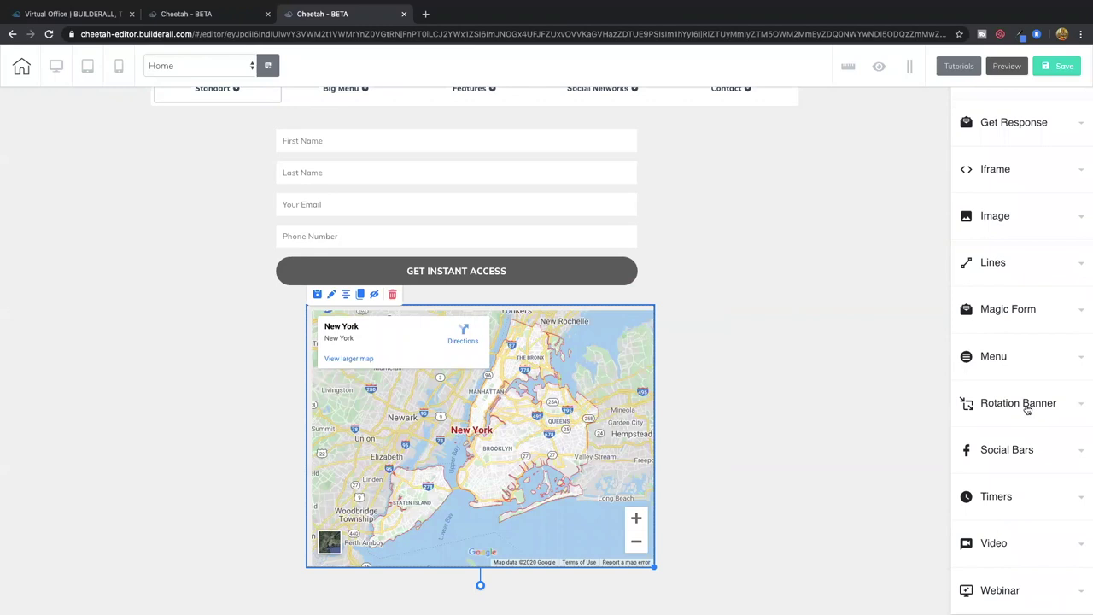
{"action": "left_click", "coordinate": [1014, 455]}
{"action": "scroll", "coordinate": [1015, 451], "scroll_direction": "down", "scroll_amount": 2}
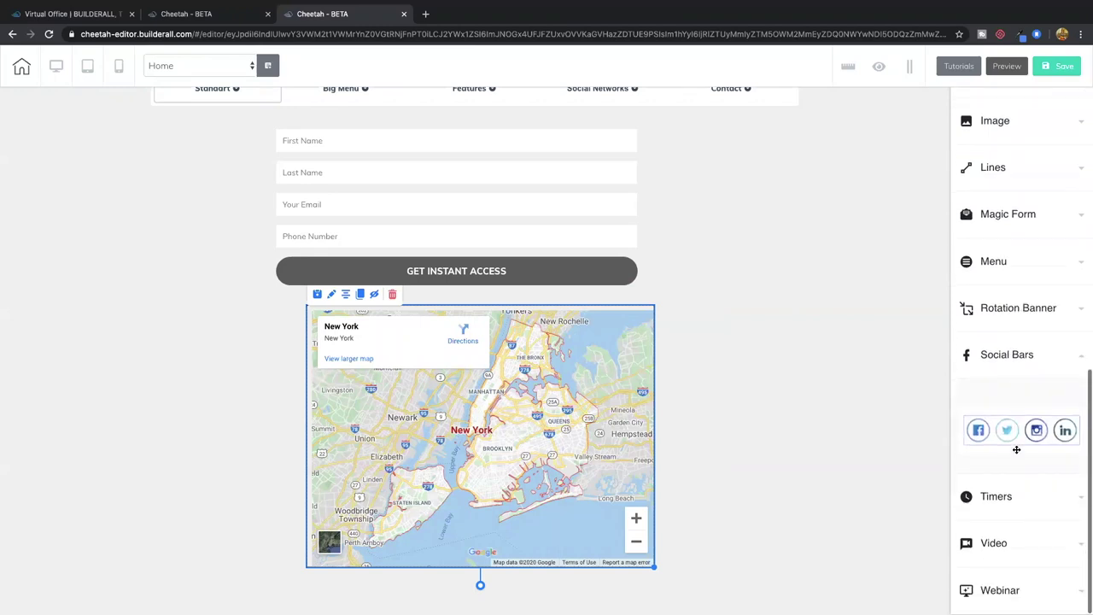
- Browse the Timers and Video element categories to examine their ready-made designs and supported video sources
{"action": "left_click", "coordinate": [1027, 359]}
{"action": "left_click", "coordinate": [1027, 496]}
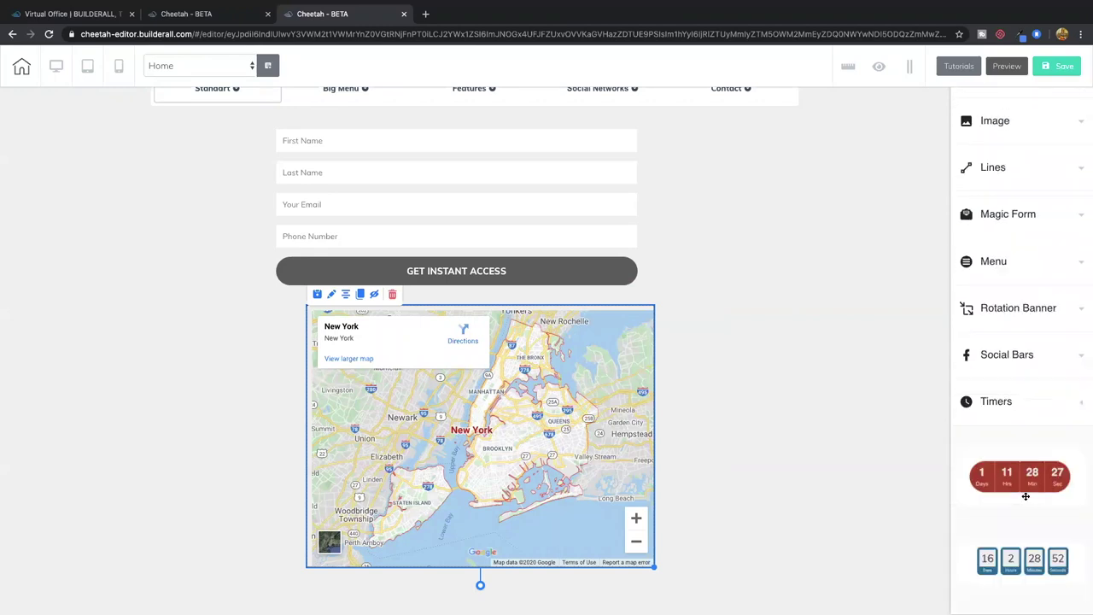
{"action": "left_click", "coordinate": [1035, 416]}
{"action": "left_click", "coordinate": [1011, 545]}
{"action": "scroll", "coordinate": [1019, 487], "scroll_direction": "down", "scroll_amount": 2}
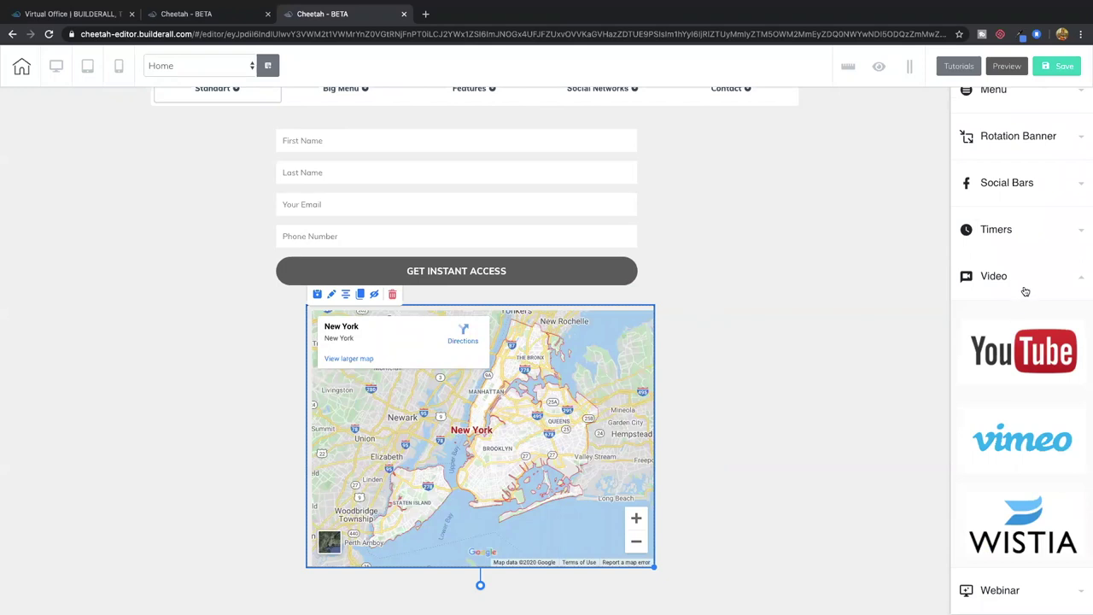
- Add a YouTube video element to the page and place it in the empty area beneath the embedded map
{"action": "left_click_drag", "start_coordinate": [1041, 340], "coordinate": [684, 390]}
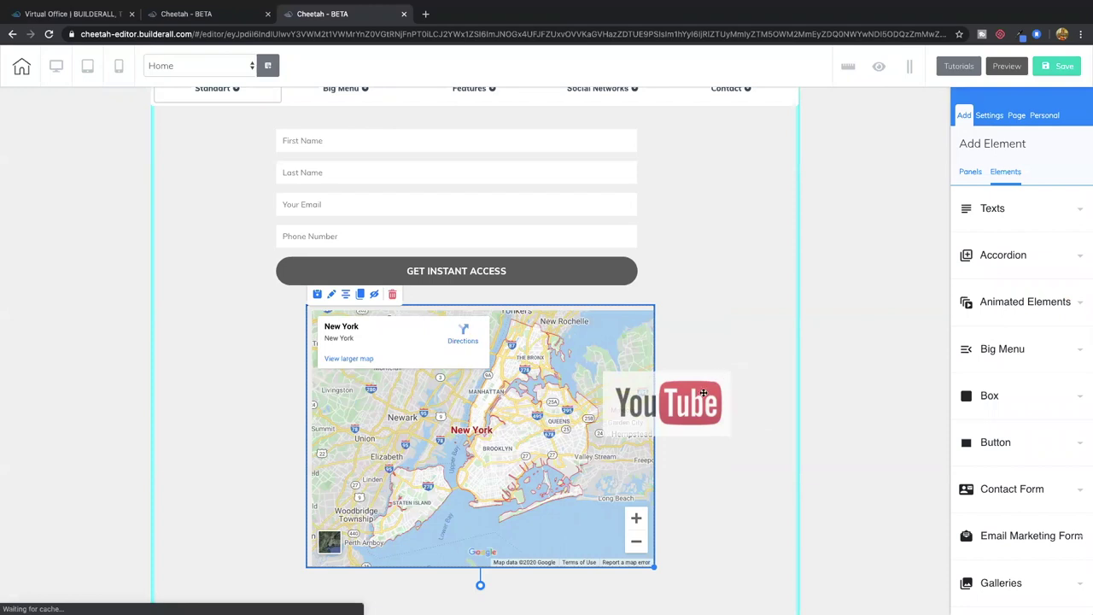
{"action": "left_click_drag", "start_coordinate": [757, 377], "coordinate": [737, 388]}
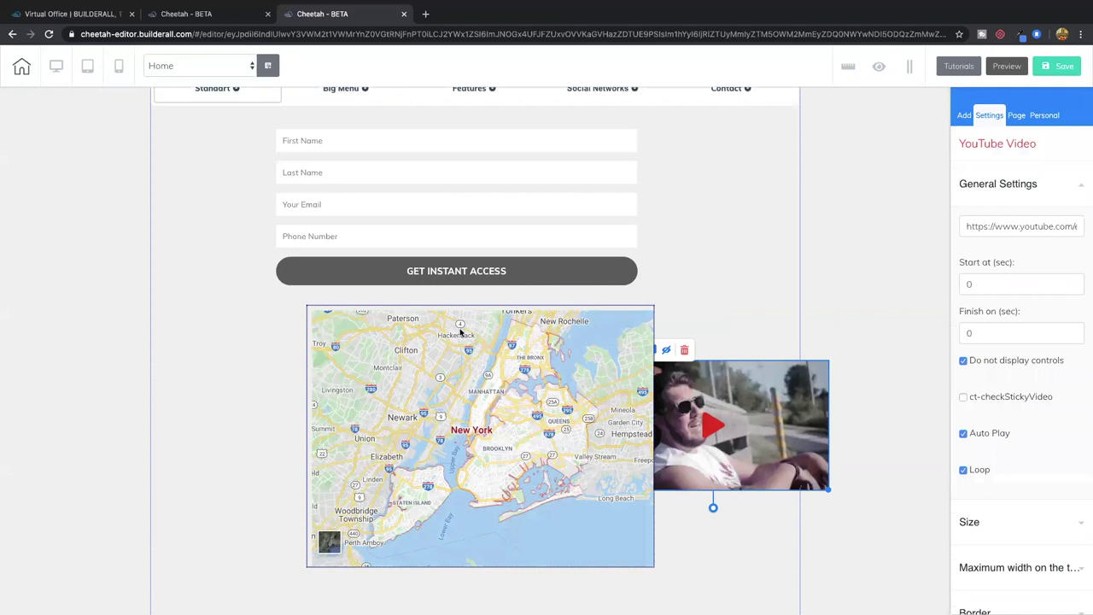
{"action": "scroll", "coordinate": [872, 390], "scroll_direction": "down", "scroll_amount": 2}
{"action": "scroll", "coordinate": [872, 390], "scroll_direction": "down", "scroll_amount": 3}
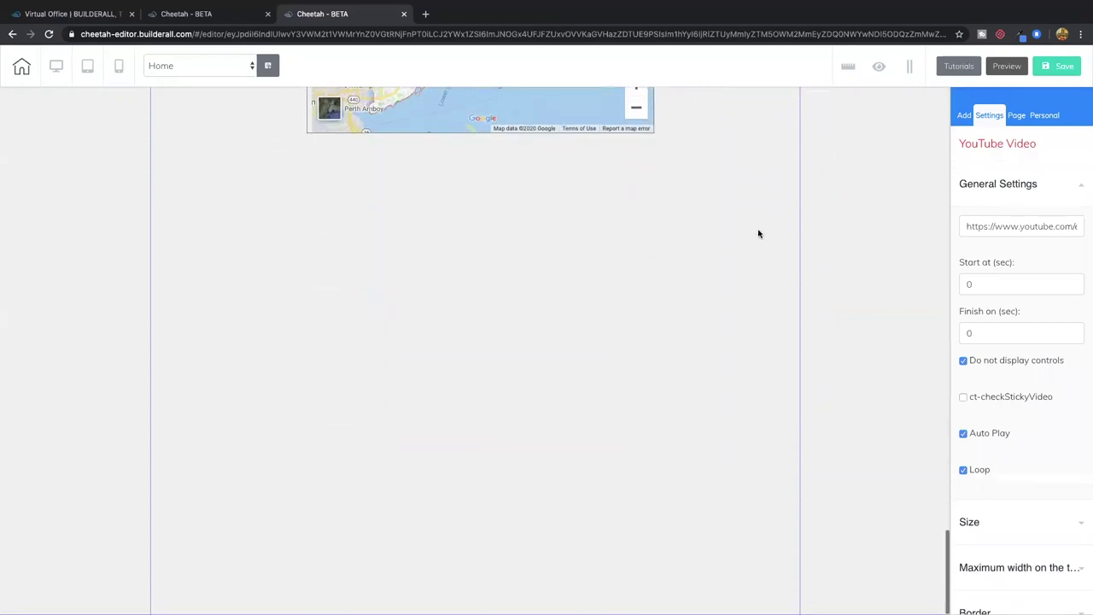
{"action": "scroll", "coordinate": [756, 248], "scroll_direction": "up", "scroll_amount": 1}
{"action": "left_click_drag", "start_coordinate": [741, 134], "coordinate": [498, 376]}
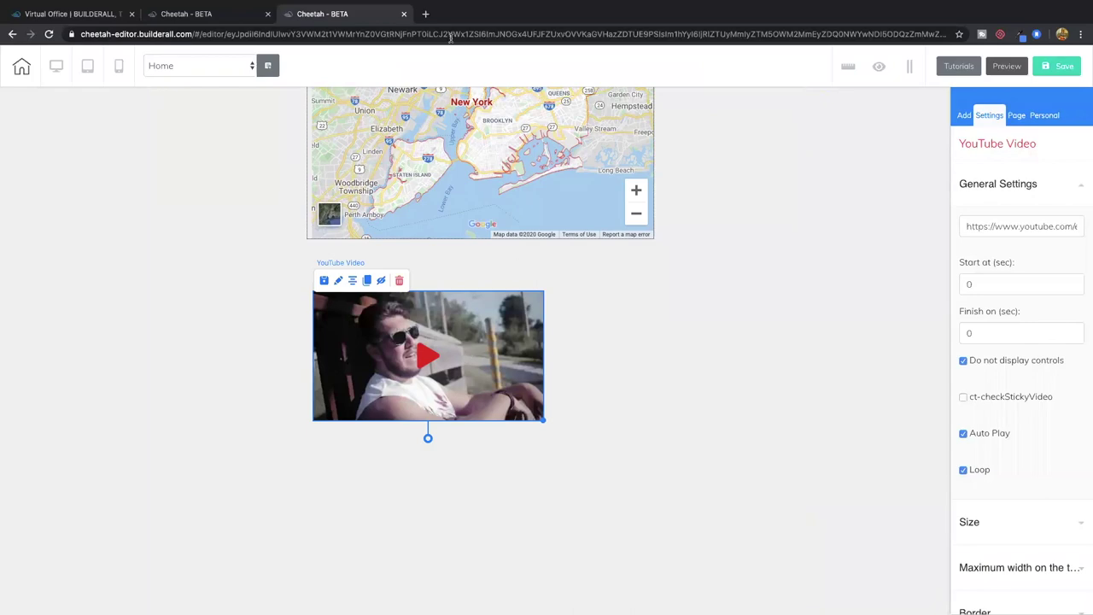
- Open YouTube in a new browser tab and go to the signed-in account's own channel
{"action": "left_click", "coordinate": [425, 14]}
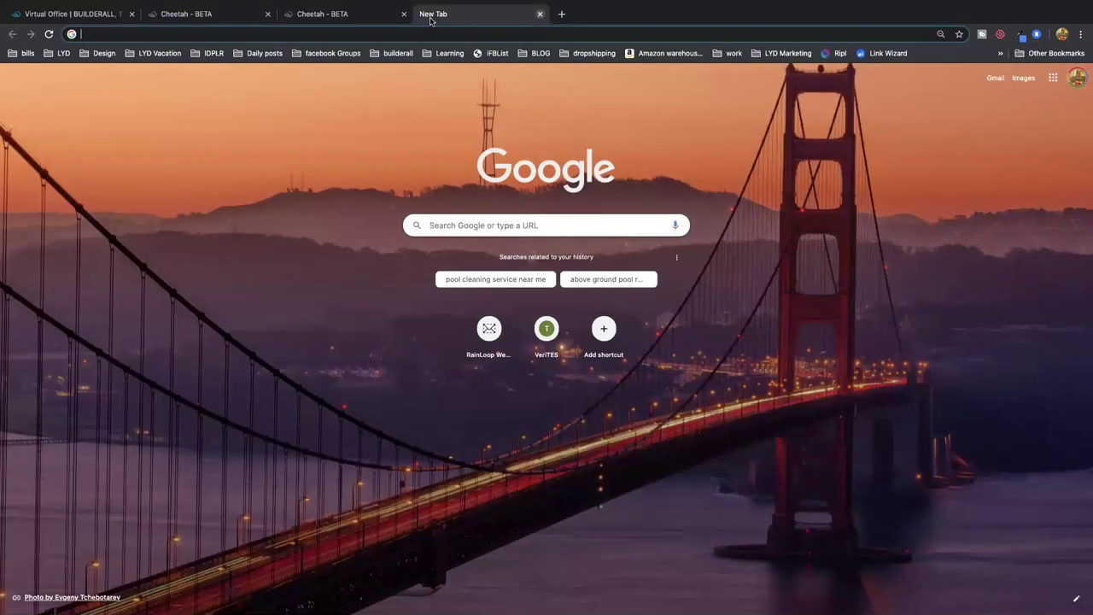
{"action": "type", "text": "y"}
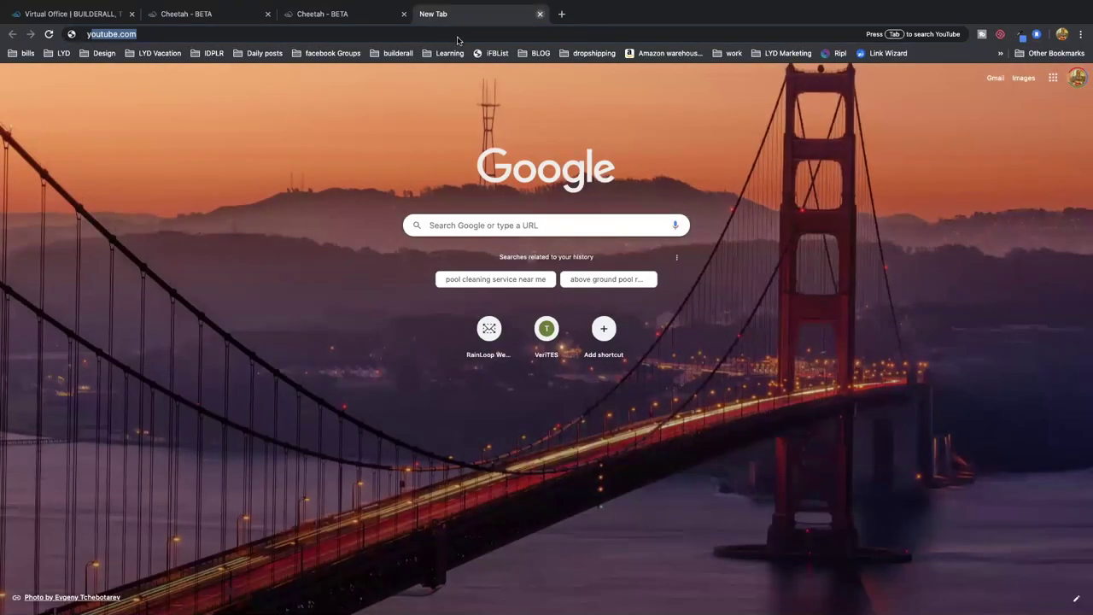
{"action": "key", "text": "Return"}
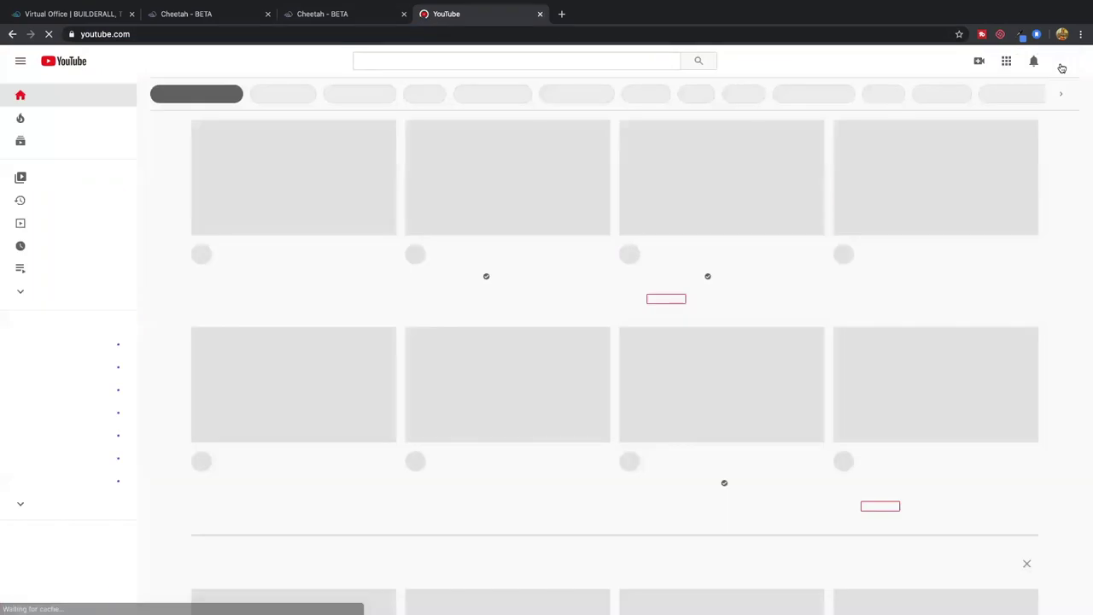
{"action": "left_click", "coordinate": [1066, 64]}
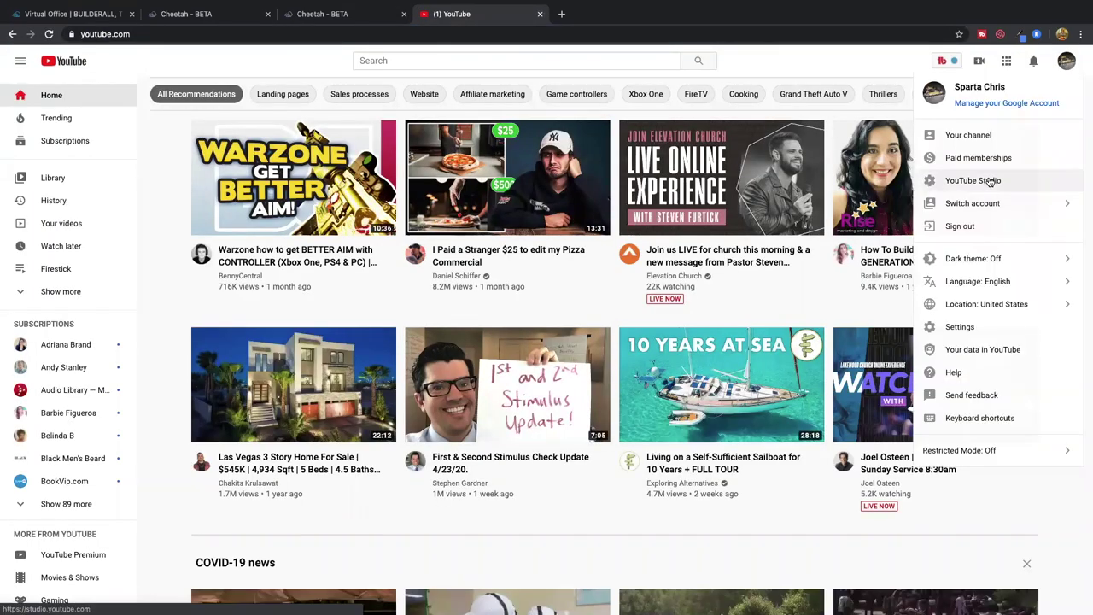
{"action": "left_click", "coordinate": [968, 137]}
{"action": "mouse_move", "coordinate": [511, 252]}
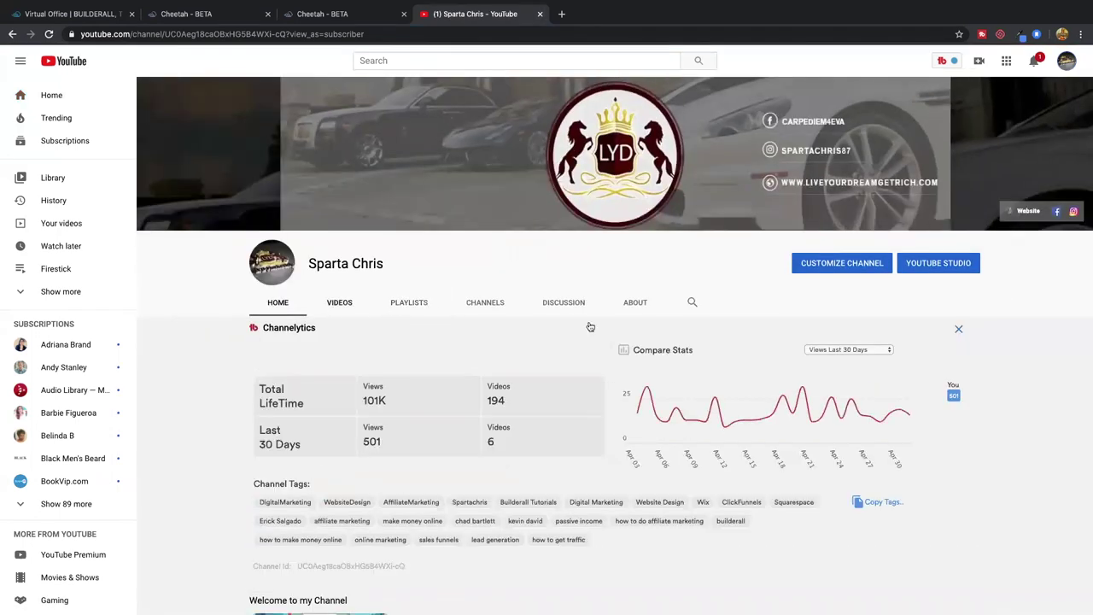
- Dismiss the Channelytics statistics, look through the channel's uploads and open the video "Fitness Funnel Marketing with Builderall" on its full page
{"action": "left_click", "coordinate": [958, 331]}
{"action": "scroll", "coordinate": [471, 403], "scroll_direction": "down", "scroll_amount": 2}
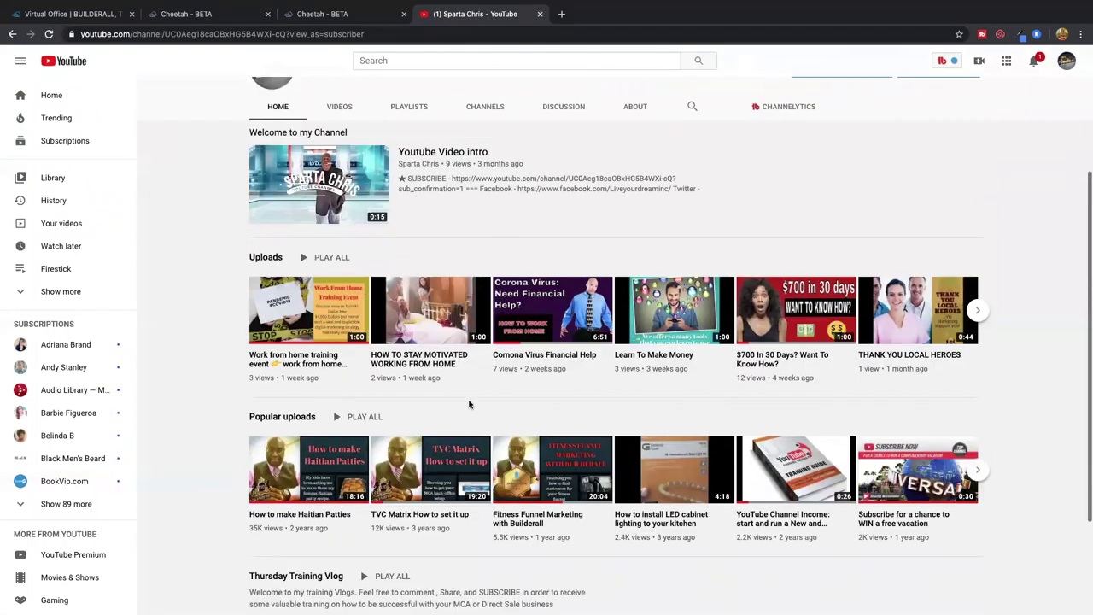
{"action": "scroll", "coordinate": [469, 404], "scroll_direction": "down", "scroll_amount": 2}
{"action": "scroll", "coordinate": [469, 404], "scroll_direction": "up", "scroll_amount": 2}
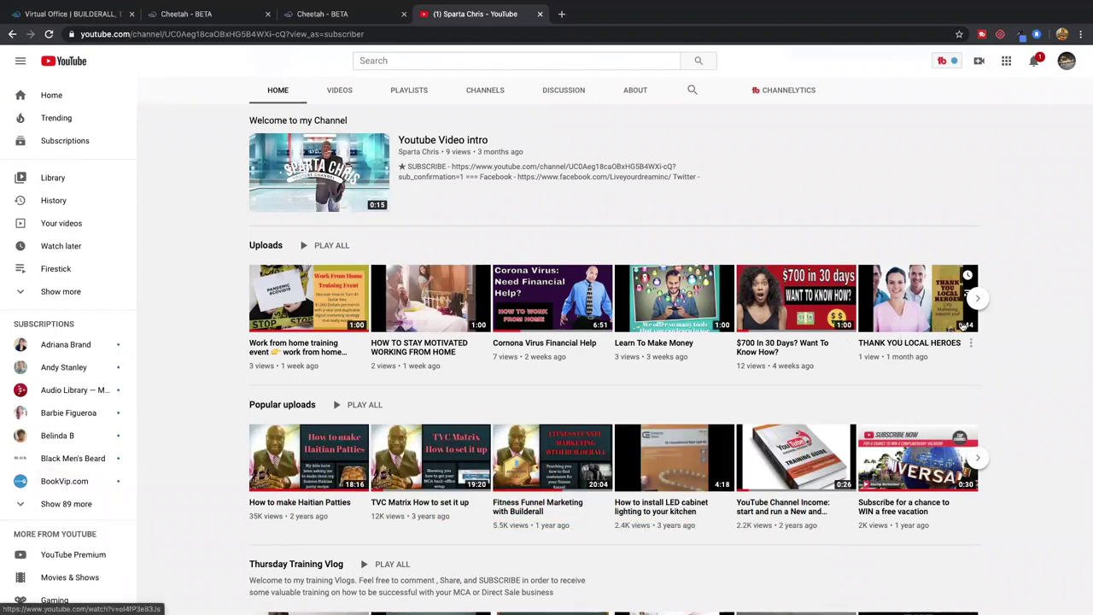
{"action": "left_click", "coordinate": [602, 452]}
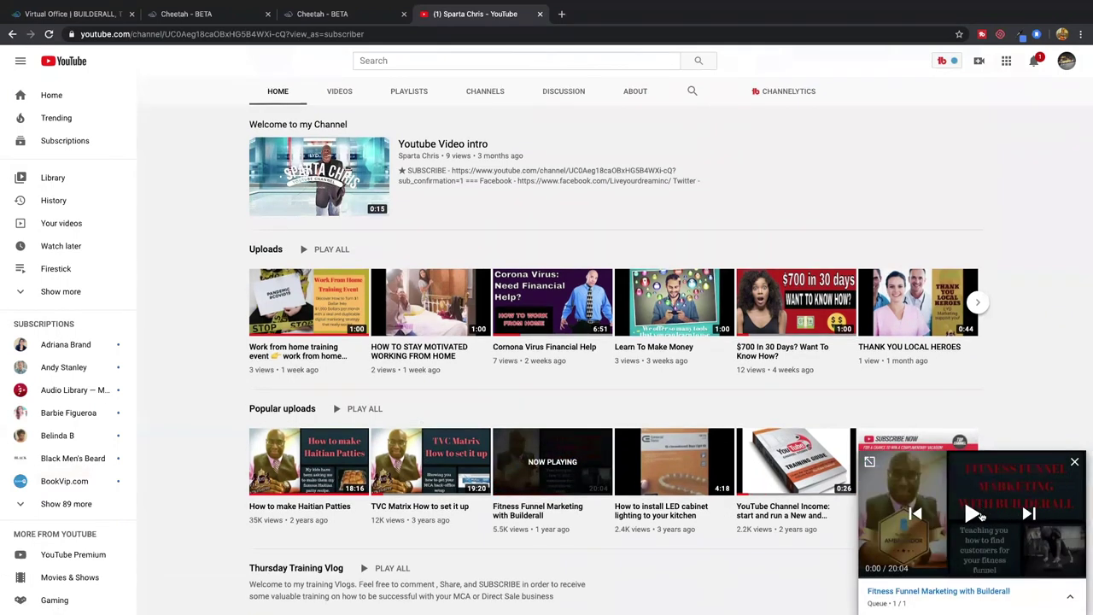
{"action": "left_click", "coordinate": [870, 462]}
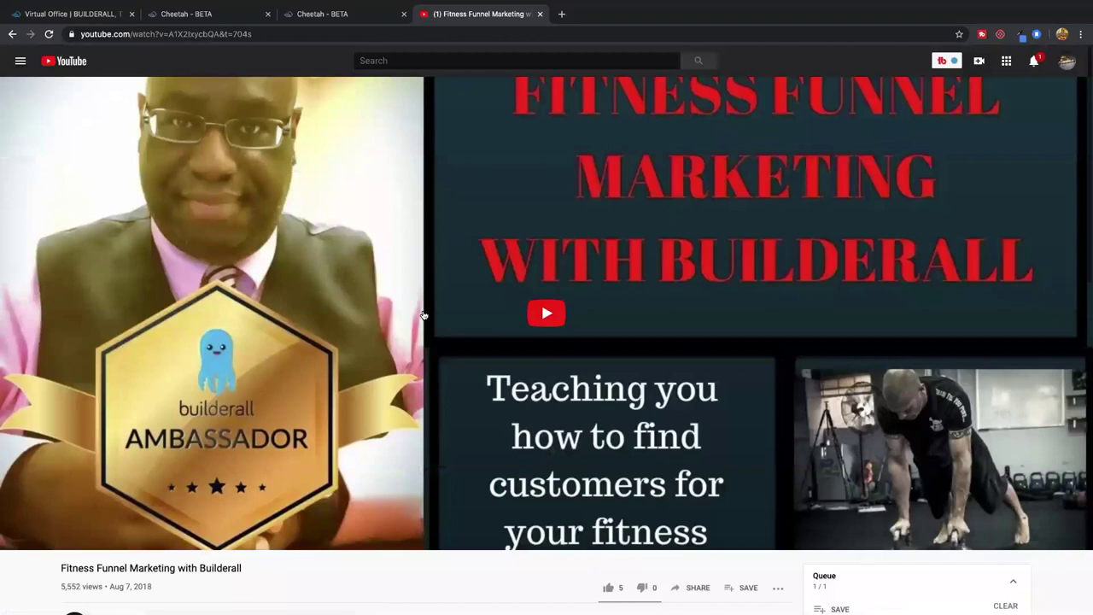
- Copy the share link of the "Fitness Funnel Marketing with Builderall" video
{"action": "scroll", "coordinate": [728, 550], "scroll_direction": "down", "scroll_amount": 3}
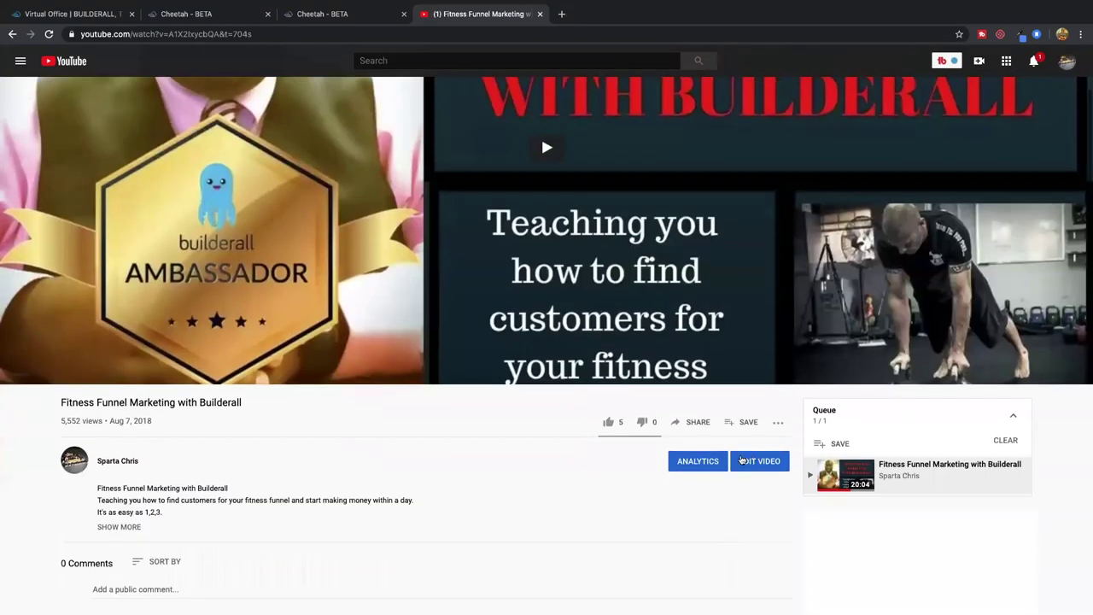
{"action": "left_click", "coordinate": [693, 420]}
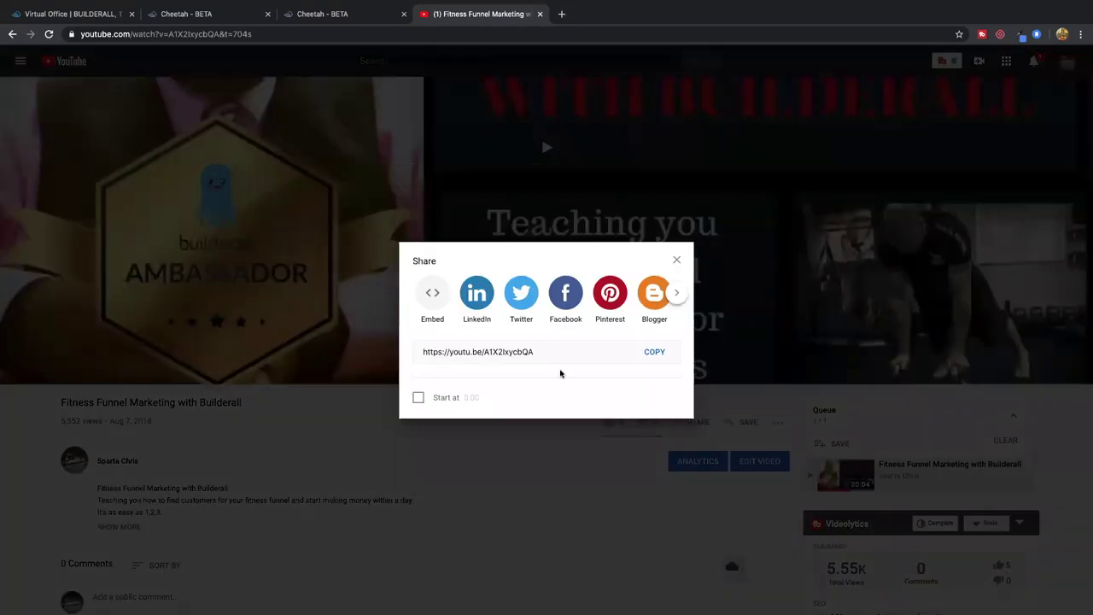
{"action": "left_click", "coordinate": [654, 351]}
- Back in the Cheetah editor, replace the YouTube element's address with the copied share link and enlarge the video to slightly wider than the map
{"action": "left_click", "coordinate": [351, 16]}
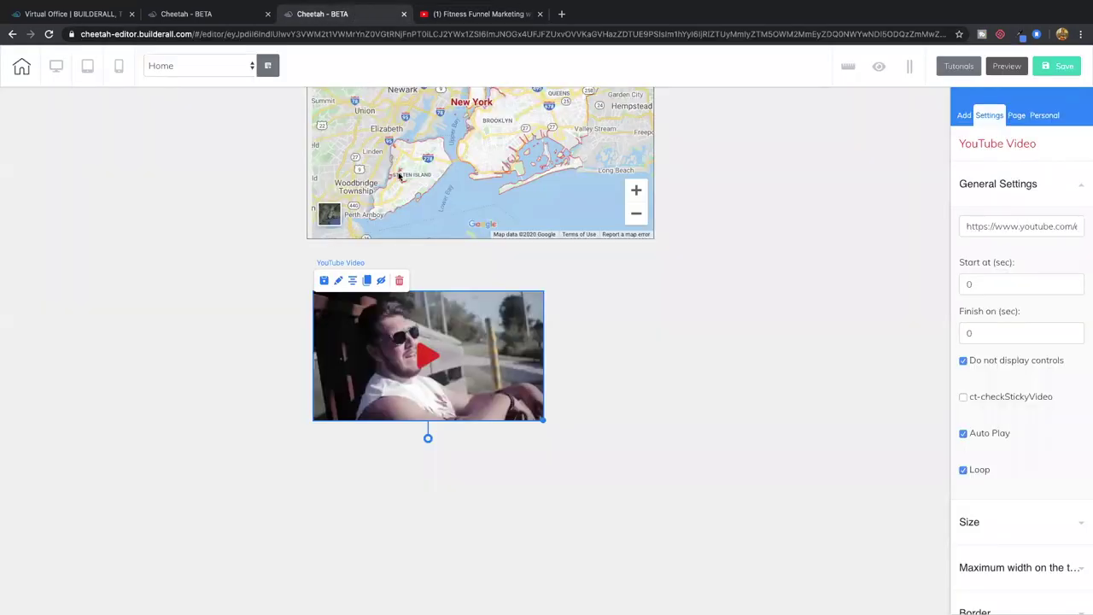
{"action": "left_click", "coordinate": [1014, 227]}
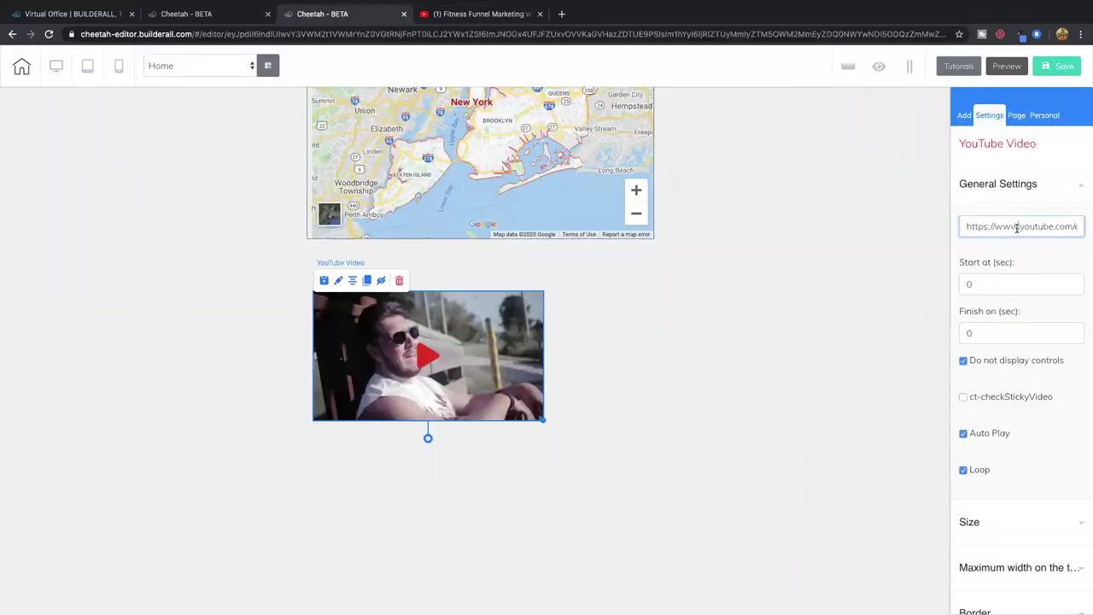
{"action": "key", "text": "ctrl+a"}
{"action": "key", "text": "ctrl+v"}
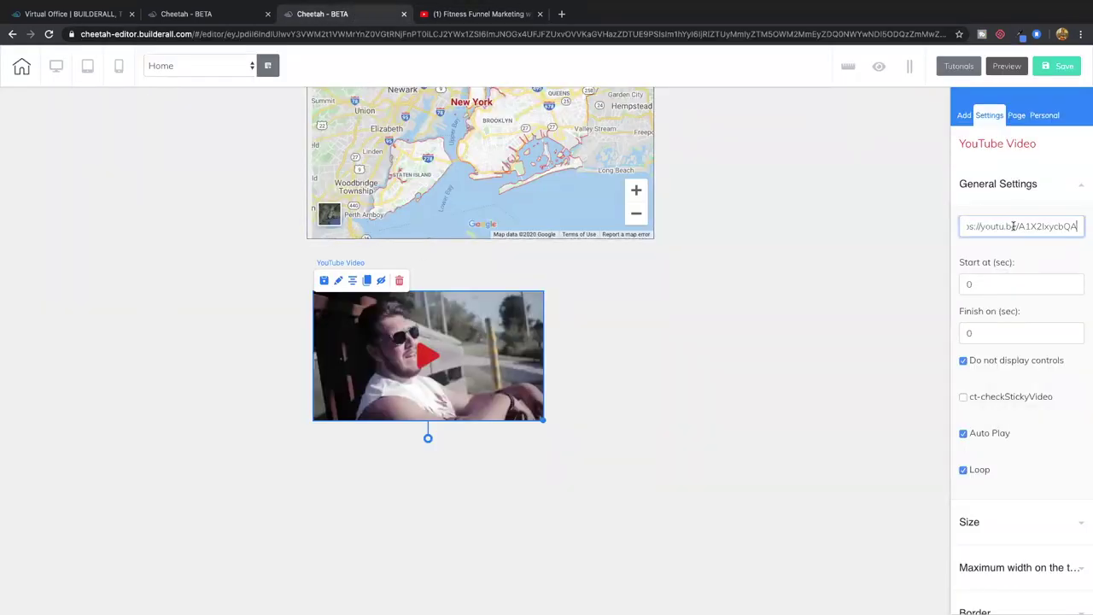
{"action": "left_click", "coordinate": [1062, 260]}
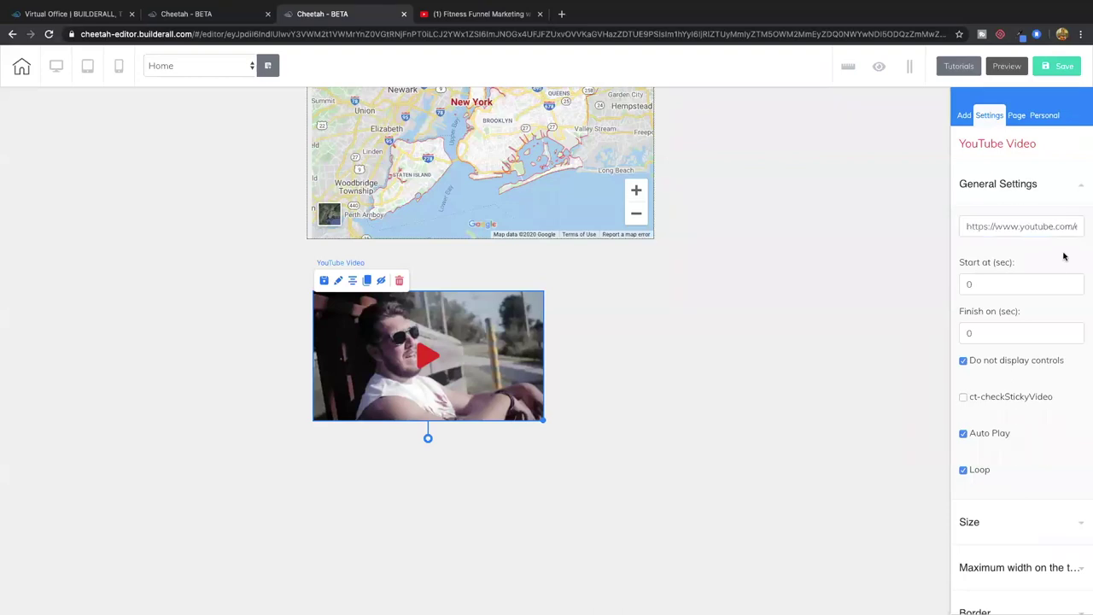
{"action": "left_click_drag", "start_coordinate": [544, 421], "coordinate": [695, 505]}
{"action": "left_click", "coordinate": [744, 395]}
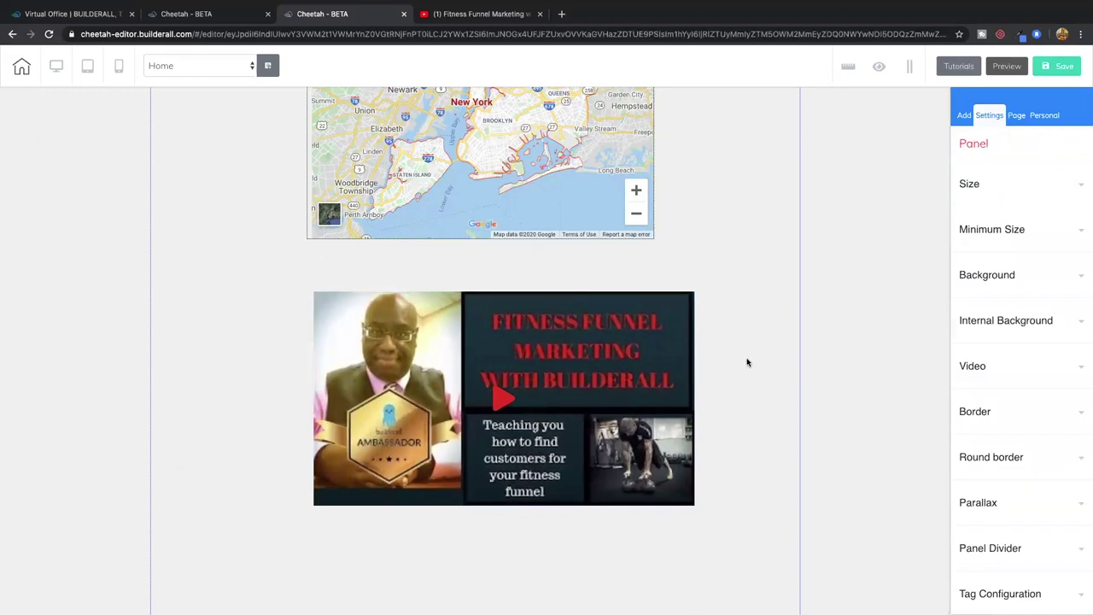
- Preview the page to check the embedded video's playback, and return to the editor at the start of the page
{"action": "left_click", "coordinate": [1004, 67]}
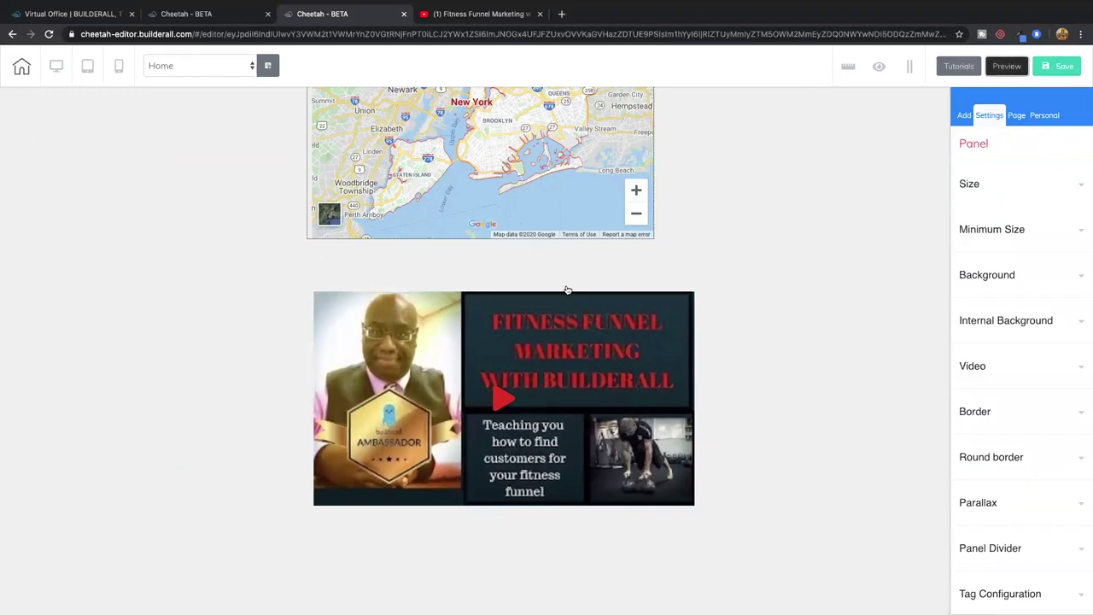
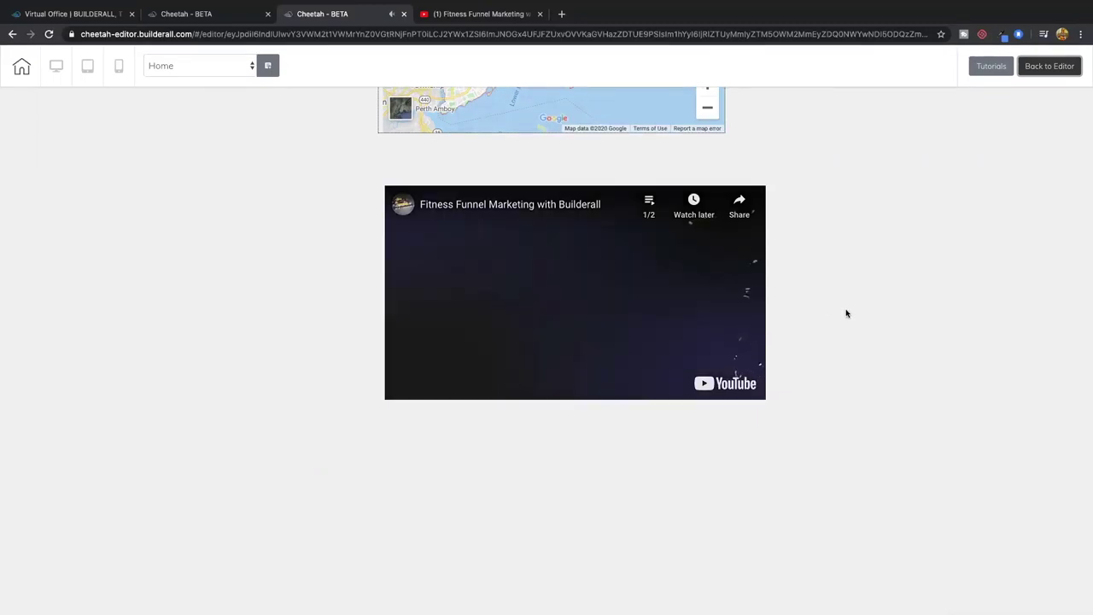
{"action": "scroll", "coordinate": [845, 313], "scroll_direction": "up", "scroll_amount": 5}
{"action": "scroll", "coordinate": [837, 313], "scroll_direction": "down", "scroll_amount": 5}
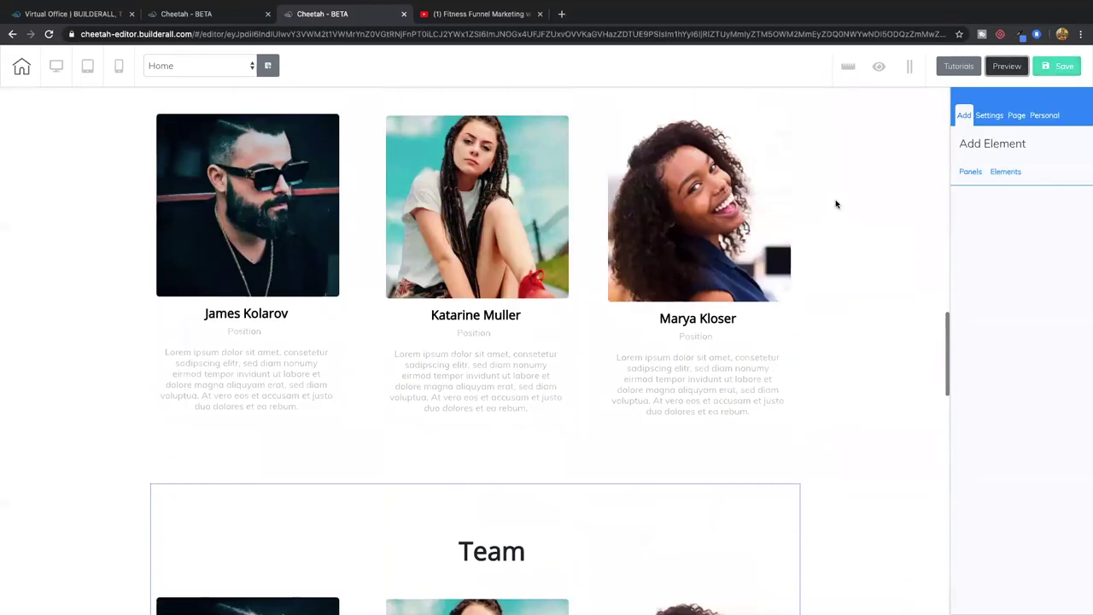
{"action": "scroll", "coordinate": [836, 203], "scroll_direction": "up", "scroll_amount": 15}
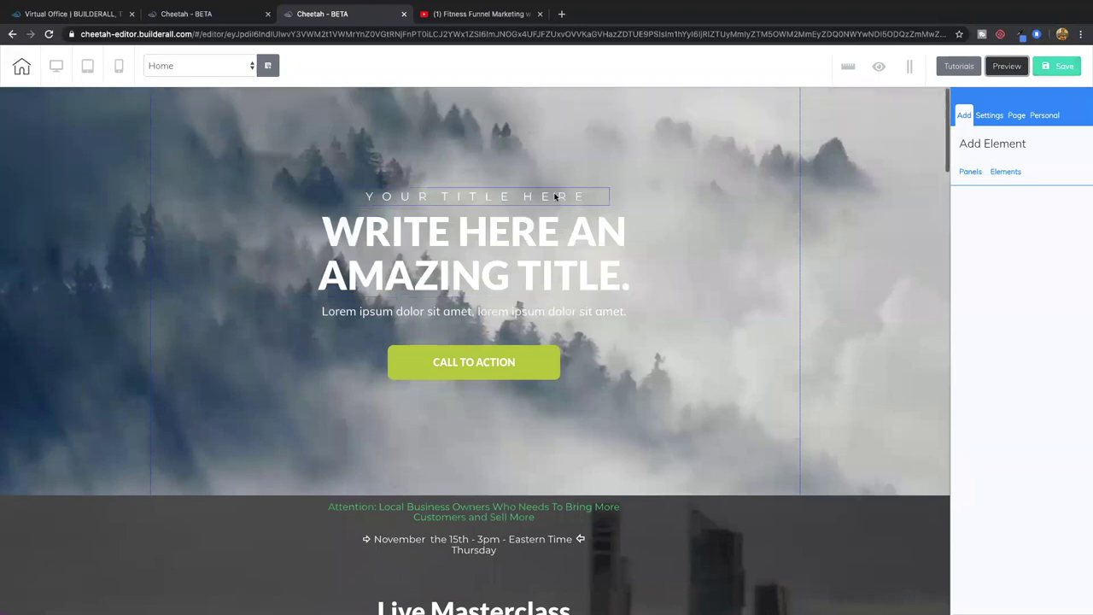
- Examine the new-page form in the site's page dashboard without creating a page, and close the YouTube tab
{"action": "left_click", "coordinate": [229, 15]}
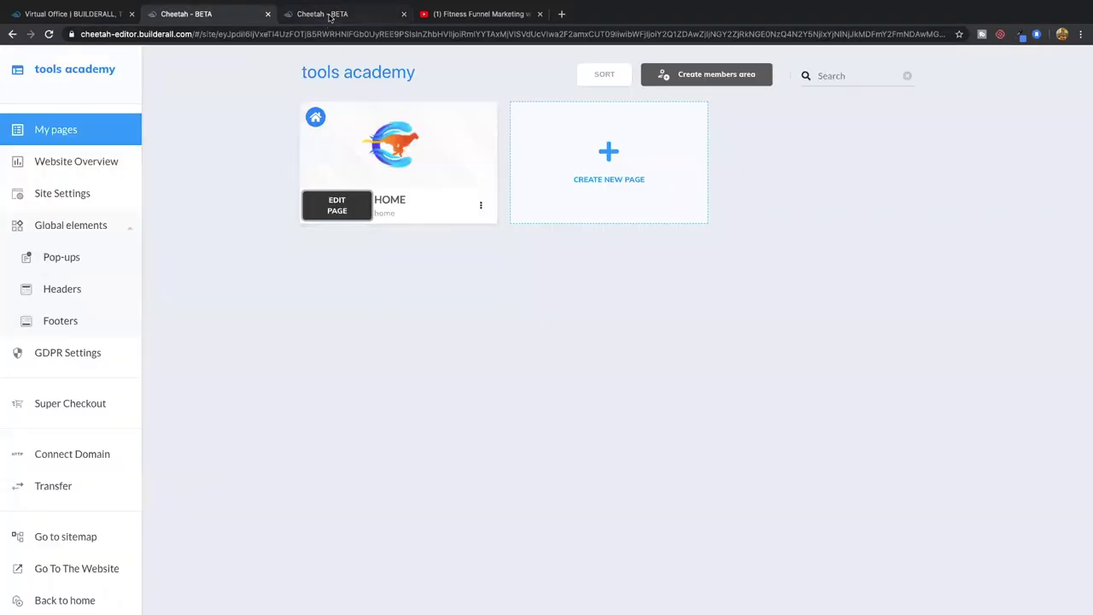
{"action": "left_click", "coordinate": [581, 165]}
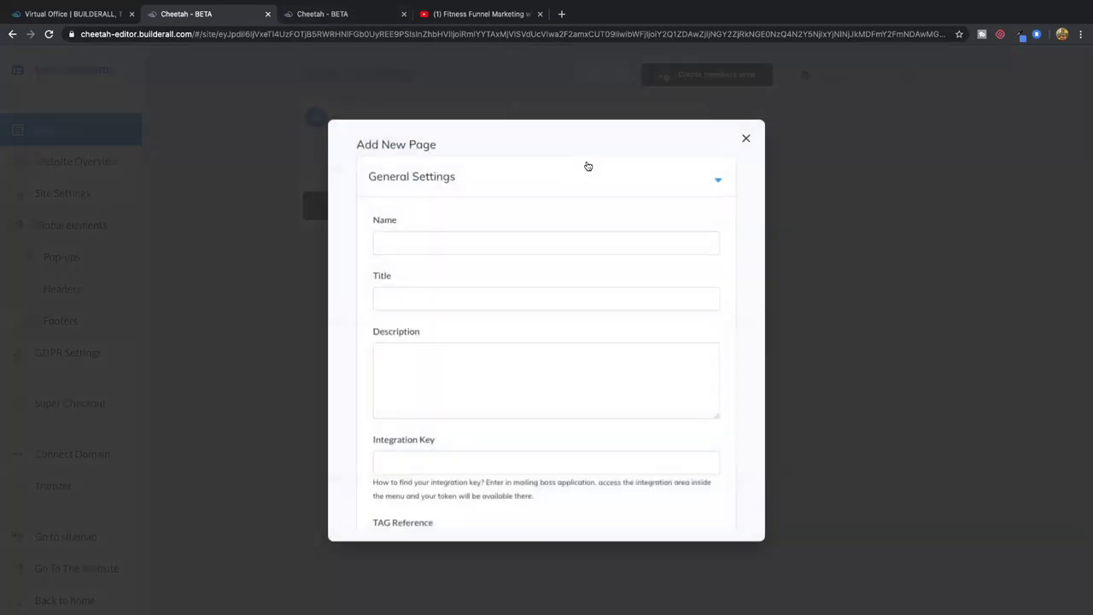
{"action": "left_click", "coordinate": [743, 137]}
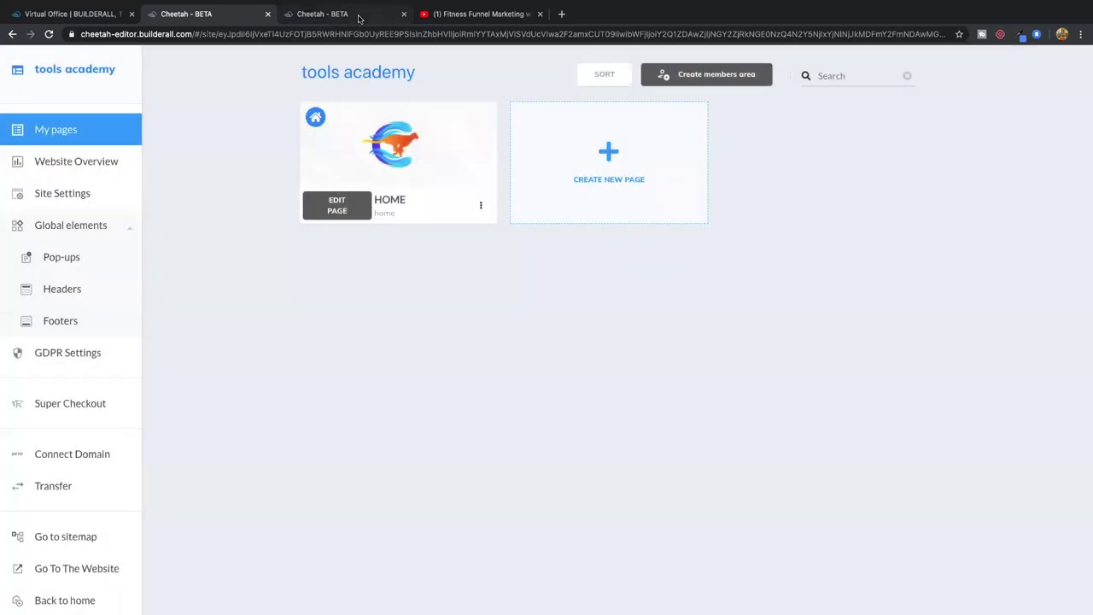
{"action": "left_click", "coordinate": [540, 15]}
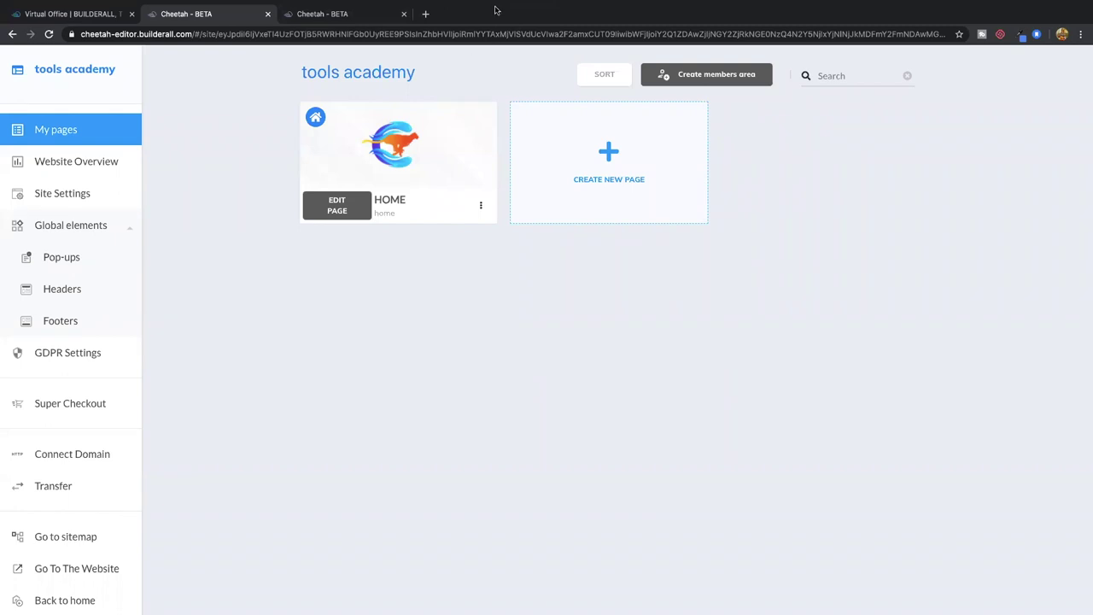
- Return from the tools academy site to the overview of all sites and look through the published ones
{"action": "mouse_move", "coordinate": [442, 128]}
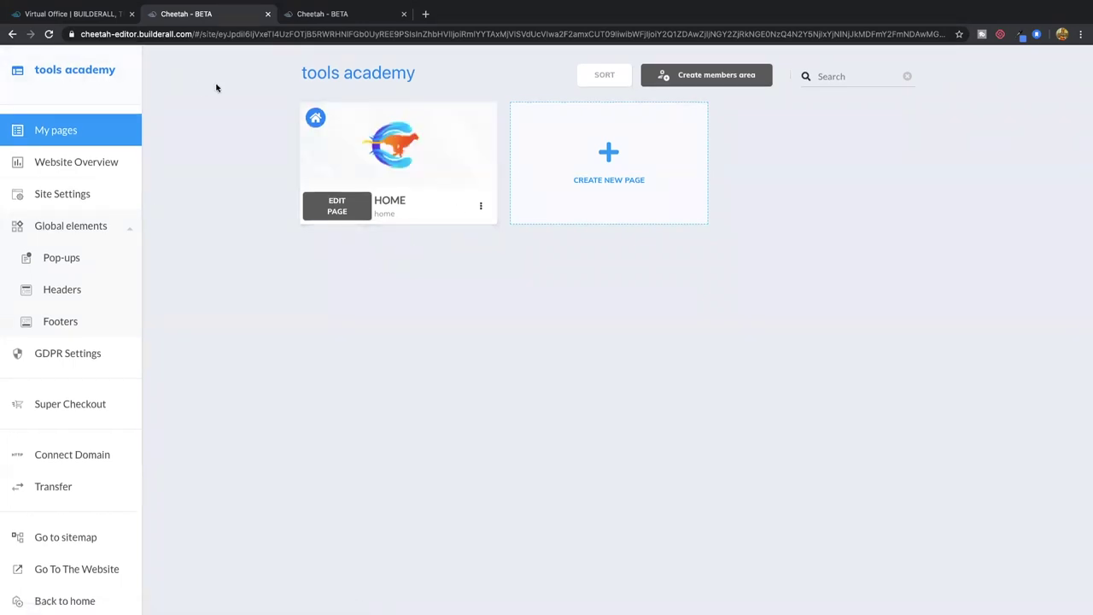
{"action": "left_click", "coordinate": [138, 68]}
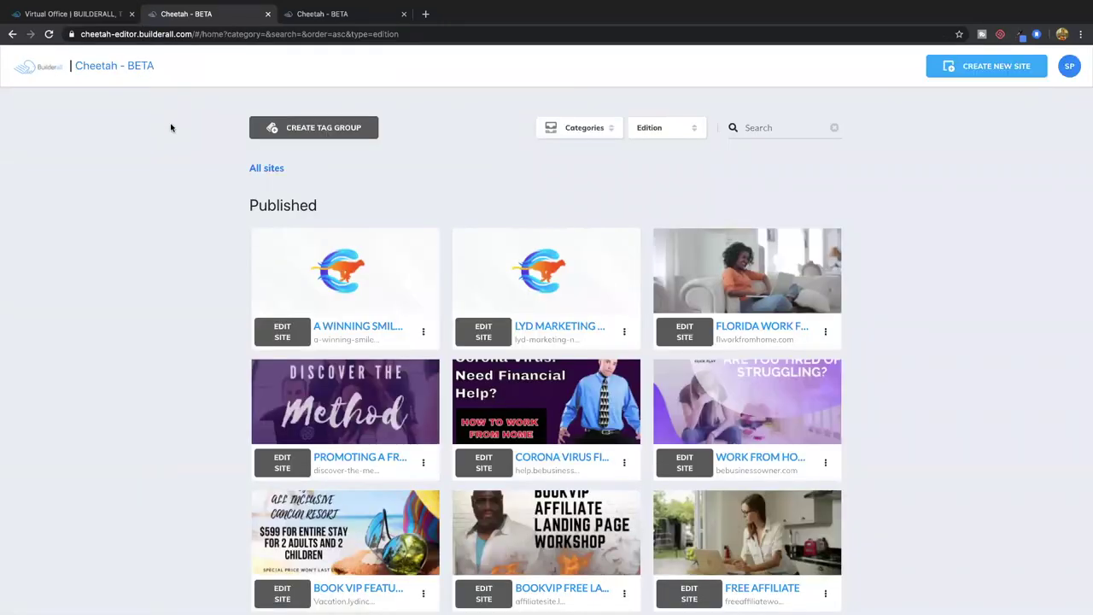
{"action": "scroll", "coordinate": [170, 123], "scroll_direction": "down", "scroll_amount": 3}
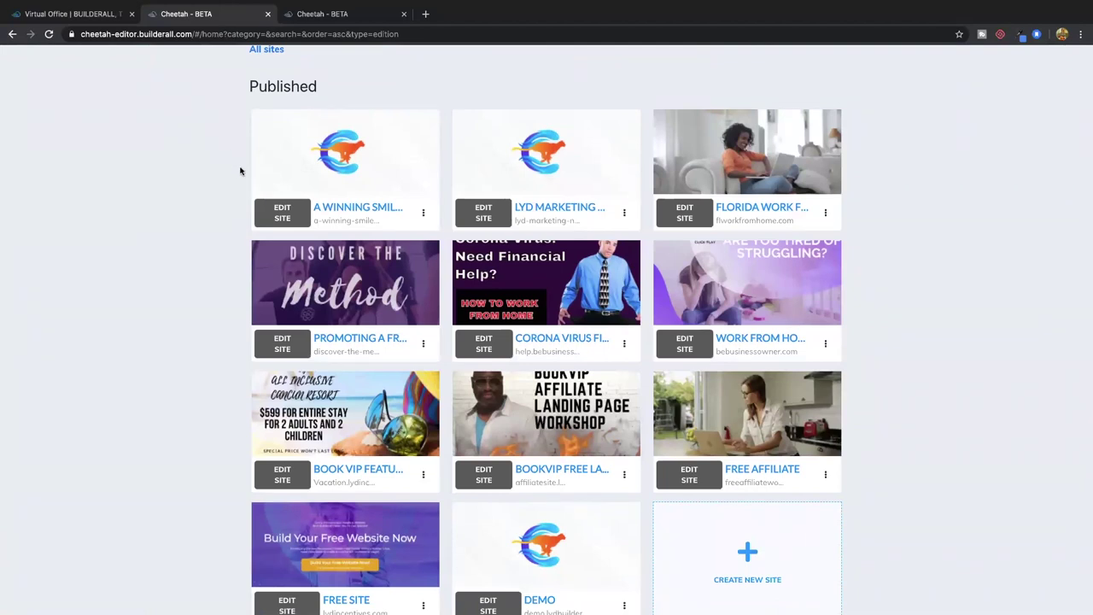
{"action": "scroll", "coordinate": [419, 521], "scroll_direction": "up", "scroll_amount": 1}
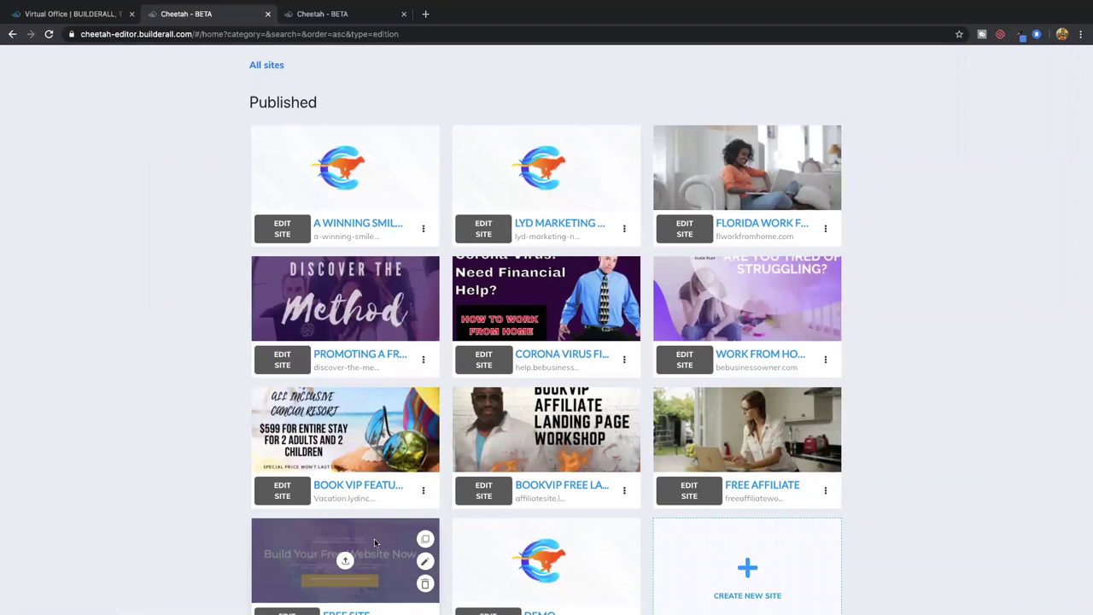
{"action": "scroll", "coordinate": [401, 542], "scroll_direction": "down", "scroll_amount": 3}
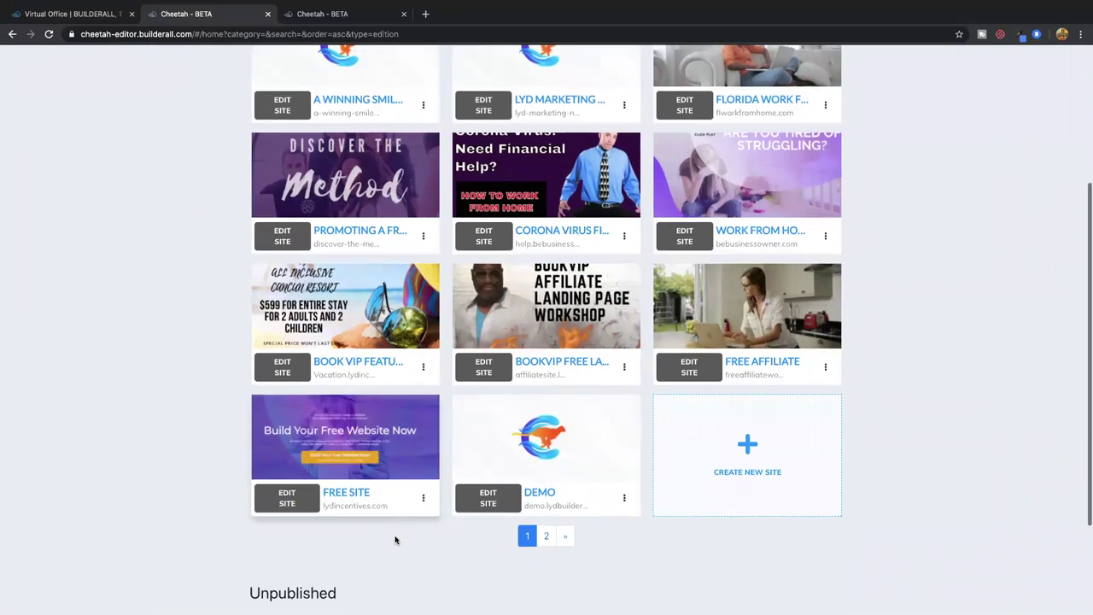
- Visit the live Free Site, College Student and Stylist and Shopper websites from the site overview, and close their browser tabs
{"action": "left_click", "coordinate": [424, 491]}
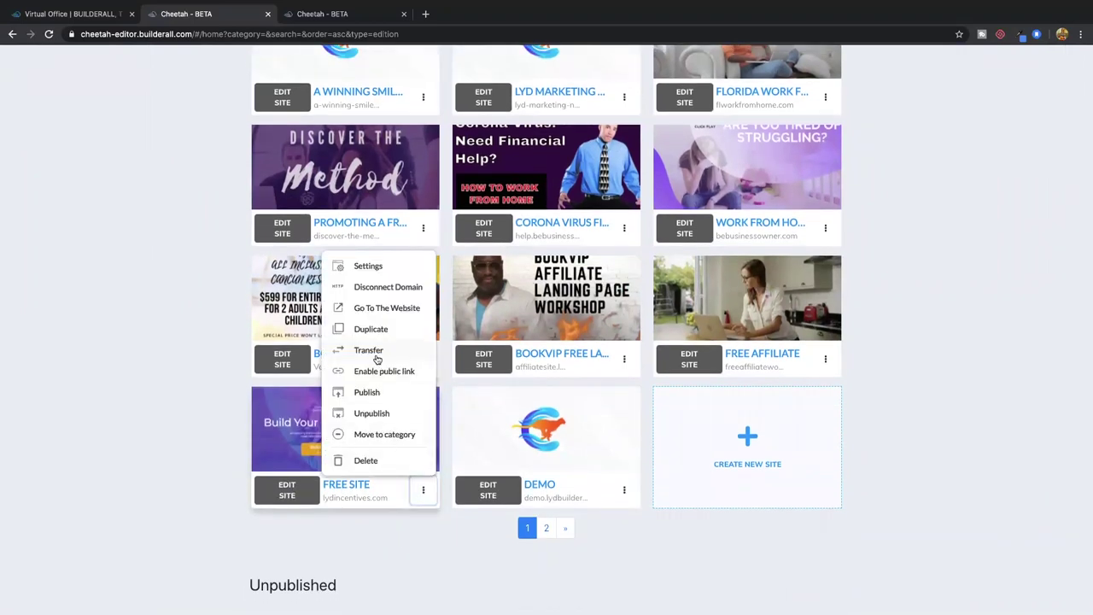
{"action": "scroll", "coordinate": [376, 358], "scroll_direction": "down", "scroll_amount": 1}
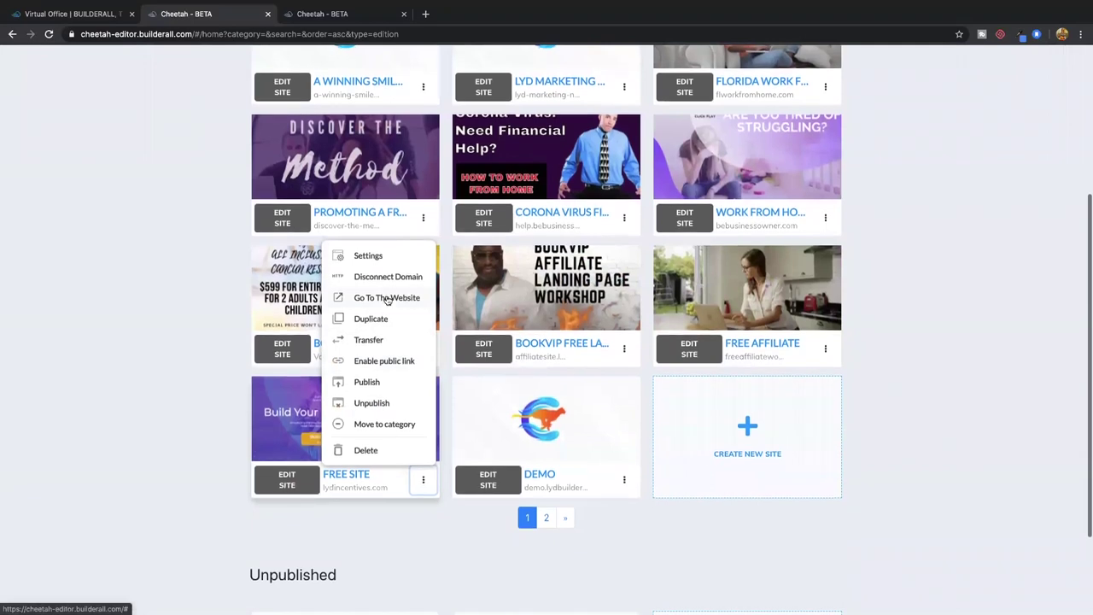
{"action": "left_click", "coordinate": [386, 299]}
{"action": "left_click", "coordinate": [431, 13]}
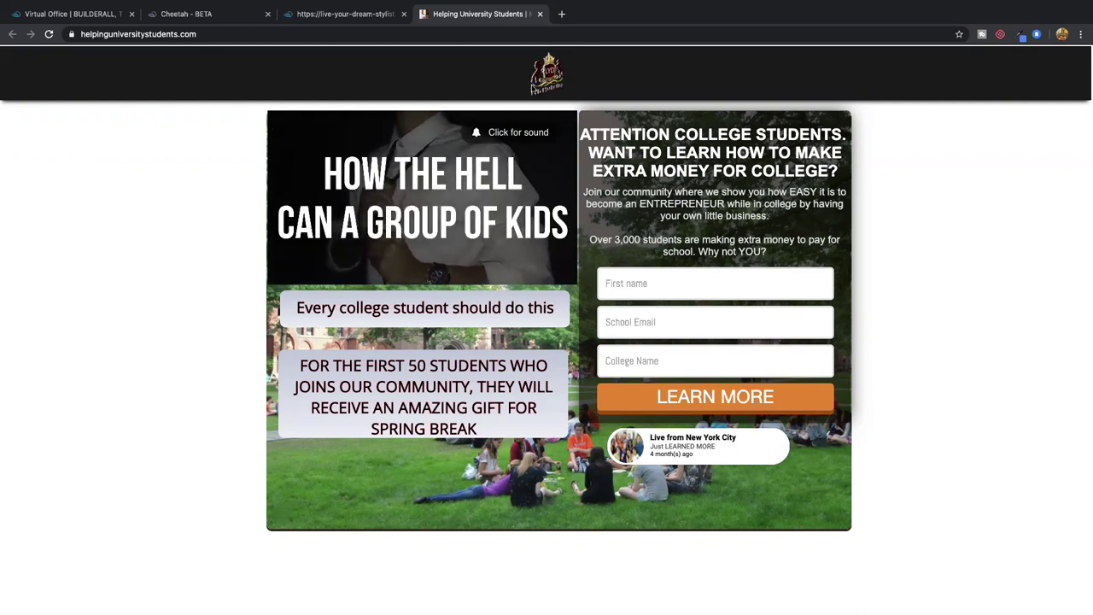
{"action": "left_click", "coordinate": [540, 14]}
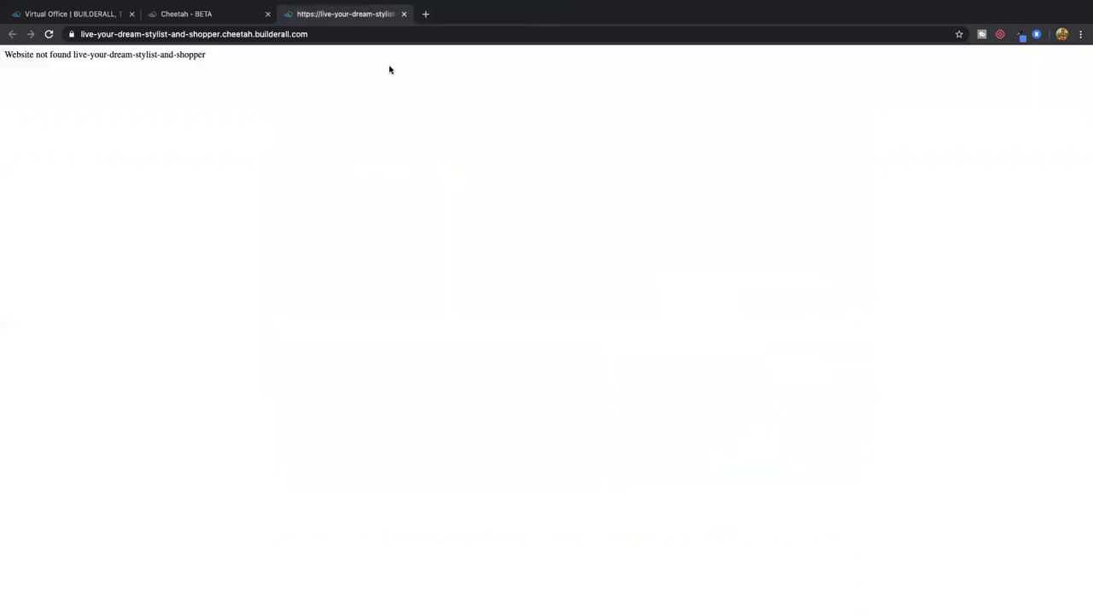
{"action": "left_click", "coordinate": [404, 15]}
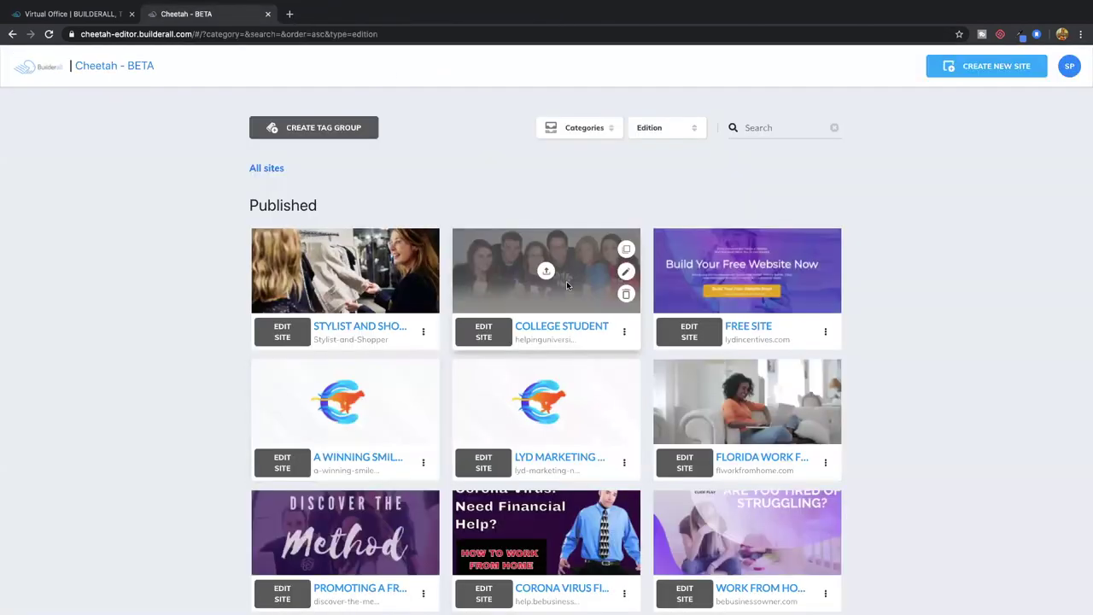
- View the live Florida Work From Home website from the published sites and close its tab
{"action": "scroll", "coordinate": [566, 283], "scroll_direction": "down", "scroll_amount": 1}
{"action": "scroll", "coordinate": [566, 283], "scroll_direction": "down", "scroll_amount": 3}
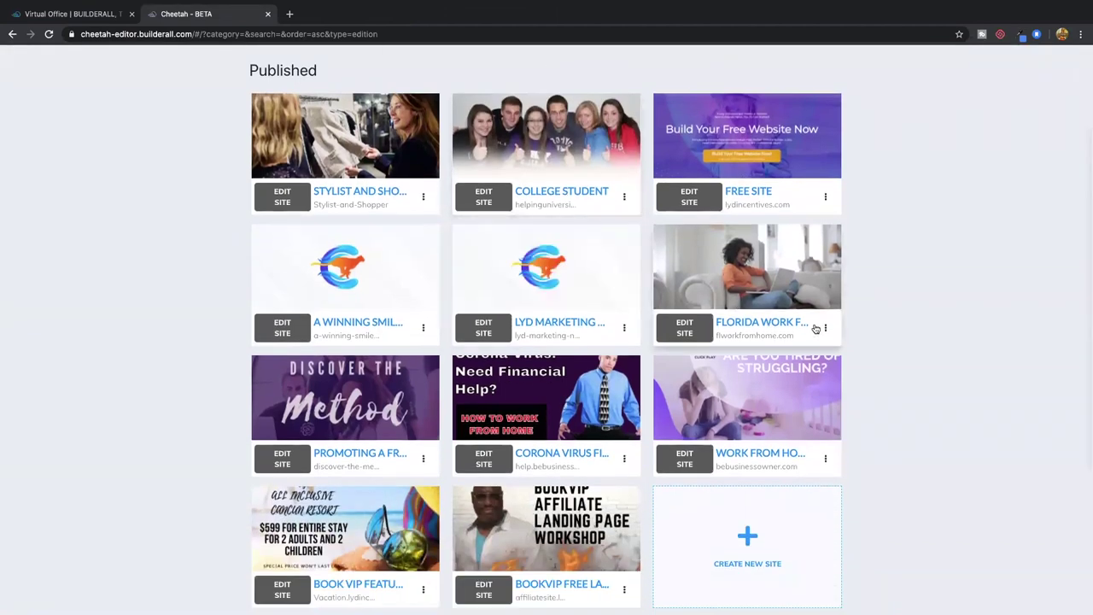
{"action": "left_click", "coordinate": [827, 327]}
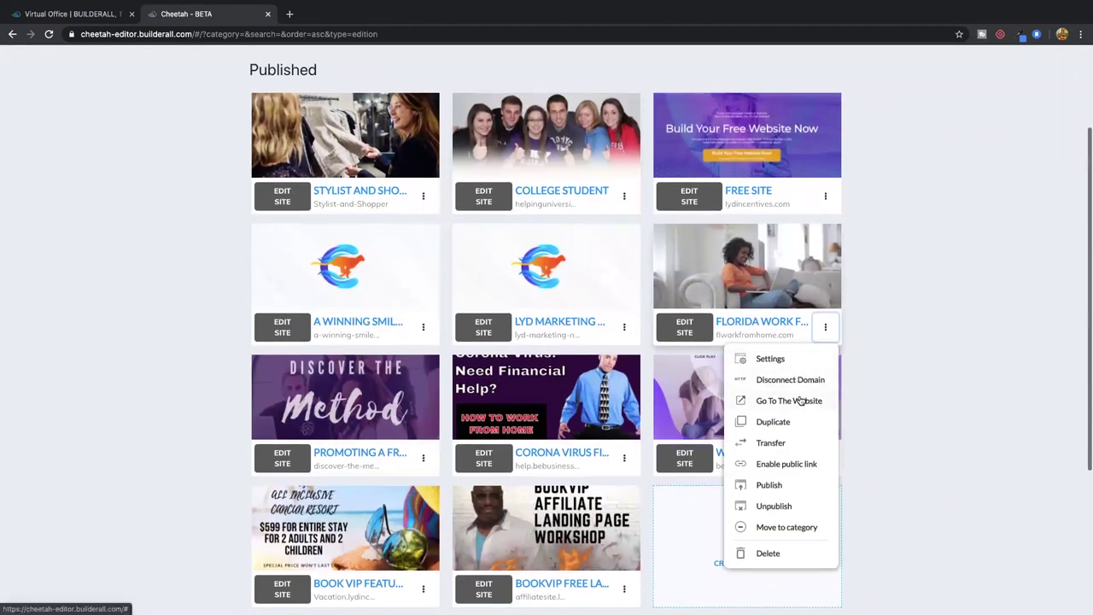
{"action": "left_click", "coordinate": [801, 400]}
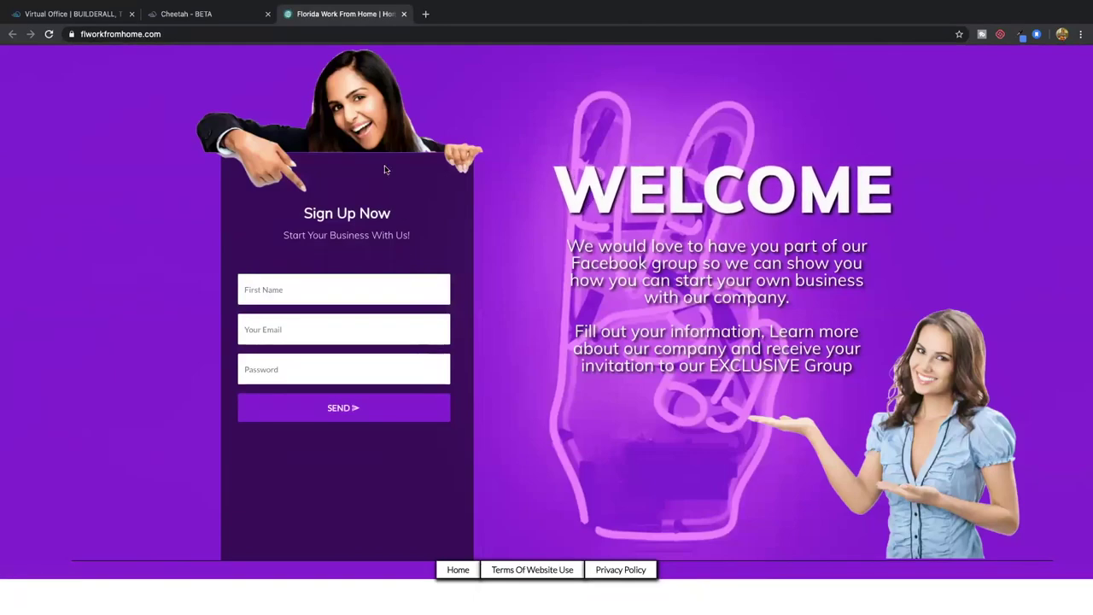
{"action": "left_click", "coordinate": [403, 14]}
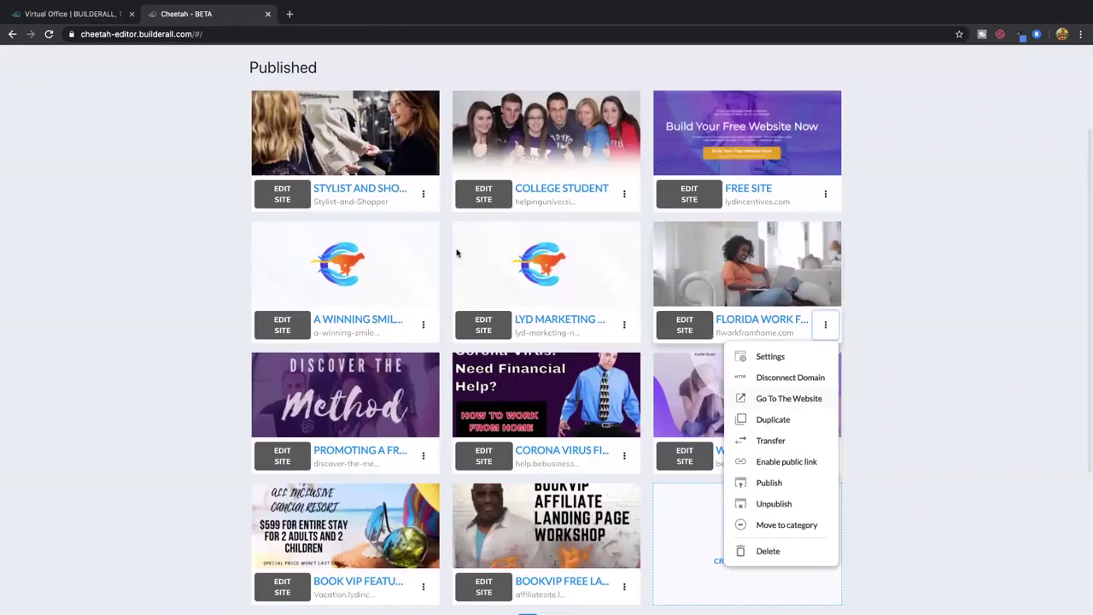
- Check the free demo popup on the live Boost vacation incentive website, and close the site's tab
{"action": "scroll", "coordinate": [443, 363], "scroll_direction": "down", "scroll_amount": 5}
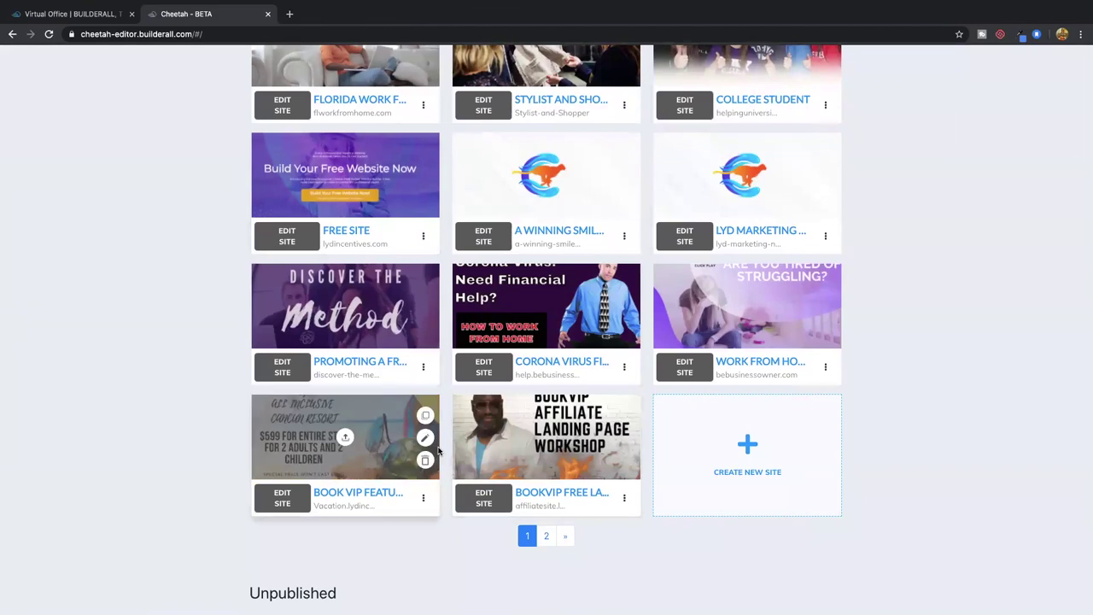
{"action": "left_click", "coordinate": [422, 498]}
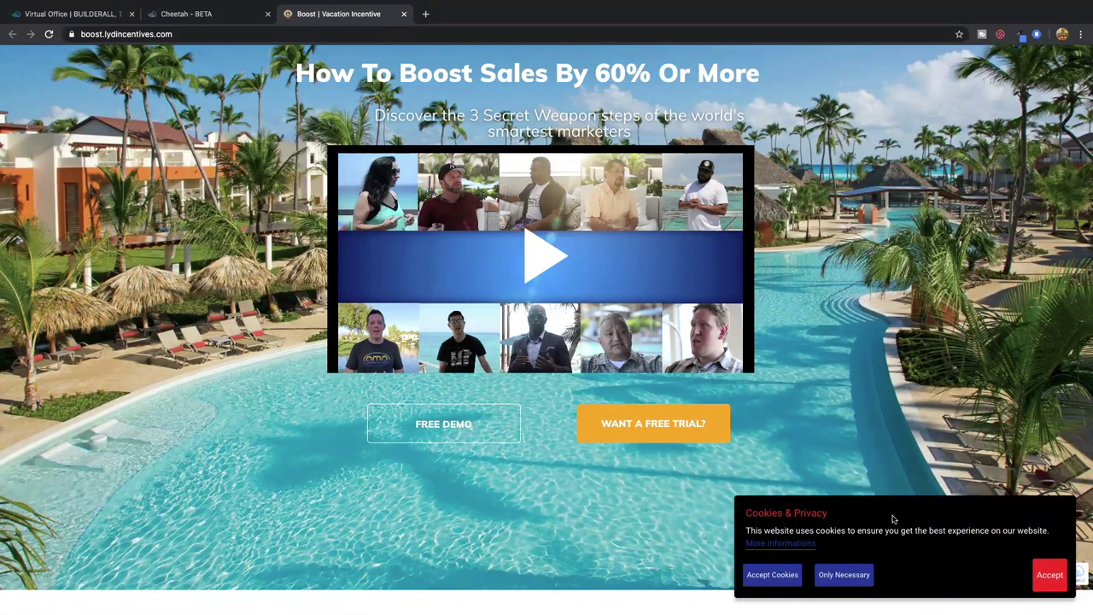
{"action": "left_click", "coordinate": [468, 424]}
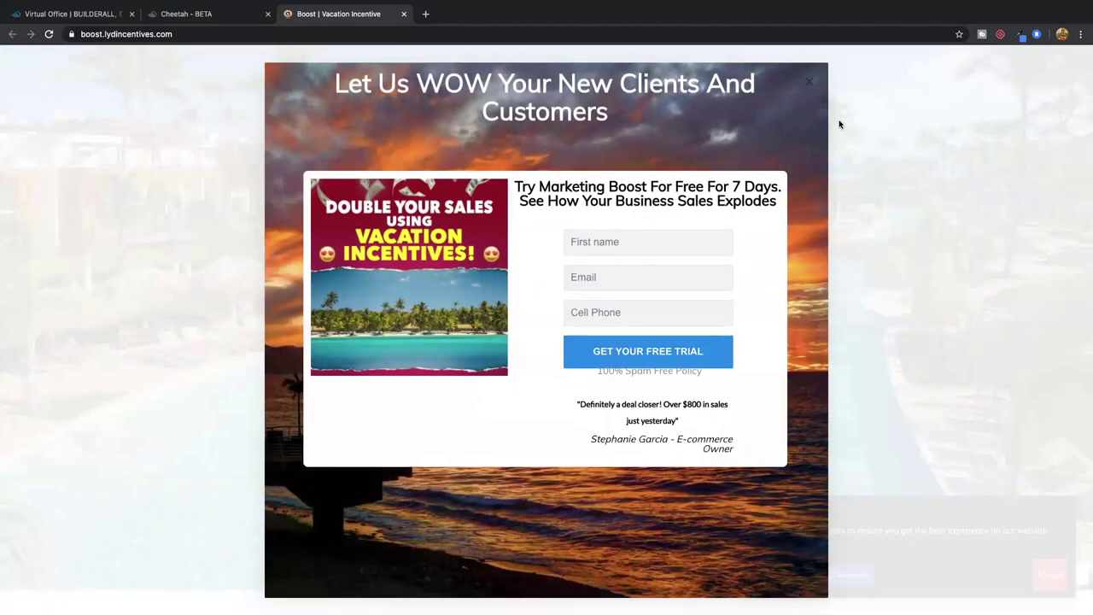
{"action": "left_click", "coordinate": [810, 82]}
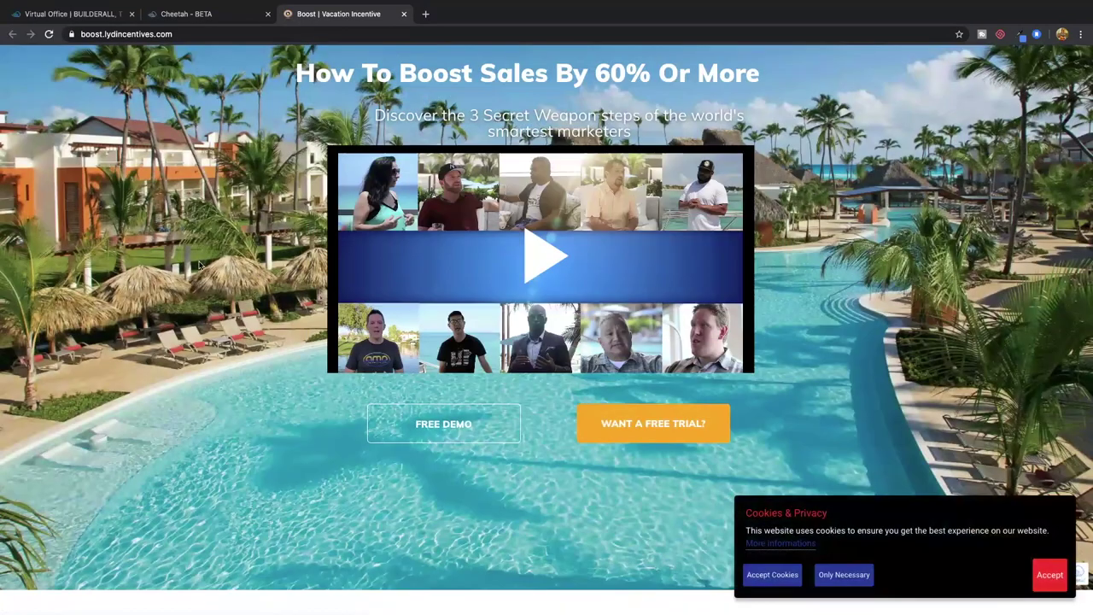
{"action": "left_click", "coordinate": [404, 14]}
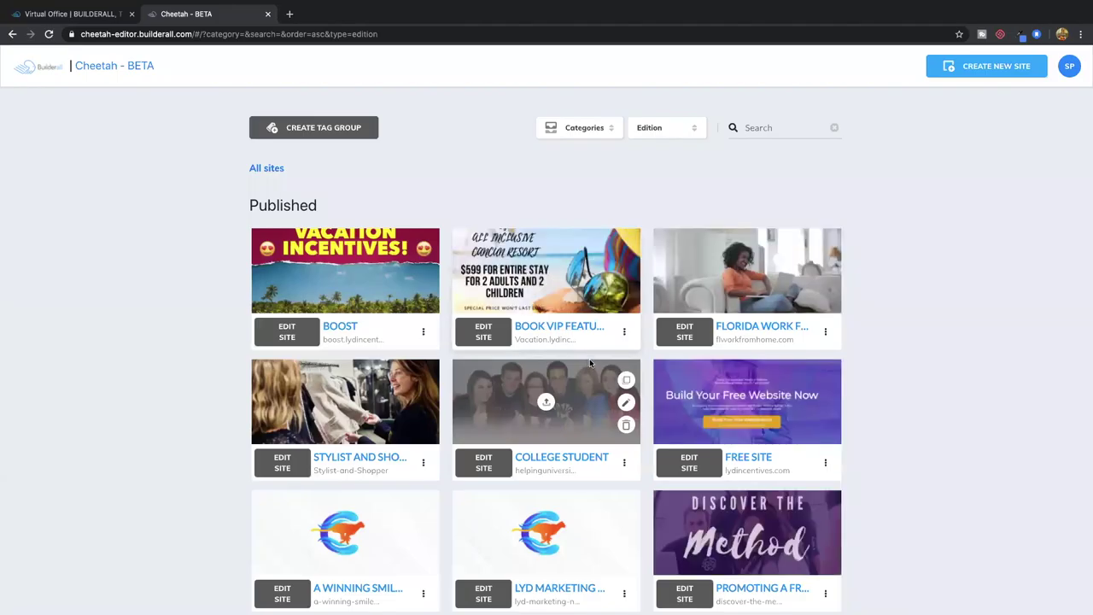
- Open the live website of the FLOTEC site from the second page of published sites
{"action": "scroll", "coordinate": [586, 361], "scroll_direction": "down", "scroll_amount": 5}
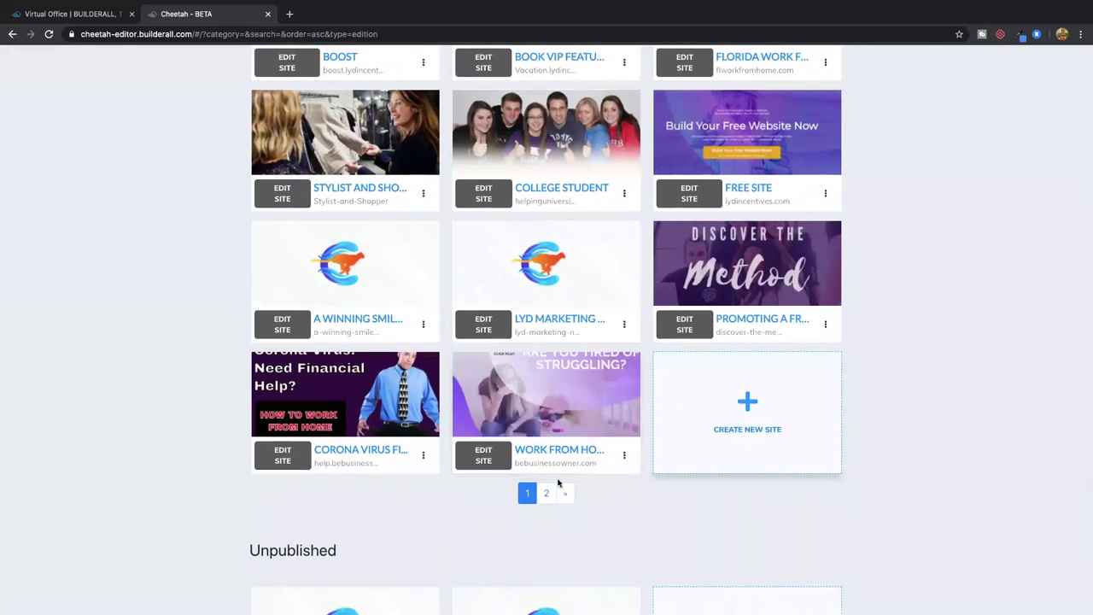
{"action": "left_click", "coordinate": [551, 492]}
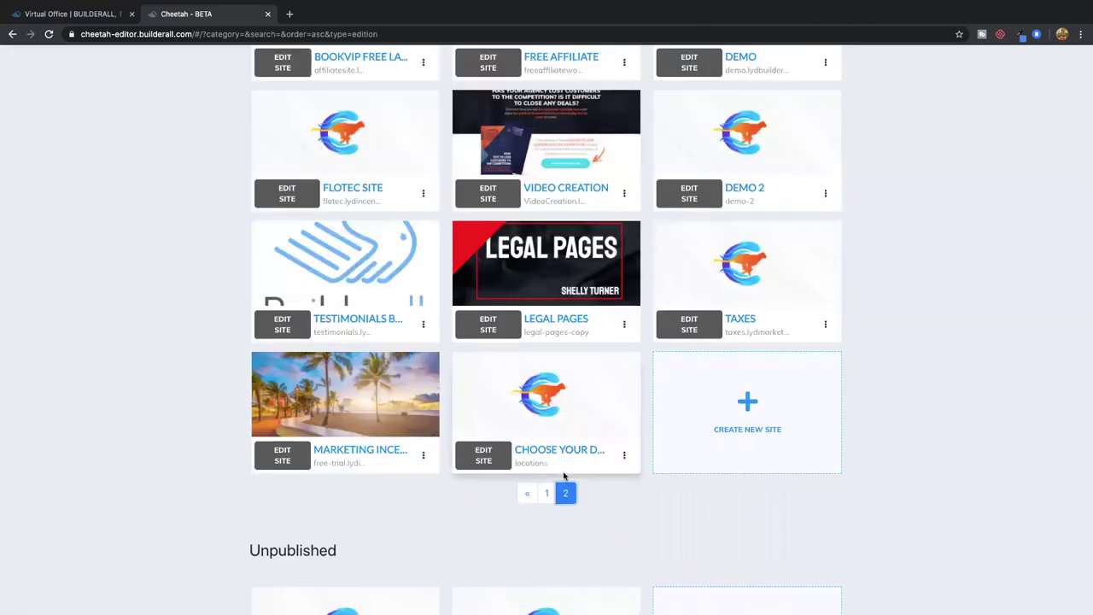
{"action": "scroll", "coordinate": [564, 475], "scroll_direction": "up", "scroll_amount": 5}
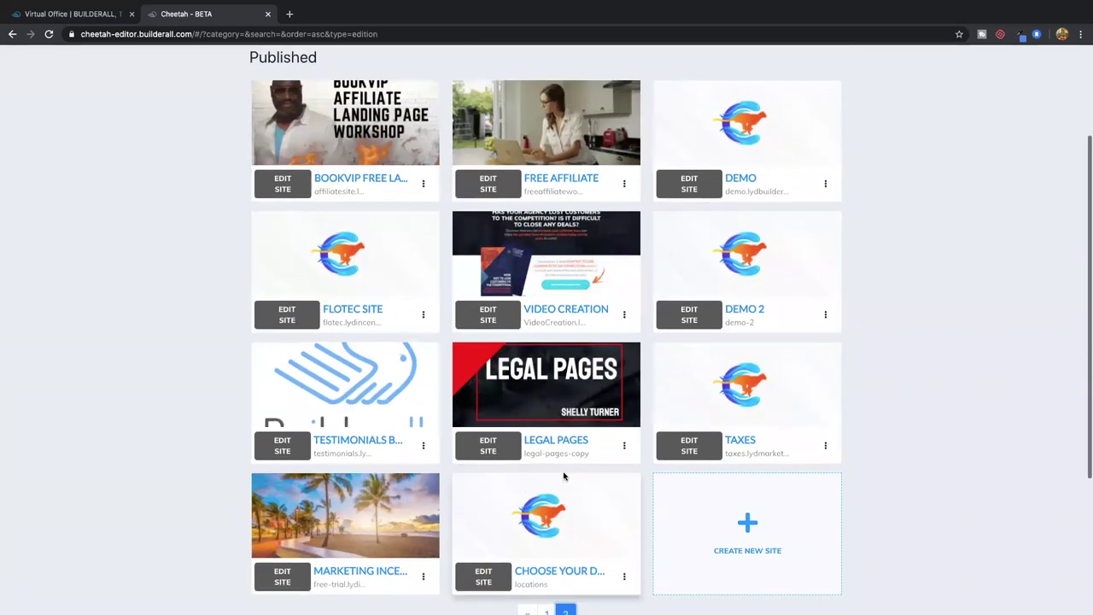
{"action": "scroll", "coordinate": [564, 472], "scroll_direction": "up", "scroll_amount": 2}
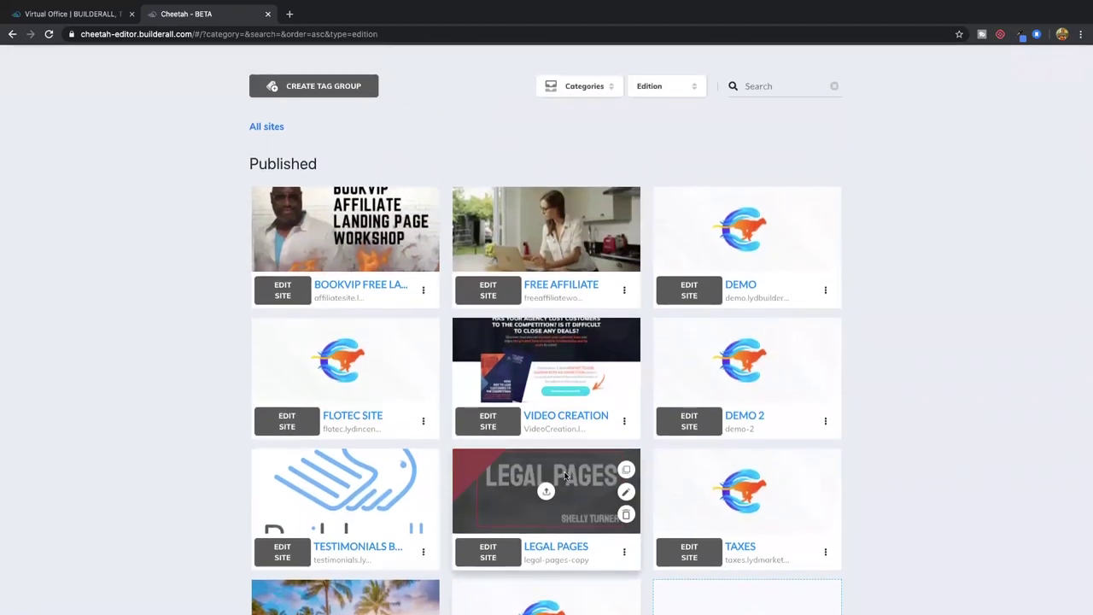
{"action": "left_click", "coordinate": [423, 422]}
{"action": "scroll", "coordinate": [384, 239], "scroll_direction": "down", "scroll_amount": 1}
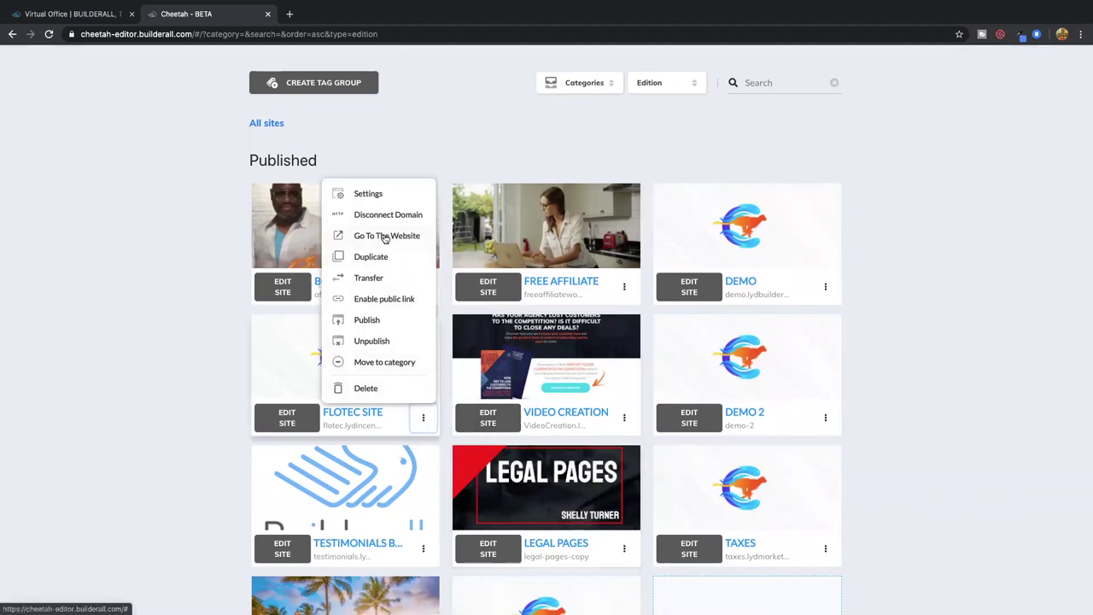
{"action": "left_click", "coordinate": [394, 239]}
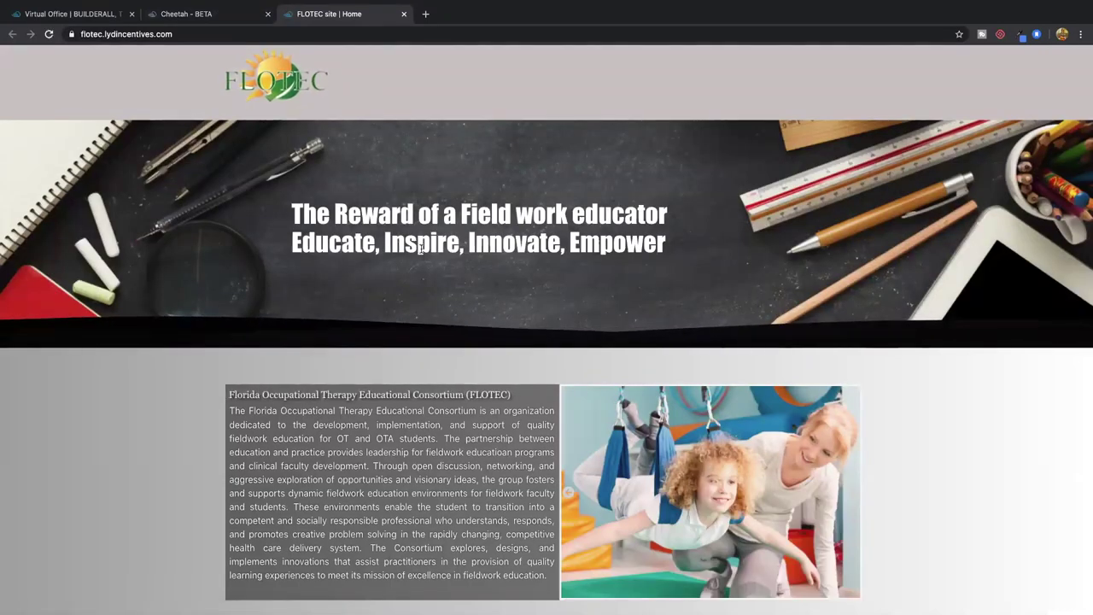
- Look through the FLOTEC home page from the banner to the events calendar and footer, and close its tab
{"action": "scroll", "coordinate": [419, 247], "scroll_direction": "down", "scroll_amount": 2}
{"action": "scroll", "coordinate": [421, 253], "scroll_direction": "down", "scroll_amount": 6}
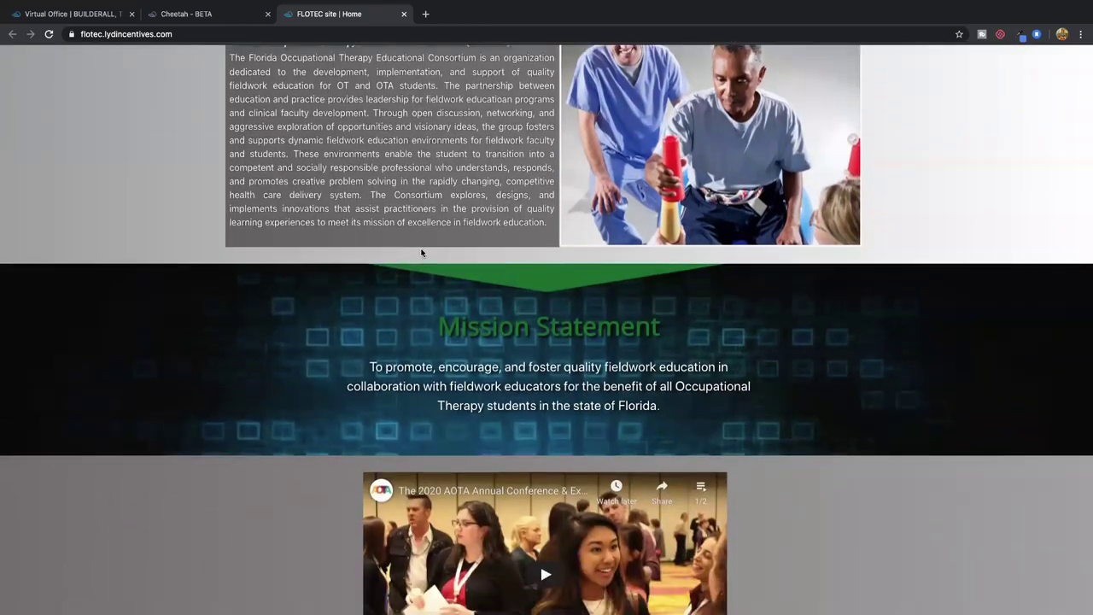
{"action": "scroll", "coordinate": [421, 253], "scroll_direction": "down", "scroll_amount": 4}
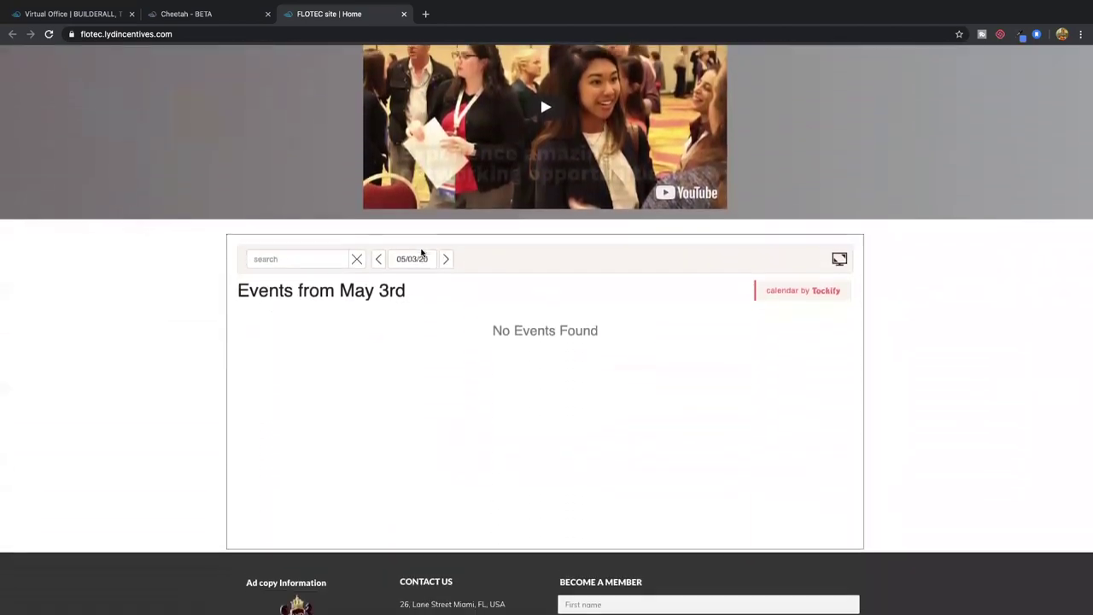
{"action": "scroll", "coordinate": [421, 253], "scroll_direction": "down", "scroll_amount": 1}
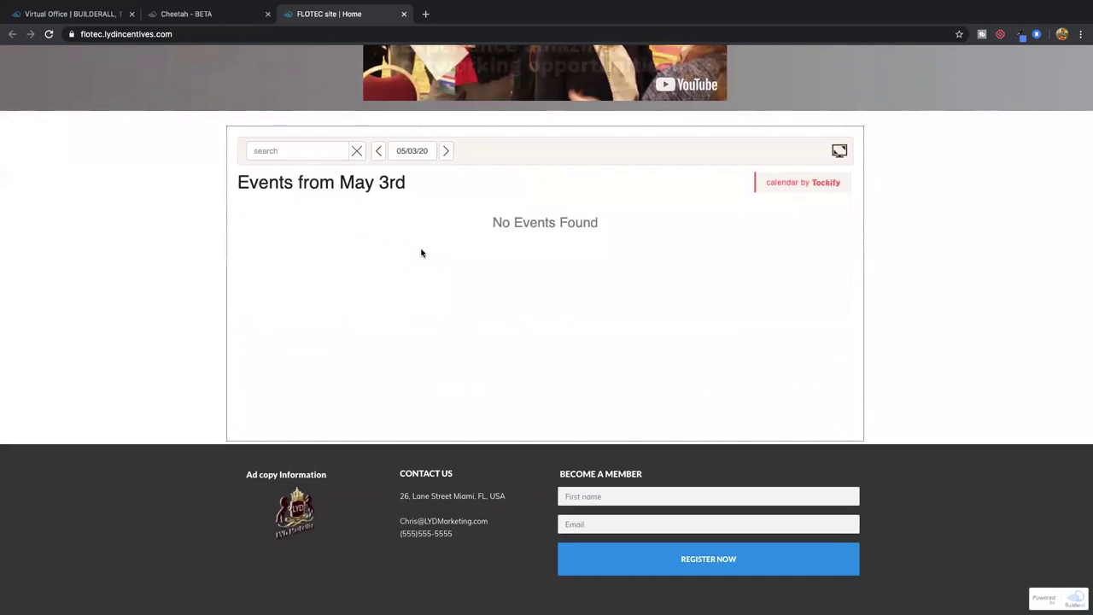
{"action": "scroll", "coordinate": [421, 253], "scroll_direction": "up", "scroll_amount": 12}
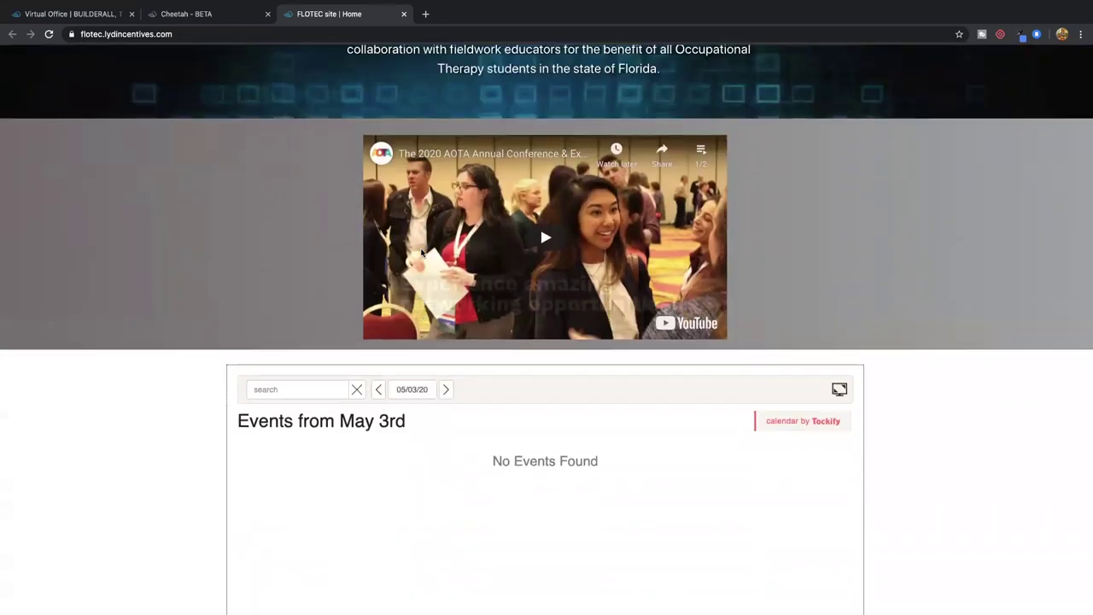
{"action": "scroll", "coordinate": [402, 148], "scroll_direction": "down", "scroll_amount": 1}
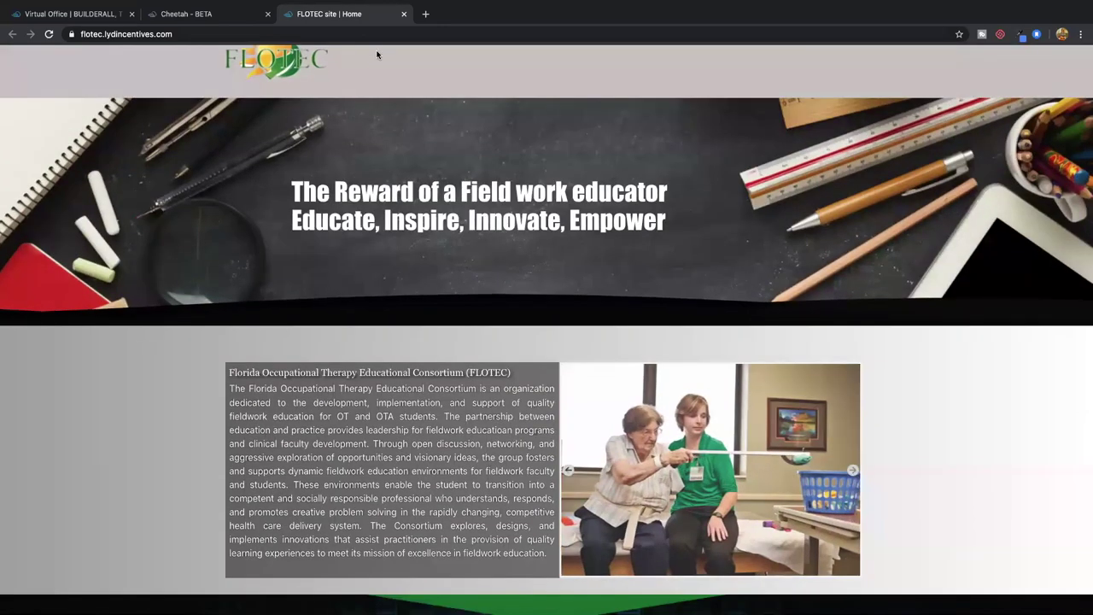
{"action": "key", "text": "ctrl+w"}
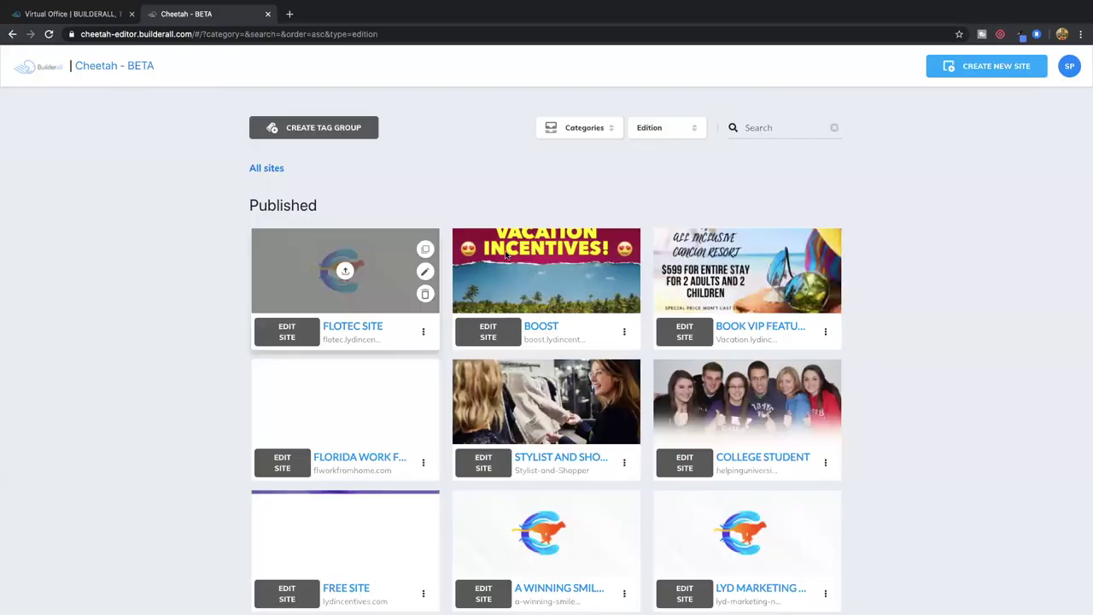
- Open the live bebusinessowner.com work-from-home website from the second page of published sites
{"action": "scroll", "coordinate": [854, 353], "scroll_direction": "down", "scroll_amount": 5}
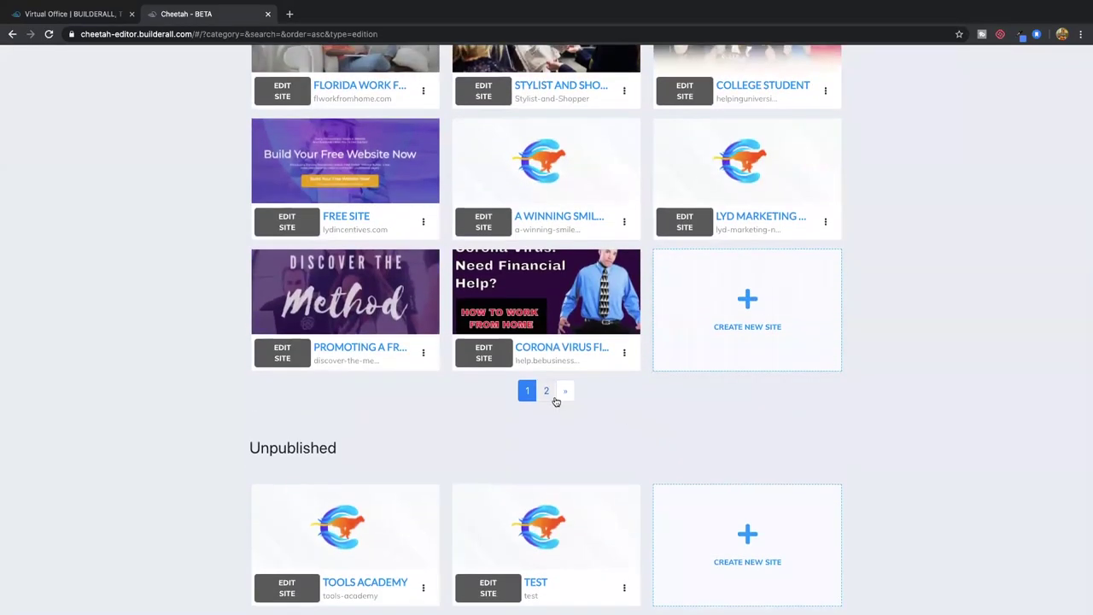
{"action": "left_click", "coordinate": [559, 395]}
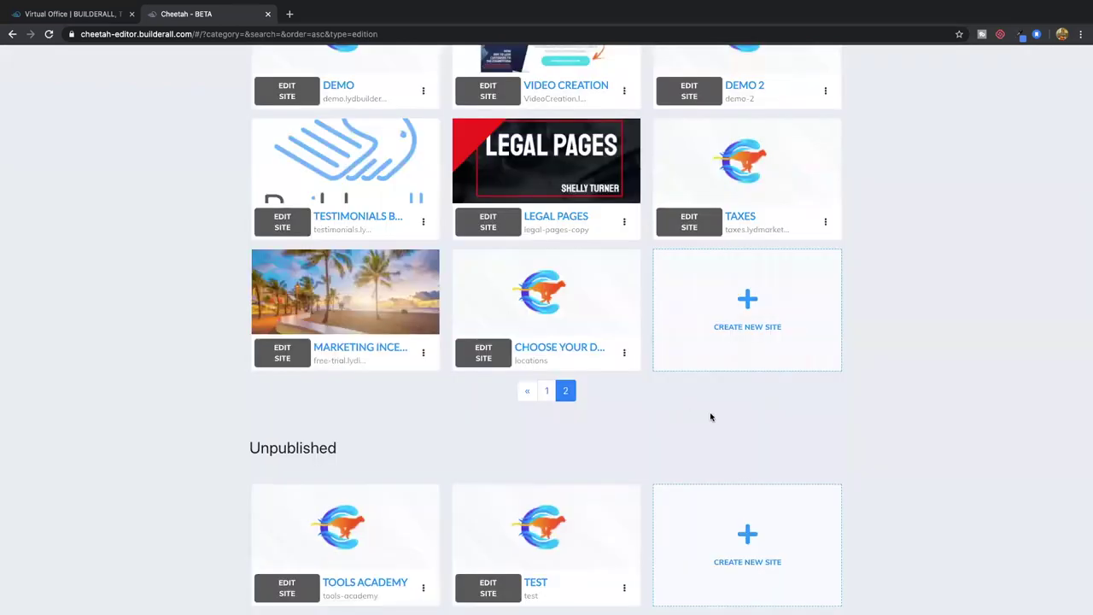
{"action": "scroll", "coordinate": [711, 414], "scroll_direction": "up", "scroll_amount": 2}
{"action": "scroll", "coordinate": [712, 417], "scroll_direction": "up", "scroll_amount": 4}
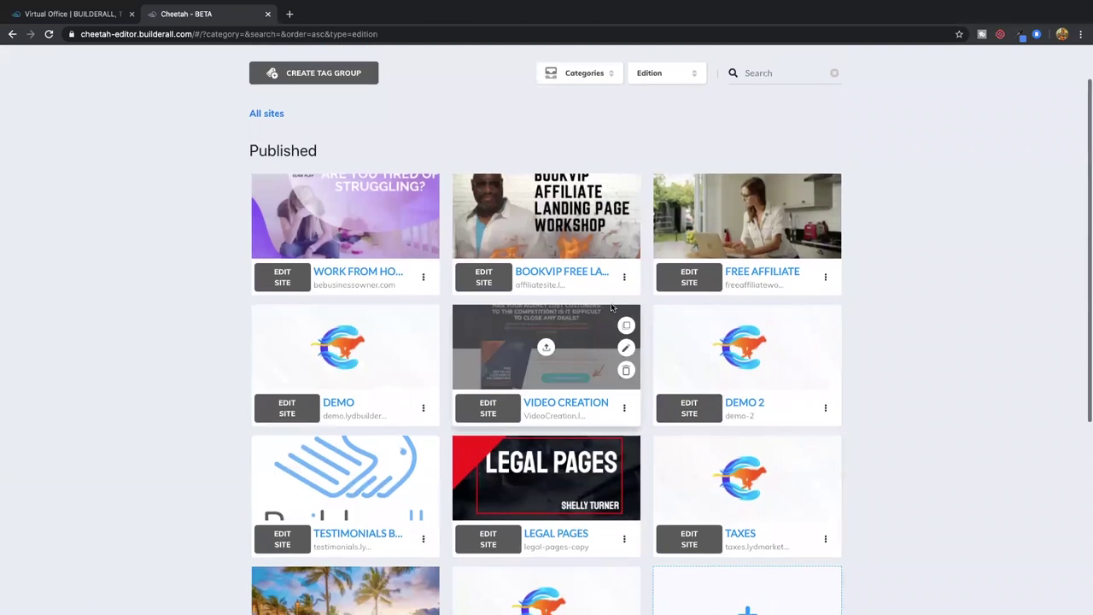
{"action": "left_click", "coordinate": [423, 276]}
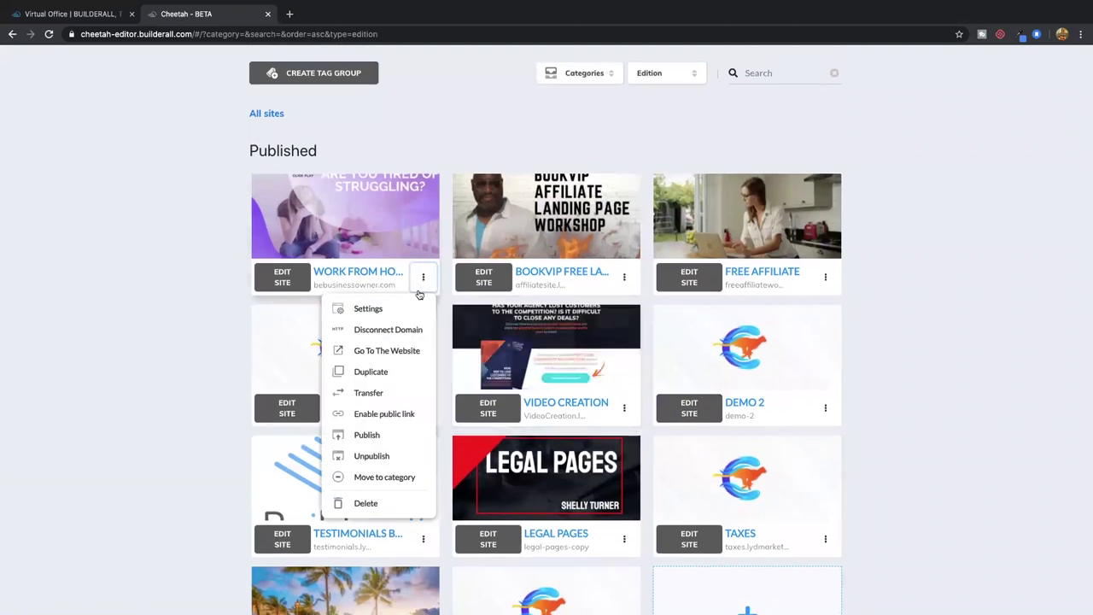
{"action": "left_click", "coordinate": [401, 352]}
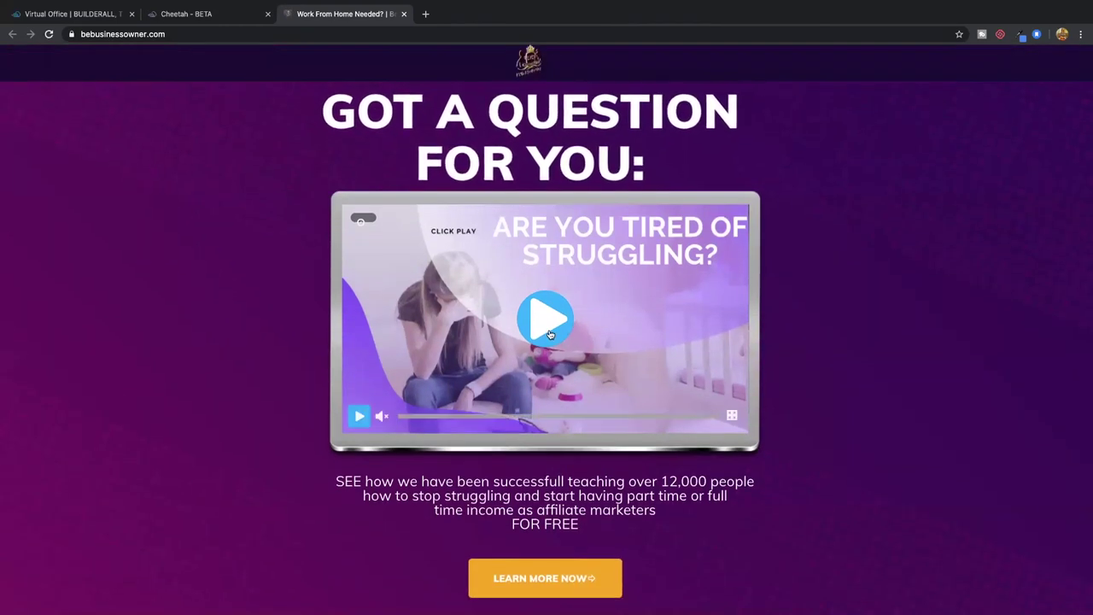
- Briefly play and pause the landing page's video, and follow its Learn More link through to the virtual assistant chatbot
{"action": "left_click", "coordinate": [550, 334]}
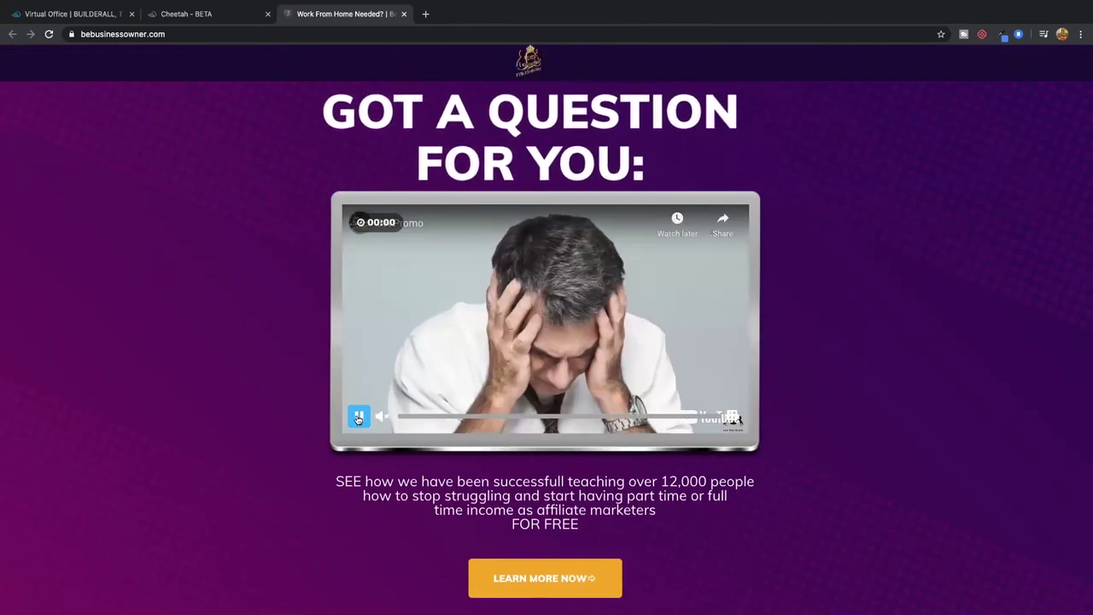
{"action": "left_click", "coordinate": [359, 419]}
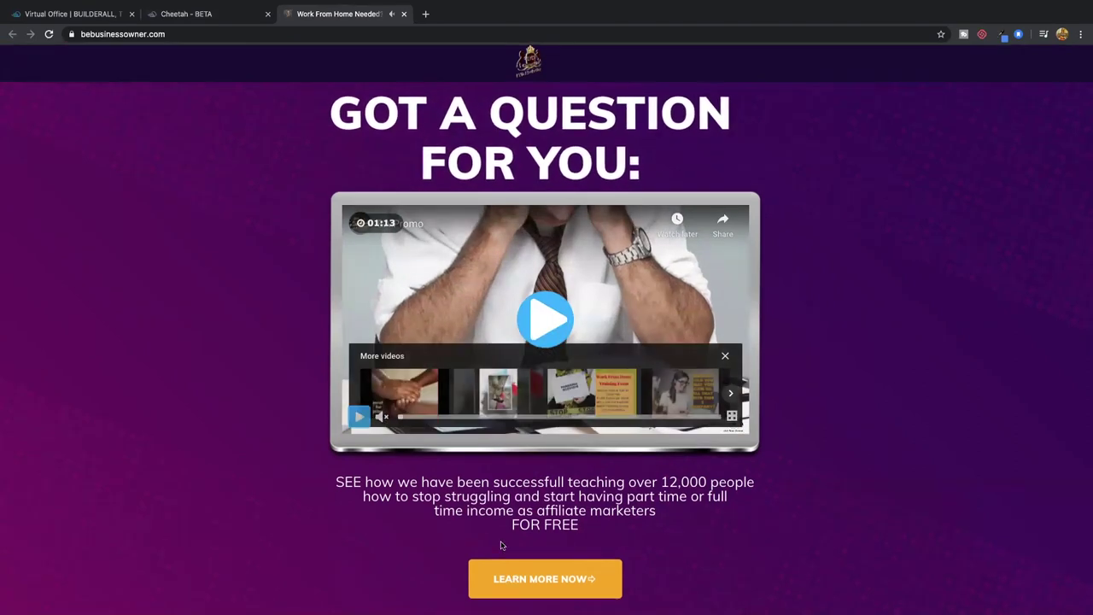
{"action": "left_click", "coordinate": [568, 587]}
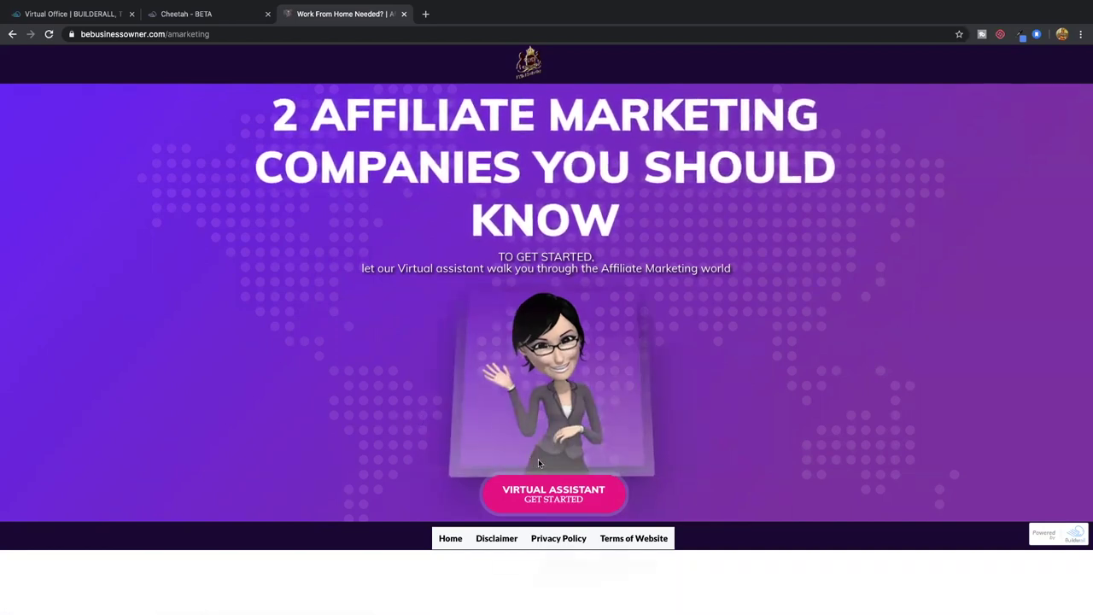
{"action": "left_click", "coordinate": [570, 501]}
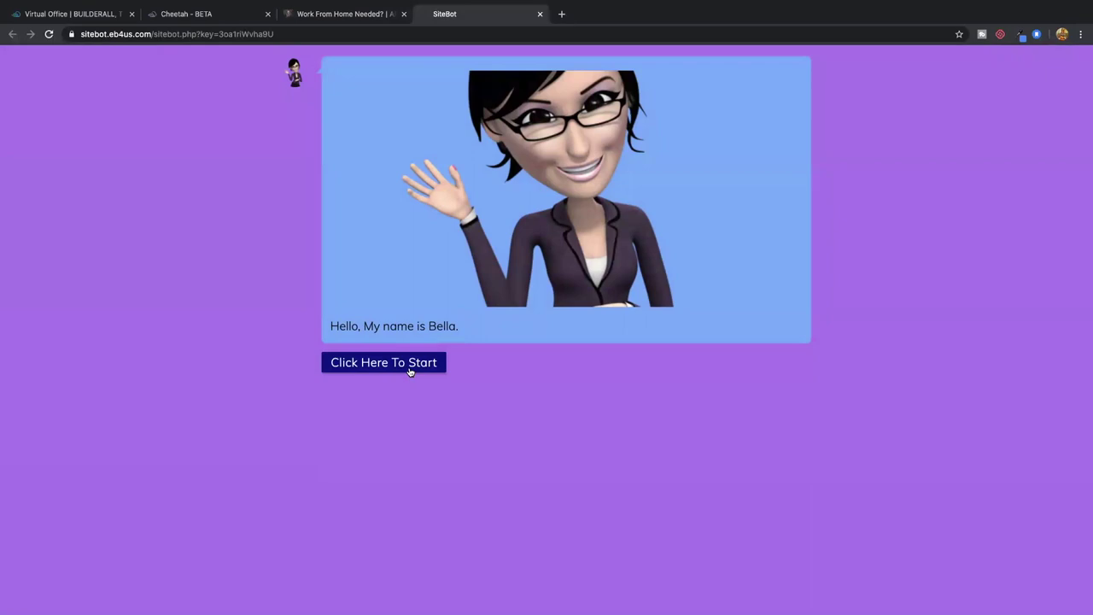
- Start the virtual assistant chat, submit a first name and an email address, and answer Yes to having heard of Affiliate Marketing
{"action": "left_click", "coordinate": [408, 373]}
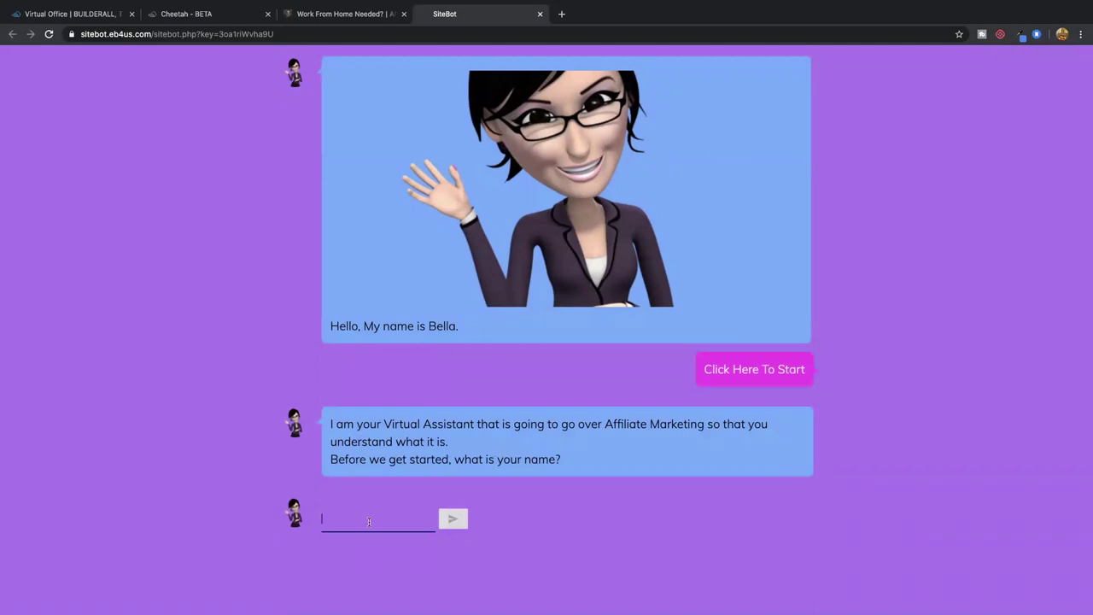
{"action": "type", "text": "s"}
{"action": "key", "text": "Return"}
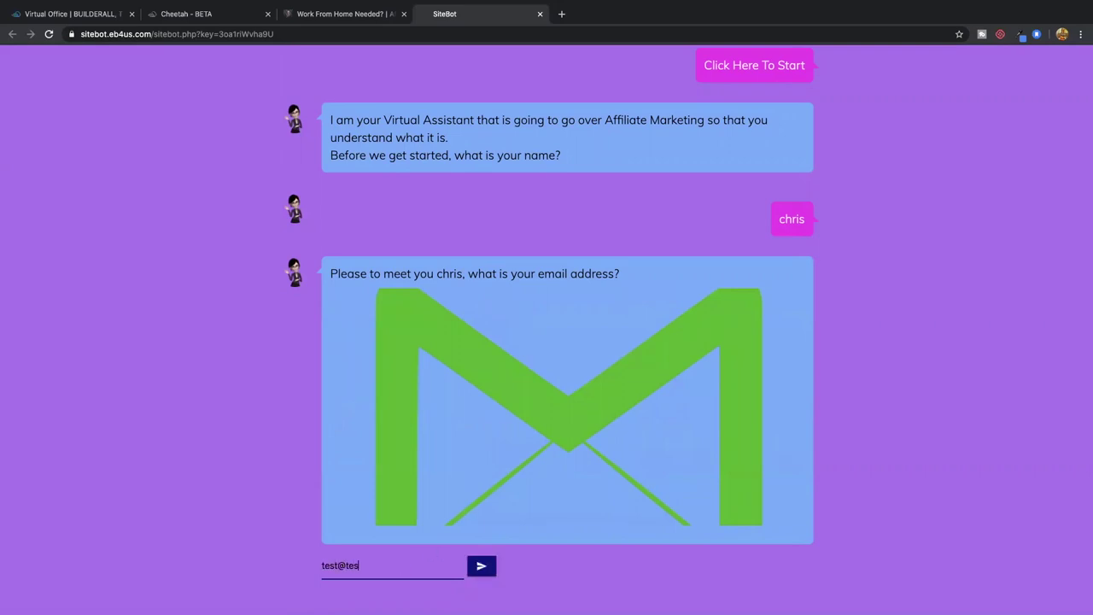
{"action": "type", "text": "om"}
{"action": "key", "text": "Return"}
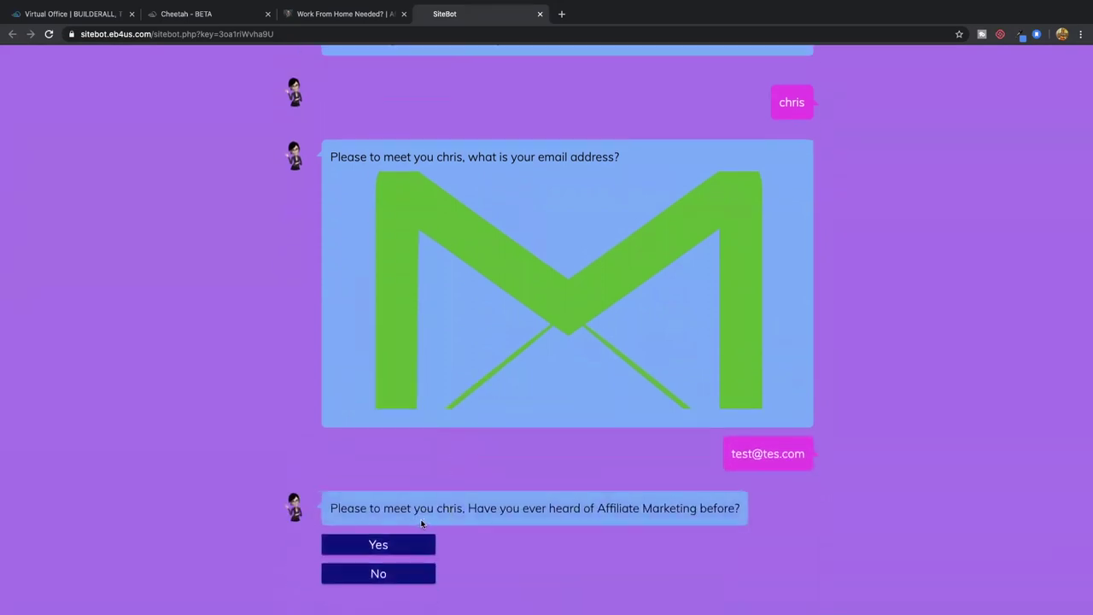
{"action": "left_click", "coordinate": [374, 547]}
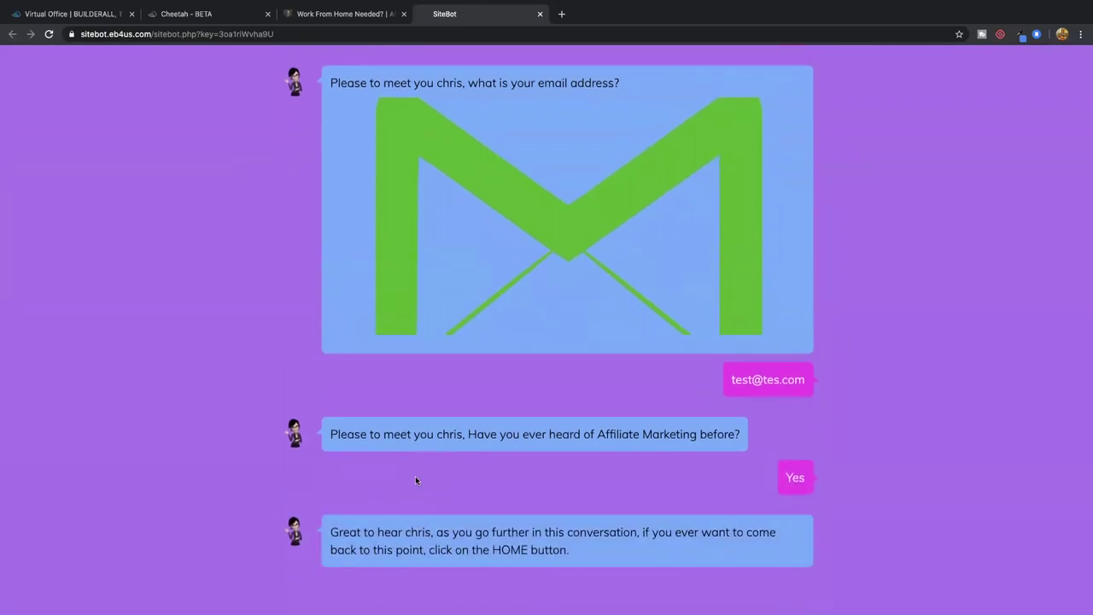
- Close the chatbot and the work-from-home website, and switch to the Builderall Virtual Office
{"action": "left_click", "coordinate": [538, 15]}
{"action": "left_click", "coordinate": [404, 14]}
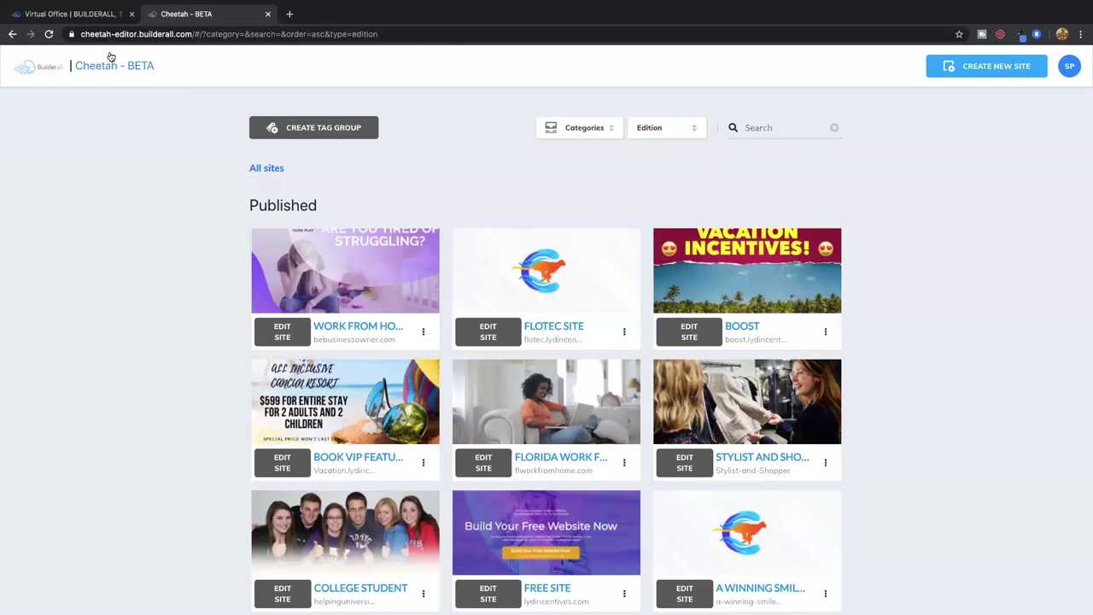
{"action": "left_click", "coordinate": [72, 14]}
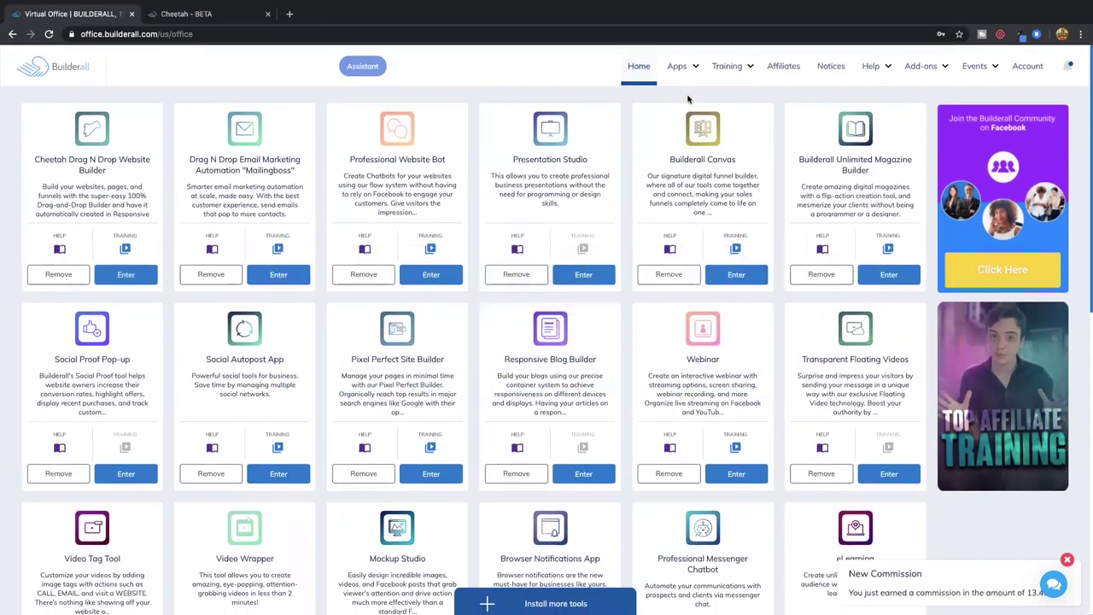
- Look through the full list of Builderall apps by category and the tool cards on the office home page
{"action": "left_click", "coordinate": [680, 66]}
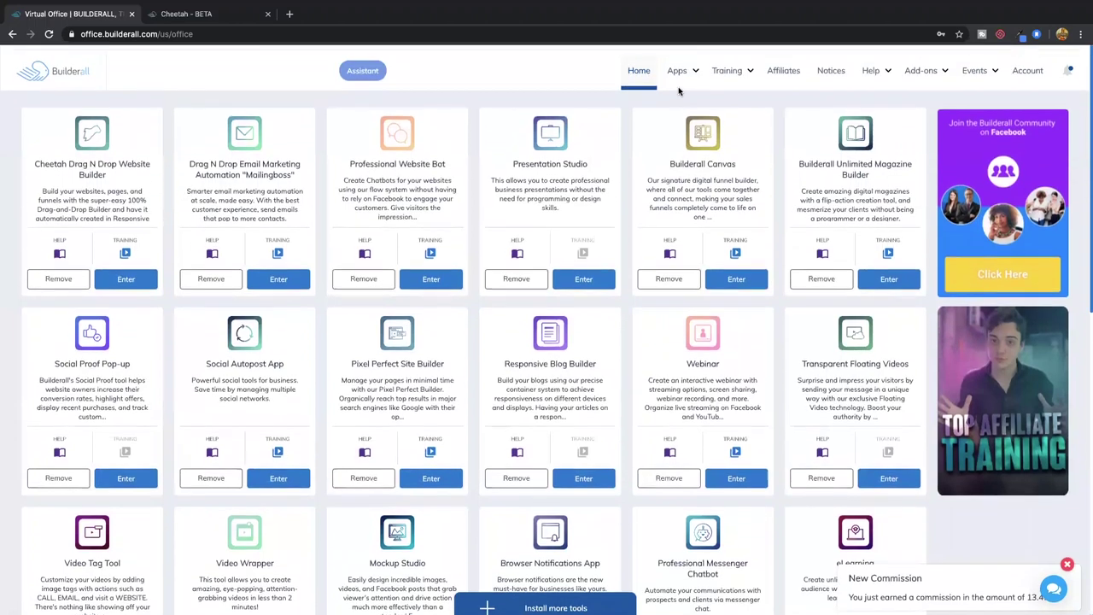
{"action": "left_click", "coordinate": [680, 68]}
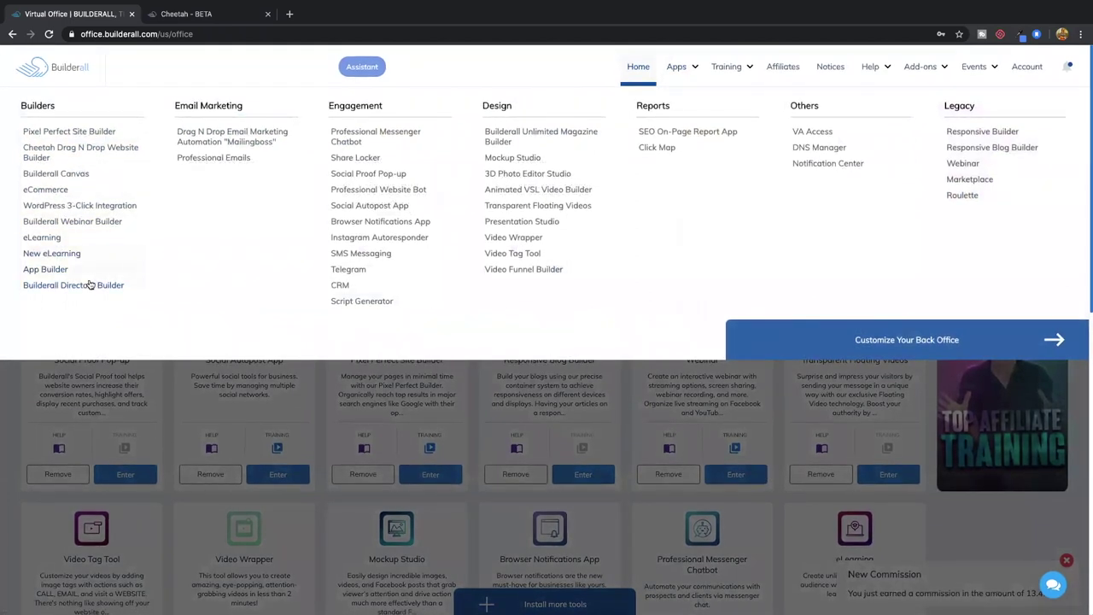
{"action": "scroll", "coordinate": [256, 132], "scroll_direction": "down", "scroll_amount": 1}
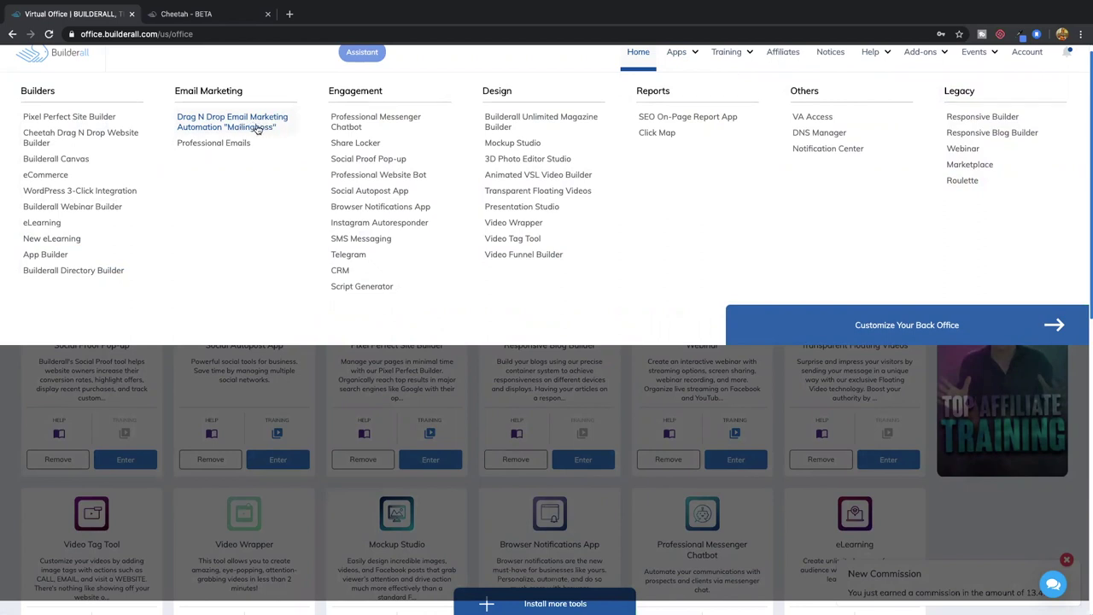
{"action": "scroll", "coordinate": [376, 128], "scroll_direction": "down", "scroll_amount": 1}
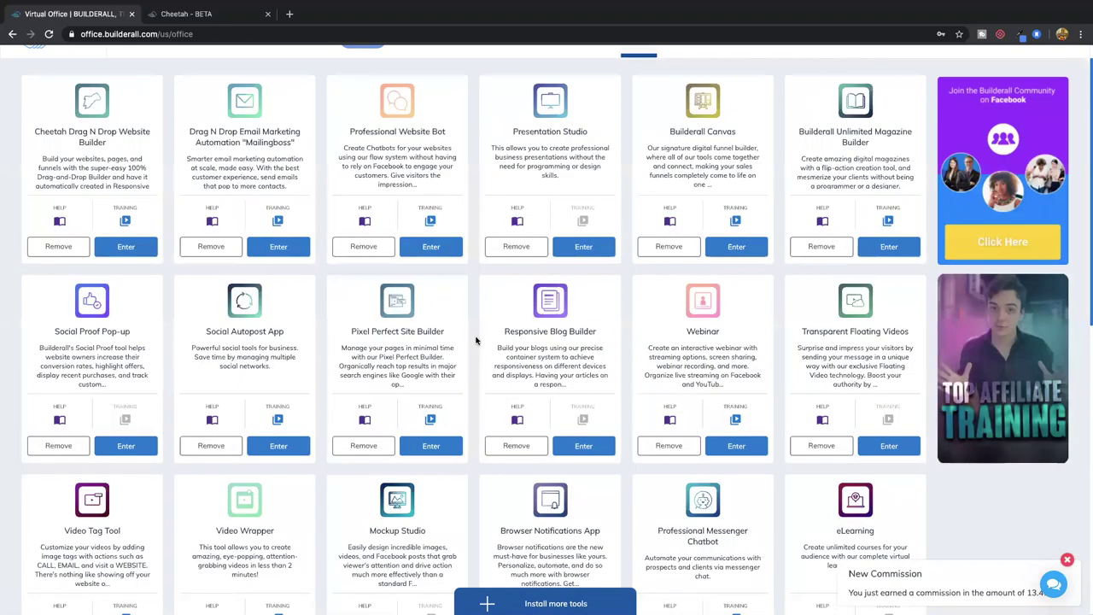
{"action": "scroll", "coordinate": [476, 341], "scroll_direction": "up", "scroll_amount": 1}
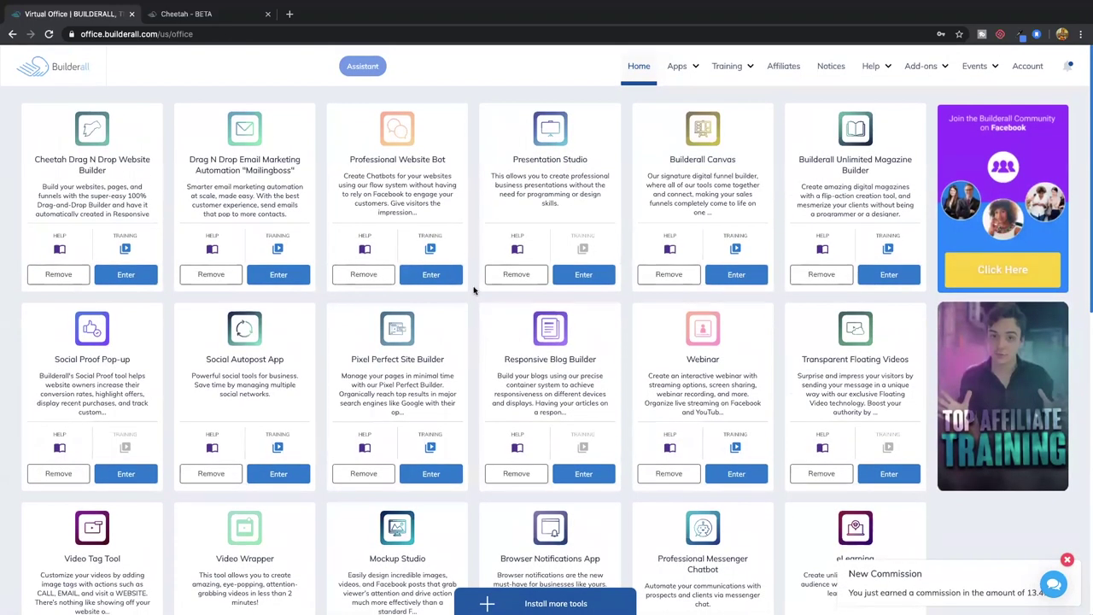